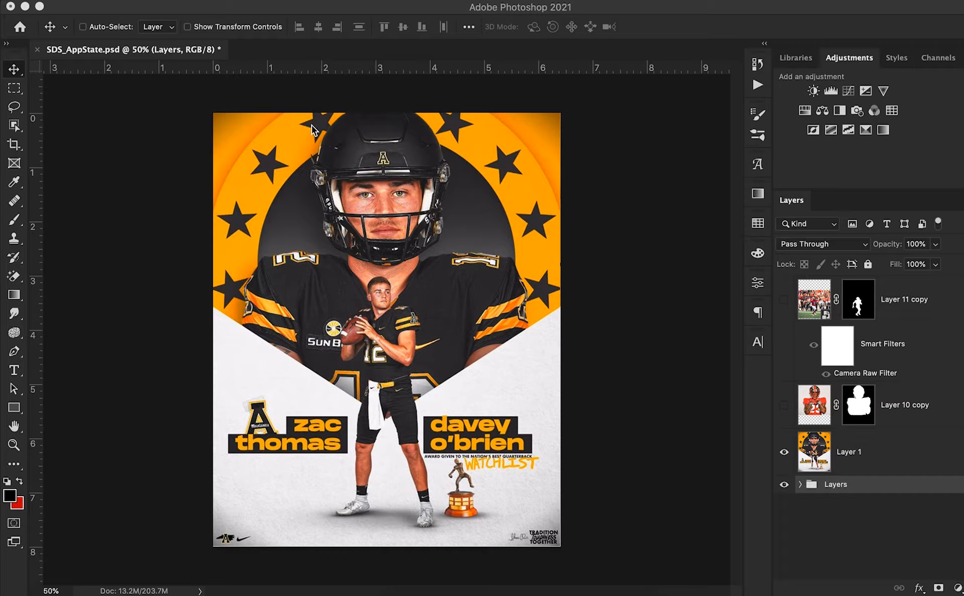
# Check the poster's canvas width and height in pixels without changing the canvas size
pyautogui.click(169, 133)
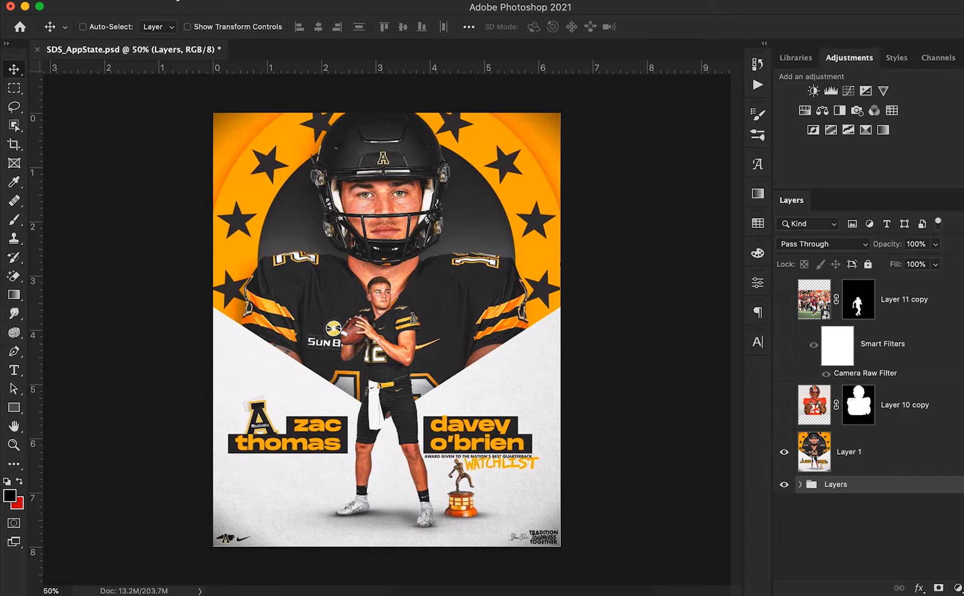
pyautogui.click(178, 1)
pyautogui.click(224, 120)
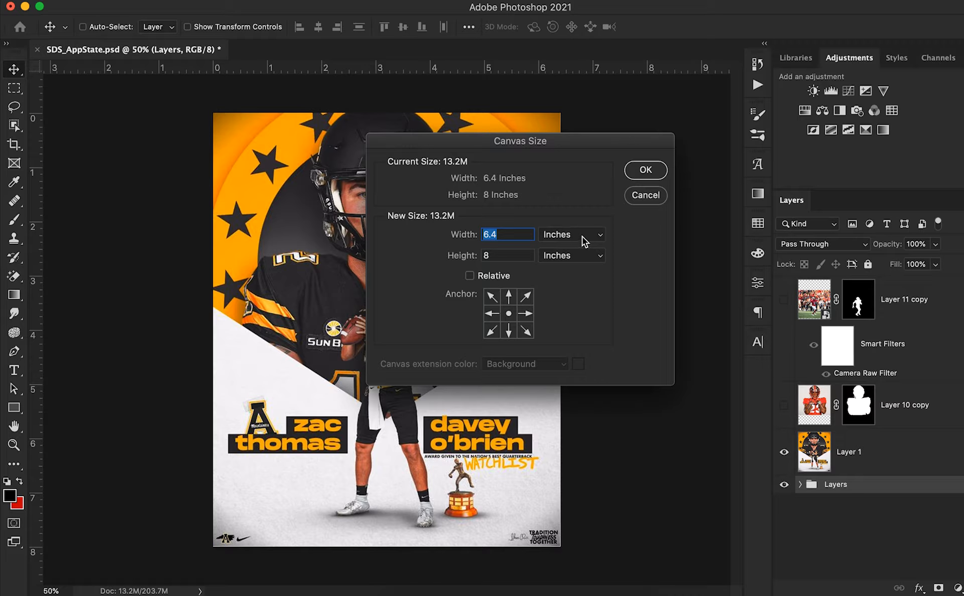
pyautogui.click(583, 236)
pyautogui.click(570, 221)
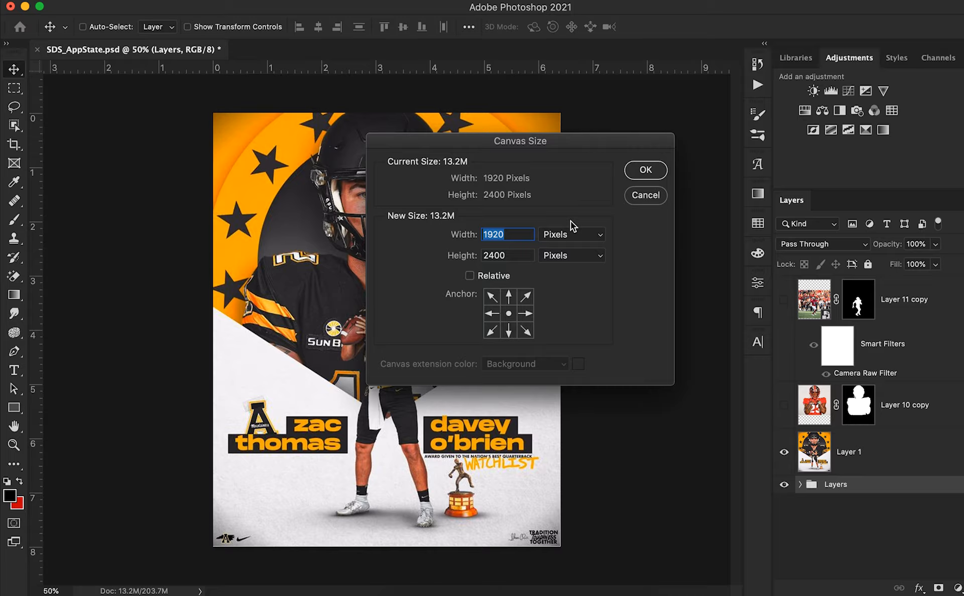
pyautogui.click(648, 196)
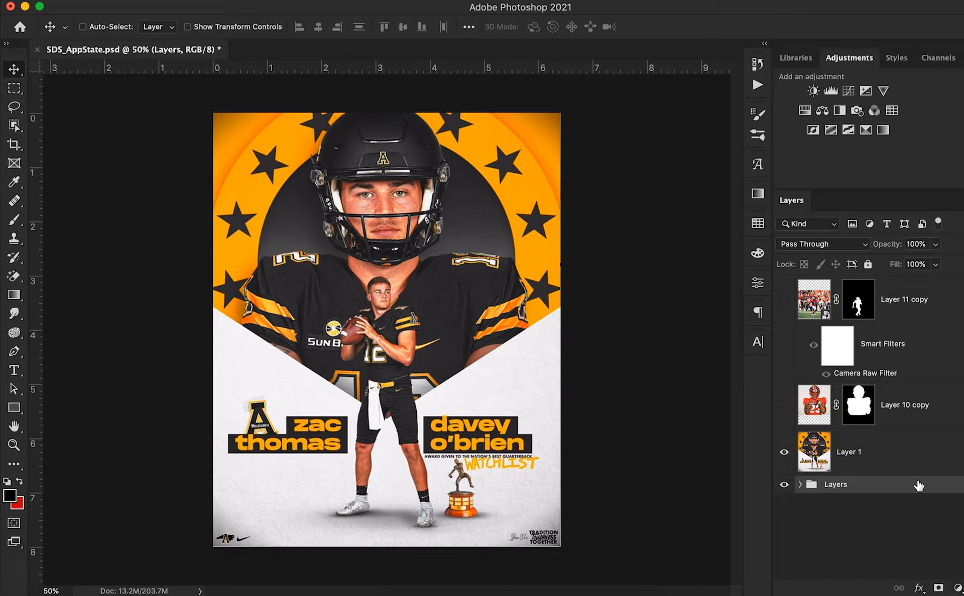
# Add a black (000000) solid color fill layer directly above Layer 1 and hide it
pyautogui.click(910, 464)
pyautogui.click(957, 588)
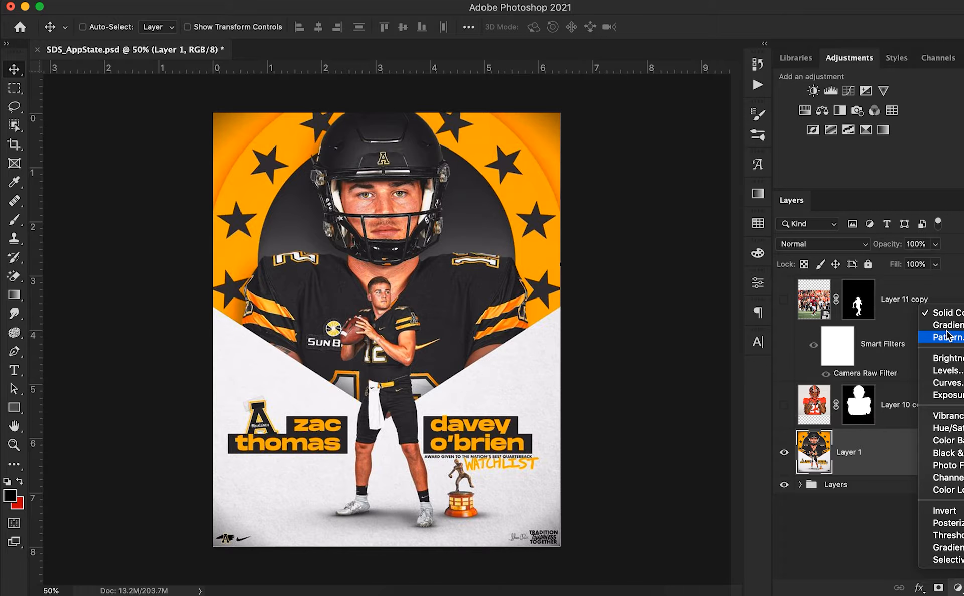
pyautogui.click(948, 313)
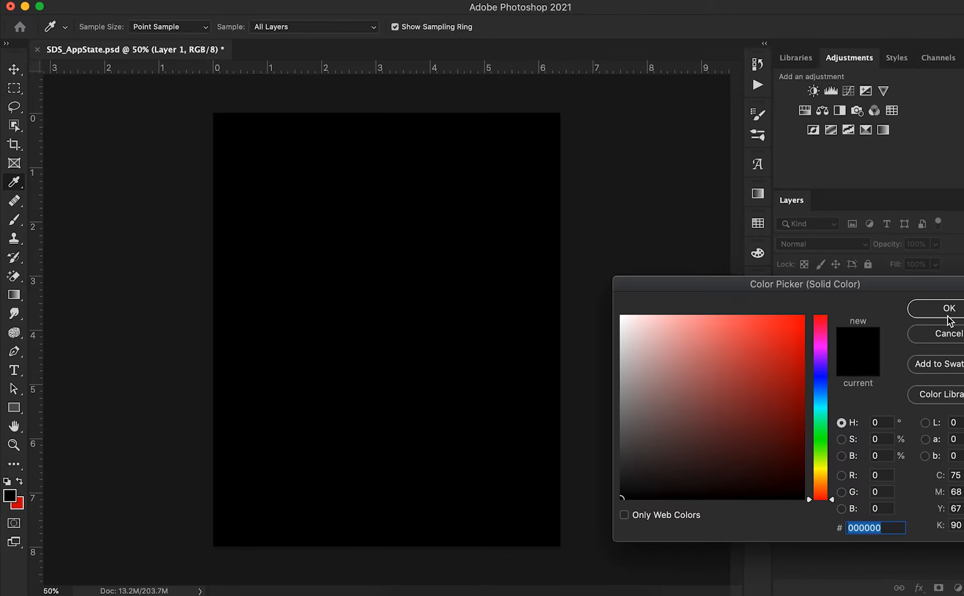
pyautogui.click(947, 311)
pyautogui.click(784, 453)
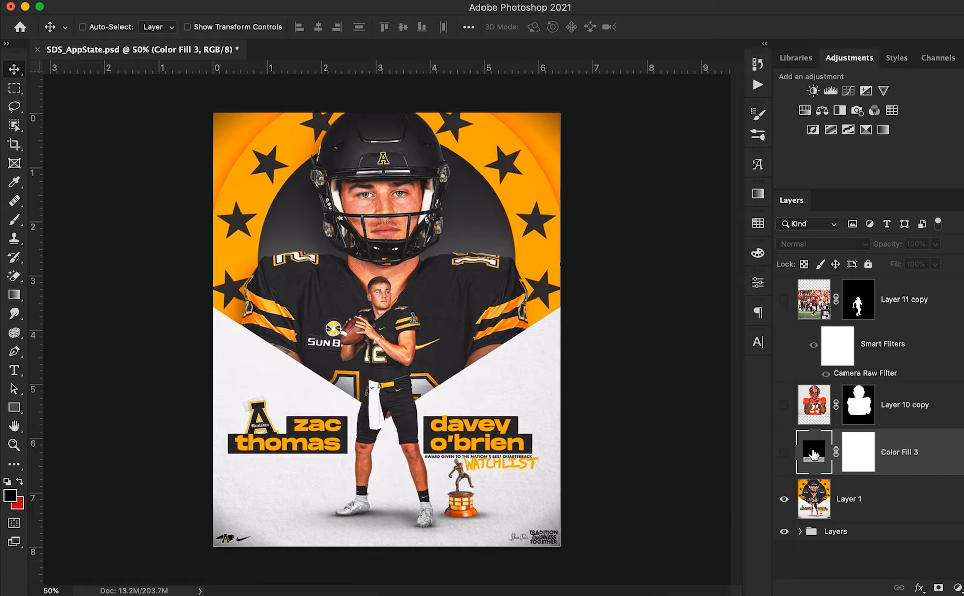
# Recolor the new fill layer with the orange sampled from the poster's ring, check it on the canvas, and leave it hidden
pyautogui.doubleClick(813, 455)
pyautogui.click(534, 182)
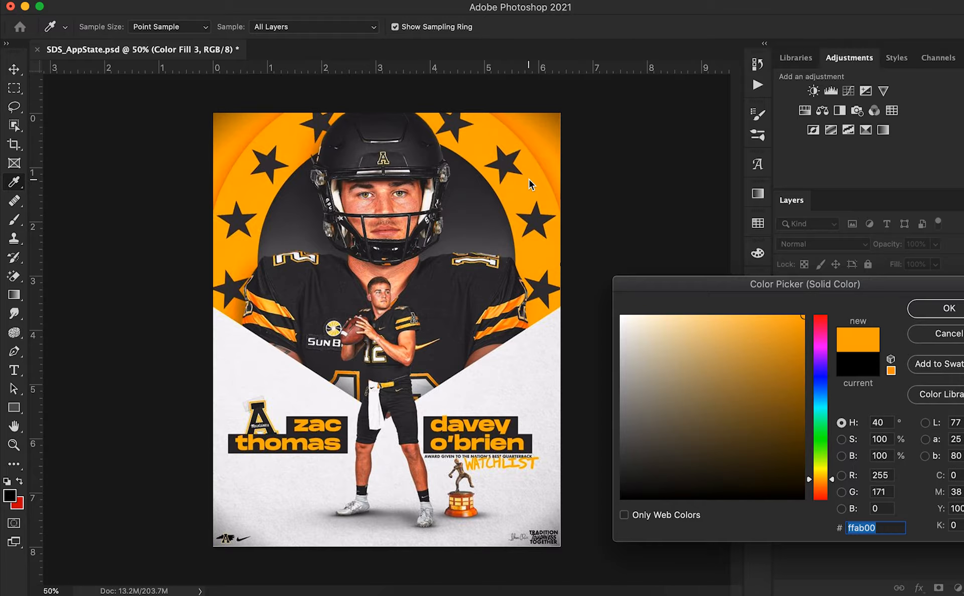
pyautogui.click(935, 309)
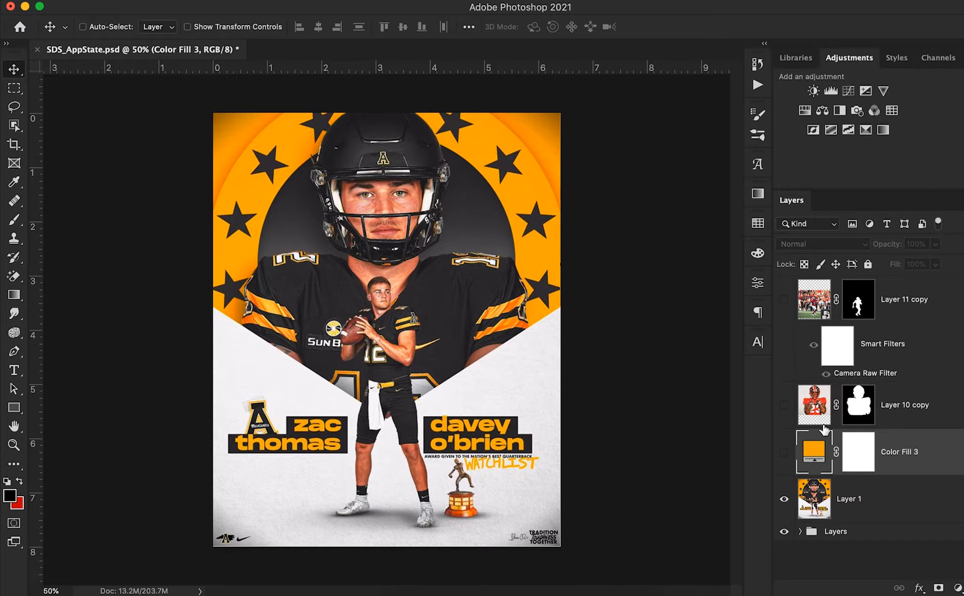
pyautogui.click(784, 453)
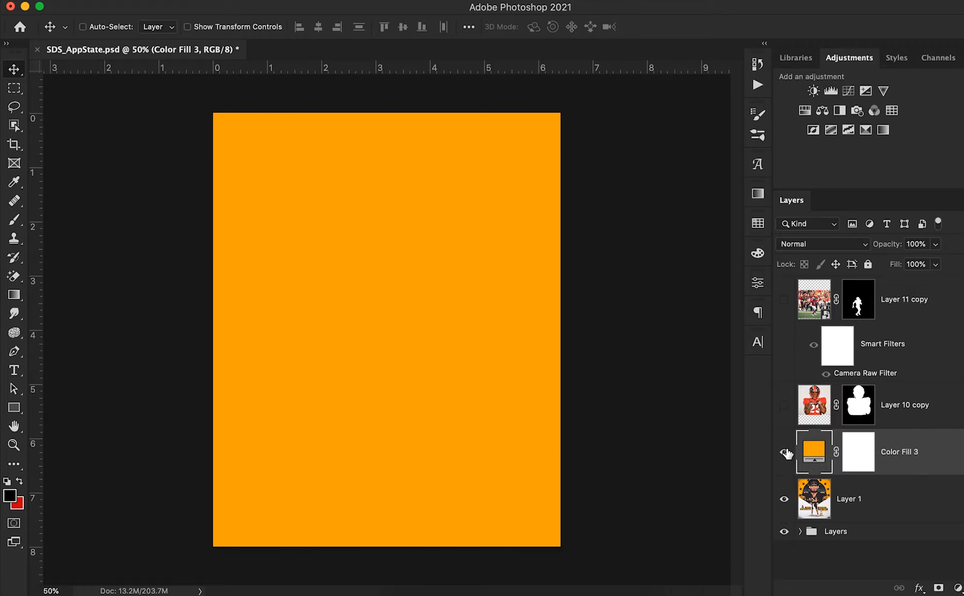
pyautogui.click(785, 453)
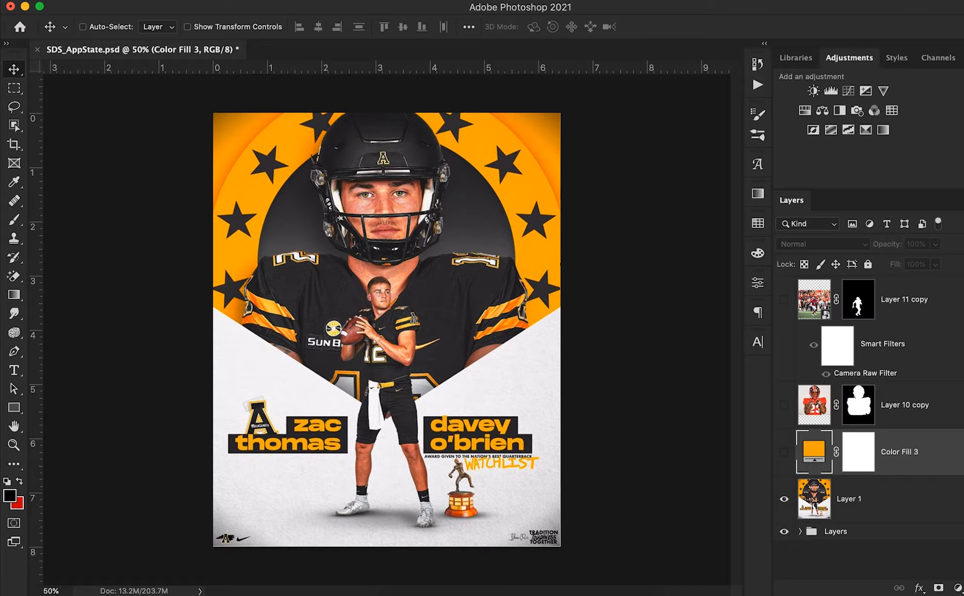
# On a new layer, draw a closed Pen path along the poster's V-shaped edge and around its lower part, and convert it to a shape
pyautogui.press('super+shift+alt+n')
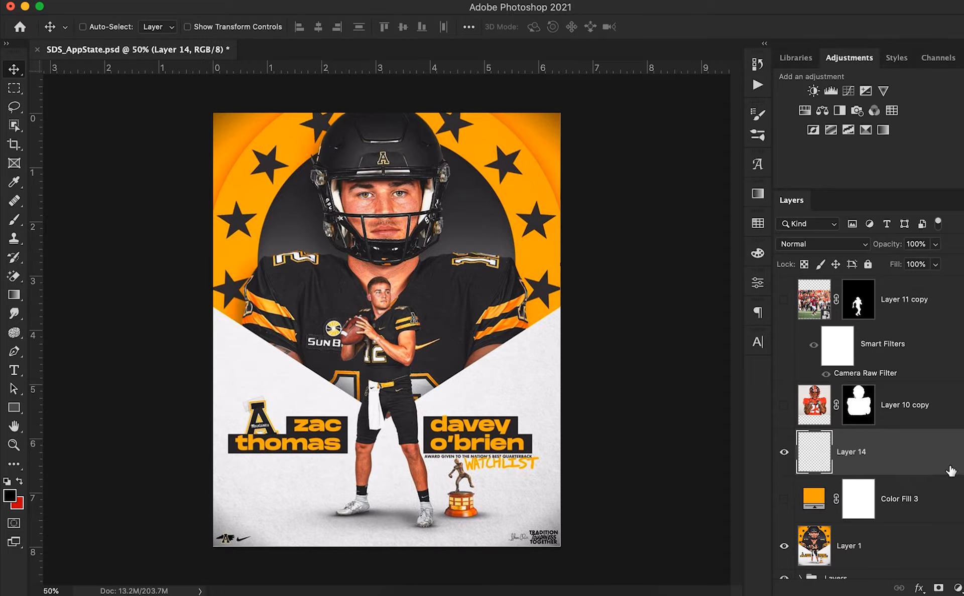
pyautogui.press('p')
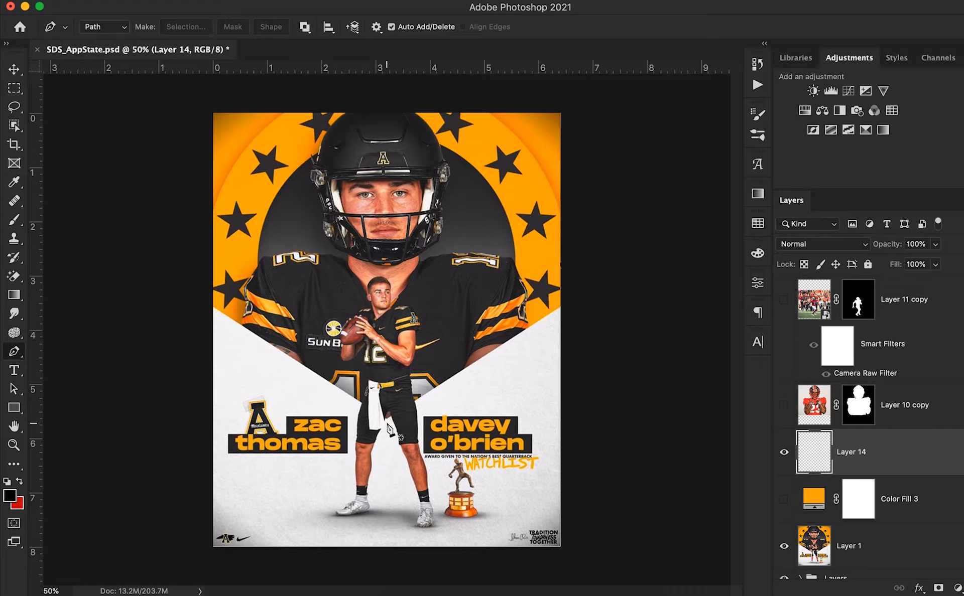
pyautogui.click(210, 304)
pyautogui.click(386, 418)
pyautogui.click(563, 303)
pyautogui.press('super+z')
pyautogui.click(564, 304)
pyautogui.click(565, 558)
pyautogui.click(196, 558)
pyautogui.click(199, 305)
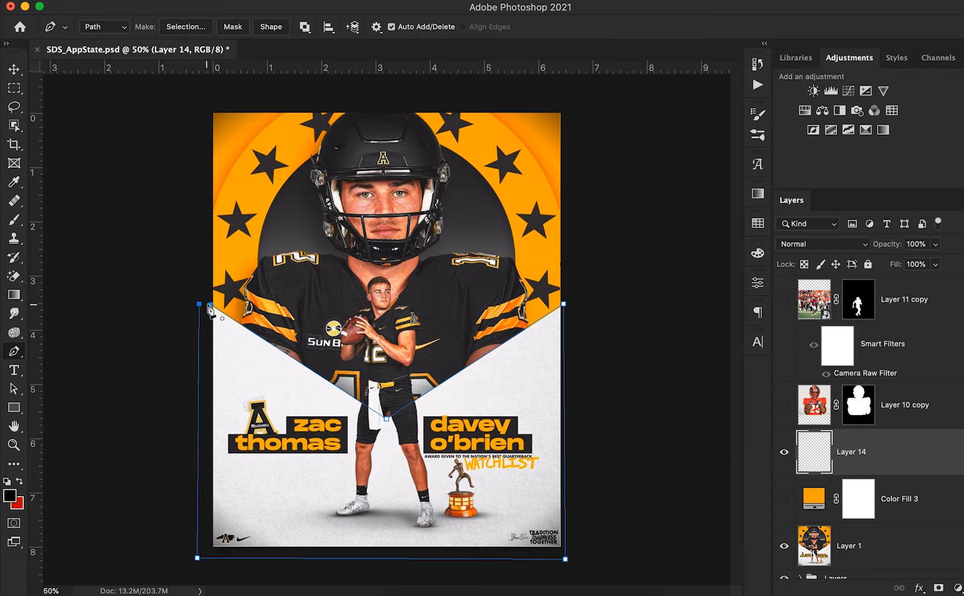
pyautogui.click(210, 304)
pyautogui.click(271, 28)
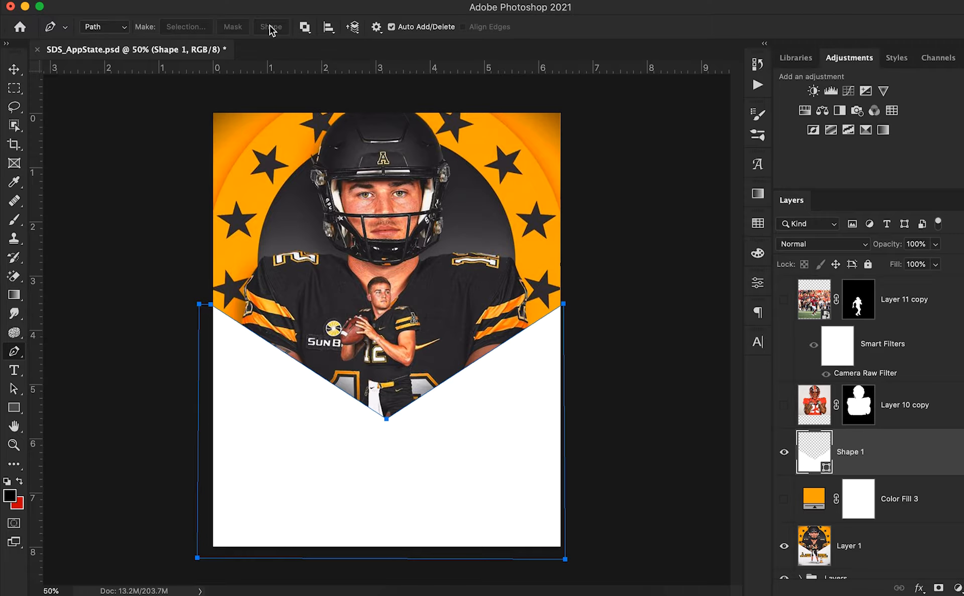
pyautogui.press('v')
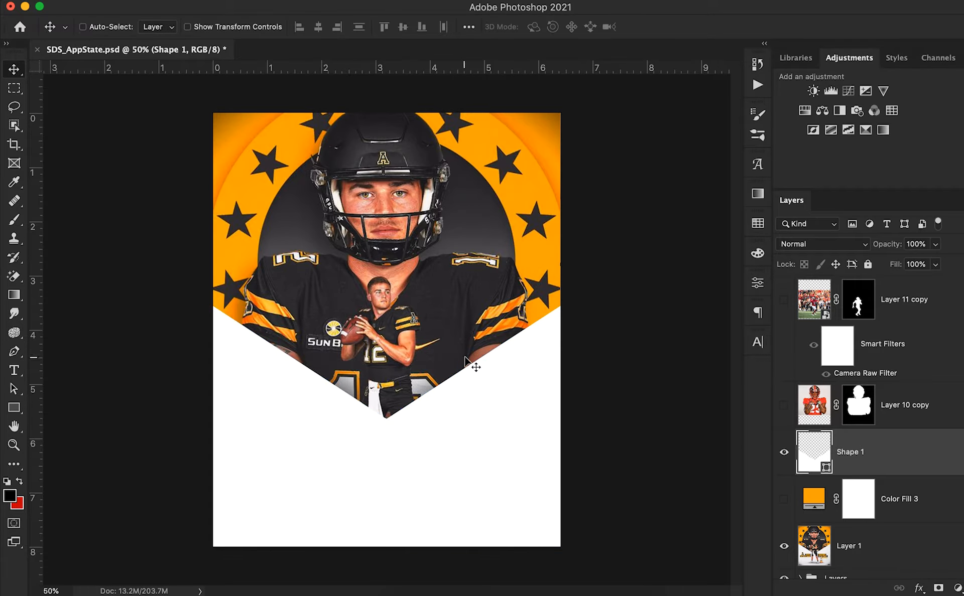
# Preview the white V-cut shape over the orange fill with the original poster hidden, and return to the poster view
pyautogui.click(784, 499)
pyautogui.click(784, 546)
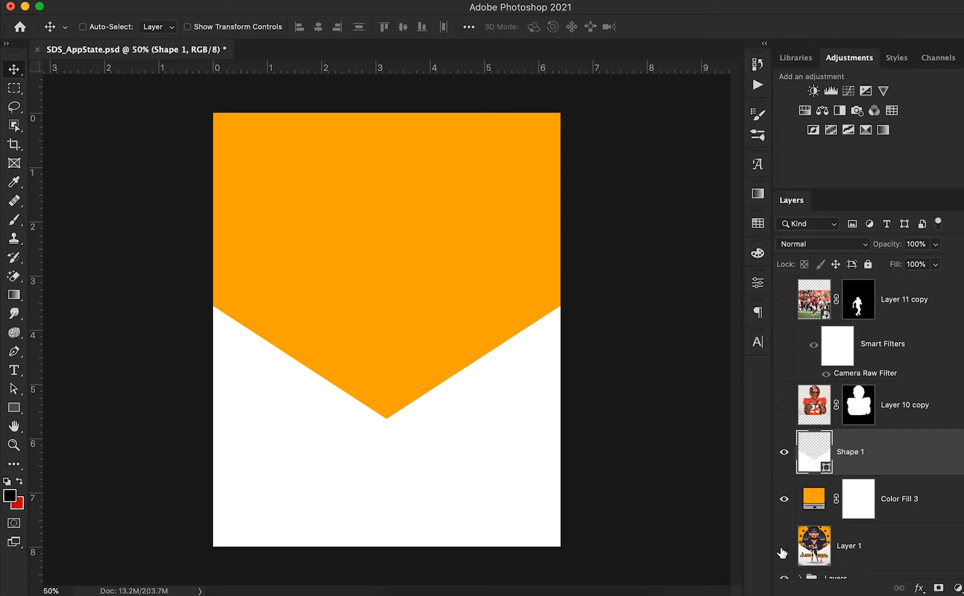
pyautogui.click(784, 452)
pyautogui.click(783, 499)
pyautogui.click(783, 543)
pyautogui.click(784, 541)
# Hide the Layers group at the base of the stack, keeping Layer 1 visible
pyautogui.scroll(-1, 784, 535)
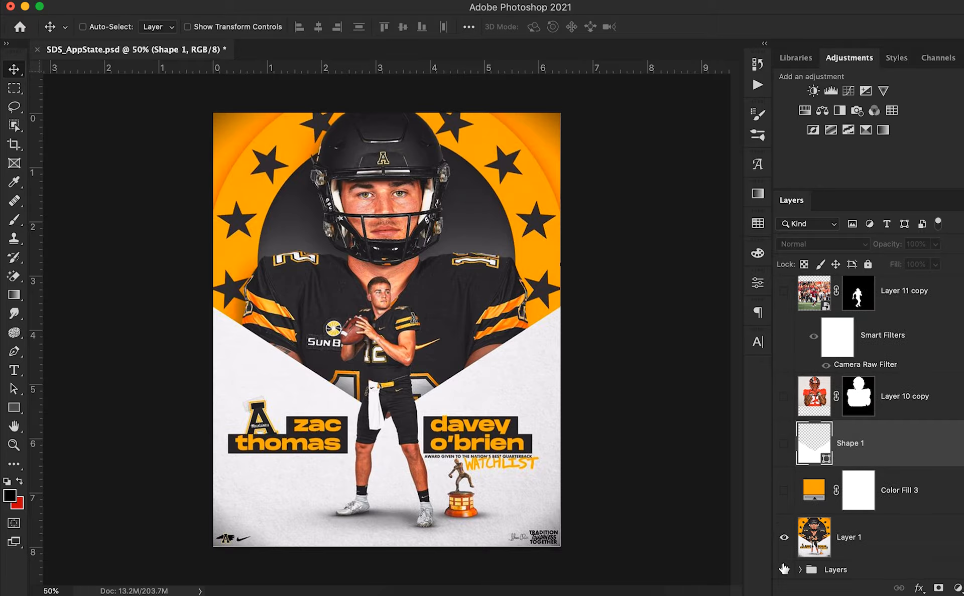
pyautogui.click(784, 539)
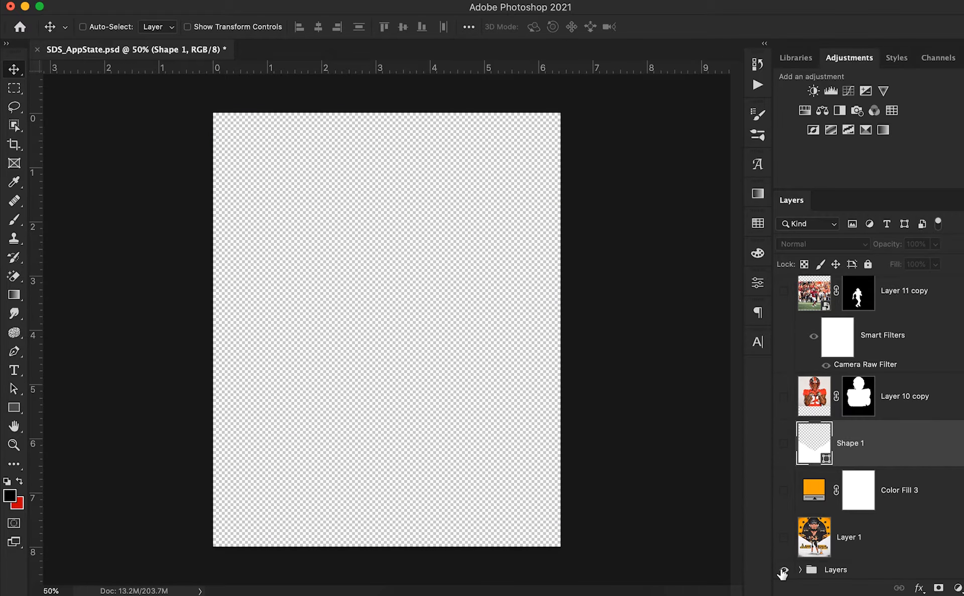
pyautogui.click(783, 571)
pyautogui.click(784, 573)
pyautogui.click(783, 539)
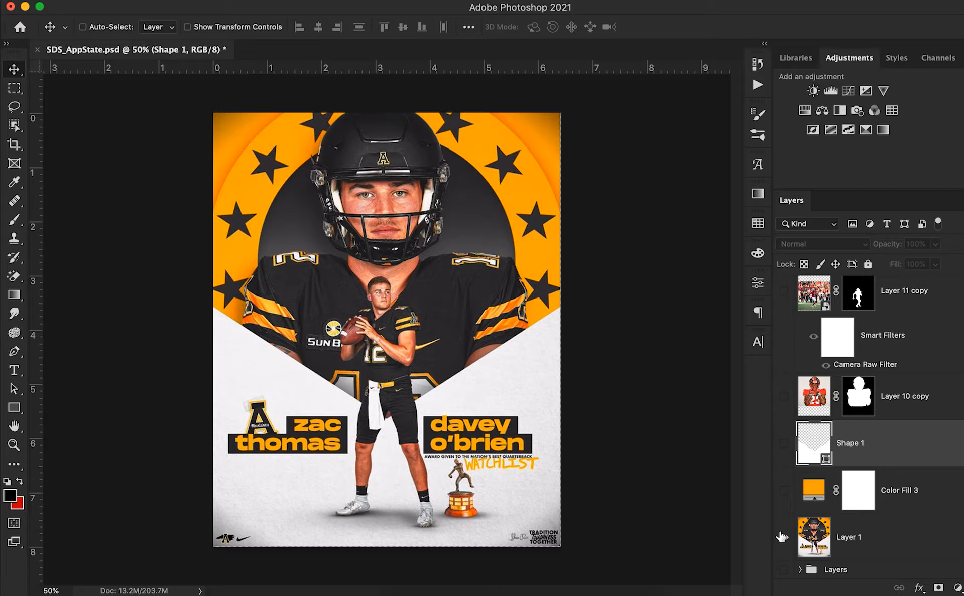
# Compare the original poster with the Shape 1 and Color Fill 3 background by toggling layer visibility, leaving only the poster shown
pyautogui.click(784, 444)
pyautogui.click(784, 490)
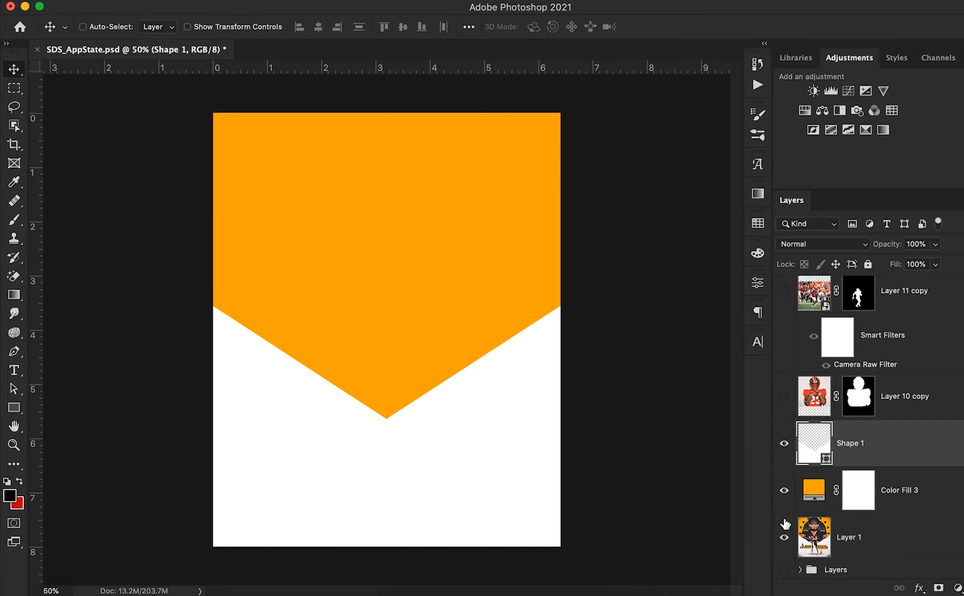
pyautogui.click(784, 444)
pyautogui.click(784, 490)
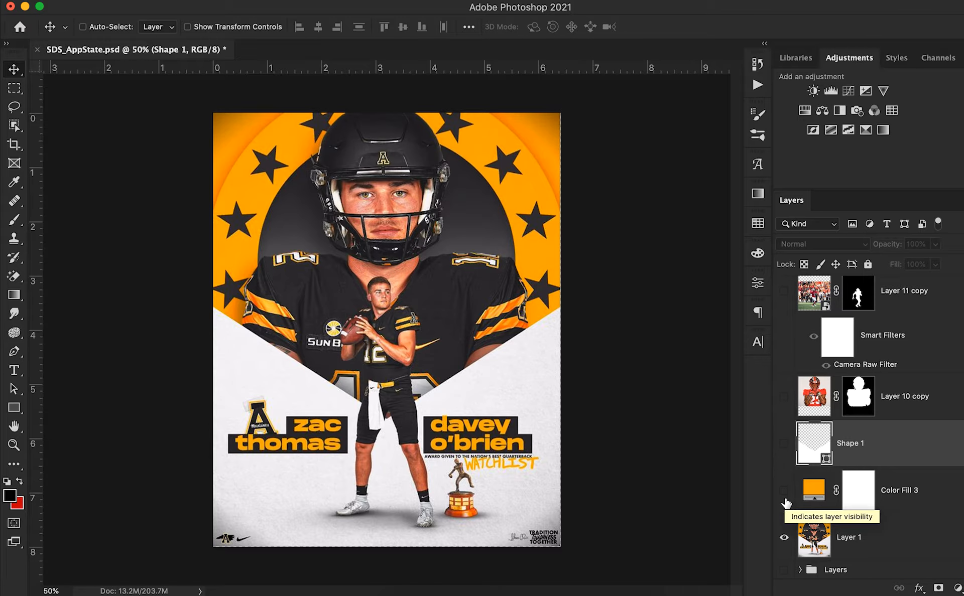
pyautogui.click(786, 395)
pyautogui.click(786, 395)
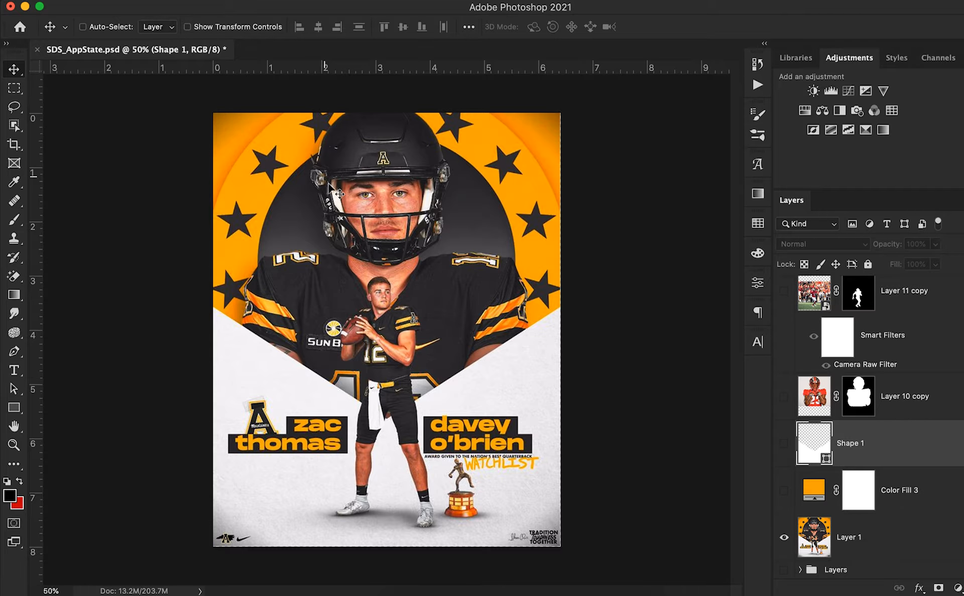
# Show the masked player photo on Layer 10 copy and reorder it directly below Shape 1
pyautogui.click(783, 398)
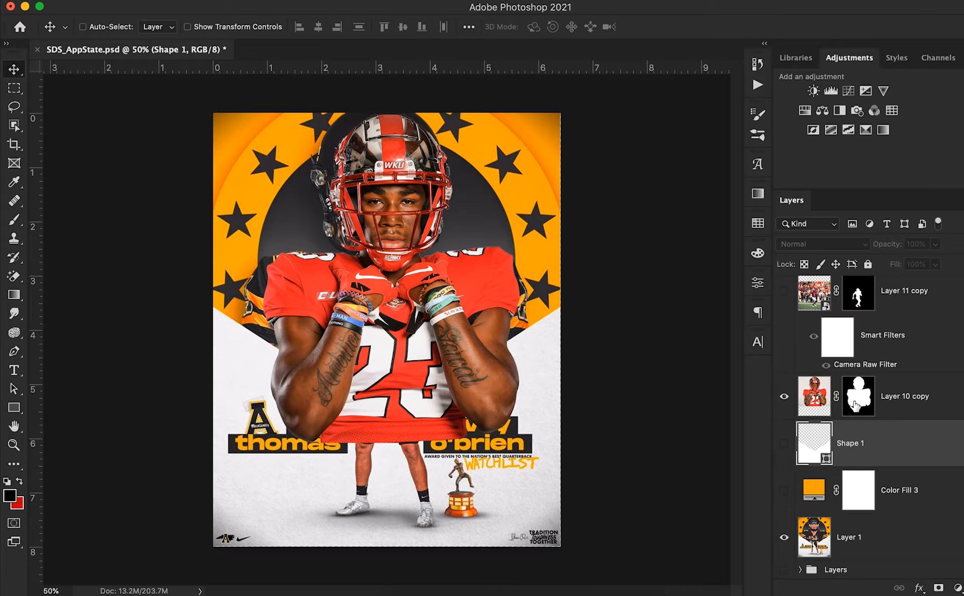
pyautogui.click(908, 400)
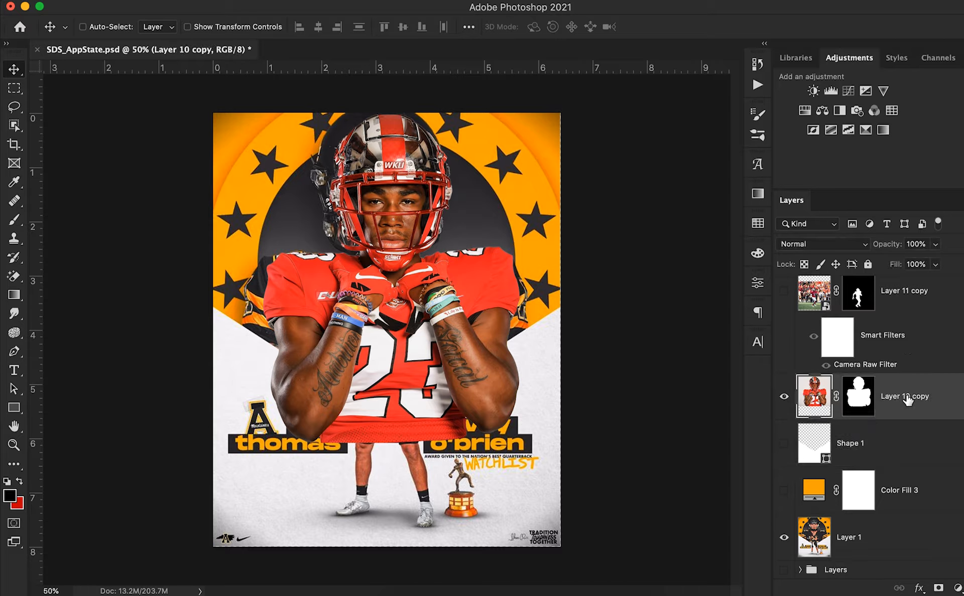
pyautogui.moveTo(926, 402); pyautogui.dragTo(911, 454)
pyautogui.click(784, 407)
pyautogui.click(784, 408)
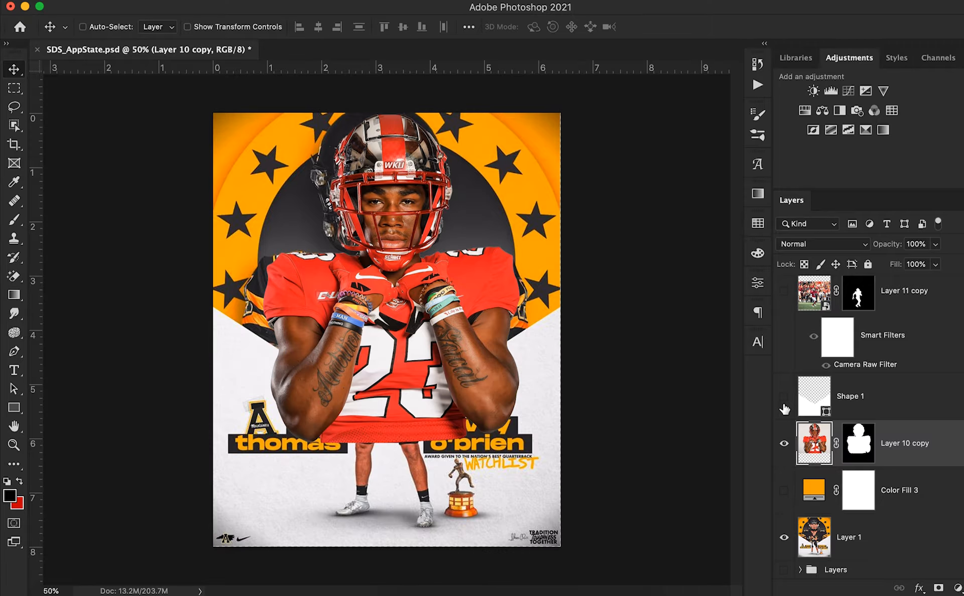
# Preview the player cutout between the orange fill and the white shape, and hide all three layers again
pyautogui.click(784, 443)
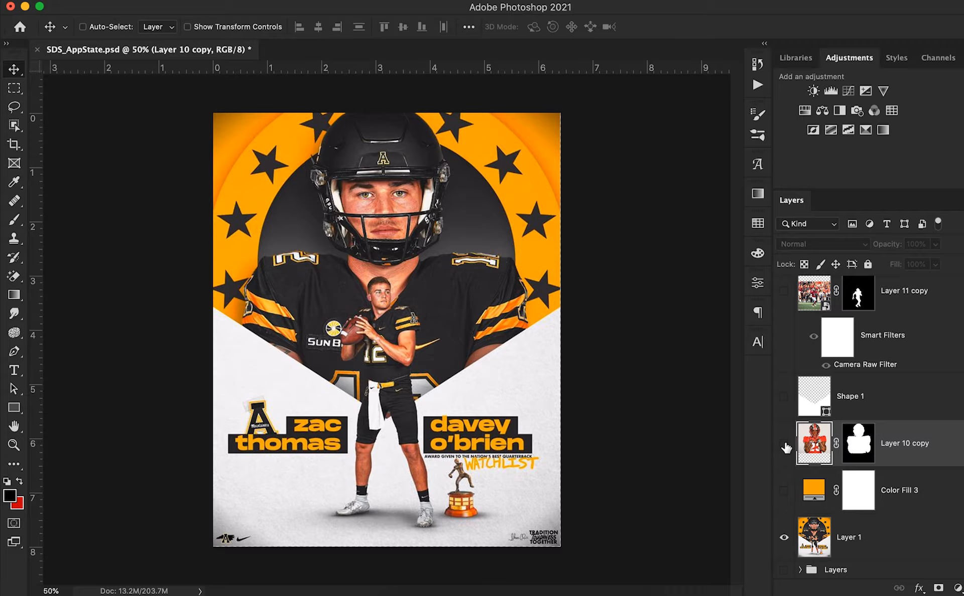
pyautogui.click(785, 443)
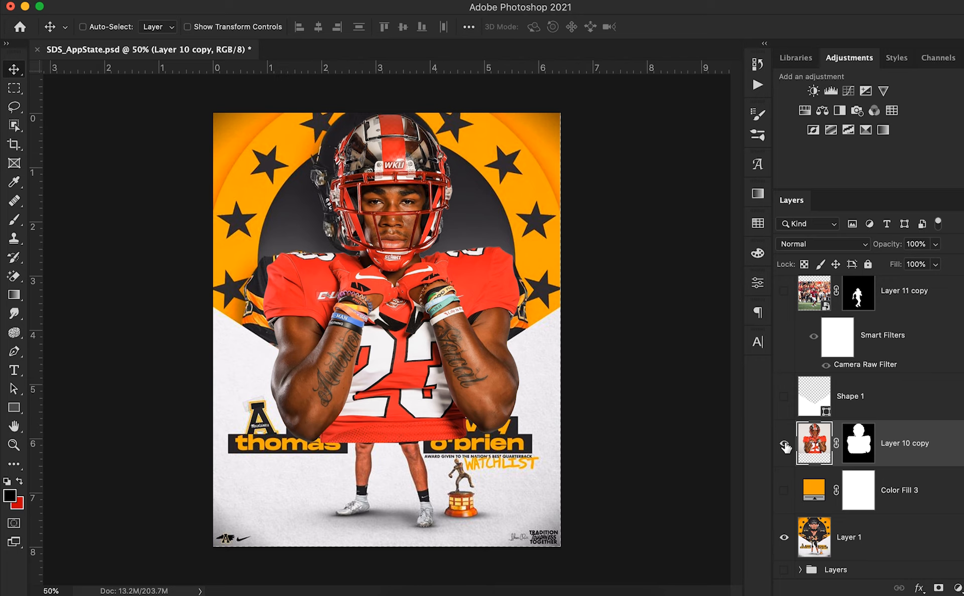
pyautogui.click(784, 490)
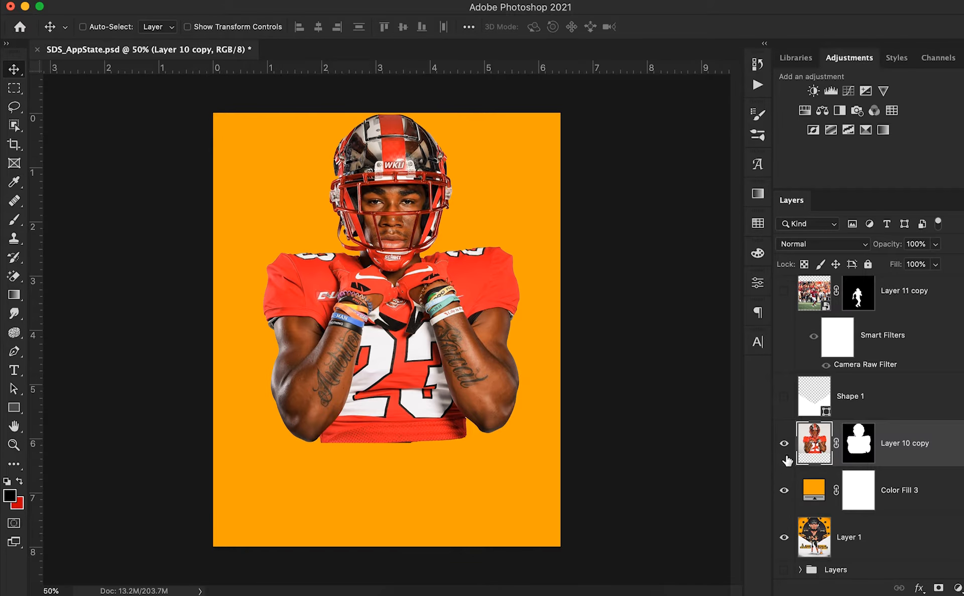
pyautogui.click(785, 404)
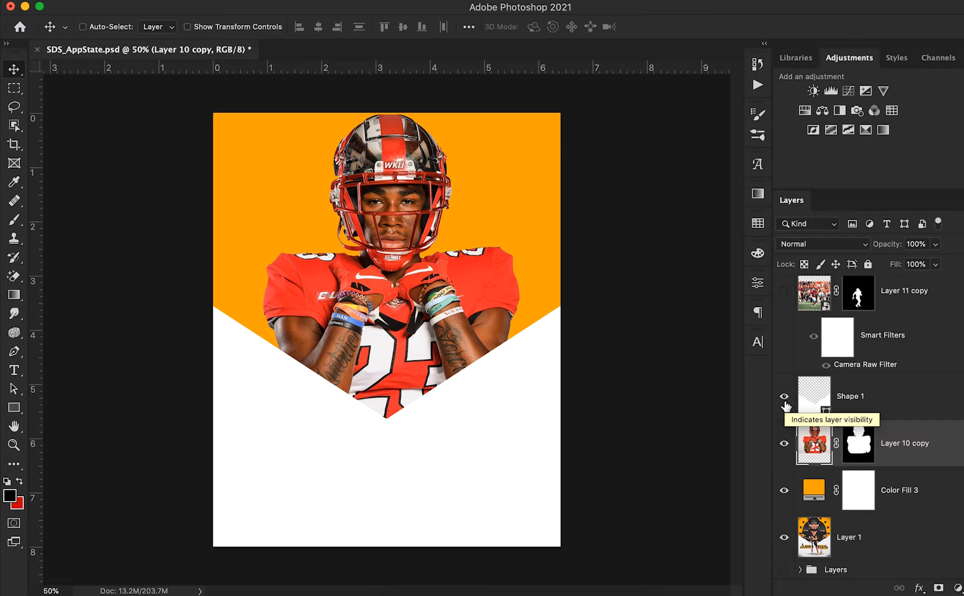
pyautogui.click(784, 396)
pyautogui.click(785, 443)
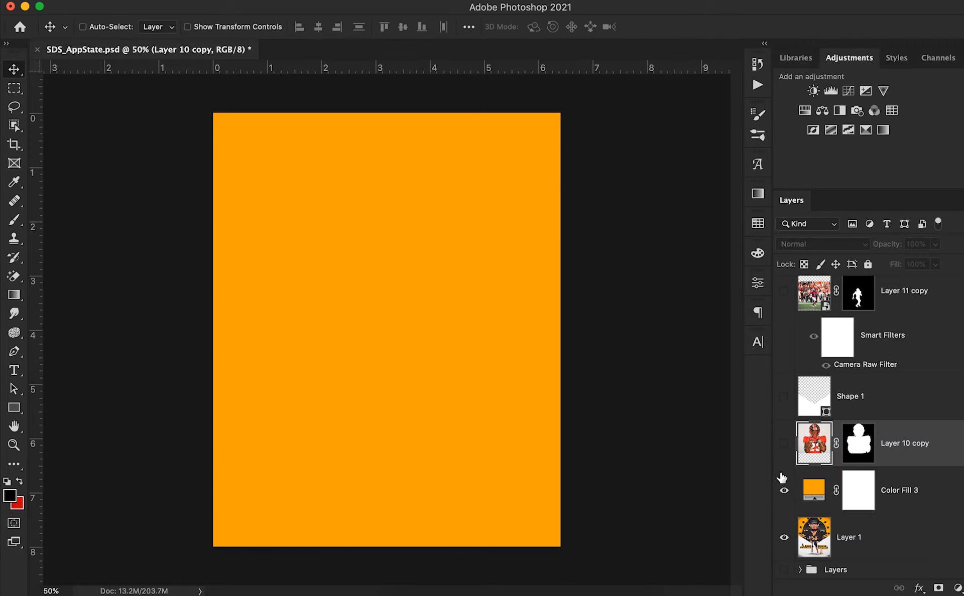
pyautogui.click(784, 490)
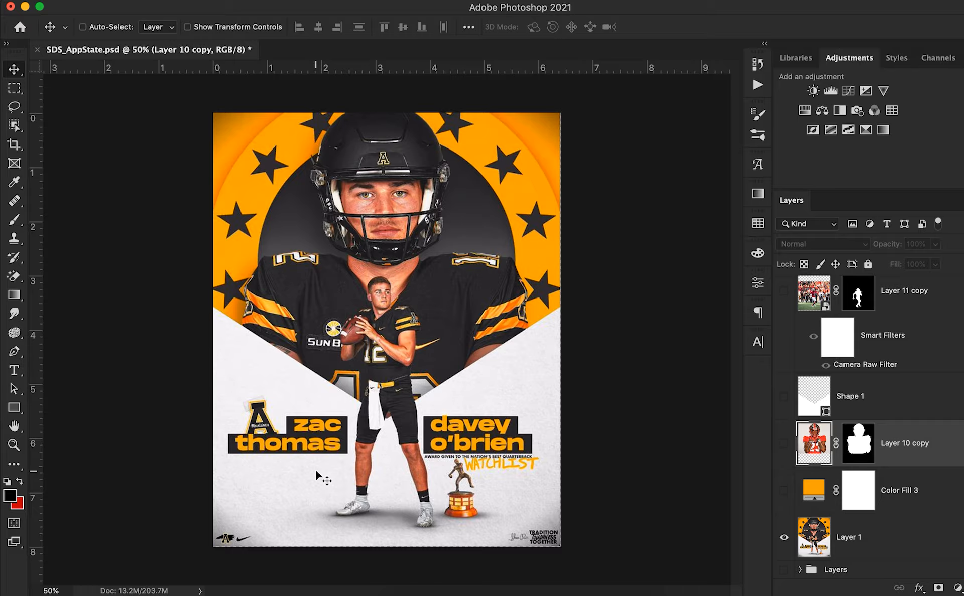
# Draw a white circle about 1448 px in diameter with the Ellipse tool and centre it over the poster's dark inner circle
pyautogui.click(15, 412)
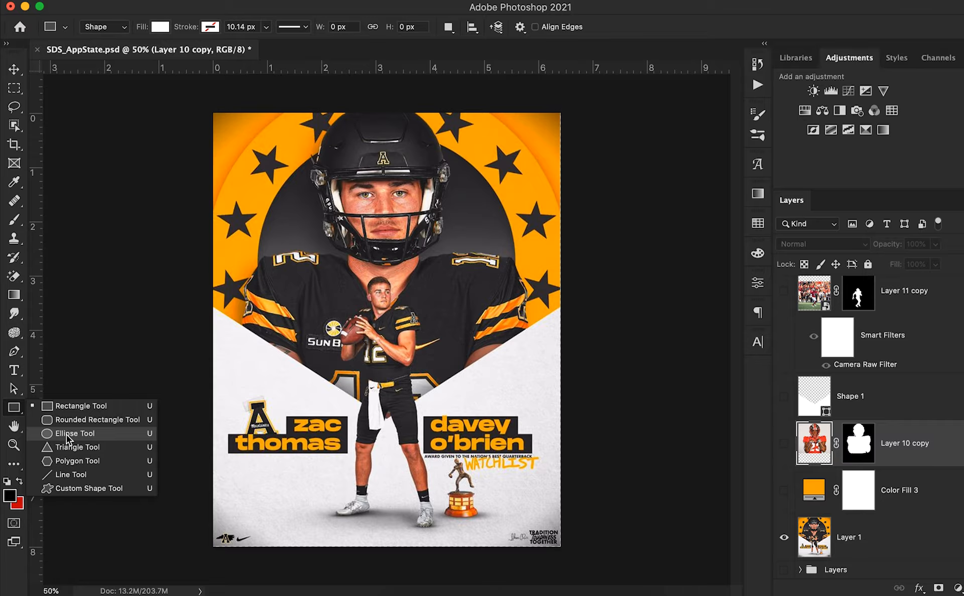
pyautogui.click(67, 435)
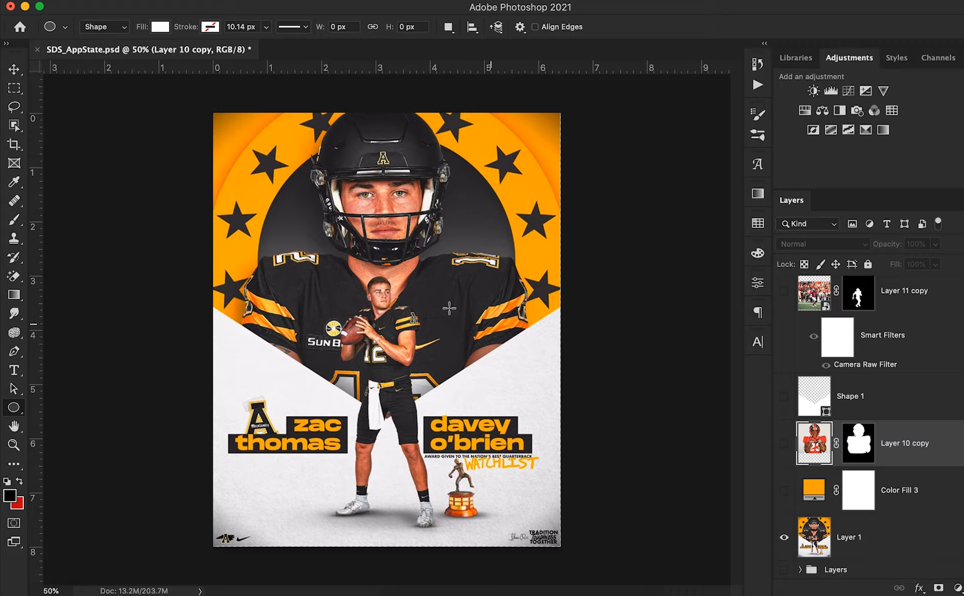
pyautogui.moveTo(221, 120); pyautogui.dragTo(497, 393)
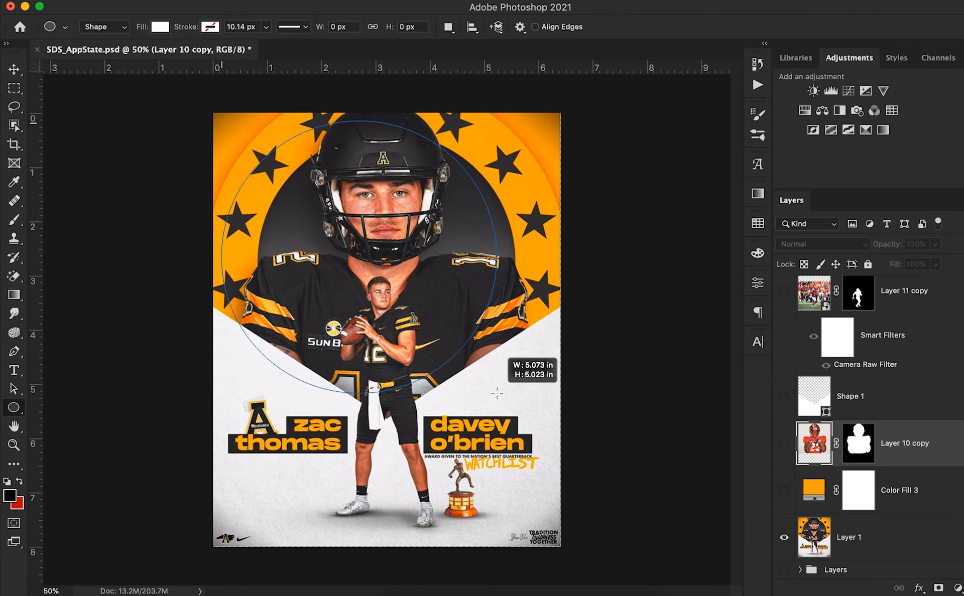
pyautogui.moveTo(496, 393)
pyautogui.mouseDown()
pyautogui.moveTo(517, 409)
pyautogui.moveTo(516, 423)
pyautogui.moveTo(483, 404)
pyautogui.mouseUp()
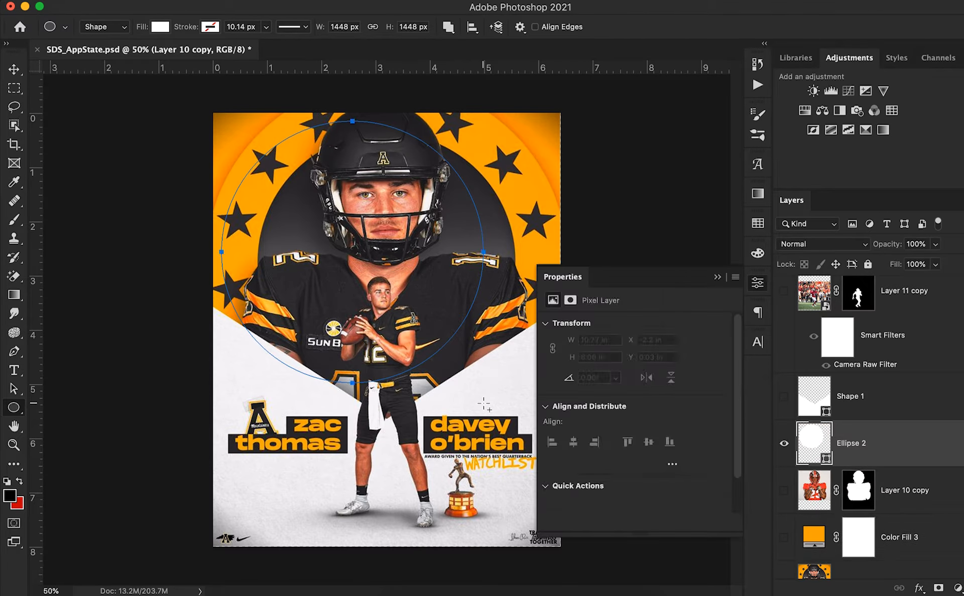
pyautogui.press('v')
pyautogui.moveTo(384, 257); pyautogui.dragTo(416, 273)
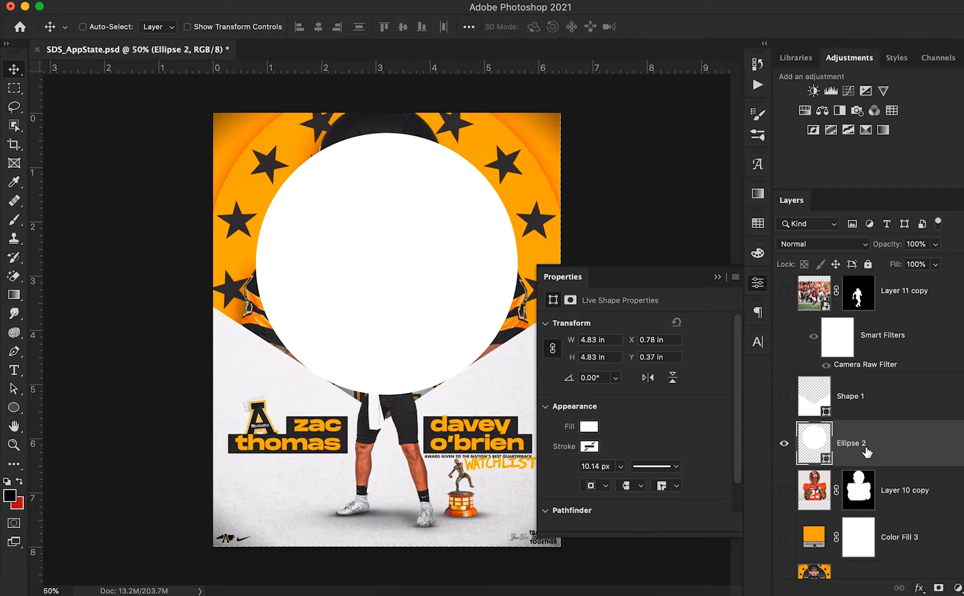
# Move the Ellipse 2 layer directly below Layer 10 copy and briefly preview the player cutout in front of the circle
pyautogui.moveTo(866, 452); pyautogui.dragTo(868, 515)
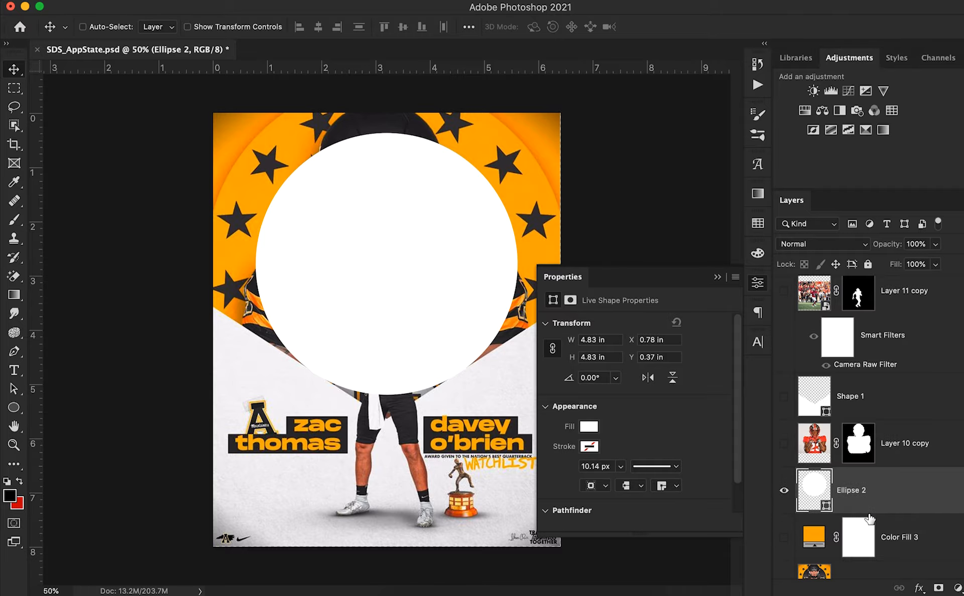
pyautogui.click(787, 443)
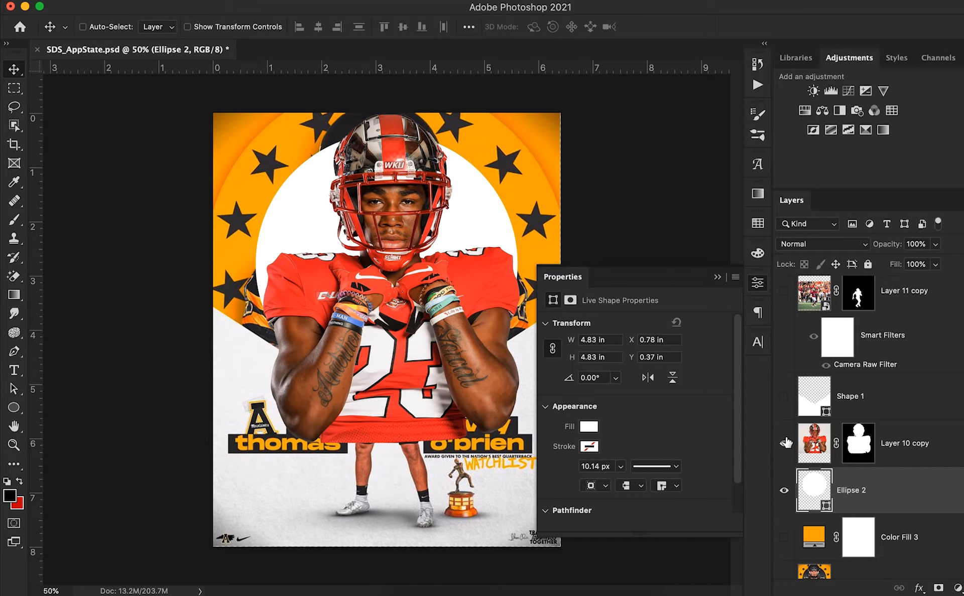
pyautogui.click(786, 442)
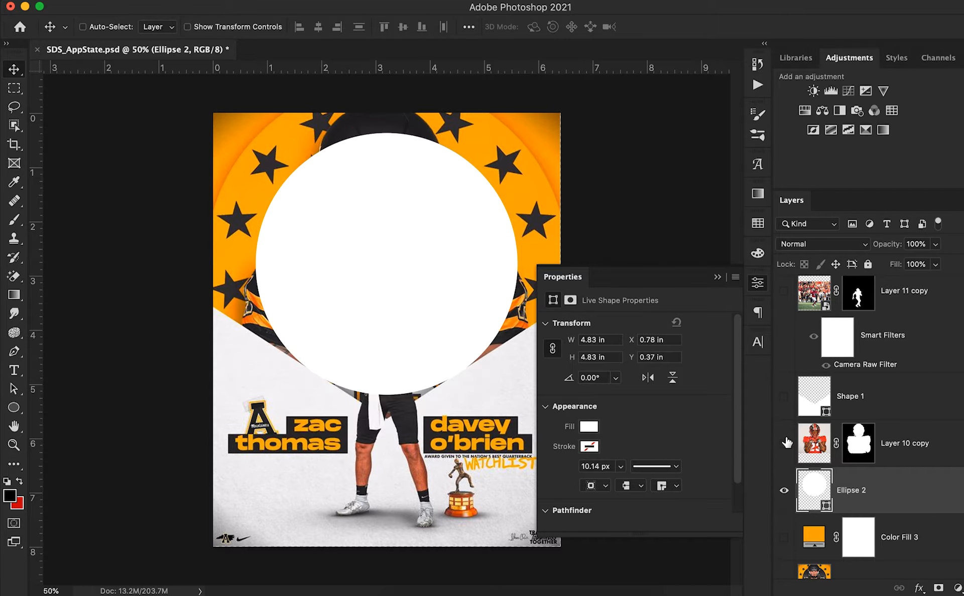
# Hide Ellipse 2 and recolour it to dark grey 2d2d30 sampled from the poster's inner circle
pyautogui.click(784, 491)
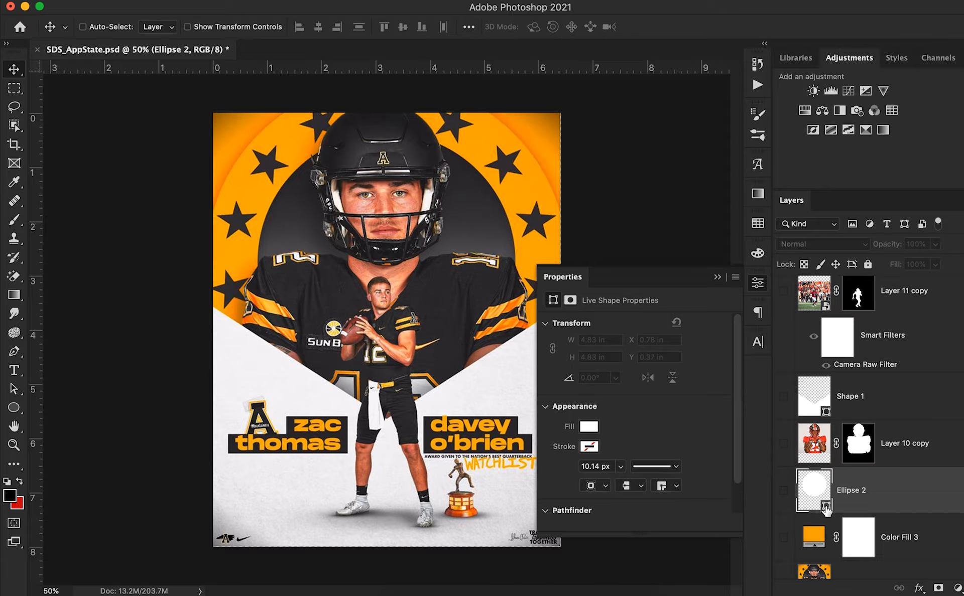
pyautogui.doubleClick(826, 508)
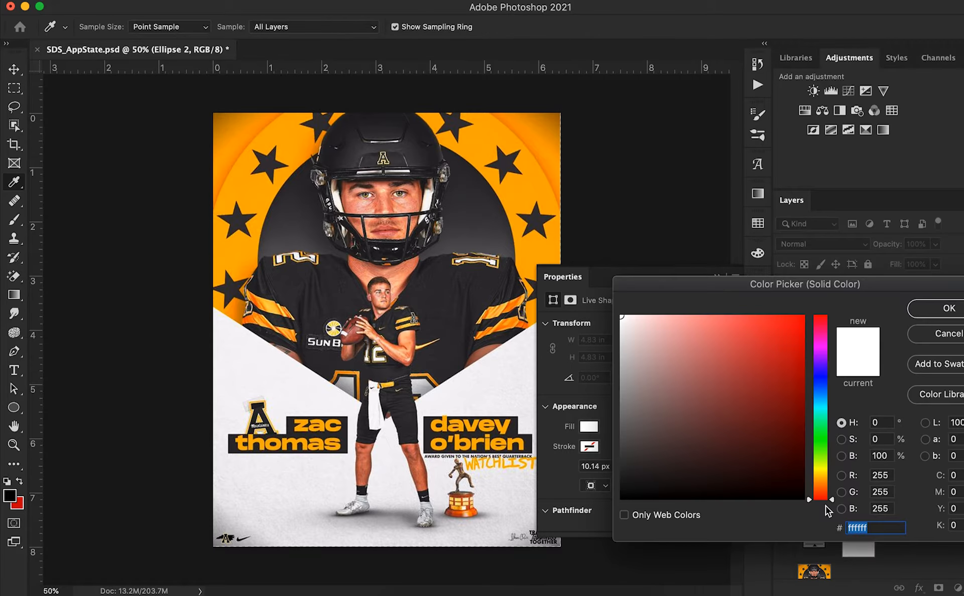
pyautogui.click(453, 160)
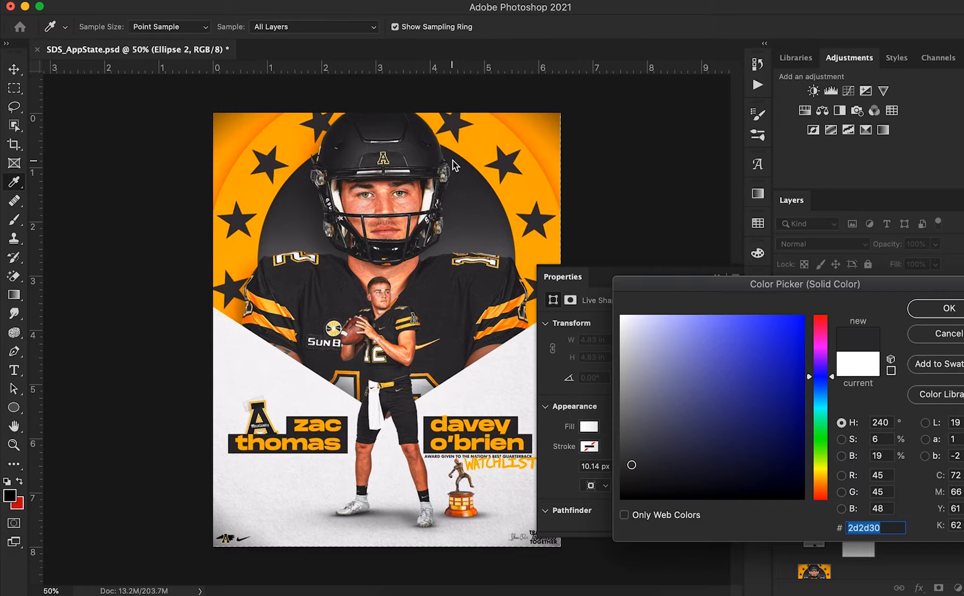
pyautogui.click(941, 311)
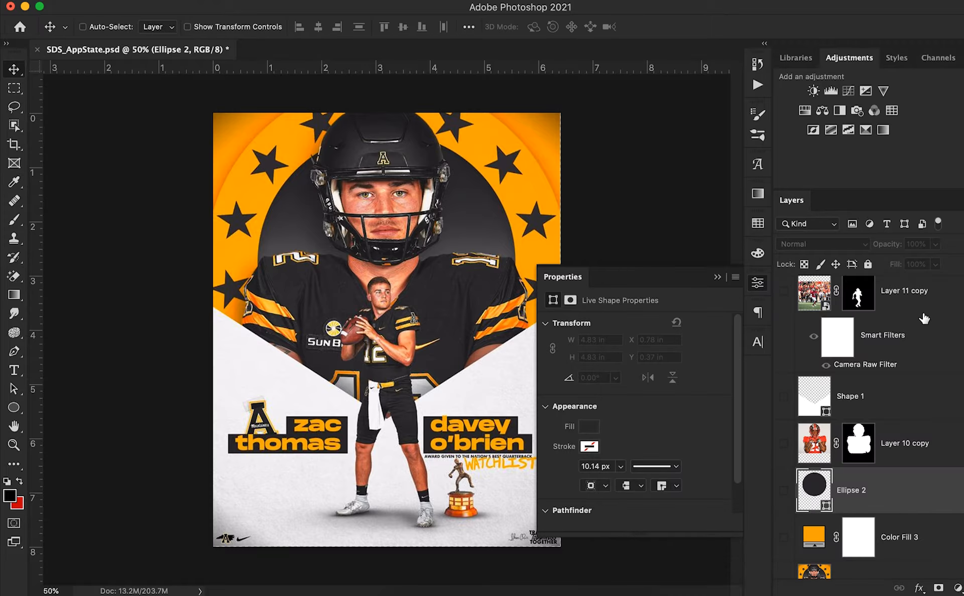
# Toggle Ellipse 2's visibility to compare the dark grey circle with the one in the original poster
pyautogui.click(783, 494)
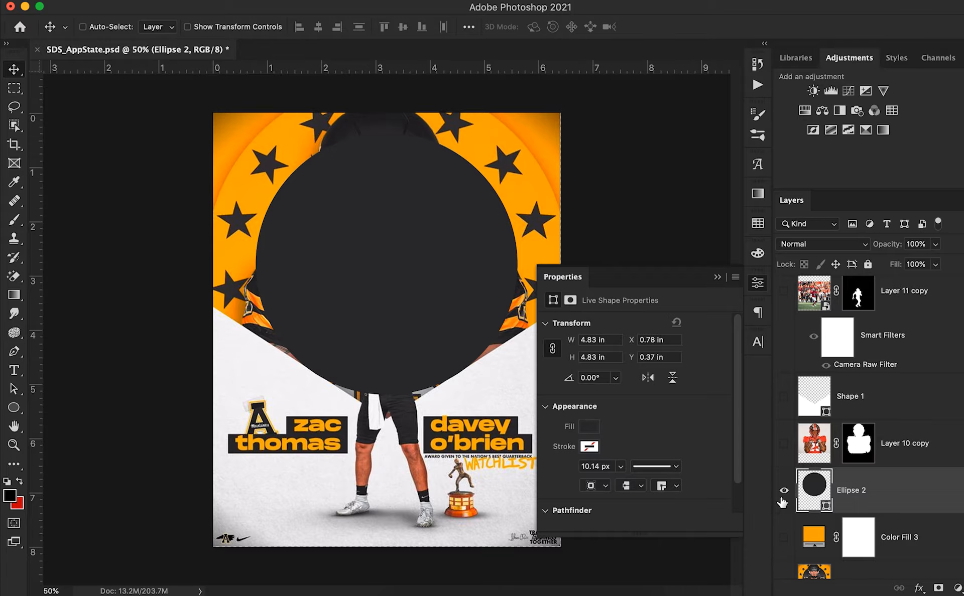
pyautogui.click(784, 495)
pyautogui.click(783, 494)
pyautogui.click(783, 499)
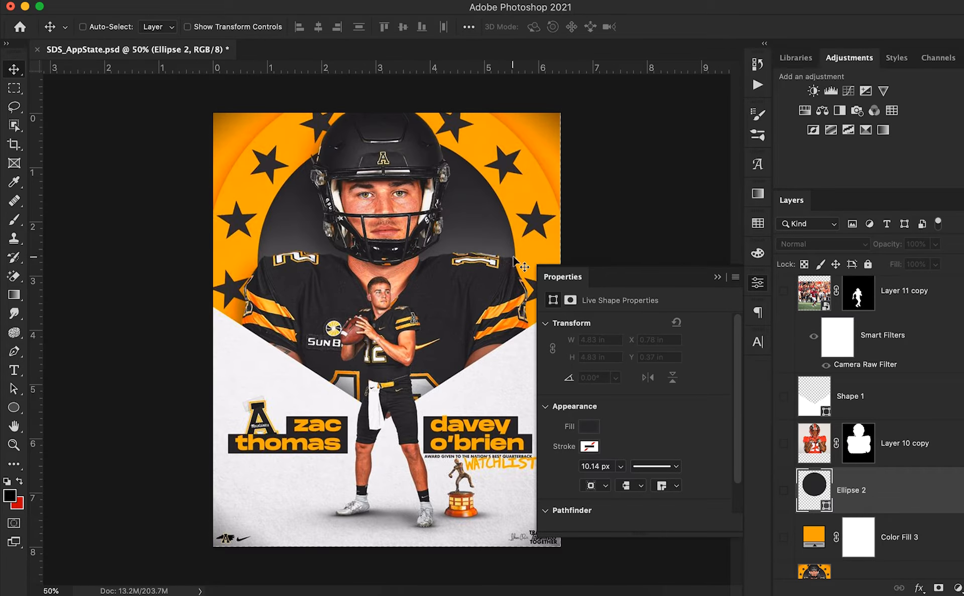
# Show Ellipse 2 and apply a linear white-to-transparent Gradient Overlay at 74% opacity and a 90° angle
pyautogui.click(783, 491)
pyautogui.doubleClick(926, 500)
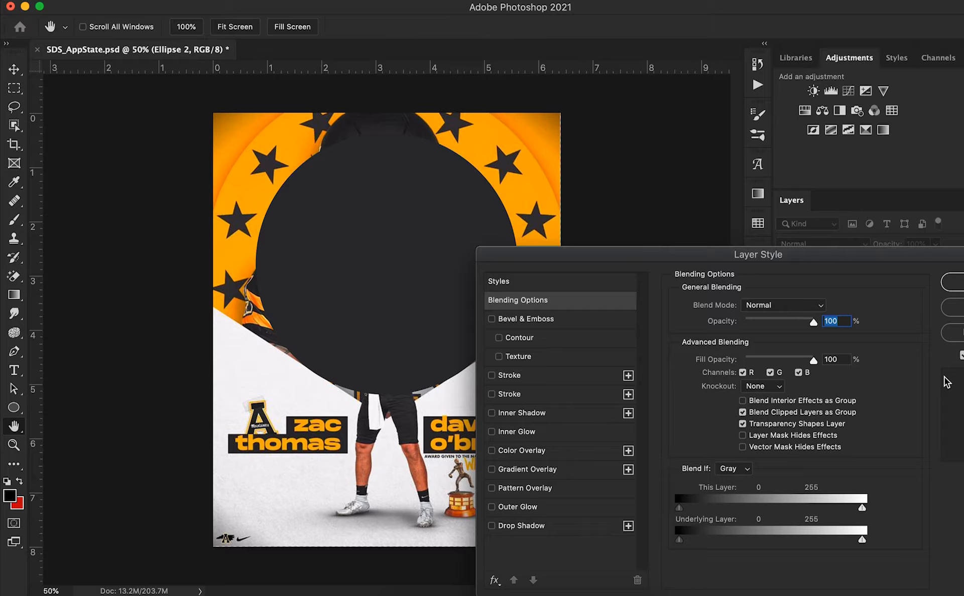
pyautogui.click(554, 467)
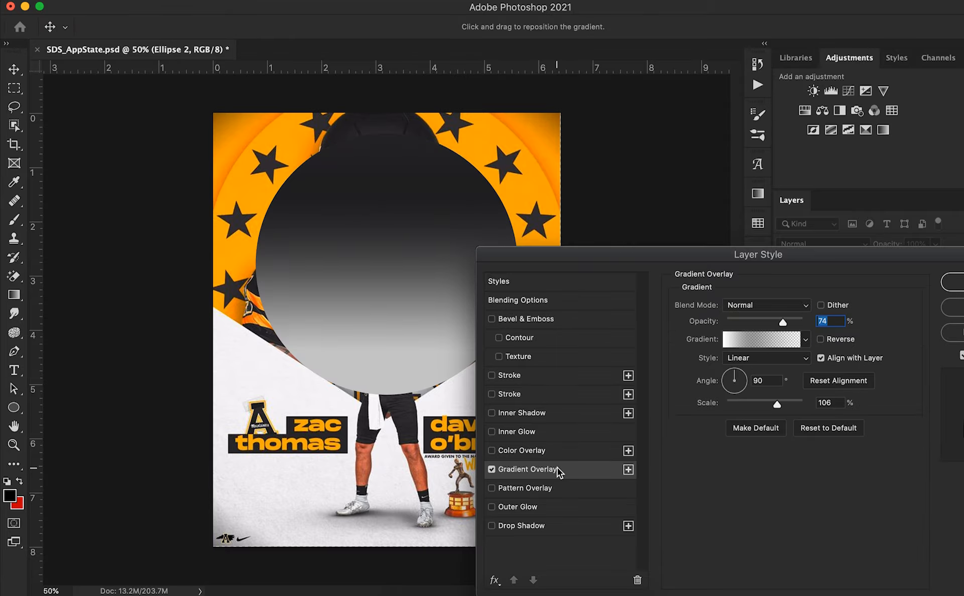
pyautogui.click(796, 342)
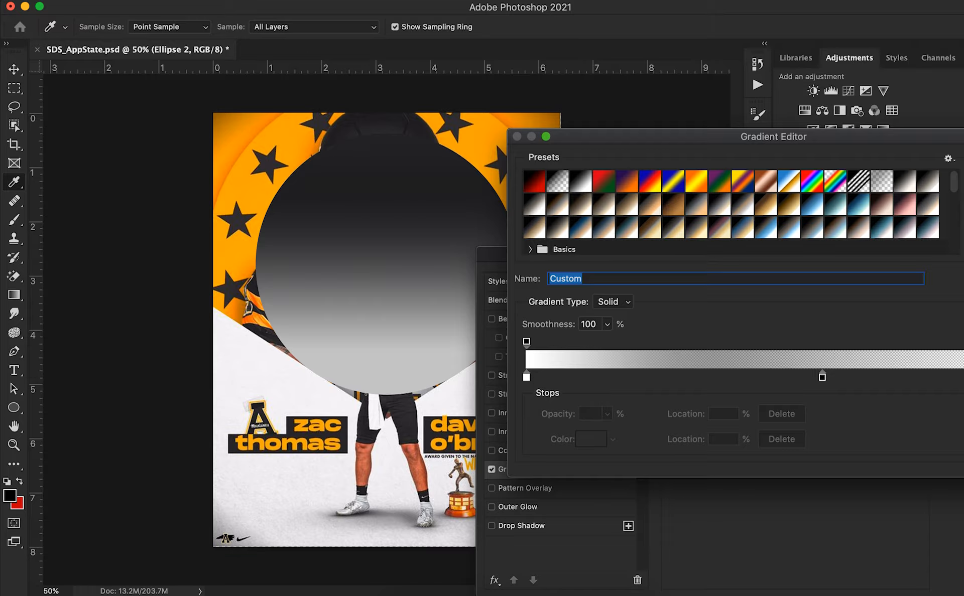
pyautogui.press('Return')
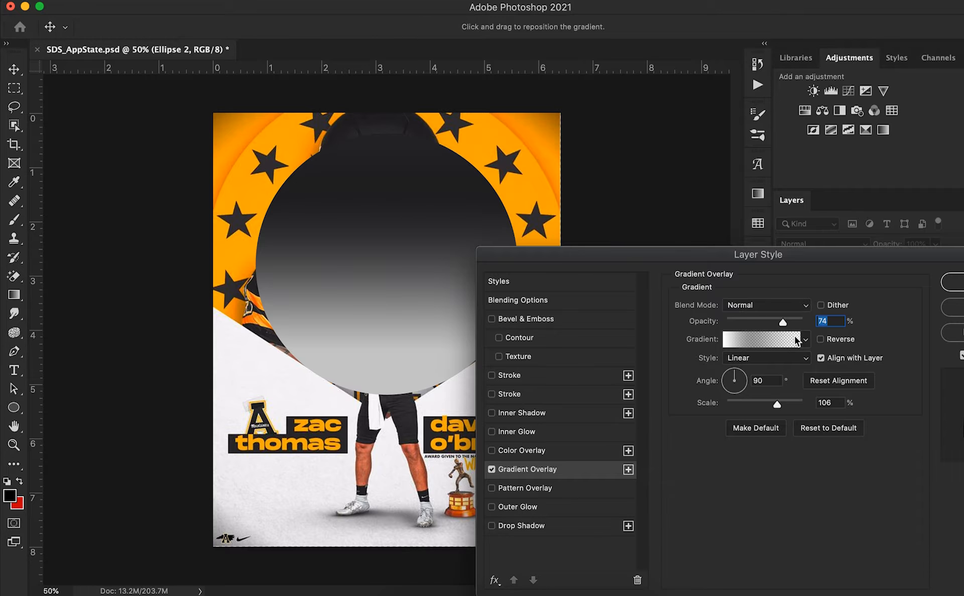
pyautogui.moveTo(779, 399)
pyautogui.mouseDown()
pyautogui.moveTo(765, 401)
pyautogui.moveTo(776, 402)
pyautogui.mouseUp()
pyautogui.click(944, 290)
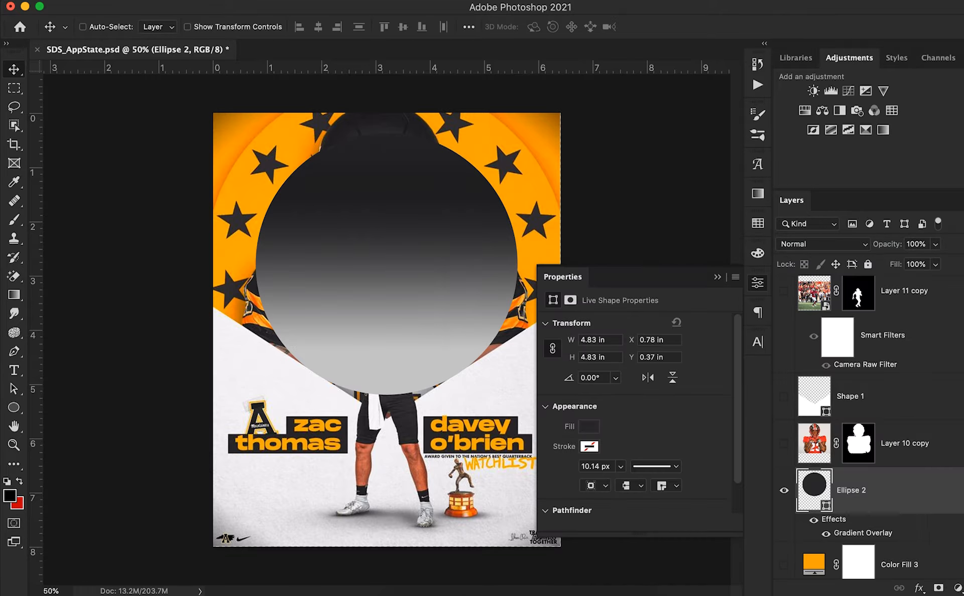
# Preview the player cutout over the gradient circle and compare the circle with the original poster, leaving only Ellipse 2 shown over it
pyautogui.click(784, 444)
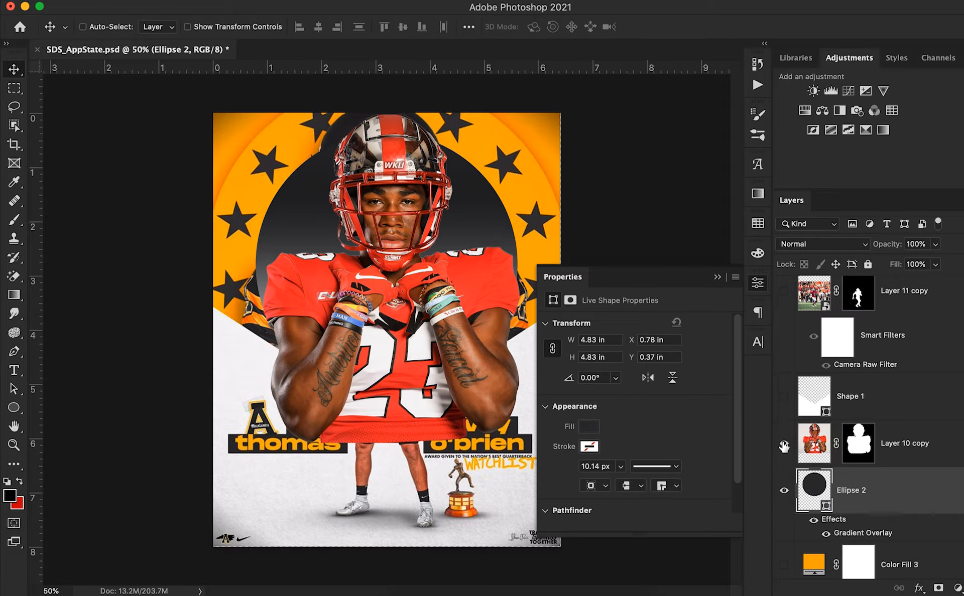
pyautogui.click(784, 444)
pyautogui.click(784, 491)
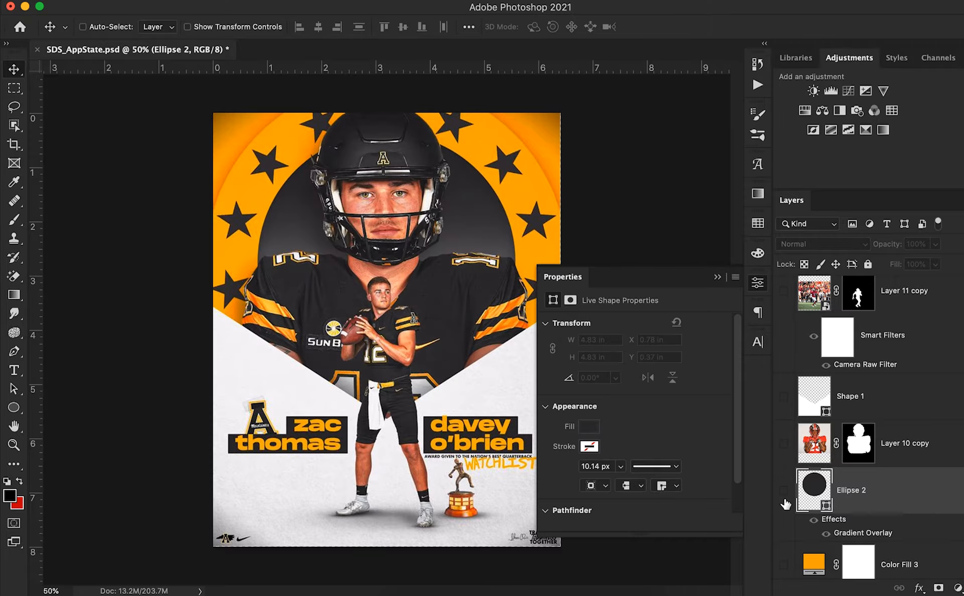
pyautogui.click(785, 491)
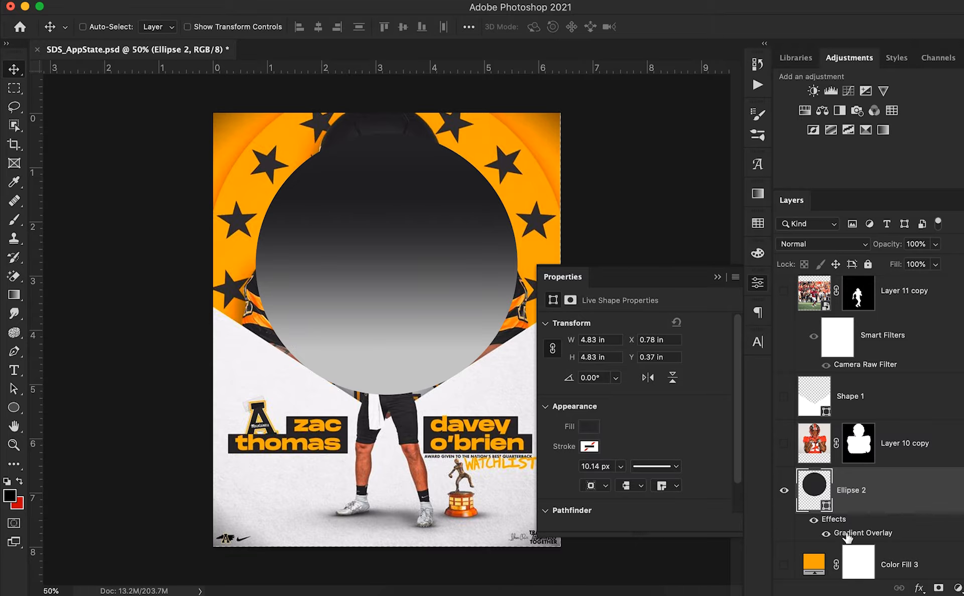
# Set the scale of Ellipse 2's Gradient Overlay to 118%
pyautogui.doubleClick(847, 535)
pyautogui.moveTo(774, 405); pyautogui.dragTo(785, 402)
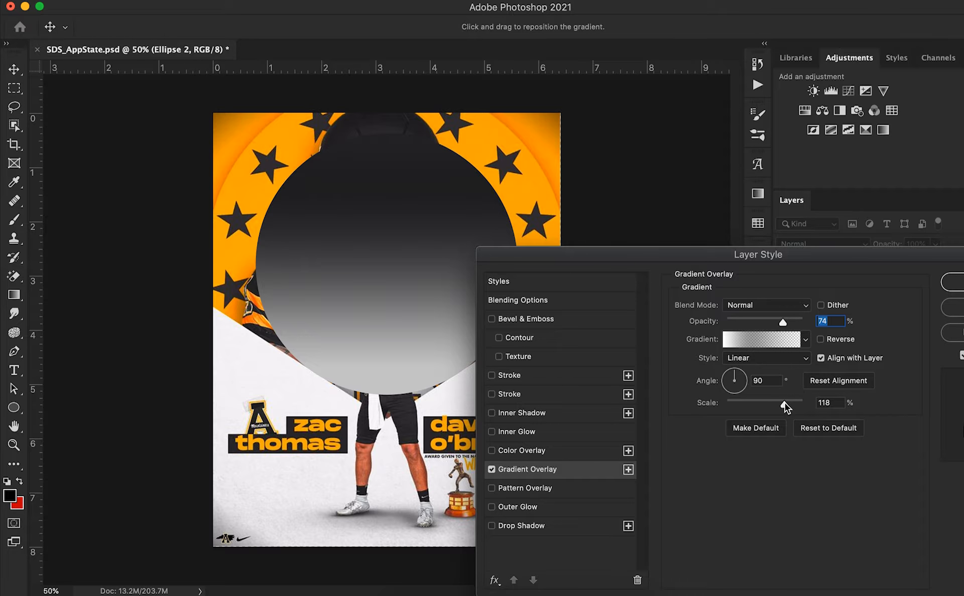
pyautogui.click(954, 283)
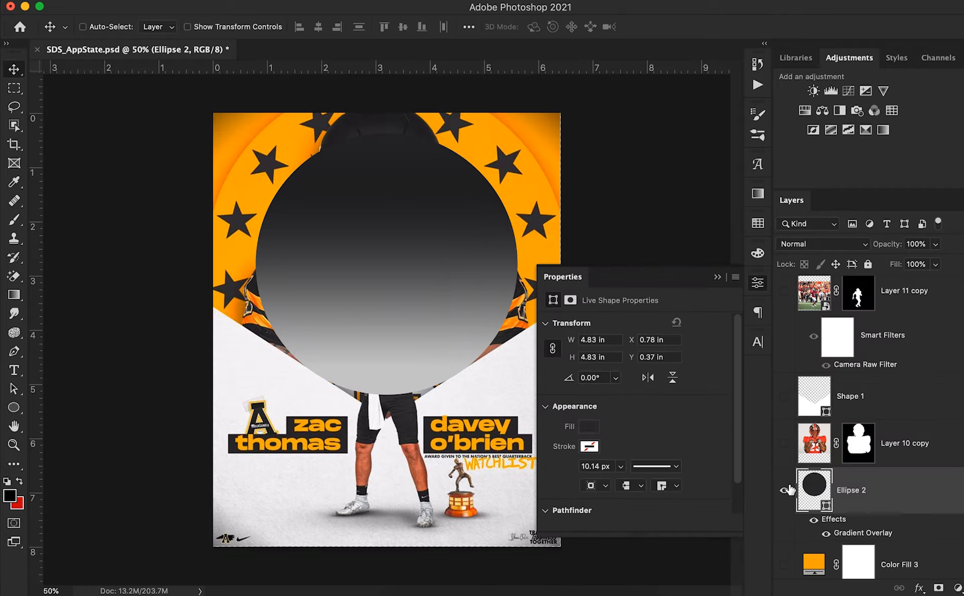
# Check the rescaled gradient behind the player cutout and against the original poster by toggling Layer 10 copy and Ellipse 2
pyautogui.click(785, 443)
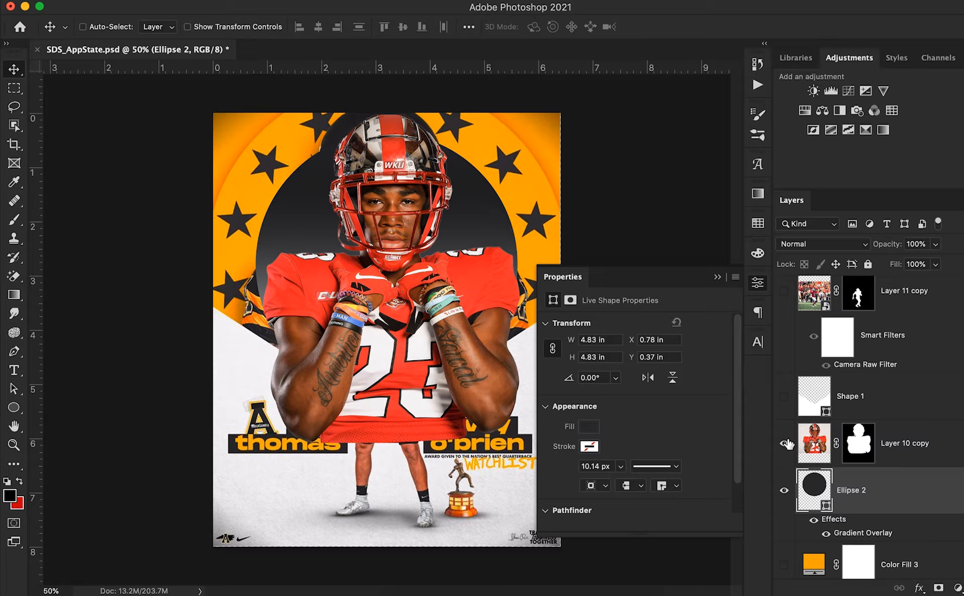
pyautogui.click(784, 444)
pyautogui.click(784, 491)
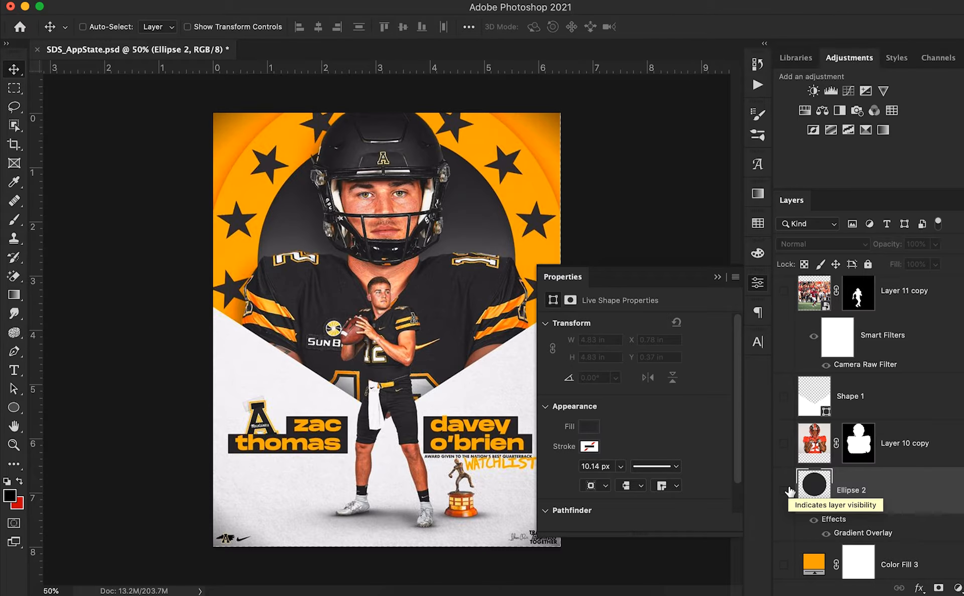
pyautogui.click(785, 491)
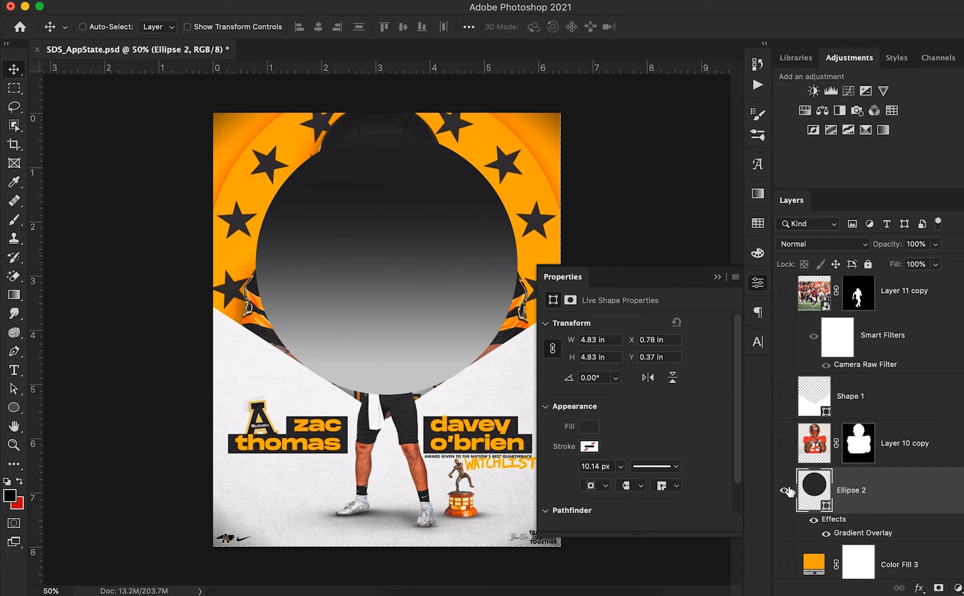
pyautogui.click(785, 491)
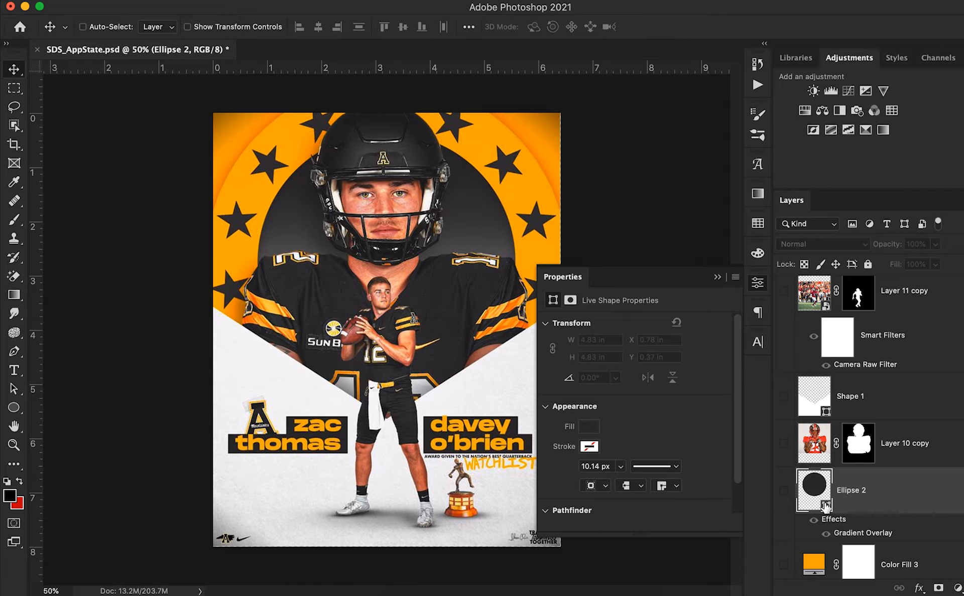
pyautogui.click(785, 492)
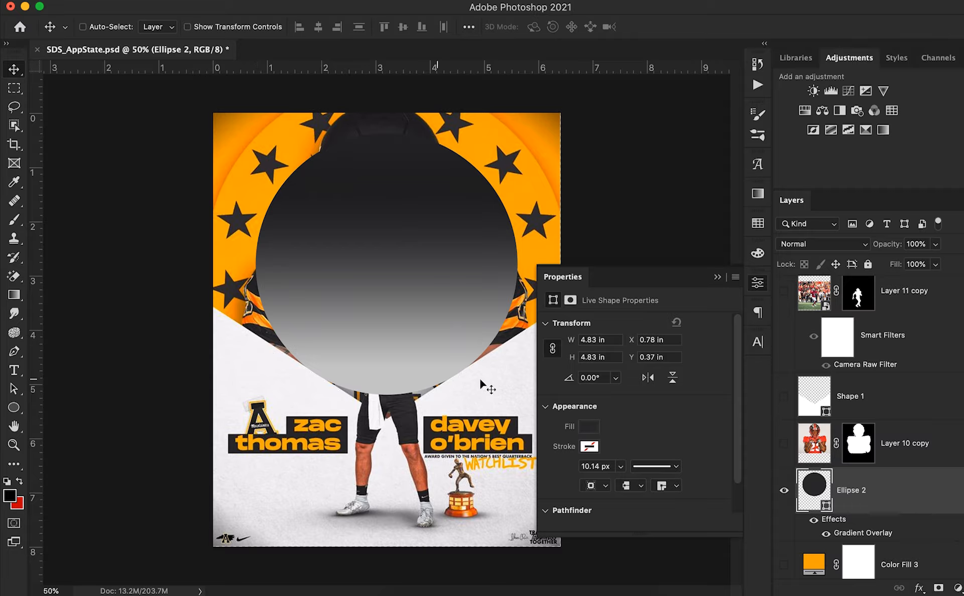
# Duplicate Ellipse 2 directly beneath itself and turn off the duplicate's Gradient Overlay
pyautogui.scroll(-3, 872, 497)
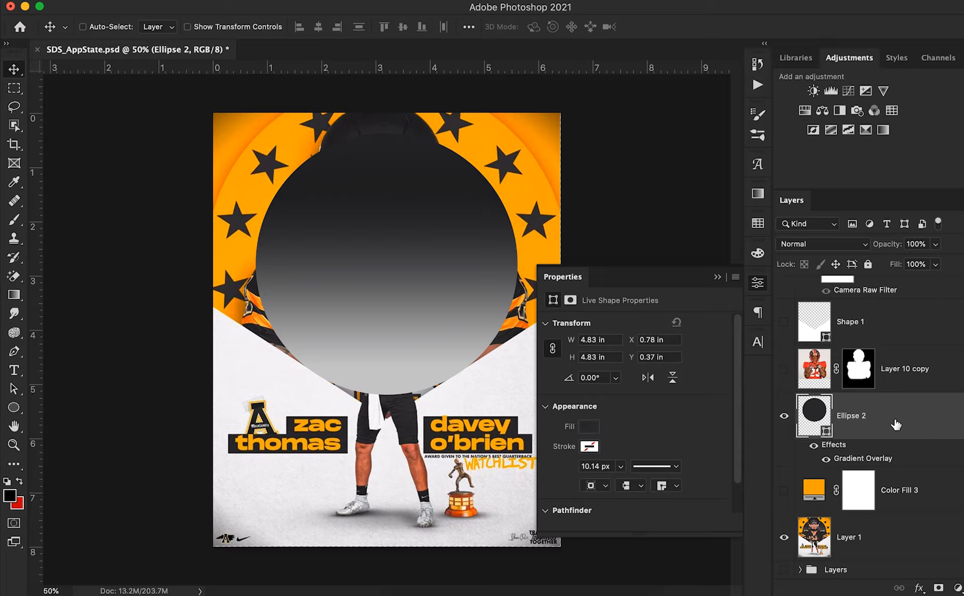
pyautogui.moveTo(896, 426); pyautogui.dragTo(898, 470)
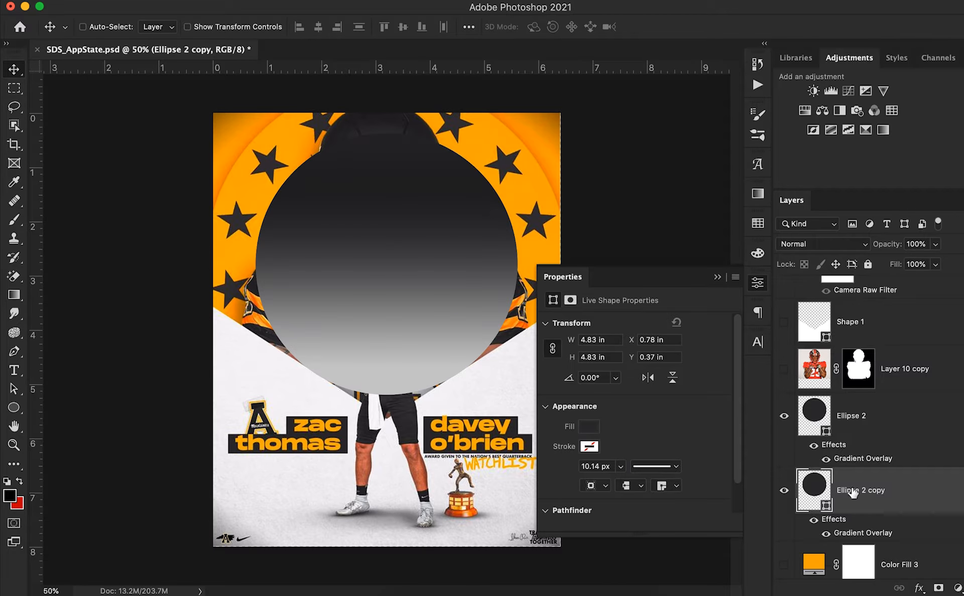
pyautogui.click(825, 534)
pyautogui.click(719, 277)
# Scale the duplicated circle to 139% proportionally around its centre, forming a larger ring behind the gradient circle
pyautogui.press('super+t')
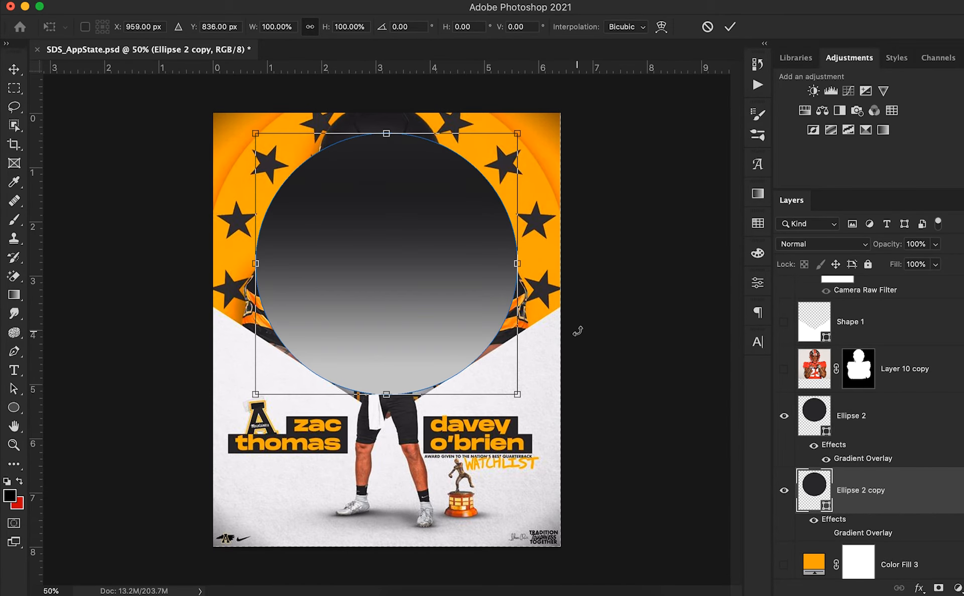
pyautogui.moveTo(253, 29); pyautogui.dragTo(284, 26)
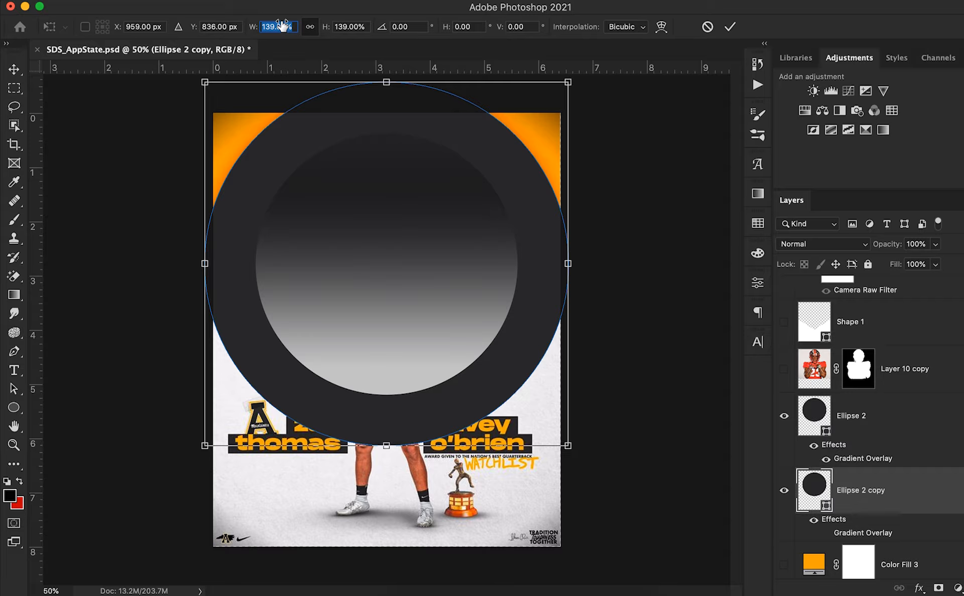
pyautogui.click(730, 27)
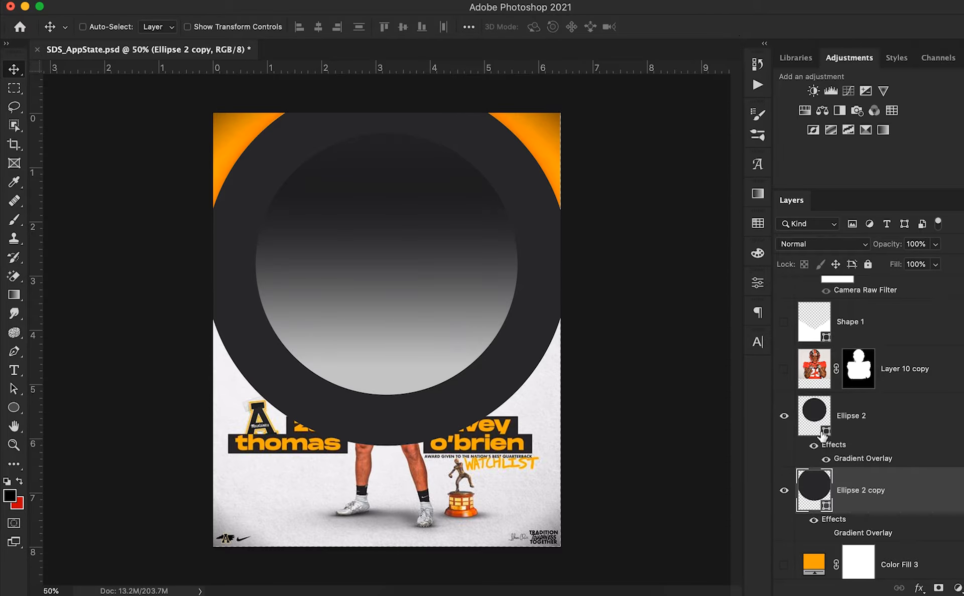
pyautogui.scroll(-3, 848, 511)
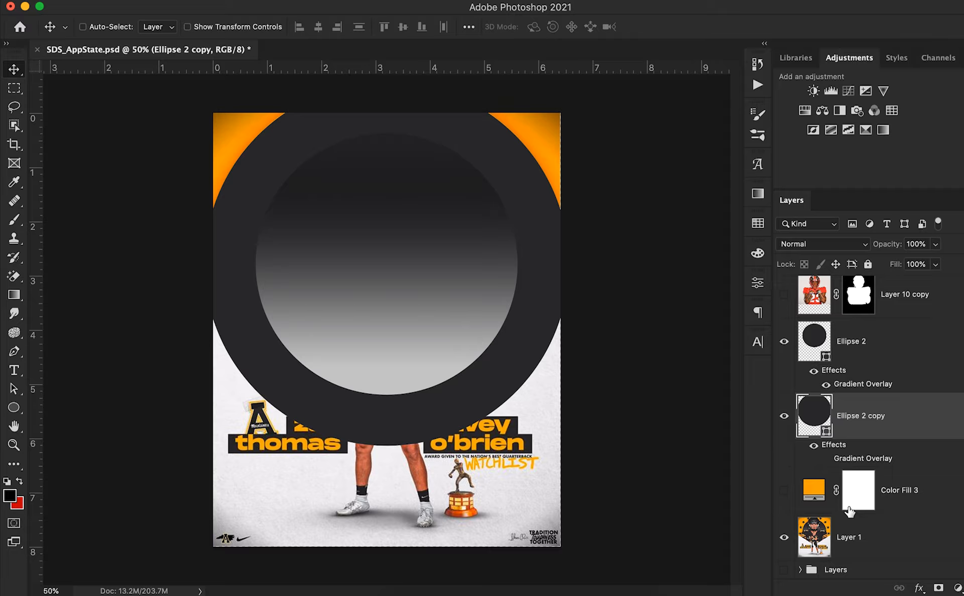
# Hide Ellipse 2 and Ellipse 2 copy, and fill Ellipse 2 copy with orange ffac00 sampled from the original poster's ring
pyautogui.scroll(3, 777, 383)
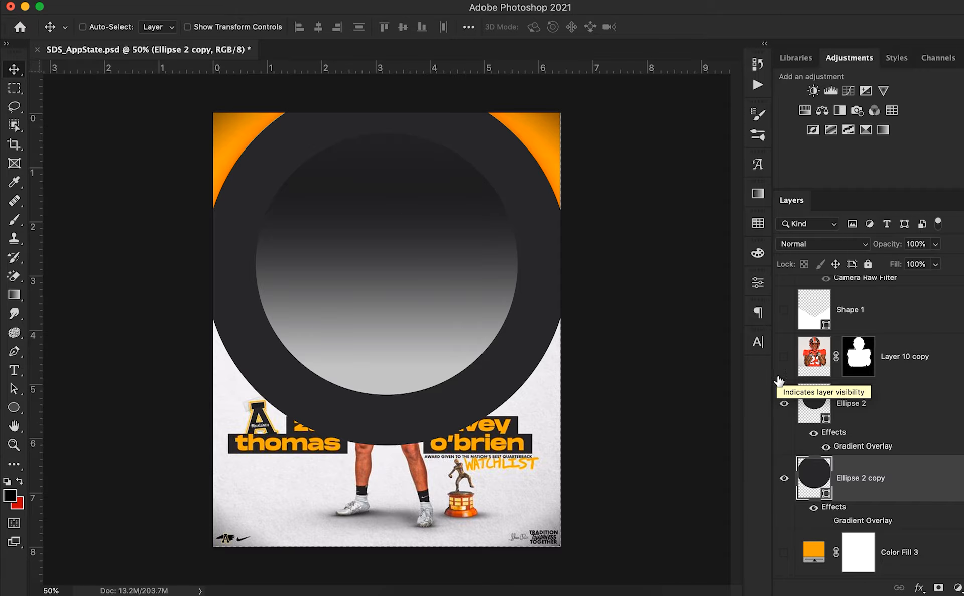
pyautogui.click(786, 418)
pyautogui.scroll(2, 786, 418)
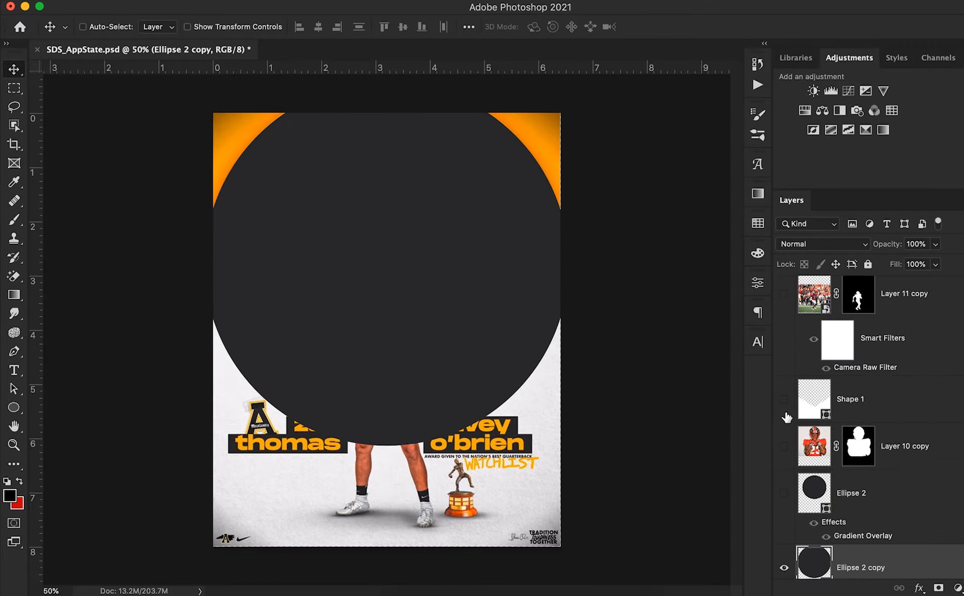
pyautogui.scroll(-4, 786, 508)
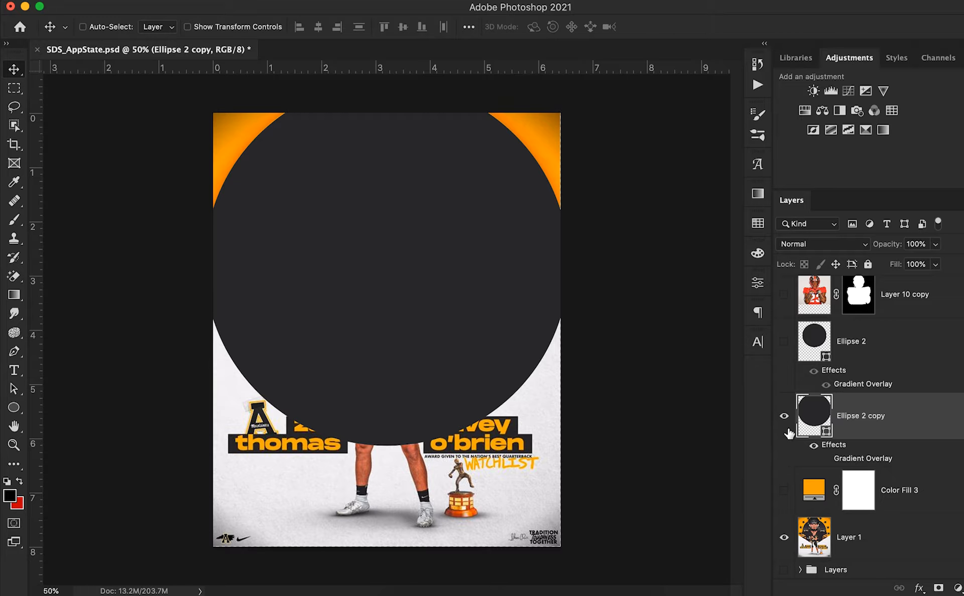
pyautogui.click(784, 416)
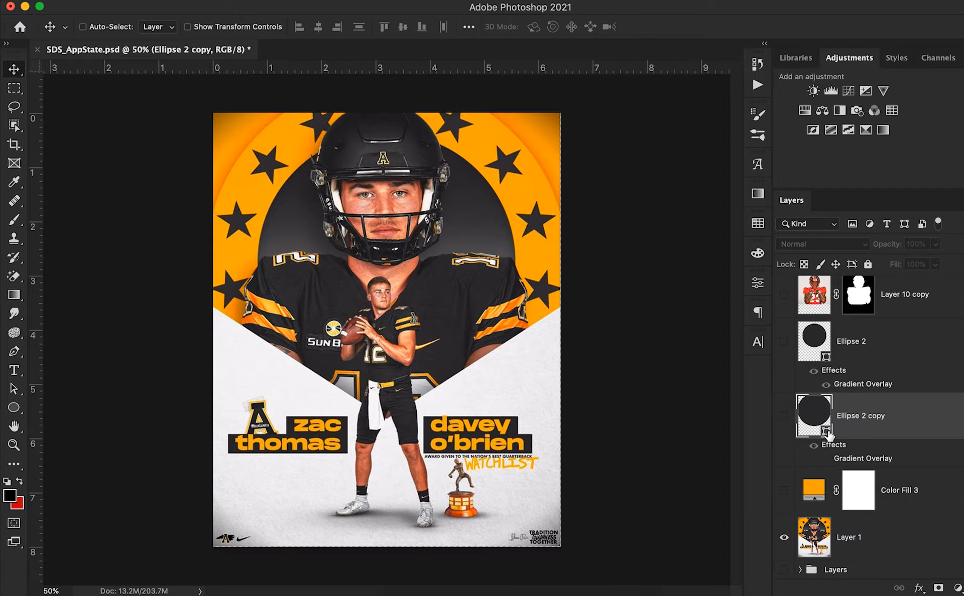
pyautogui.doubleClick(824, 428)
pyautogui.click(534, 188)
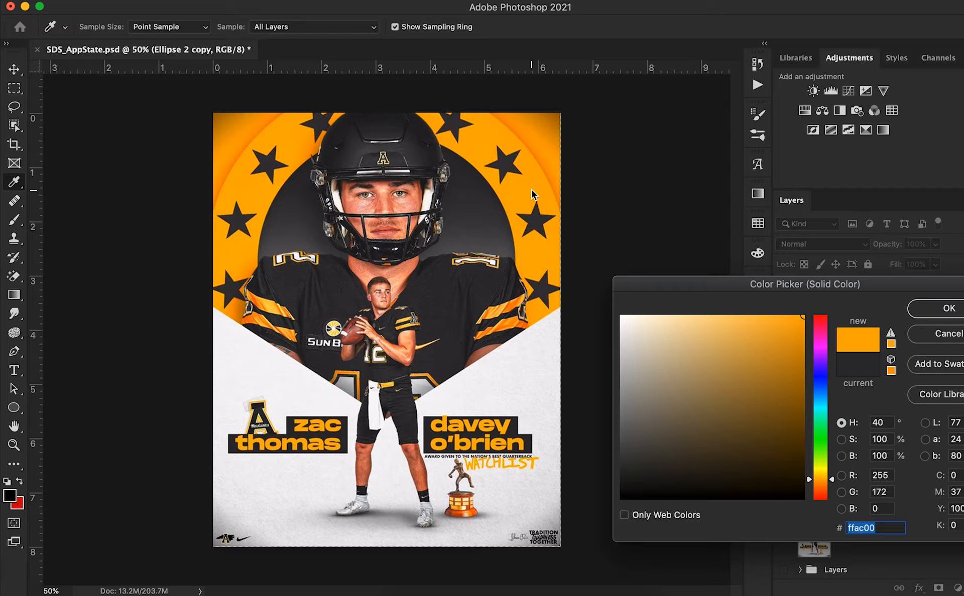
pyautogui.click(927, 313)
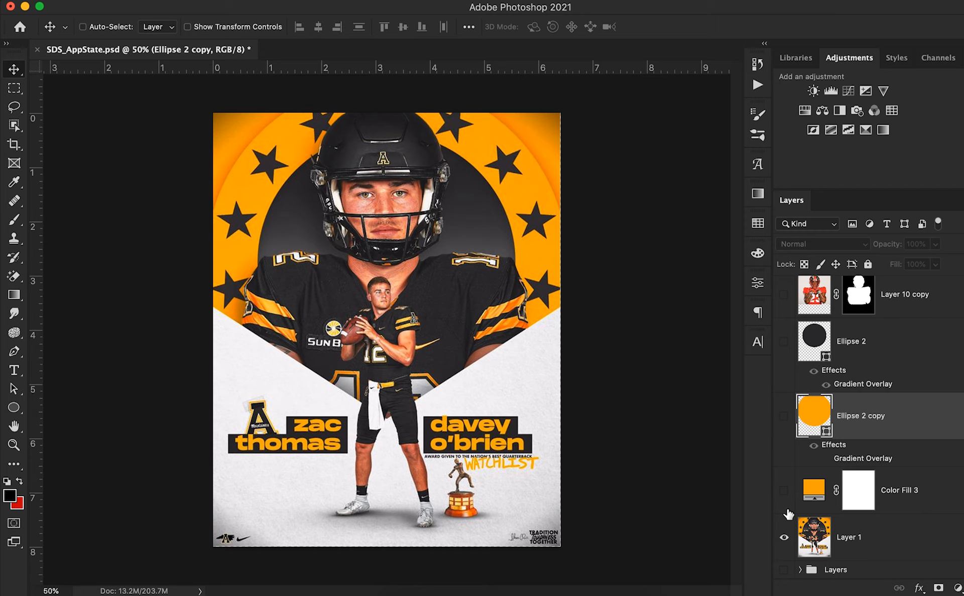
# Show Color Fill 3, Ellipse 2 copy, Ellipse 2, Layer 10 copy and Shape 1 to check the orange circle in the composition
pyautogui.click(784, 490)
pyautogui.click(784, 416)
pyautogui.click(784, 341)
pyautogui.scroll(3, 785, 351)
pyautogui.click(784, 379)
pyautogui.click(783, 332)
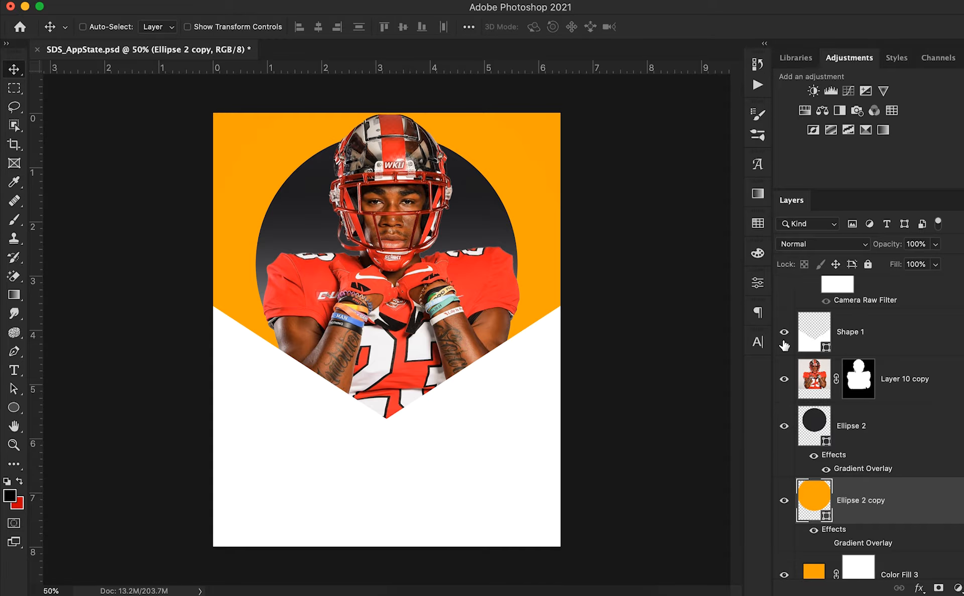
# Hide Shape 1, Layer 10 copy and Ellipse 2, and add a 48% Multiply Drop Shadow to Ellipse 2 copy with distance 28 px and size 73 px
pyautogui.scroll(2, 784, 344)
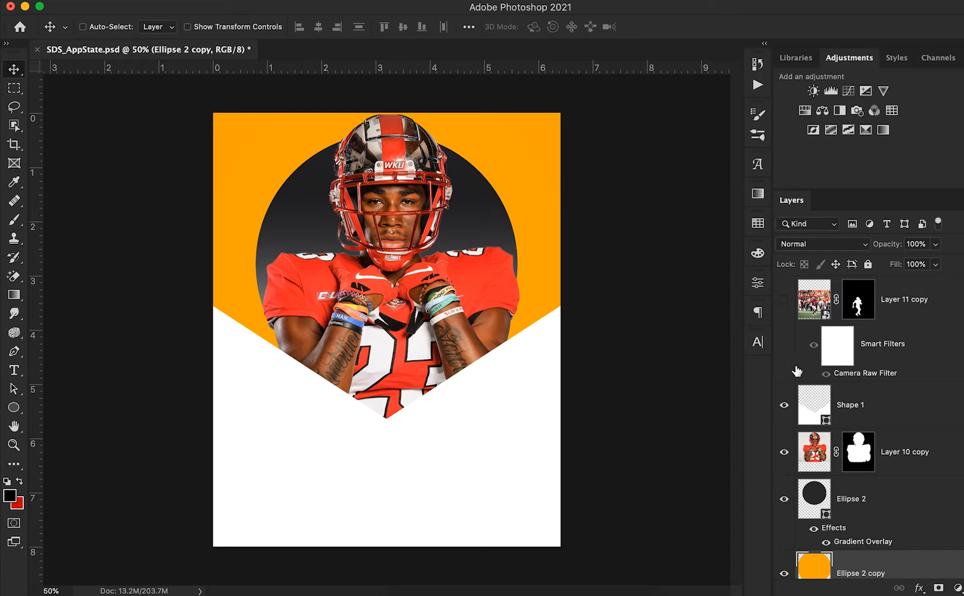
pyautogui.click(785, 406)
pyautogui.click(785, 453)
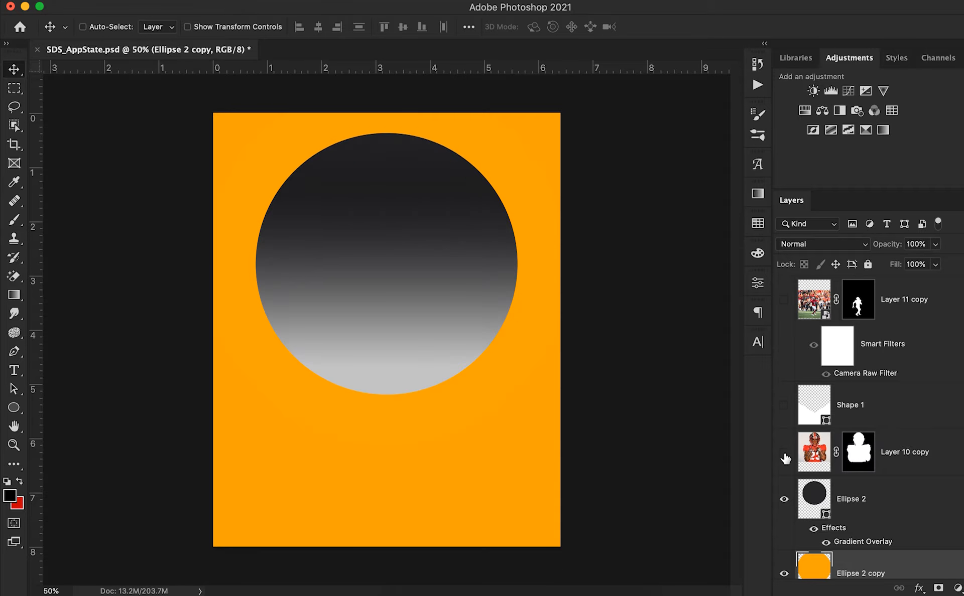
pyautogui.click(785, 499)
pyautogui.scroll(-2, 788, 499)
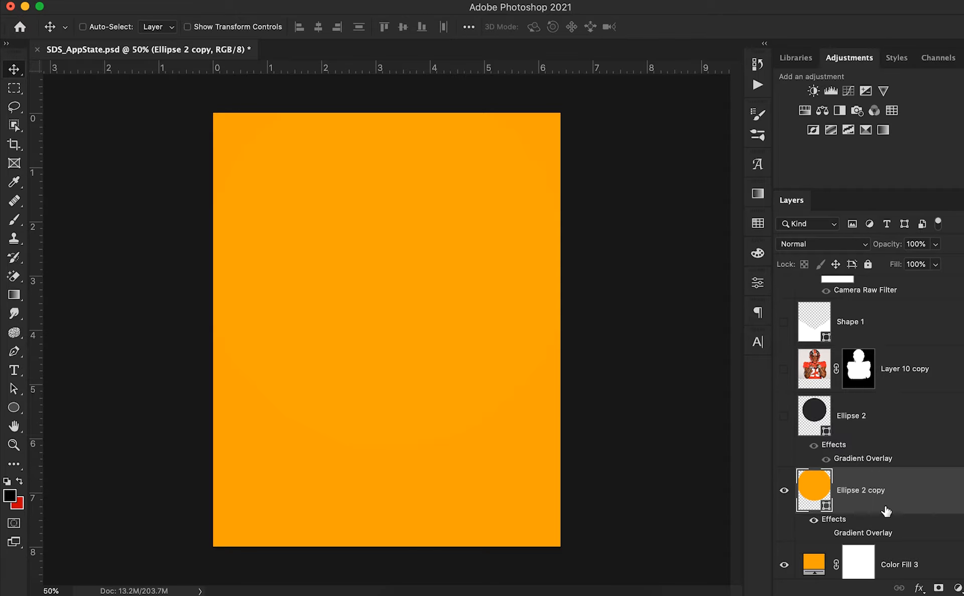
pyautogui.doubleClick(911, 503)
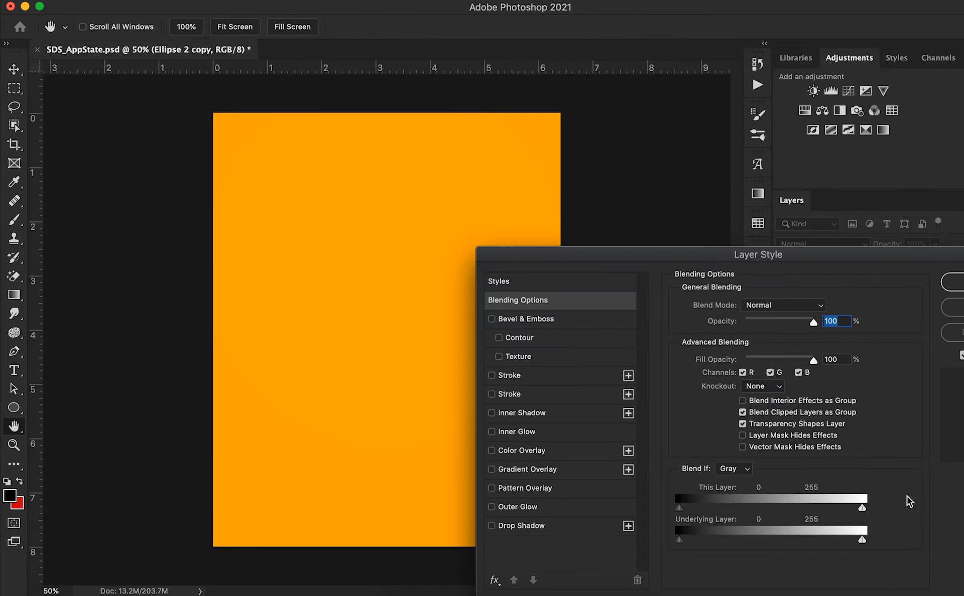
pyautogui.click(569, 529)
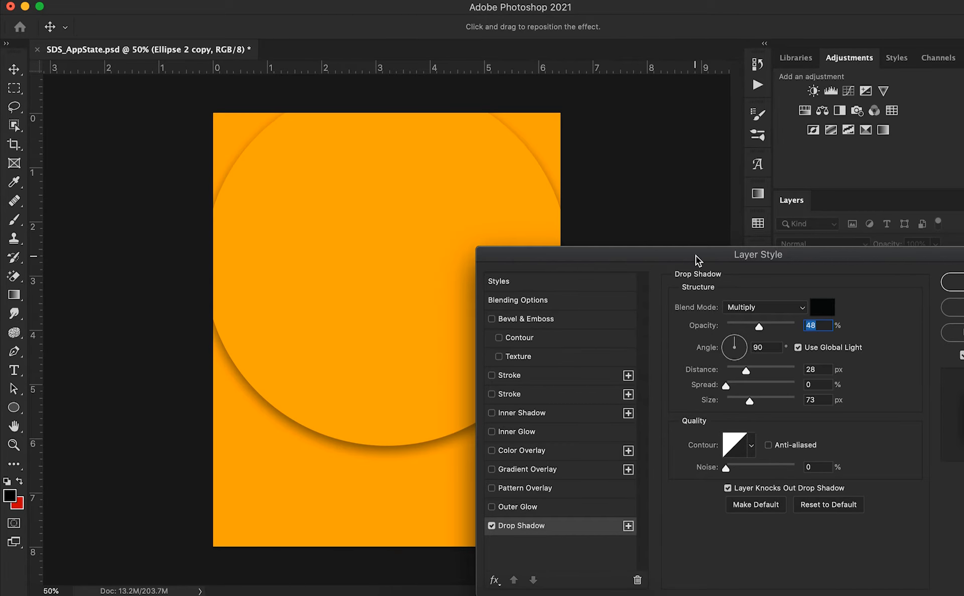
pyautogui.moveTo(696, 256); pyautogui.dragTo(752, 179)
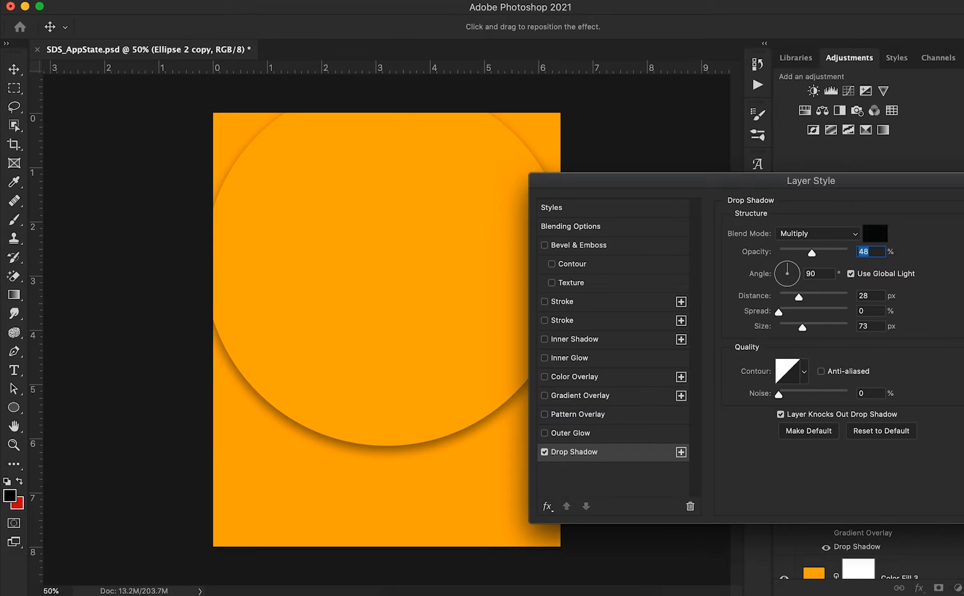
pyautogui.press('Return')
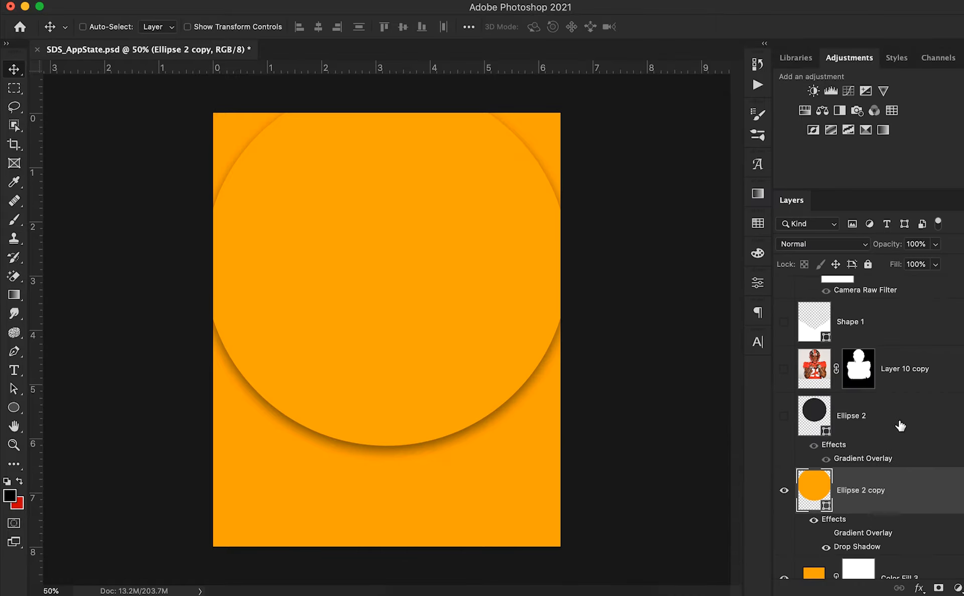
# Hide Color Fill 3 and toggle Ellipse 2 copy to compare its shadow with the original poster
pyautogui.scroll(-3, 821, 469)
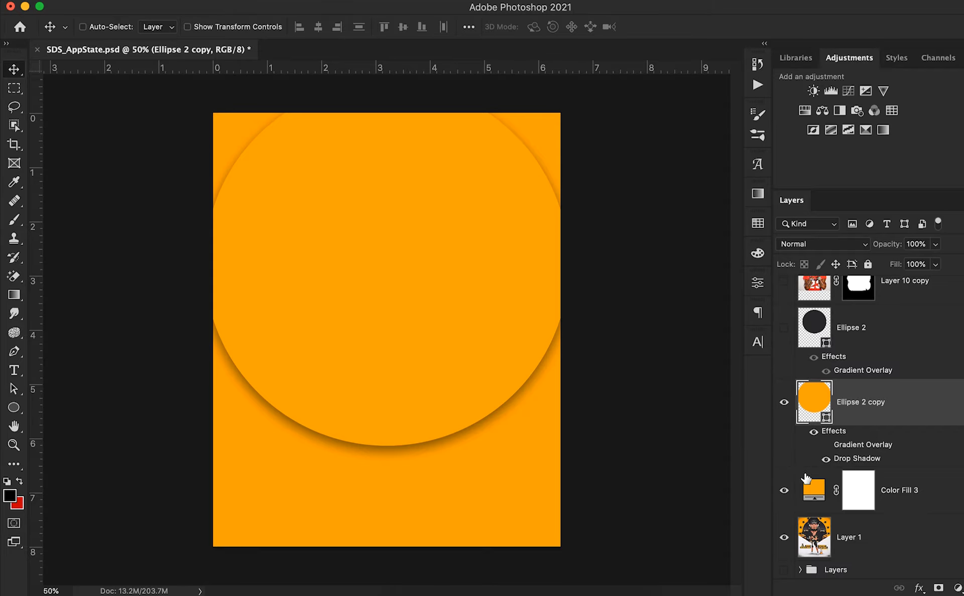
pyautogui.click(784, 490)
pyautogui.click(784, 404)
pyautogui.click(784, 406)
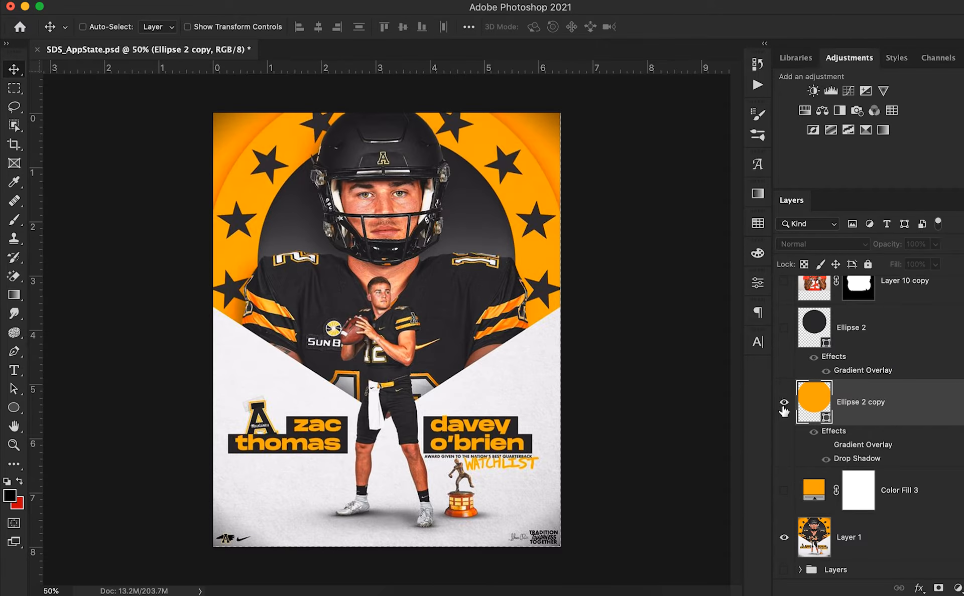
pyautogui.click(784, 404)
pyautogui.click(784, 405)
# Lower the opacity of Ellipse 2 copy's Drop Shadow to 39%
pyautogui.doubleClick(860, 461)
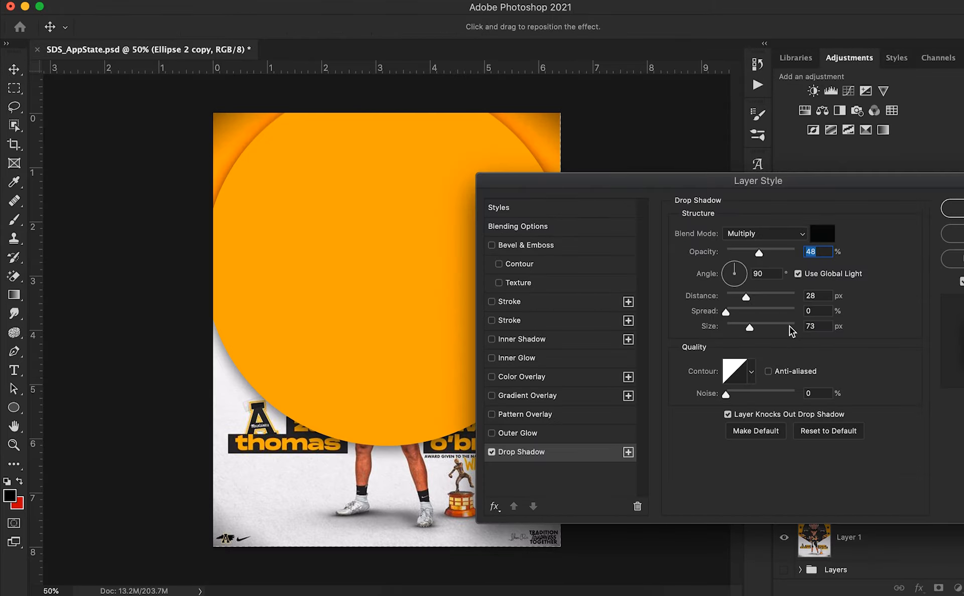
pyautogui.moveTo(752, 251); pyautogui.dragTo(751, 250)
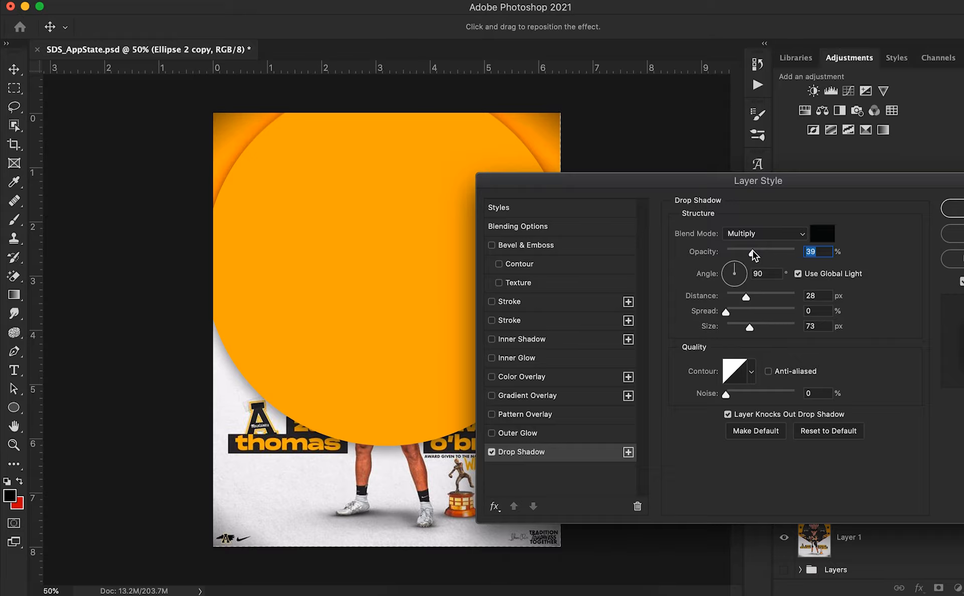
pyautogui.click(954, 208)
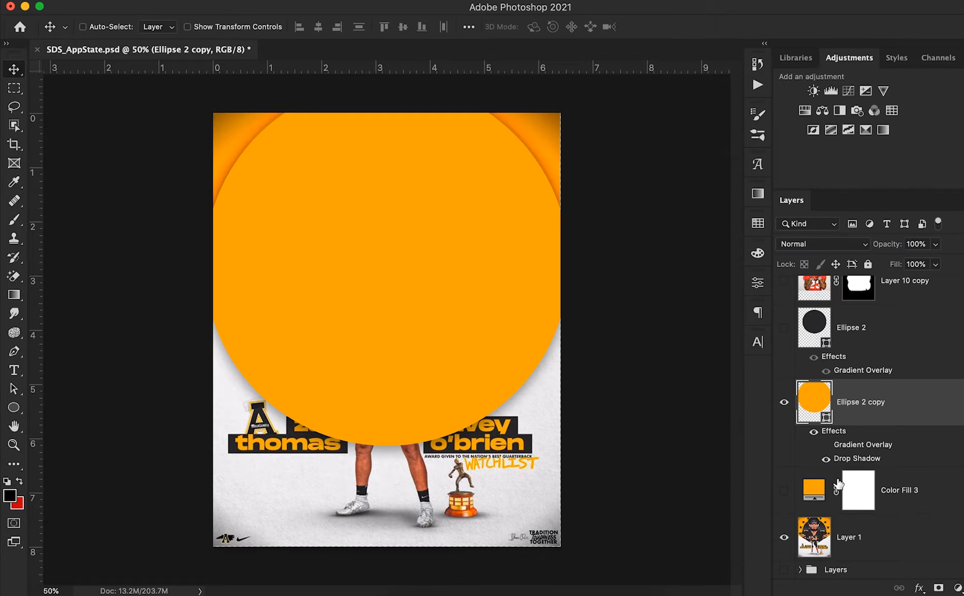
# Compare the softened shadow with the original poster, and show Color Fill 3, Ellipse 2, Layer 10 copy and Shape 1 to check the composition
pyautogui.click(783, 402)
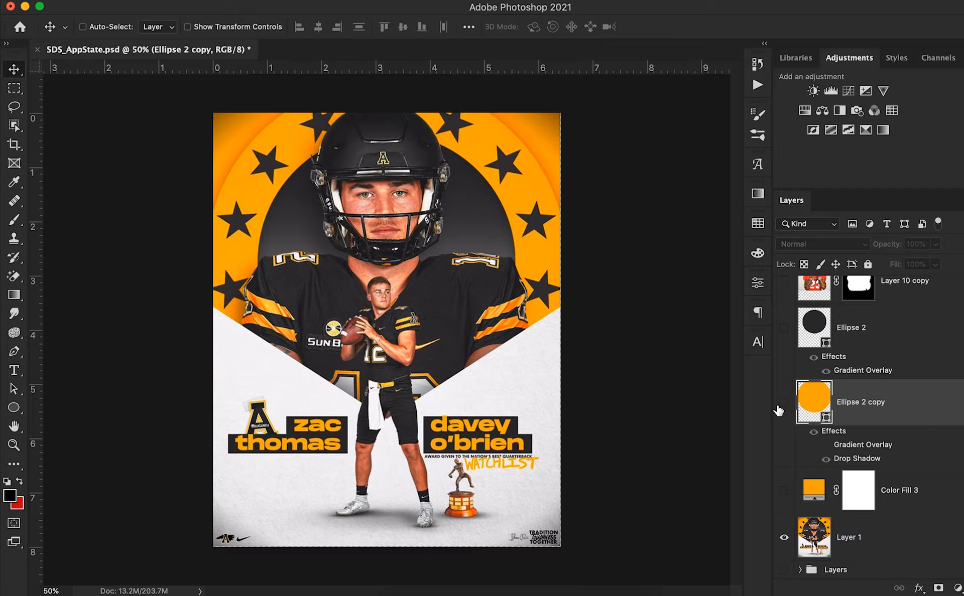
pyautogui.click(780, 407)
pyautogui.click(784, 491)
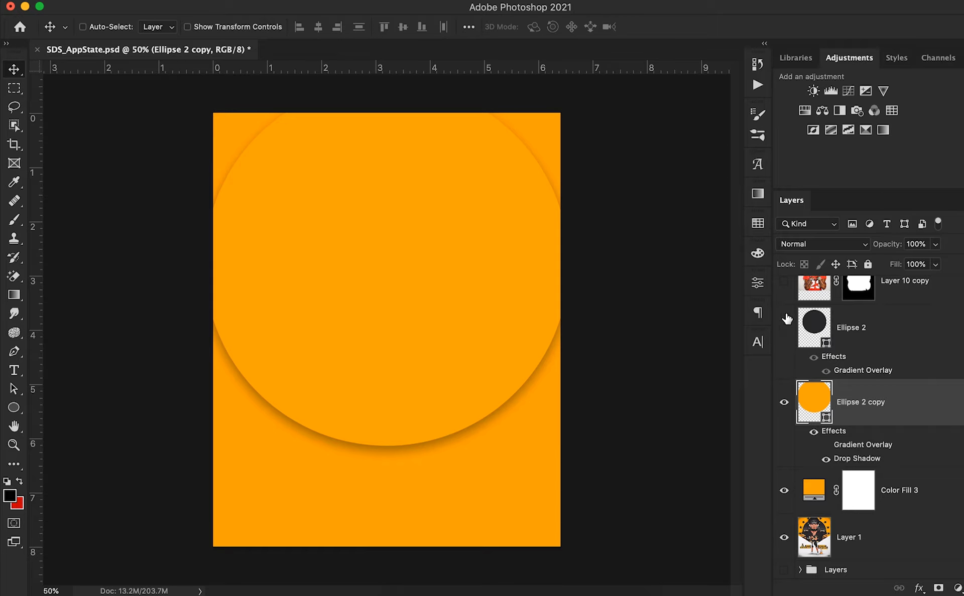
pyautogui.click(785, 331)
pyautogui.scroll(4, 787, 336)
pyautogui.click(785, 377)
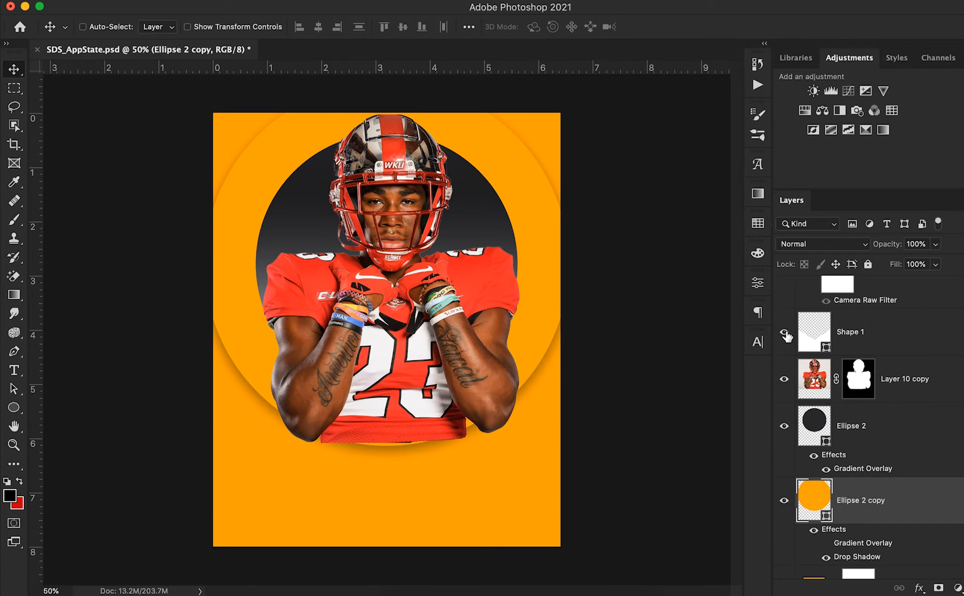
pyautogui.click(785, 334)
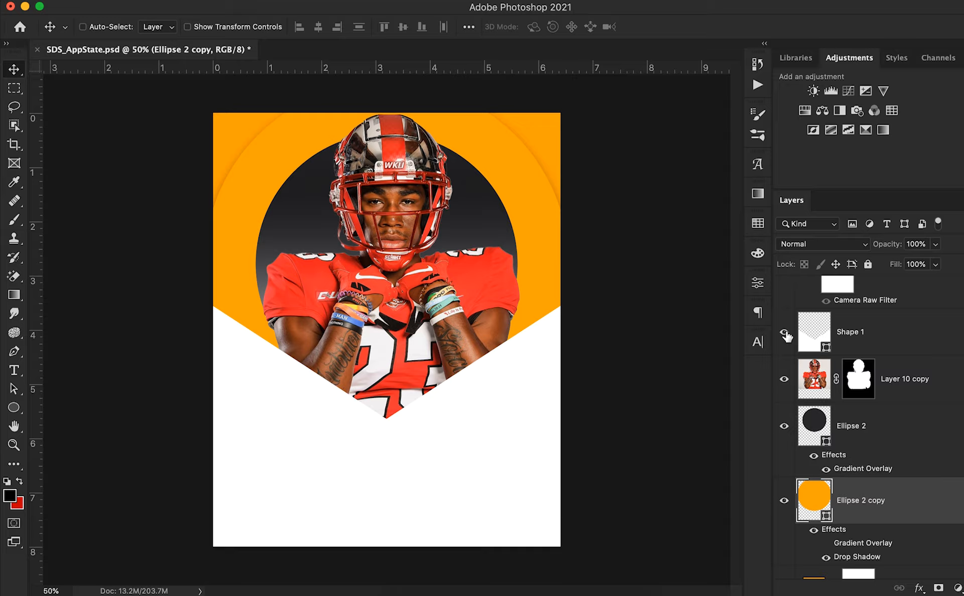
# Hide Shape 1, Layer 10 copy, both ellipses and Color Fill 3 to view the original poster's stars
pyautogui.click(785, 331)
pyautogui.click(784, 379)
pyautogui.click(783, 426)
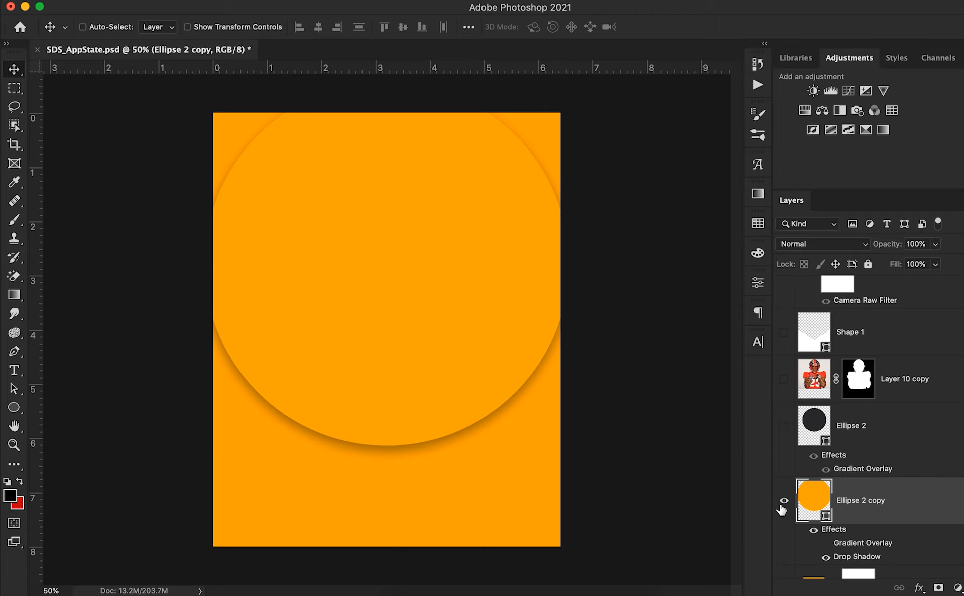
pyautogui.click(784, 502)
pyautogui.scroll(-3, 783, 507)
pyautogui.click(783, 517)
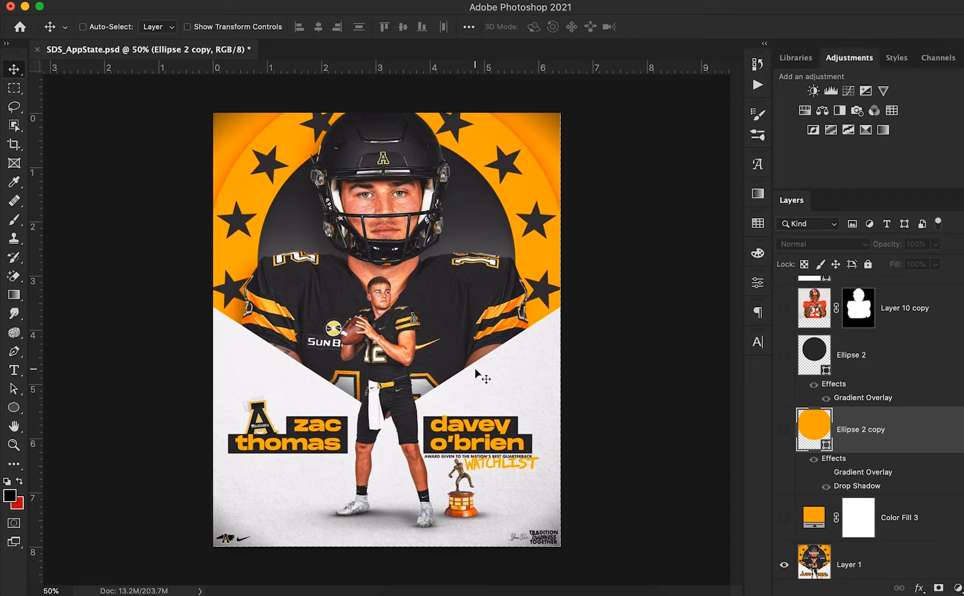
pyautogui.click(14, 409)
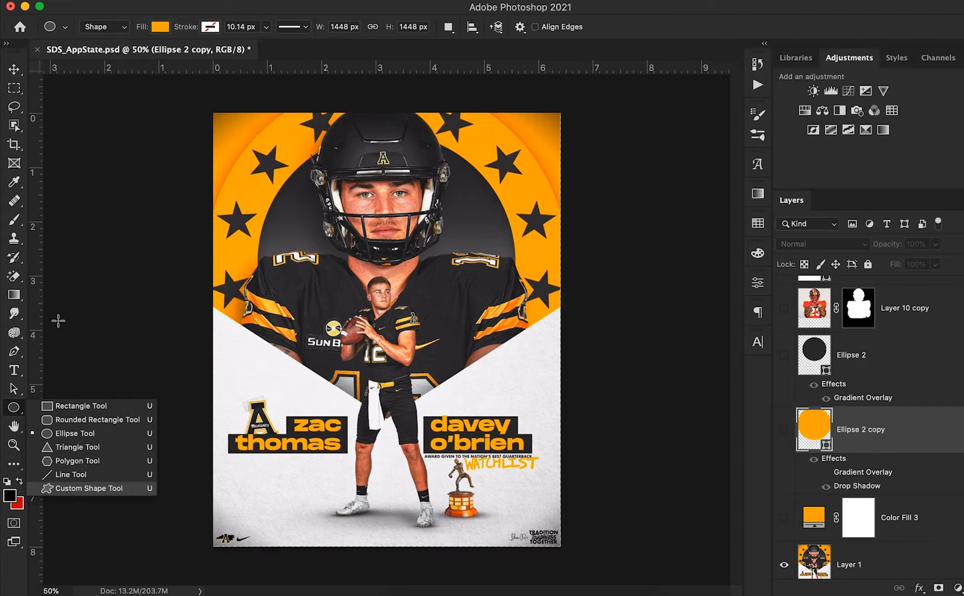
pyautogui.click(17, 71)
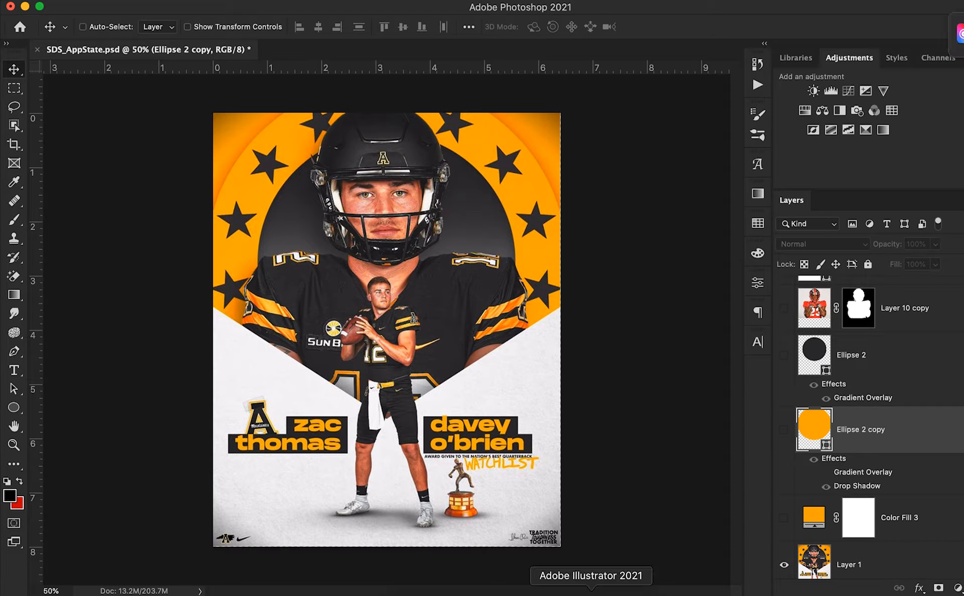
# Switch to Adobe Illustrator and choose the Star tool for the blank artboard
pyautogui.click(591, 594)
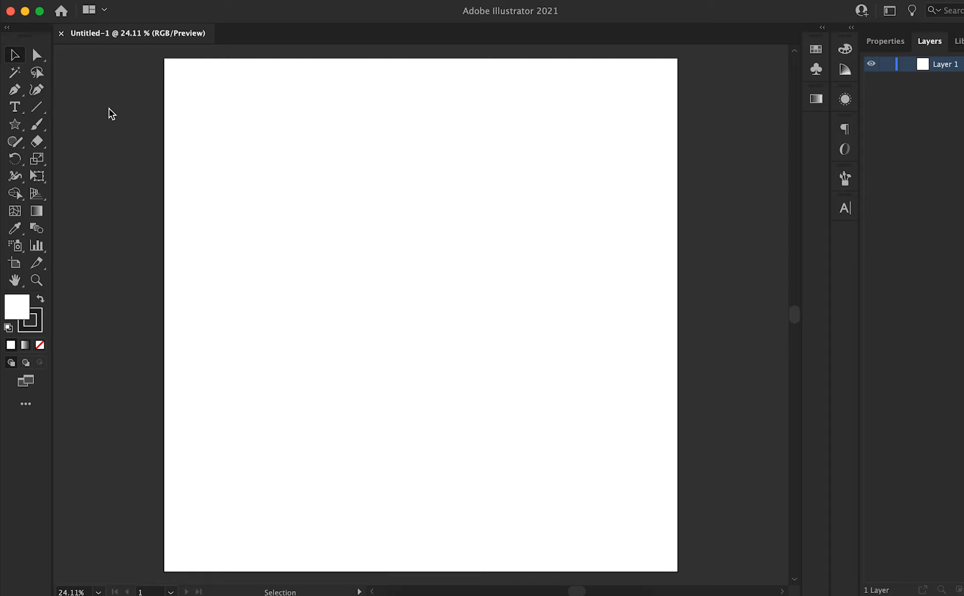
pyautogui.click(13, 127)
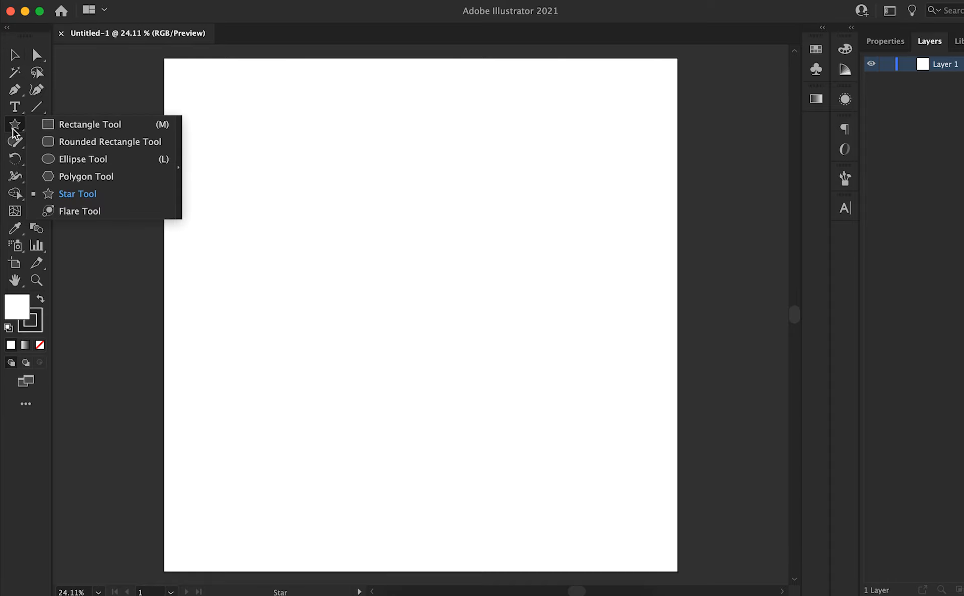
pyautogui.click(60, 195)
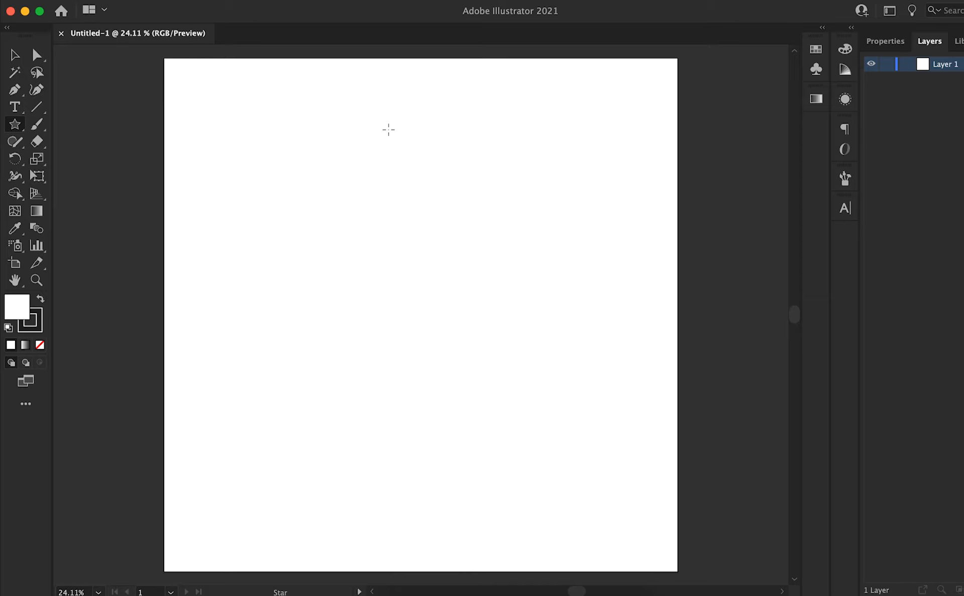
pyautogui.moveTo(396, 119); pyautogui.dragTo(414, 142)
pyautogui.press('super+z')
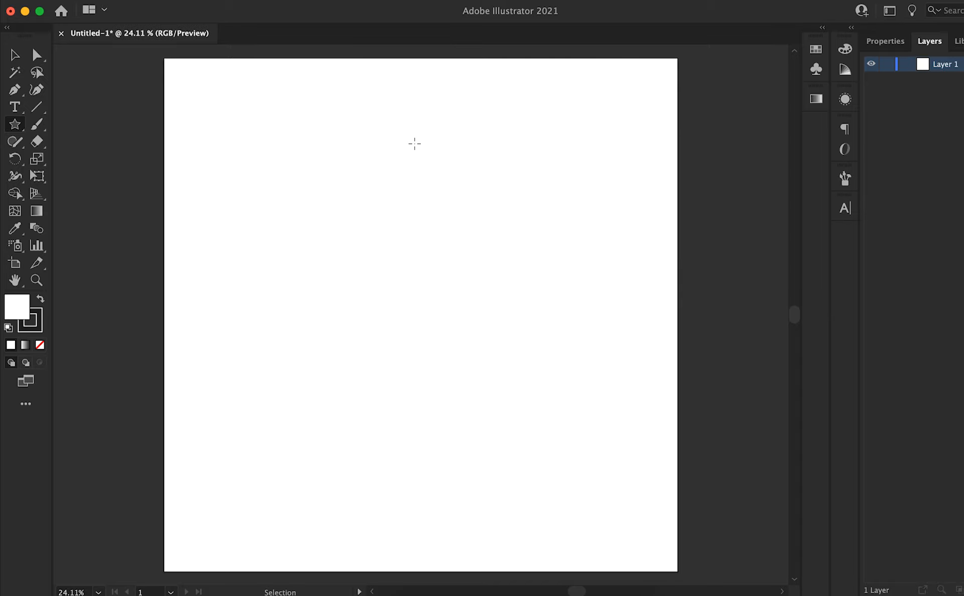
pyautogui.moveTo(366, 116); pyautogui.dragTo(396, 157)
pyautogui.press('super+z')
# Draw a small upright five-pointed star near the artboard's top edge and move it to the horizontal centre
pyautogui.moveTo(392, 103); pyautogui.dragTo(406, 125)
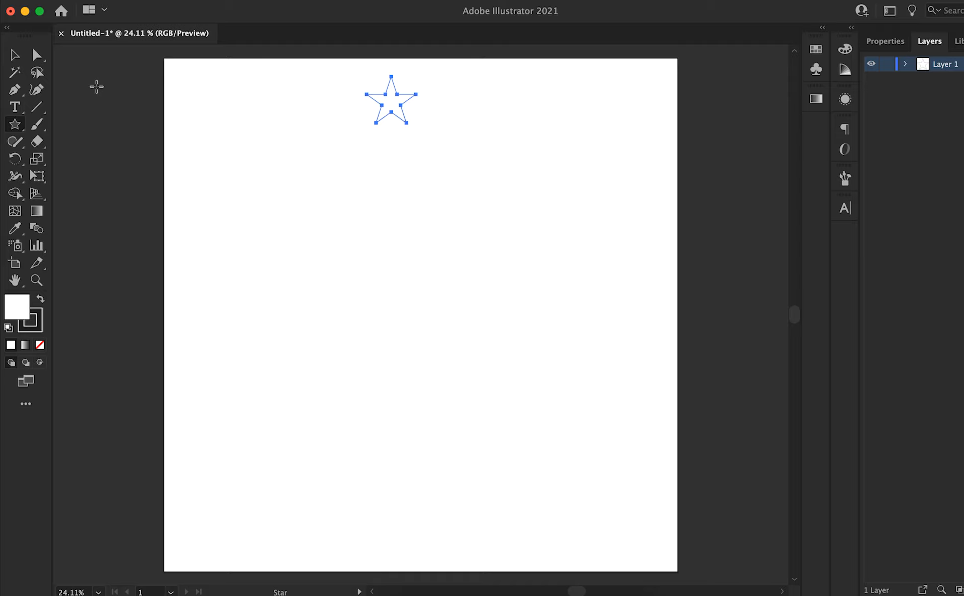
pyautogui.click(14, 55)
pyautogui.moveTo(392, 109); pyautogui.dragTo(422, 135)
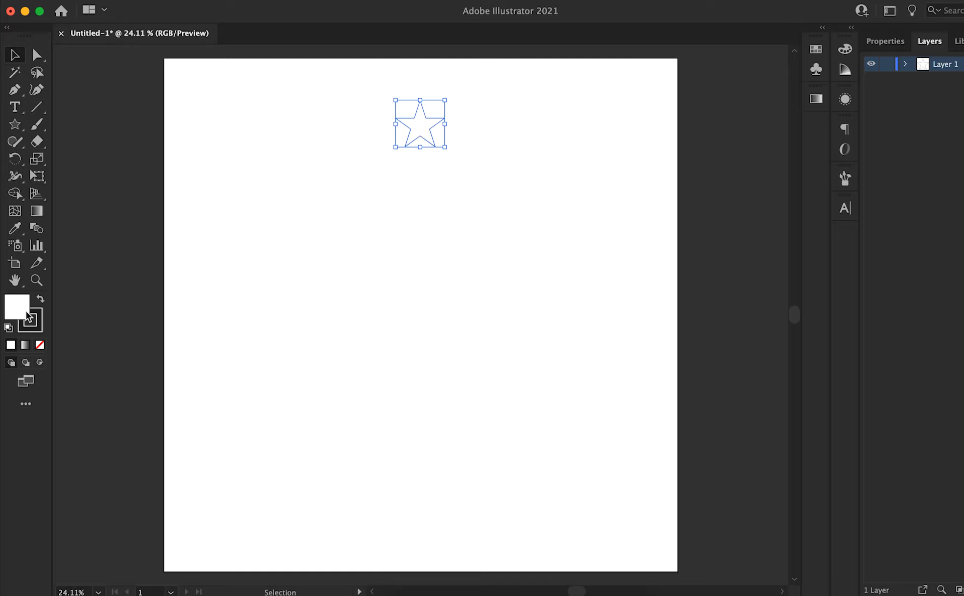
# Give the star a black fill and remove its stroke
pyautogui.click(40, 298)
pyautogui.click(24, 324)
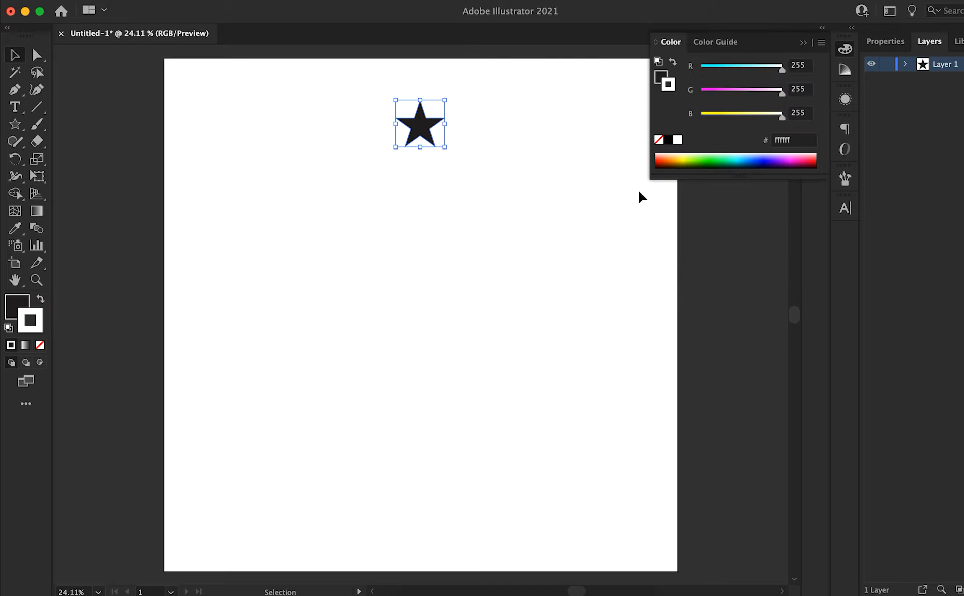
pyautogui.click(816, 46)
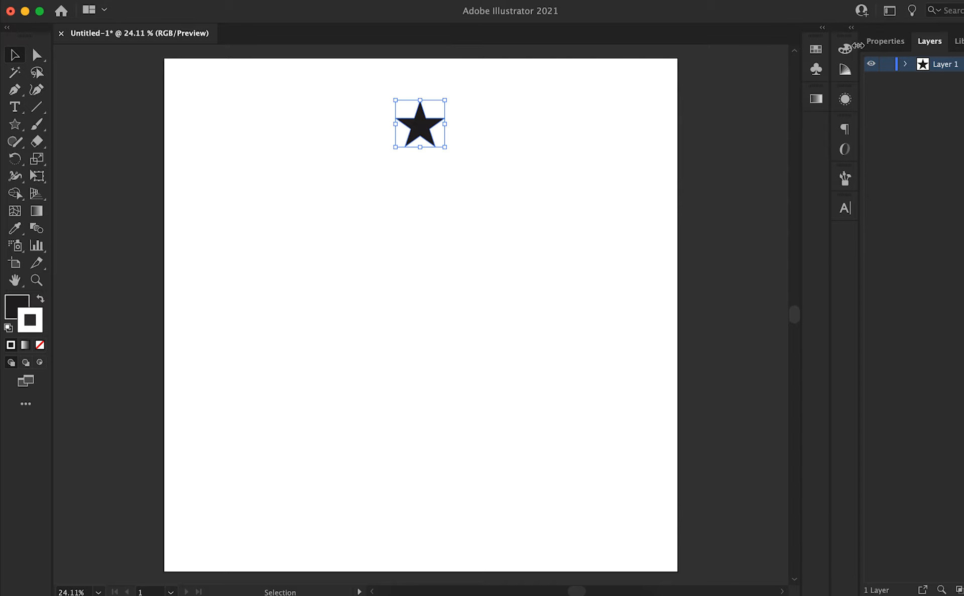
pyautogui.click(897, 46)
pyautogui.press('/')
# Move the black star slightly lower on the artboard, keeping it near the horizontal centre
pyautogui.click(459, 213)
pyautogui.moveTo(428, 142); pyautogui.dragTo(424, 160)
pyautogui.click(523, 277)
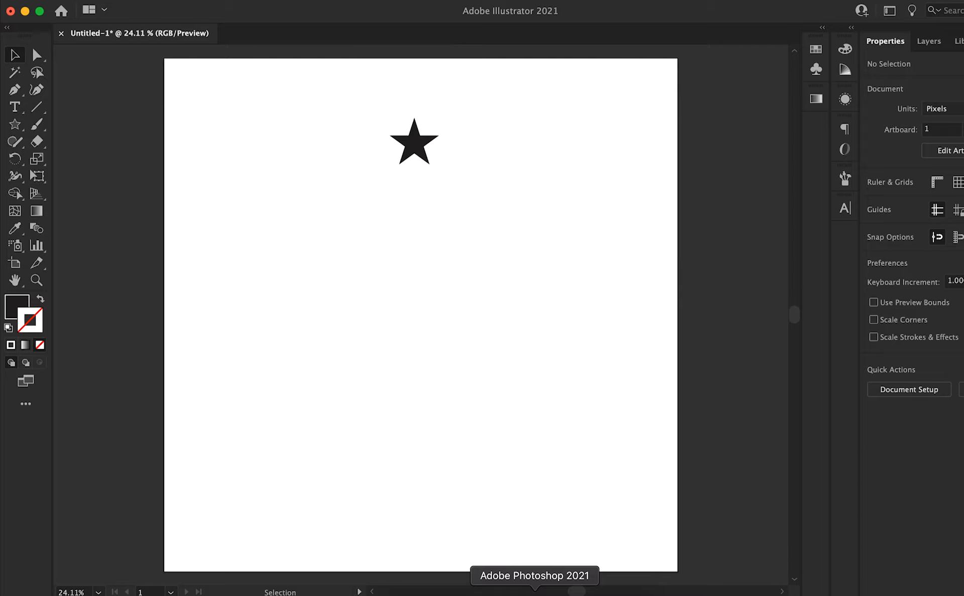
# Switch to Photoshop to check how the stars are arranged in the original poster, and return to Illustrator
pyautogui.click(535, 594)
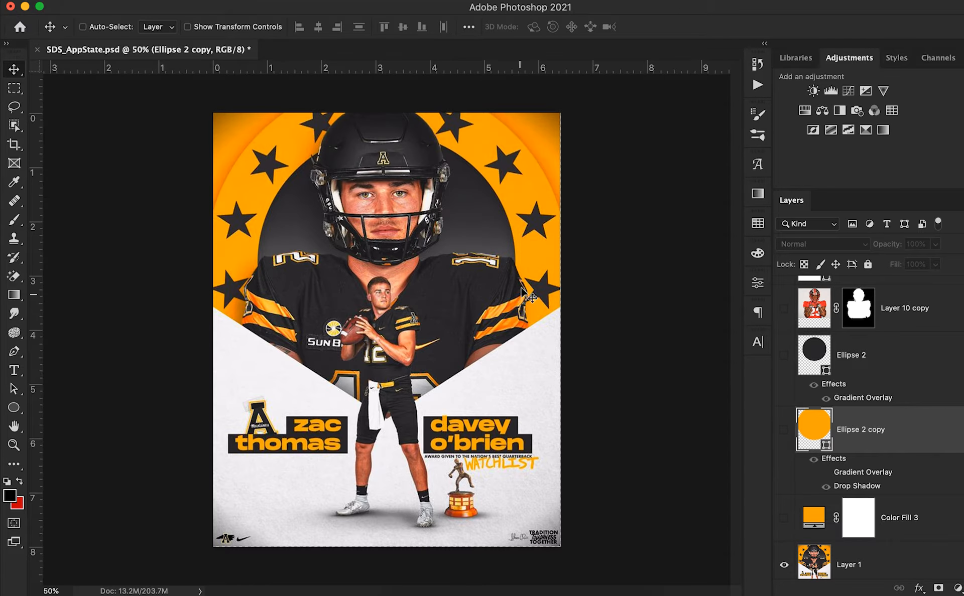
pyautogui.click(591, 593)
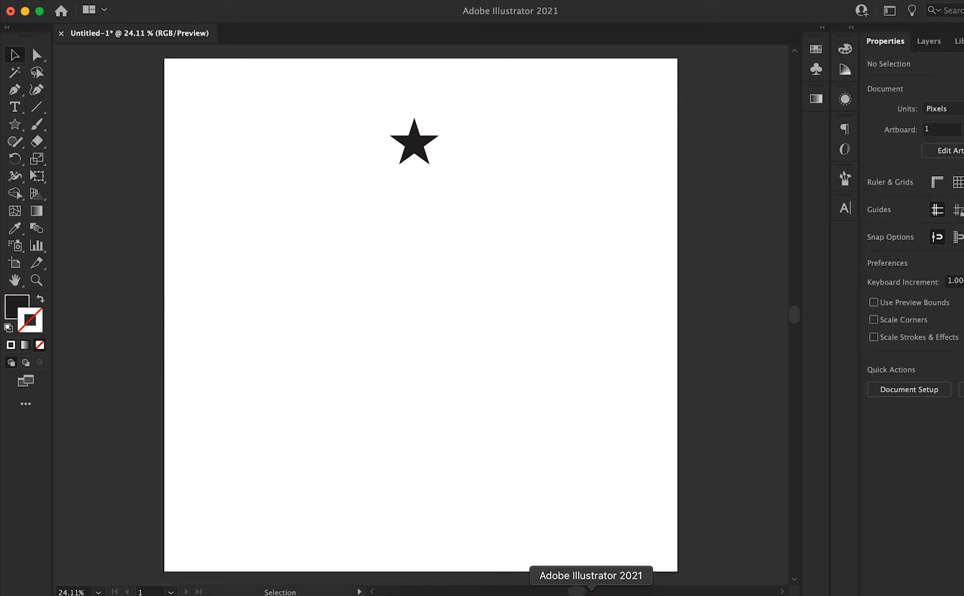
# Create a copy of the star rotated 30° around a pivot point at about the artboard's centre
pyautogui.click(417, 148)
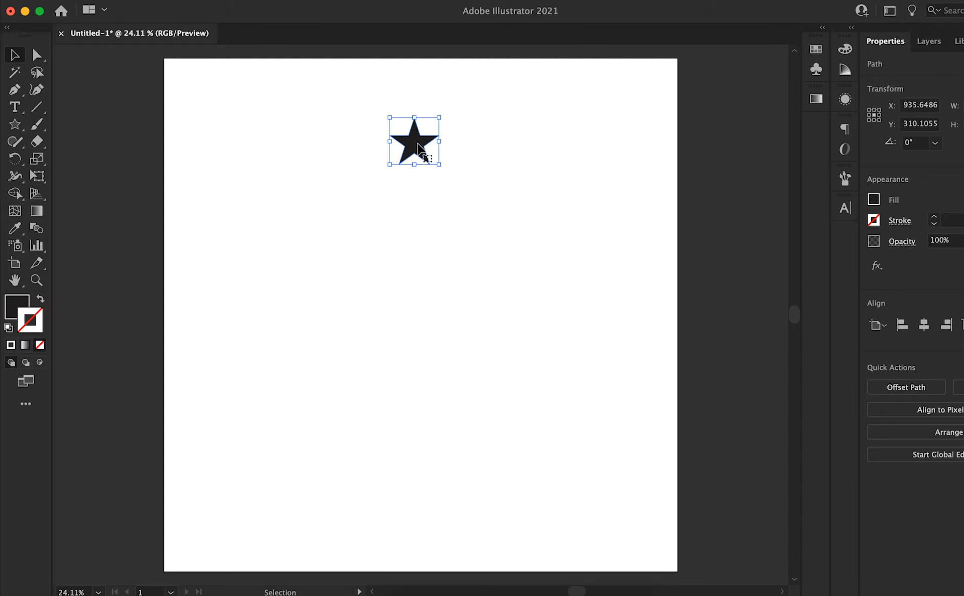
pyautogui.press('r')
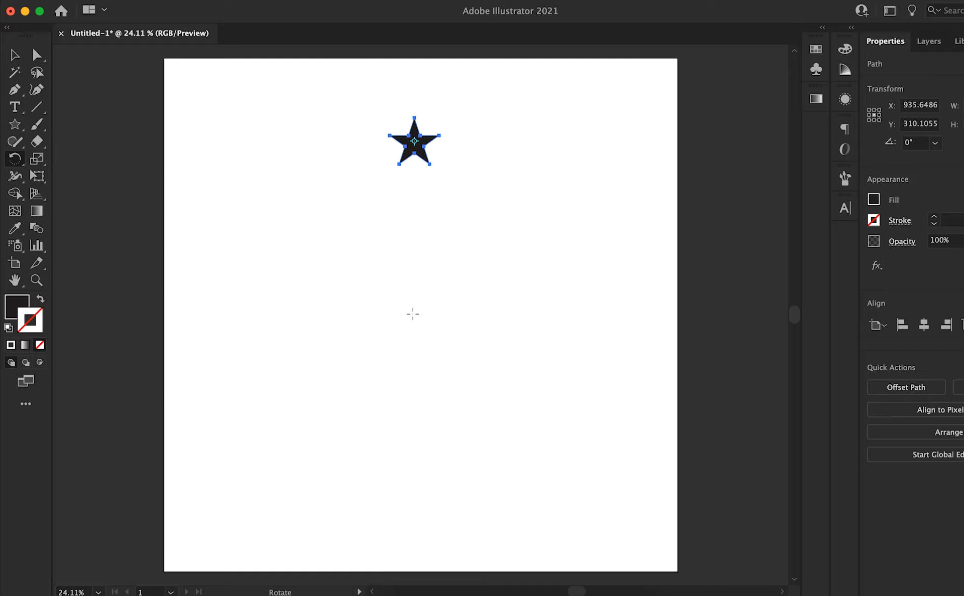
pyautogui.click(413, 314)
pyautogui.keyDown('alt'); pyautogui.click(412, 314); pyautogui.keyUp('alt')
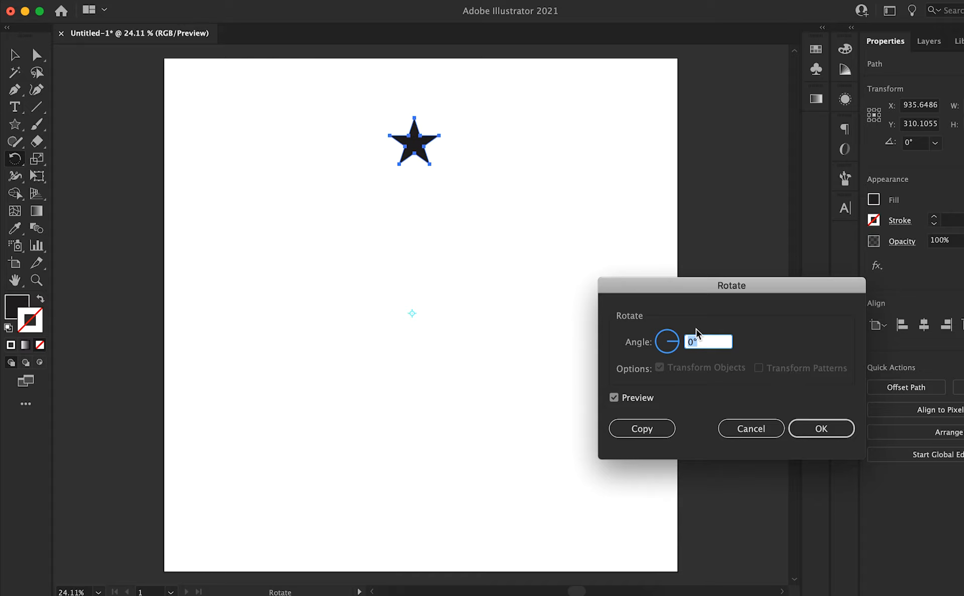
pyautogui.write('30')
pyautogui.click(614, 398)
pyautogui.click(614, 398)
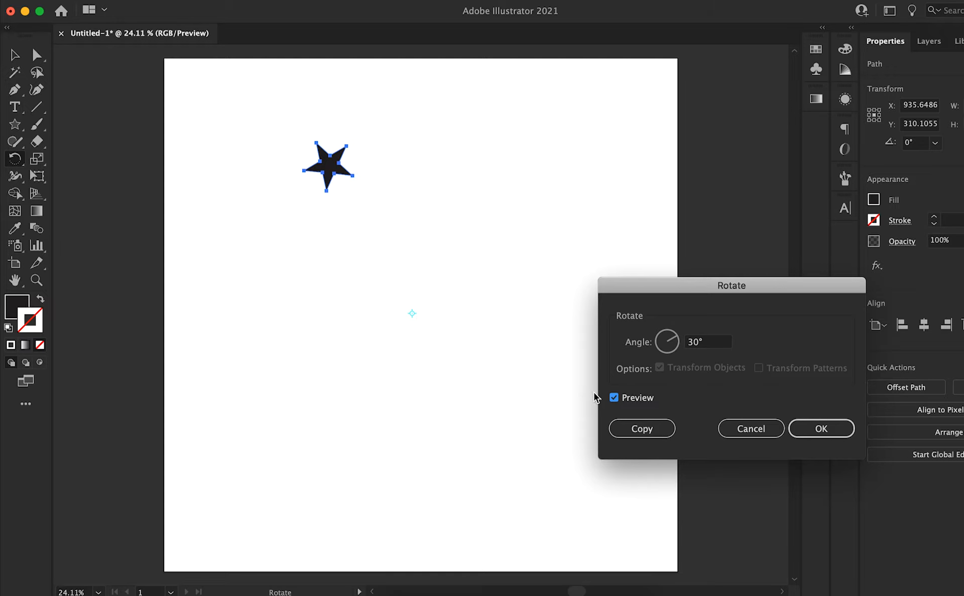
pyautogui.click(639, 430)
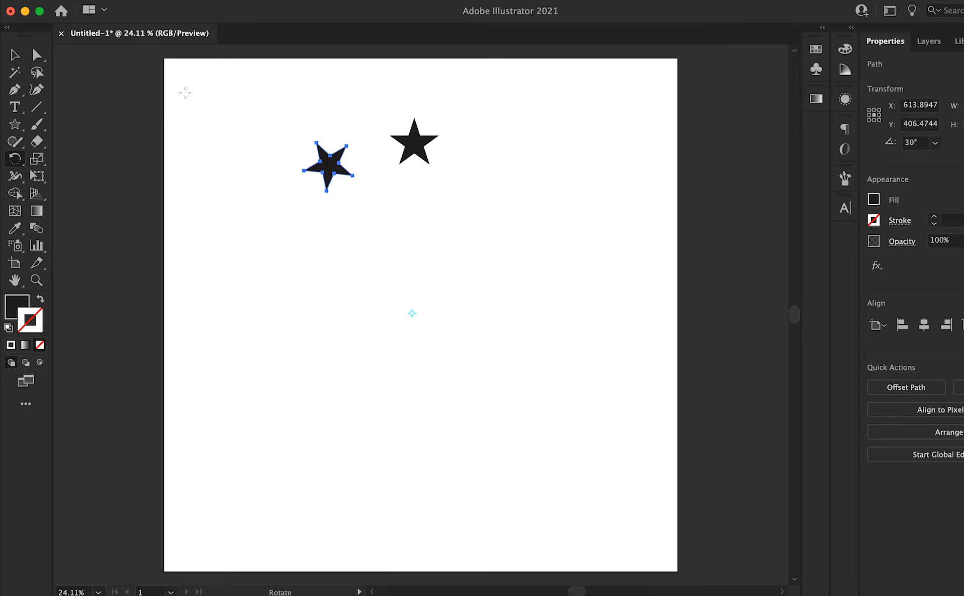
# Repeat the rotated copy until twelve evenly spaced stars form a full ring, and deselect
pyautogui.press('super+d')
pyautogui.press('super+d')
pyautogui.press('super+d')
pyautogui.press('super+d')
pyautogui.press('super+d')
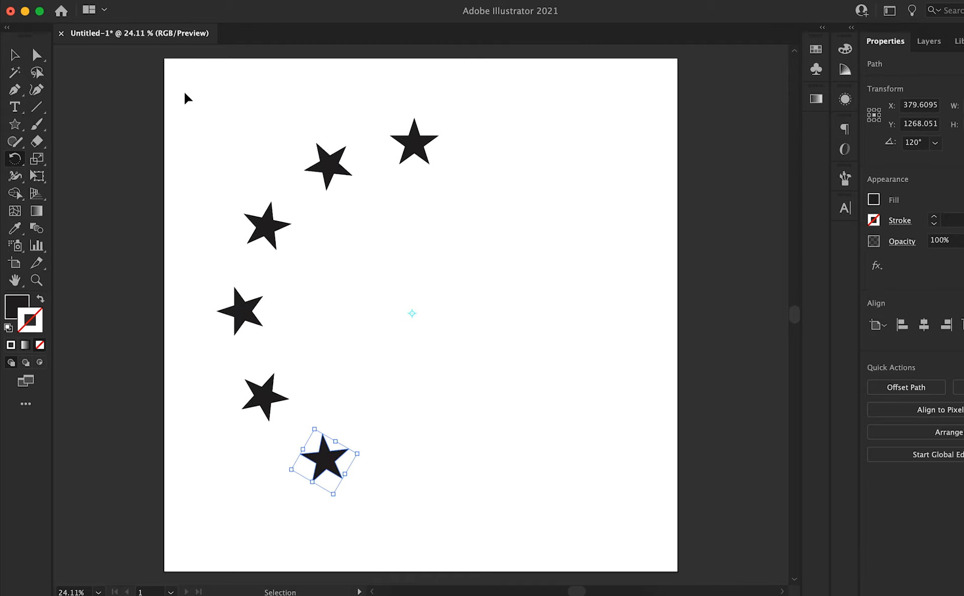
pyautogui.press('super+d')
pyautogui.press('super+d')
pyautogui.press('super+d')
pyautogui.press('super+d')
pyautogui.press('super+d')
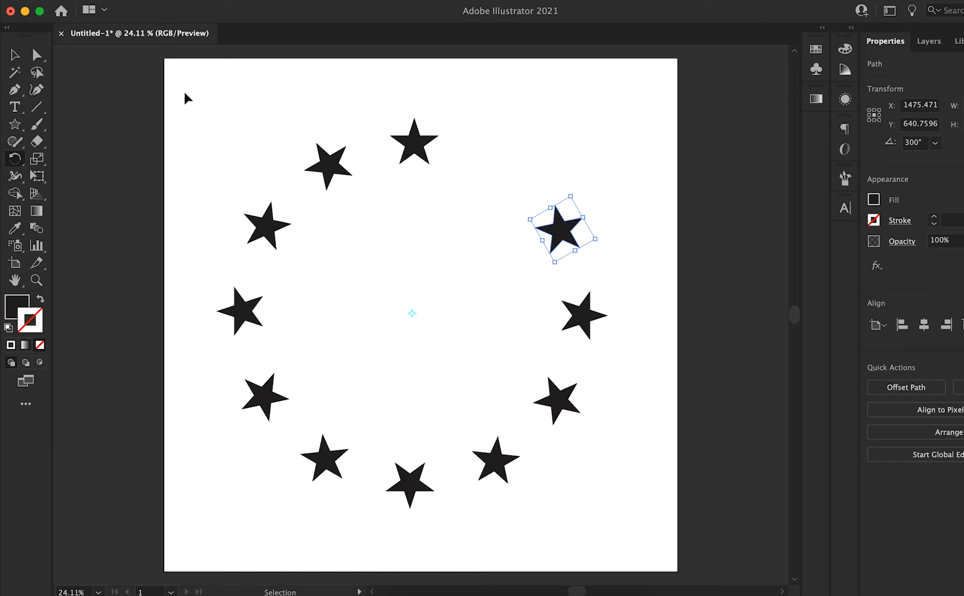
pyautogui.click(16, 55)
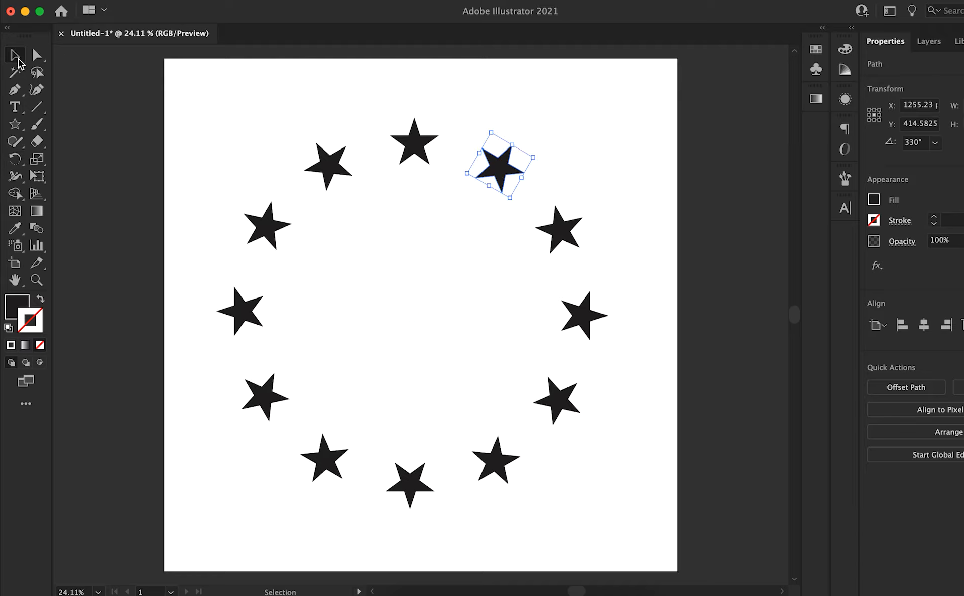
pyautogui.click(205, 126)
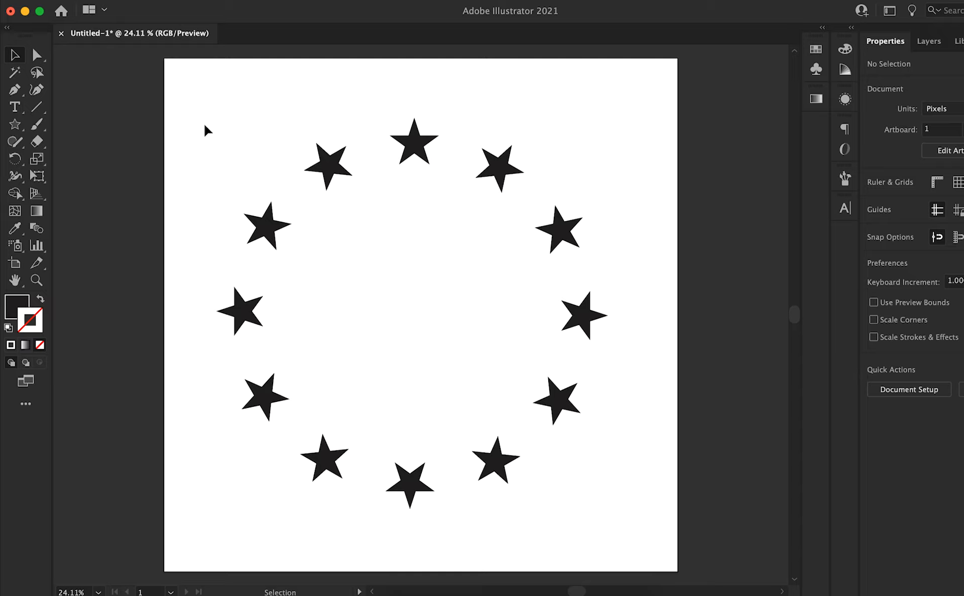
# Copy the whole ring of stars and paste it into the Photoshop poster as a Smart Object
pyautogui.moveTo(197, 103); pyautogui.dragTo(224, 80)
pyautogui.moveTo(216, 95); pyautogui.dragTo(643, 529)
pyautogui.press('a')
pyautogui.press('v')
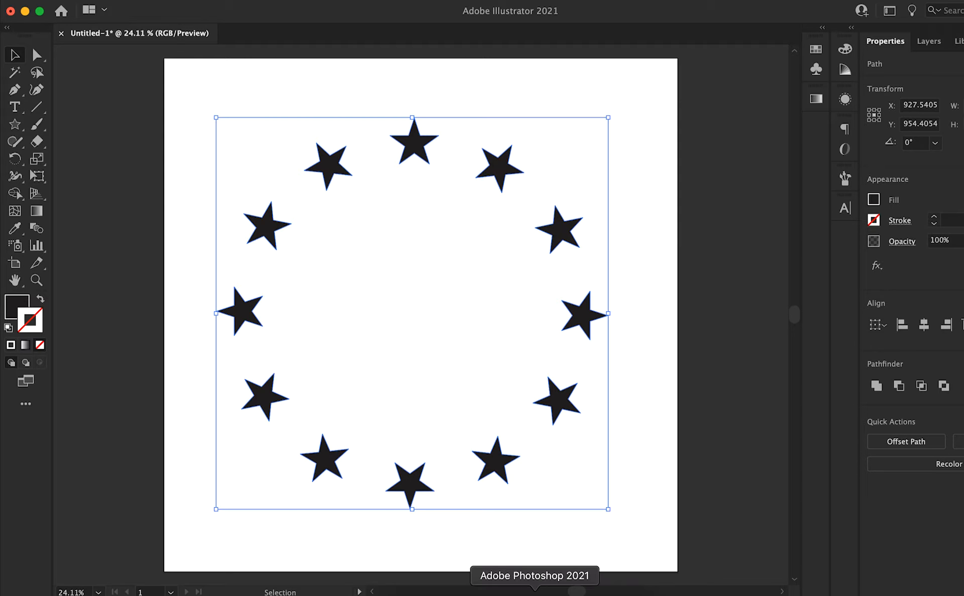
pyautogui.click(535, 593)
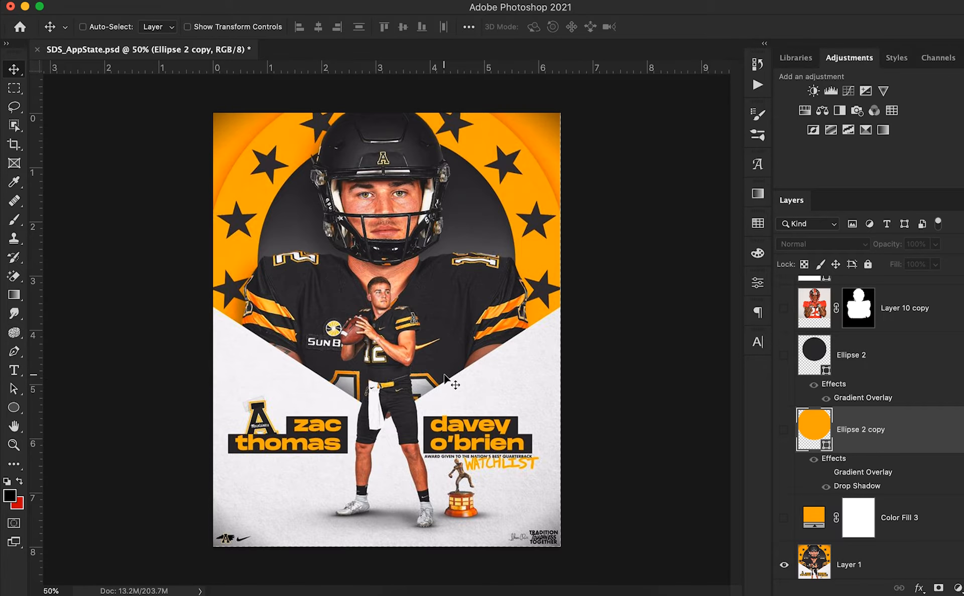
pyautogui.press('super+v')
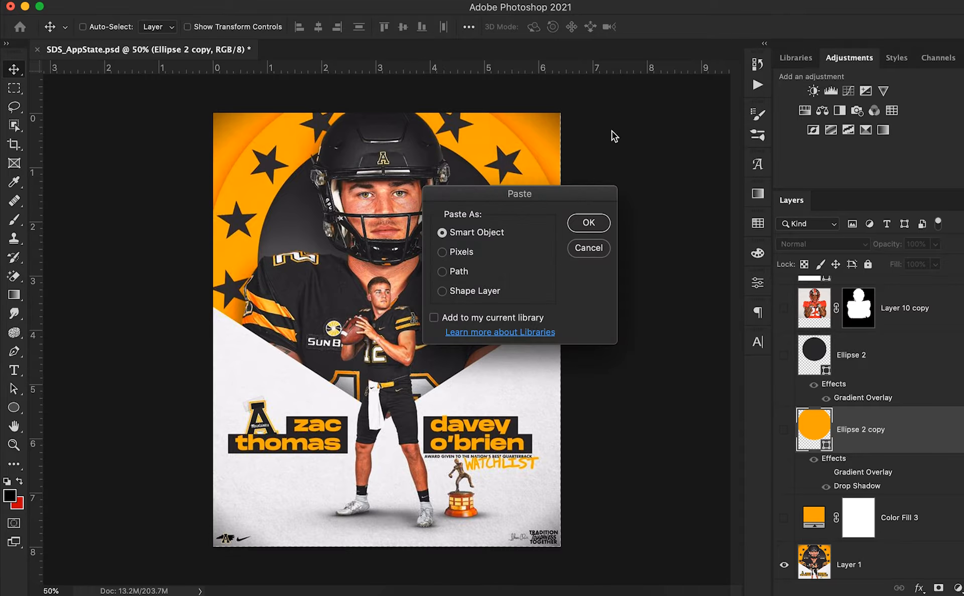
pyautogui.click(589, 223)
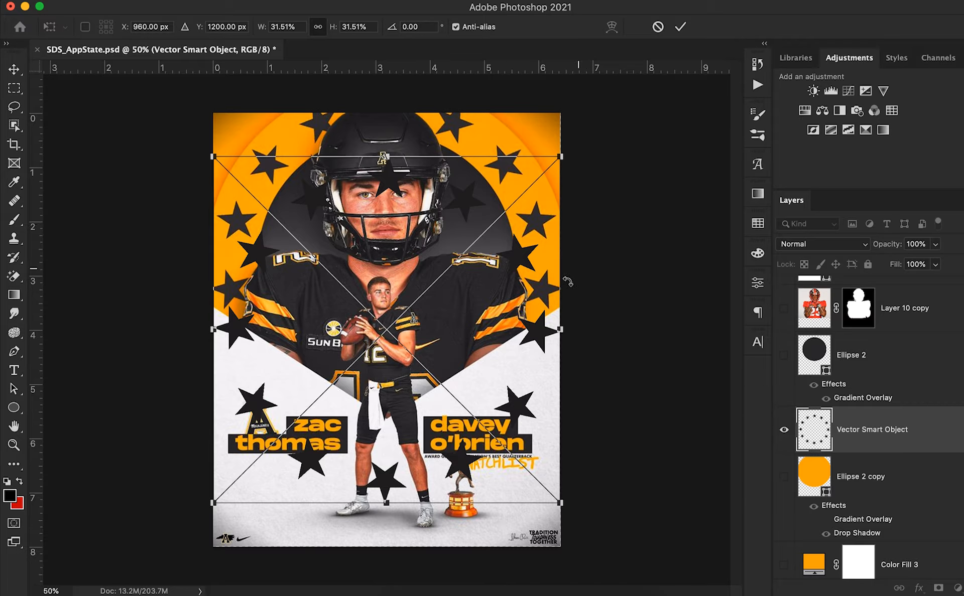
# Move the pasted star ring up around the helmet and scale it to 31.69% against the original poster's stars
pyautogui.moveTo(458, 301); pyautogui.dragTo(456, 227)
pyautogui.moveTo(561, 256); pyautogui.dragTo(538, 258)
pyautogui.moveTo(497, 364); pyautogui.dragTo(507, 351)
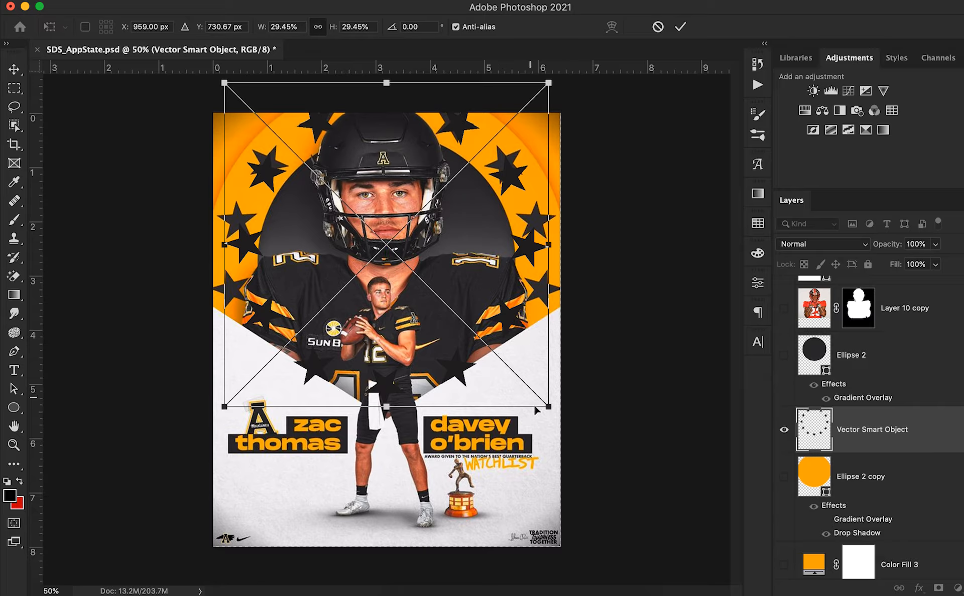
pyautogui.moveTo(547, 405); pyautogui.dragTo(541, 402)
pyautogui.moveTo(507, 337); pyautogui.dragTo(496, 342)
pyautogui.moveTo(374, 410); pyautogui.dragTo(373, 437)
pyautogui.moveTo(440, 374); pyautogui.dragTo(451, 380)
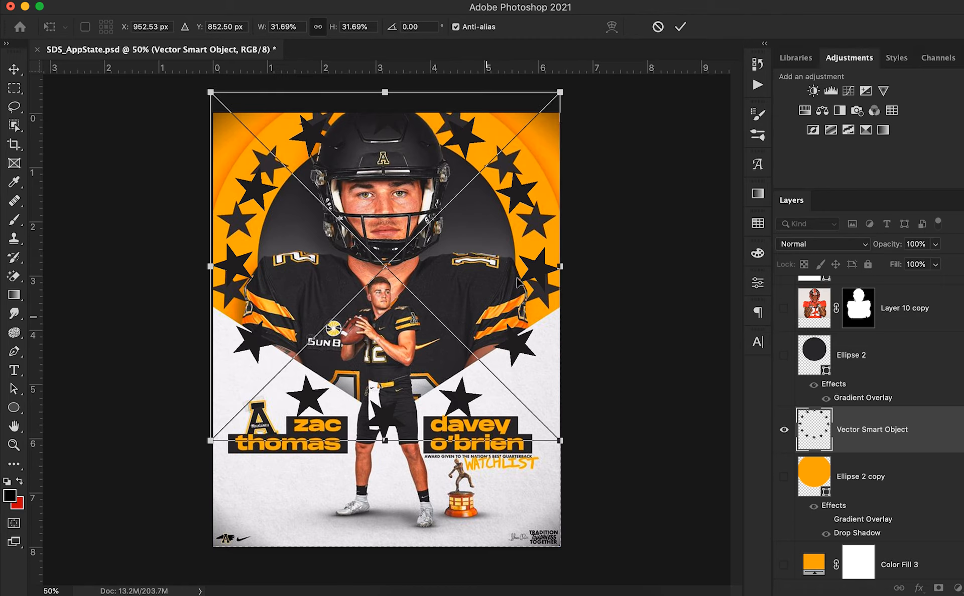
pyautogui.click(680, 26)
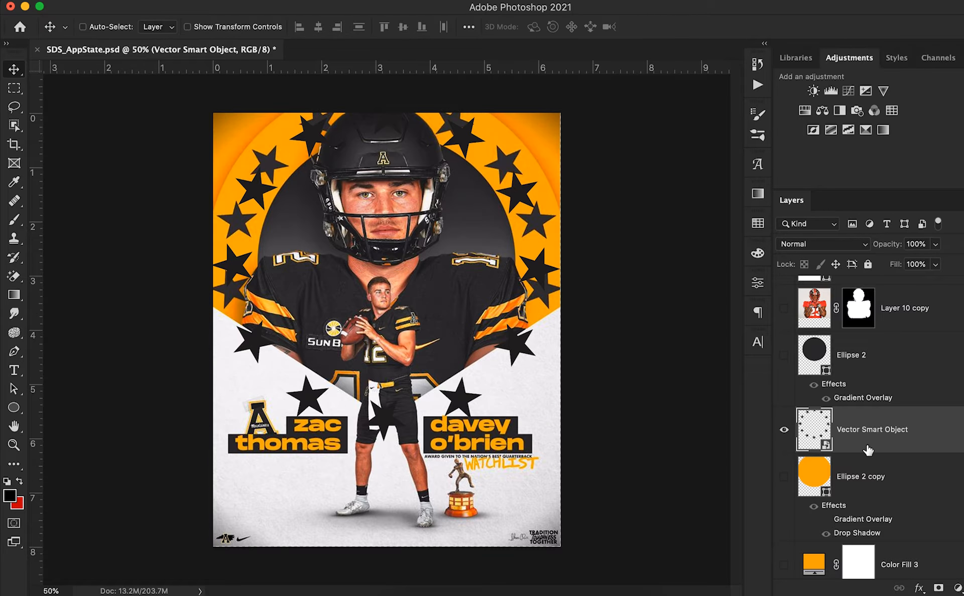
# Hide the original poster in Layer 1 and show Ellipse 2 copy and Ellipse 2 around the stars
pyautogui.scroll(-3, 868, 444)
pyautogui.click(784, 537)
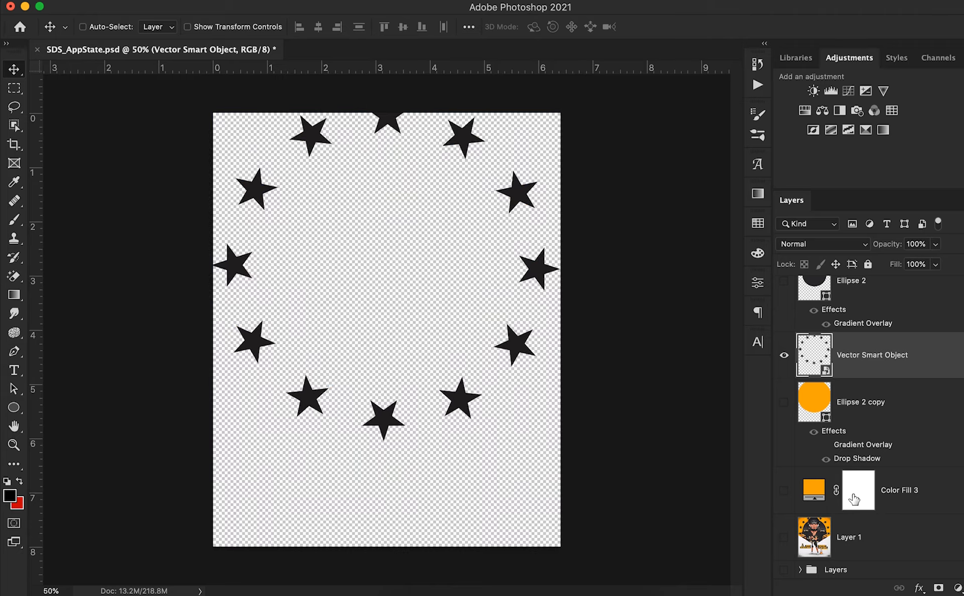
pyautogui.click(784, 402)
pyautogui.scroll(4, 787, 372)
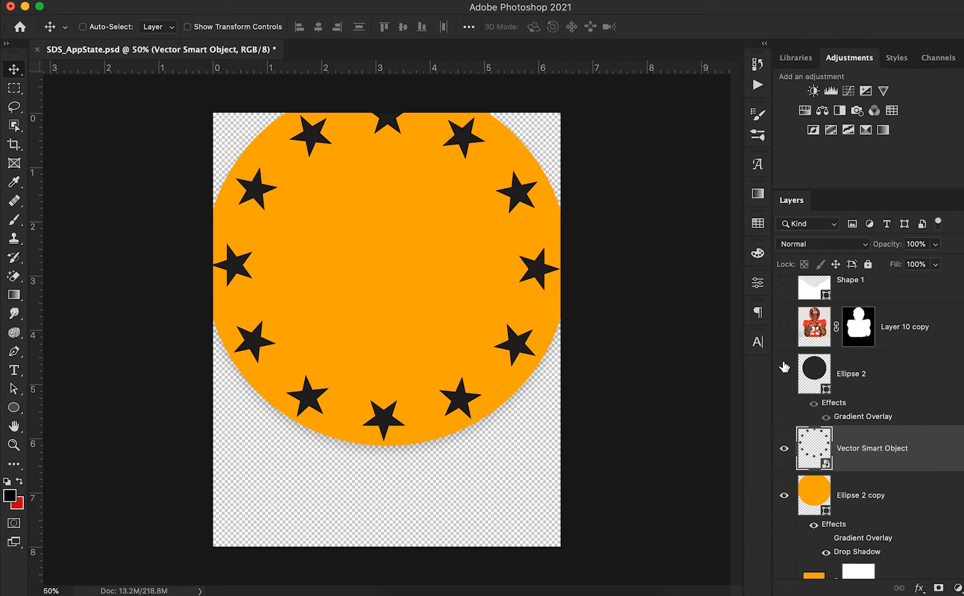
pyautogui.click(784, 376)
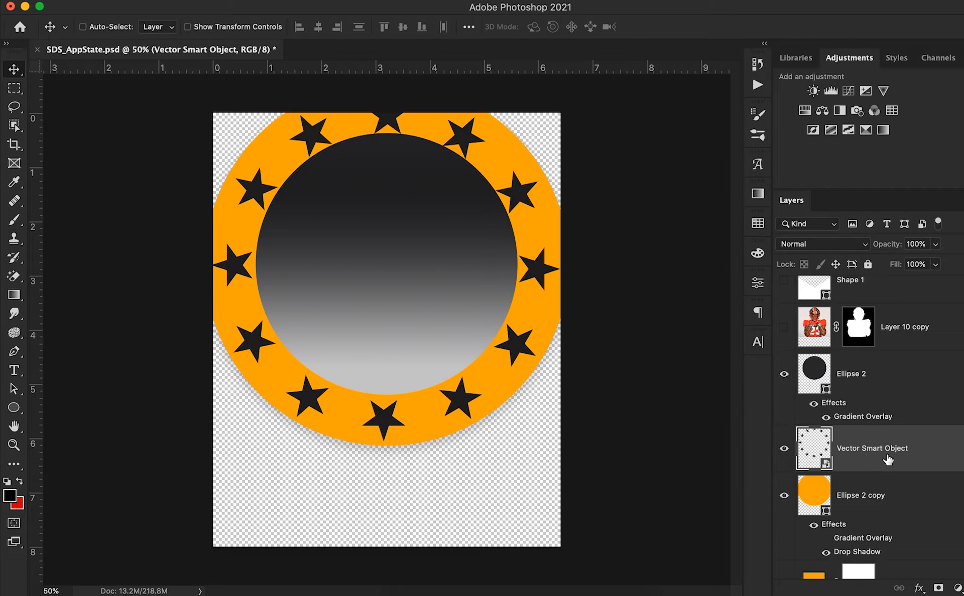
# Enlarge the star ring to 32.63% and centre it on the orange band at X 960 px, Y 836 px
pyautogui.hotkey('ctrl', 't')
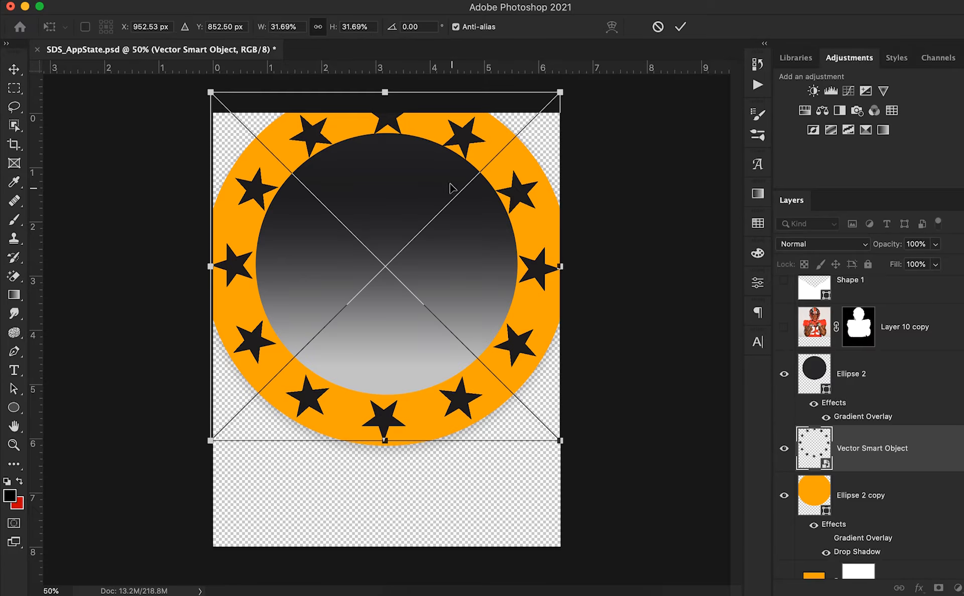
pyautogui.moveTo(386, 99); pyautogui.dragTo(386, 90)
pyautogui.moveTo(400, 245); pyautogui.dragTo(403, 247)
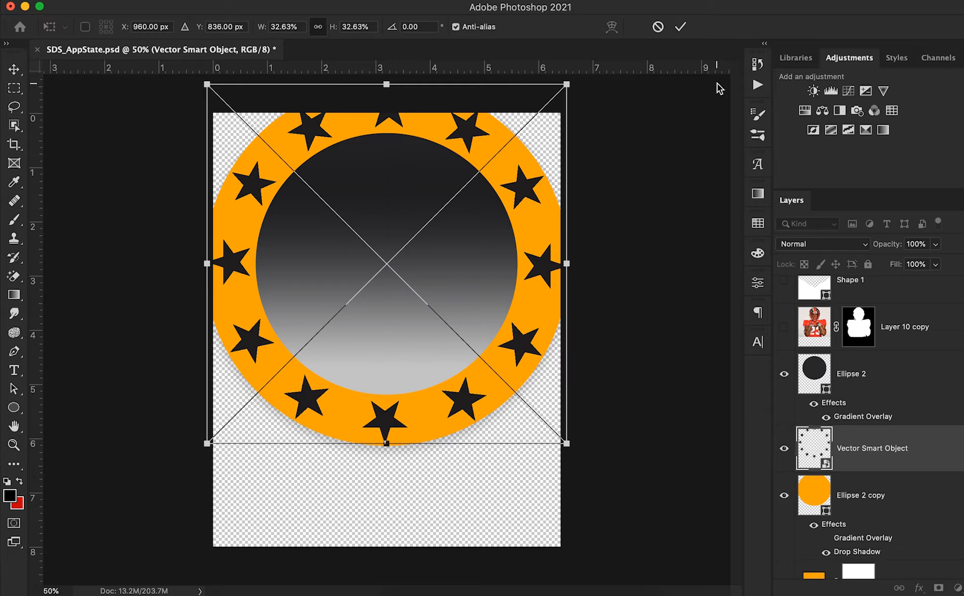
pyautogui.click(680, 27)
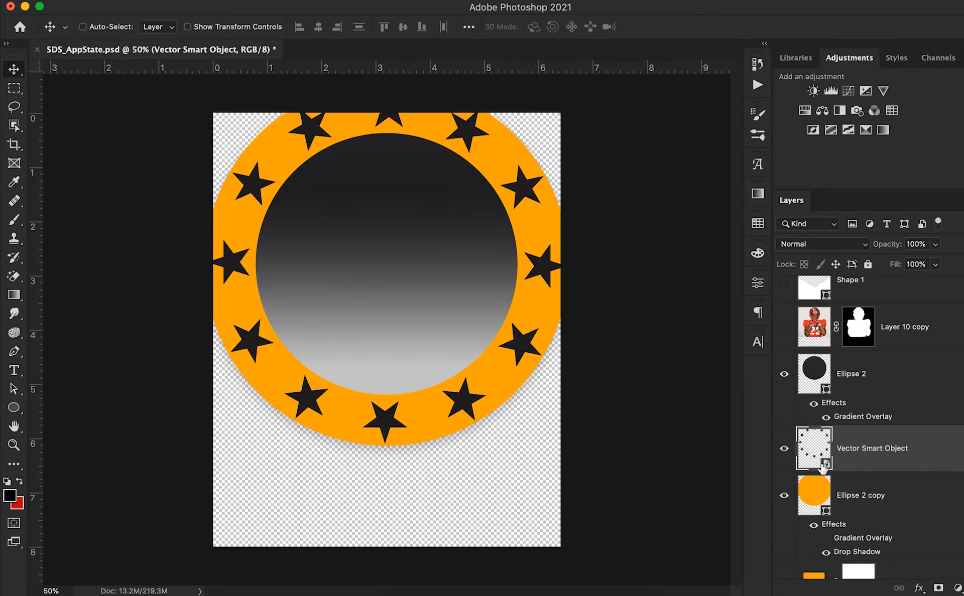
# Hide Ellipse 2 copy, show Layer 1, and toggle the star ring's visibility to compare it with the original stars
pyautogui.click(784, 449)
pyautogui.scroll(-3, 784, 482)
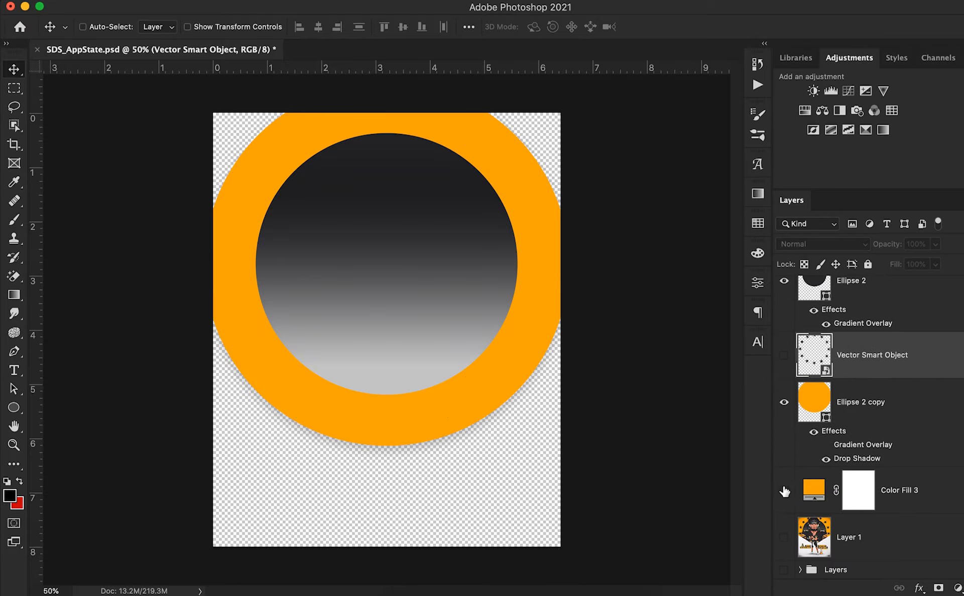
pyautogui.click(784, 402)
pyautogui.click(785, 539)
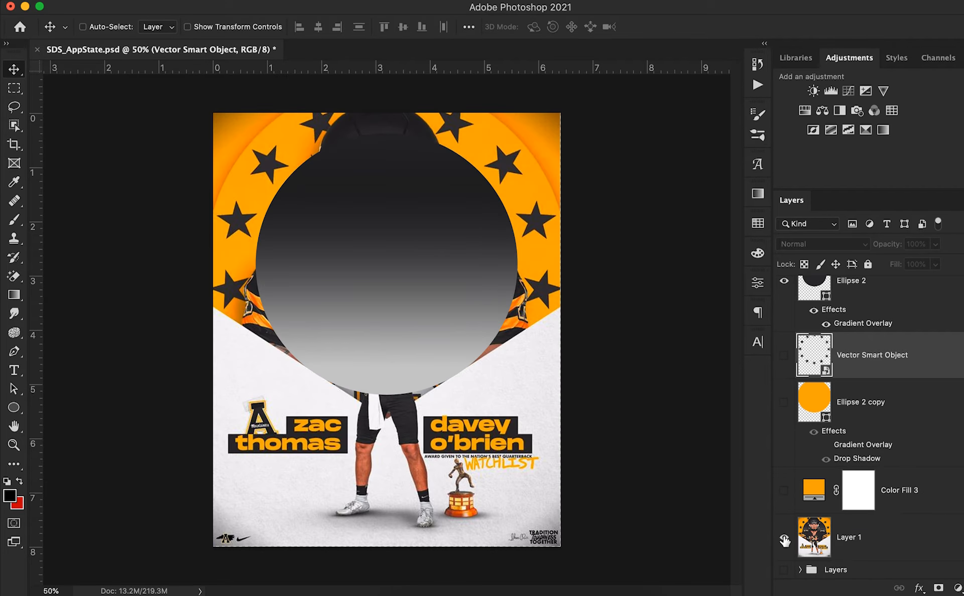
pyautogui.click(784, 357)
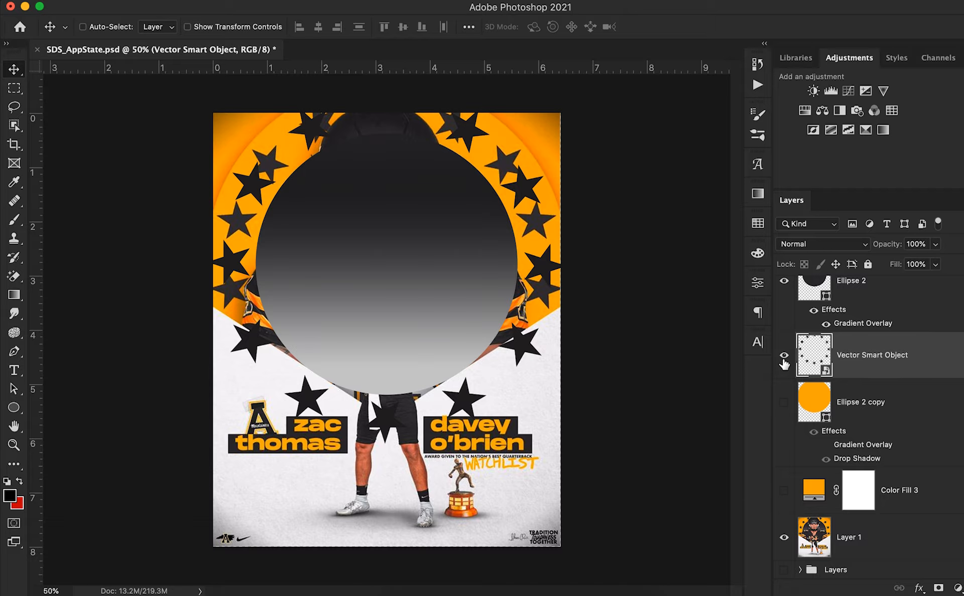
pyautogui.click(785, 356)
pyautogui.click(784, 357)
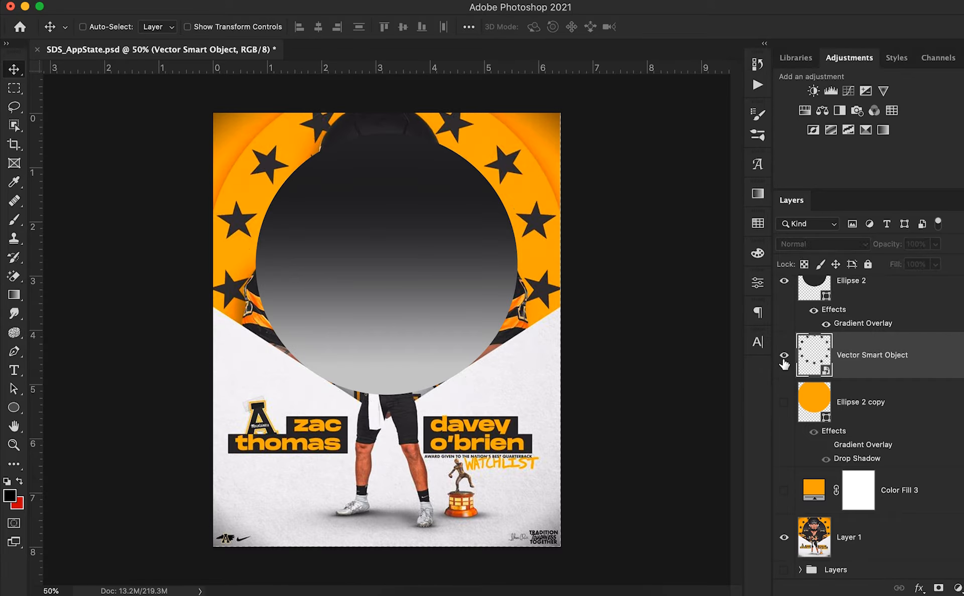
# Add a normal Color Overlay to the star ring in the dark charcoal sampled from one of the original poster's stars
pyautogui.doubleClick(942, 365)
pyautogui.click(551, 377)
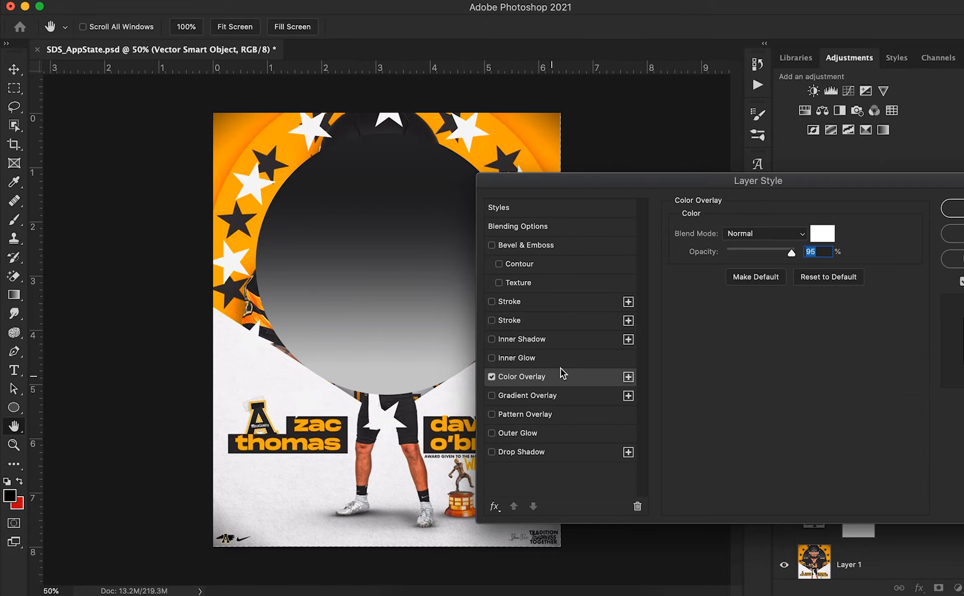
pyautogui.click(816, 237)
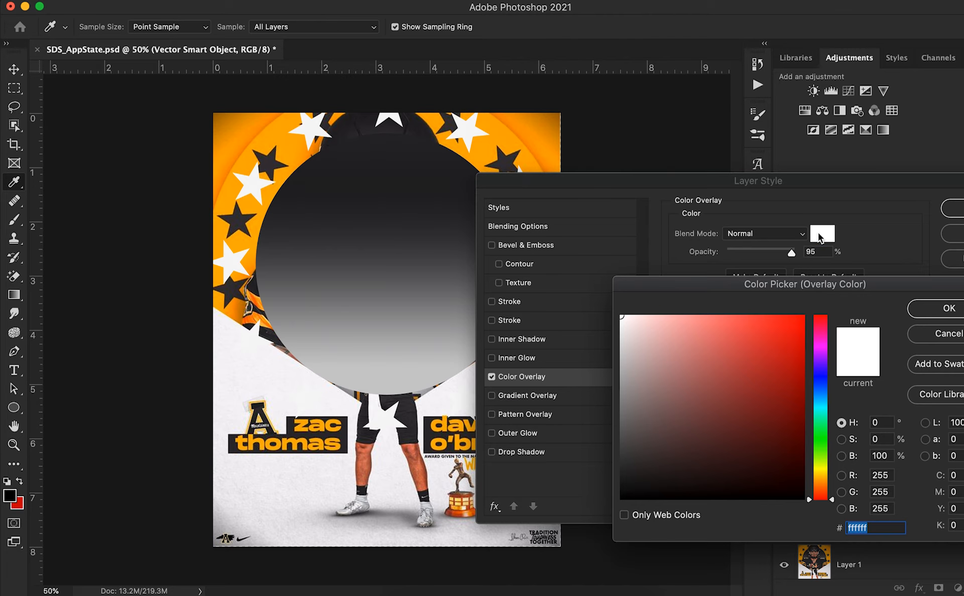
pyautogui.click(505, 167)
pyautogui.click(949, 308)
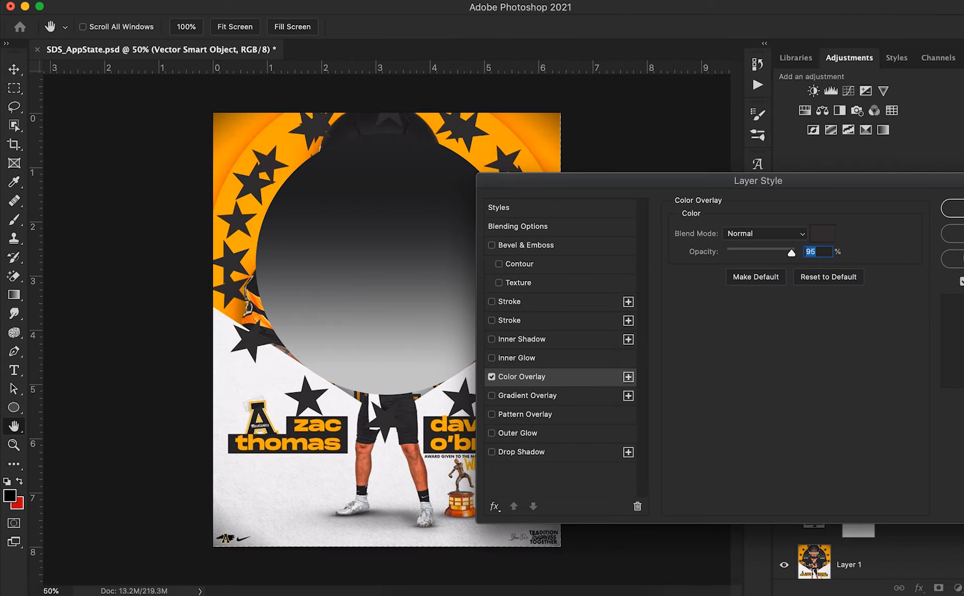
pyautogui.click(952, 209)
pyautogui.scroll(-1, 837, 469)
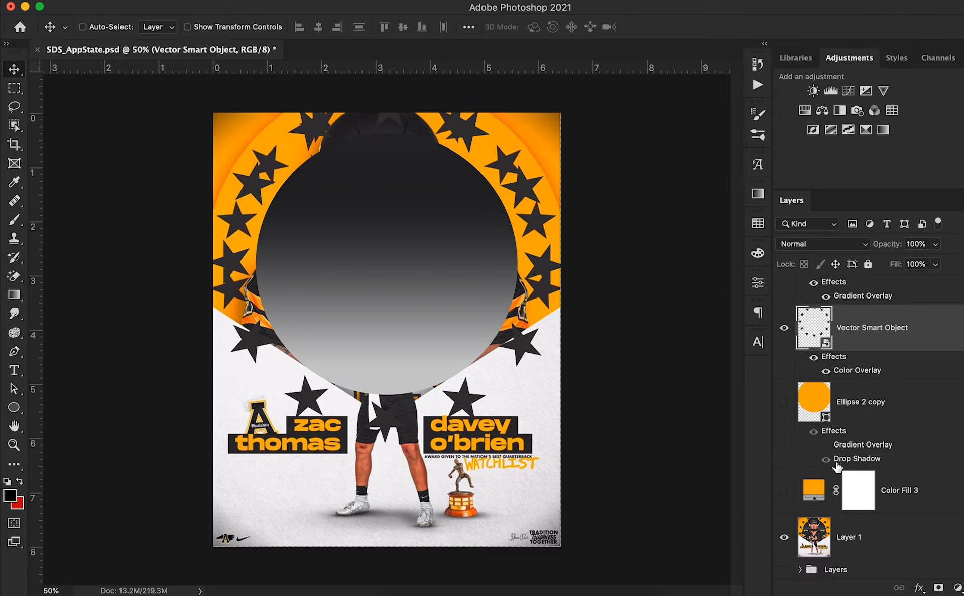
# Show Color Fill 3, Ellipse 2 copy, Layer 10 copy and Shape 1 to review the rebuilt composition with the star ring
pyautogui.click(785, 491)
pyautogui.click(784, 403)
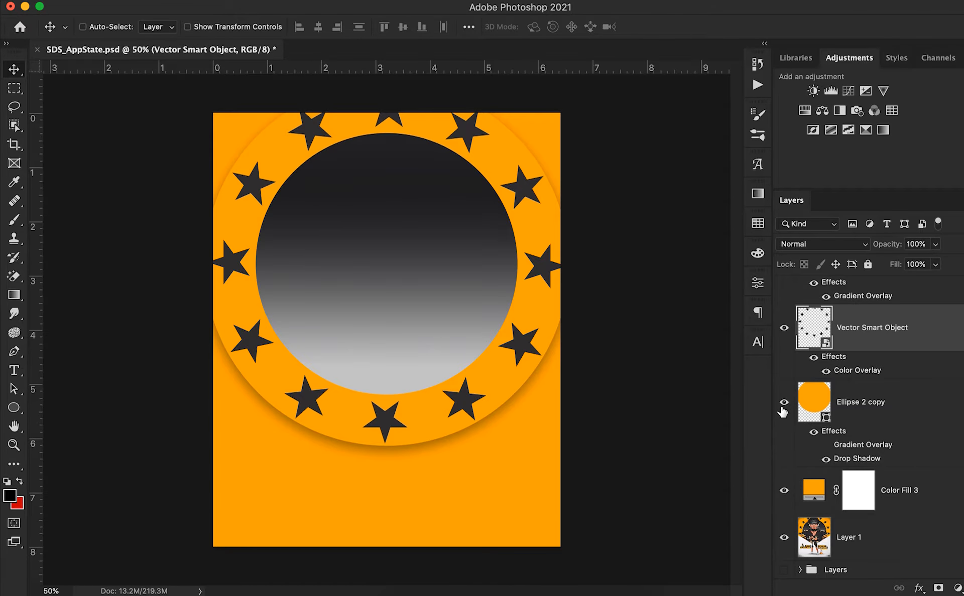
pyautogui.scroll(5, 782, 412)
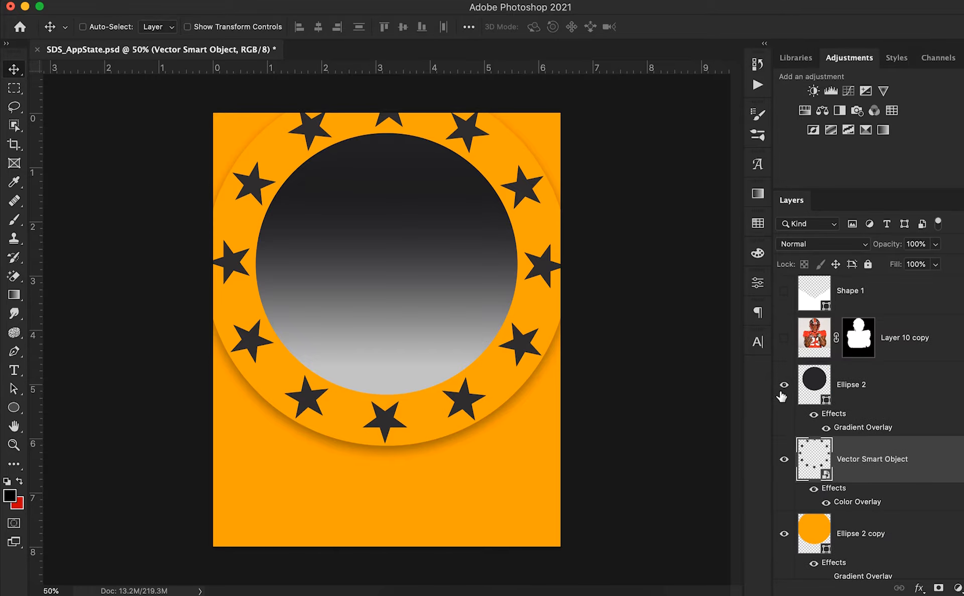
pyautogui.click(784, 338)
pyautogui.click(784, 291)
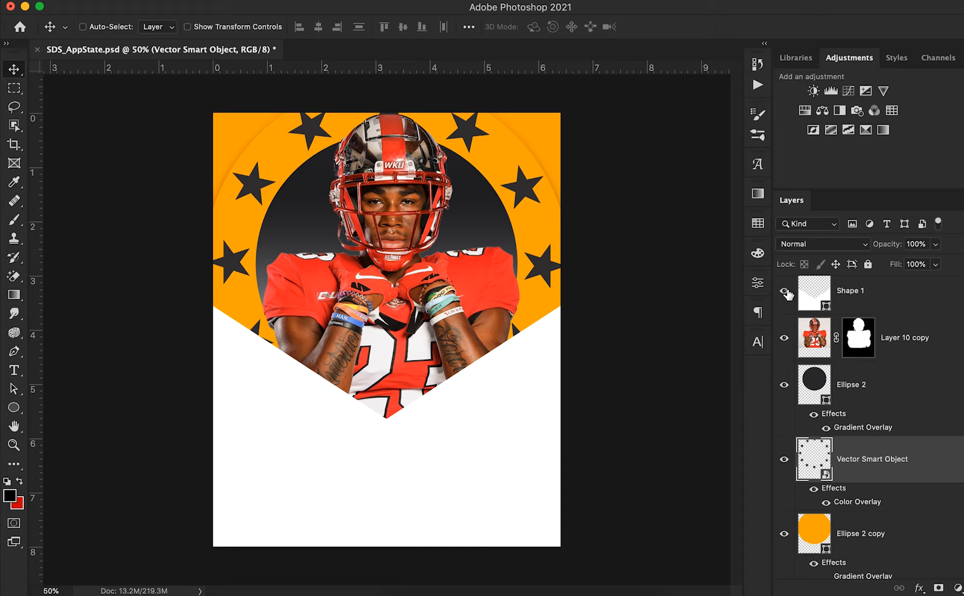
pyautogui.scroll(-1, 857, 391)
pyautogui.scroll(6, 791, 399)
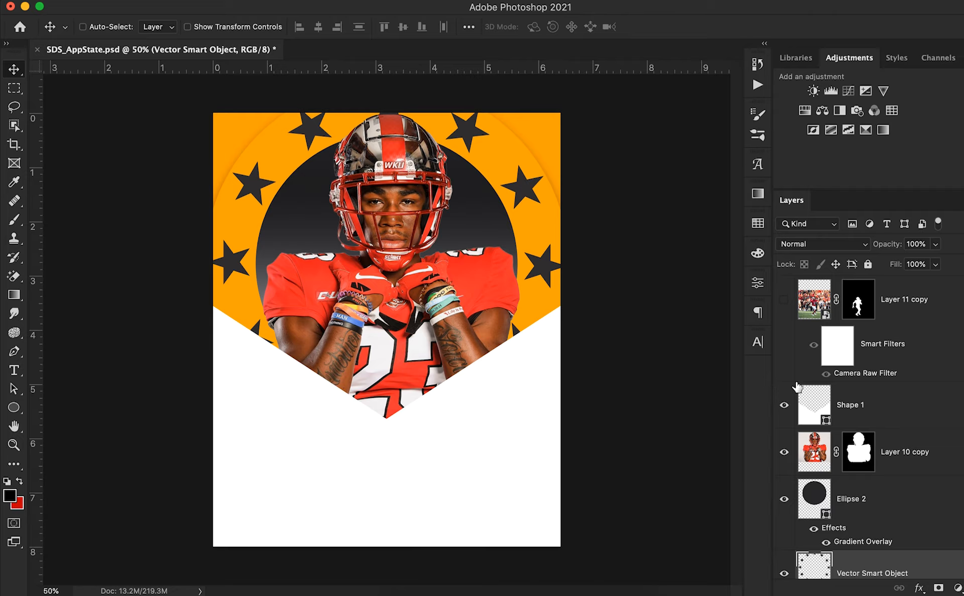
# Hide Shape 1, Layer 10 copy, Ellipse 2, the star ring, Ellipse 2 copy and Color Fill 3, leaving only the original poster visible
pyautogui.click(784, 406)
pyautogui.click(783, 452)
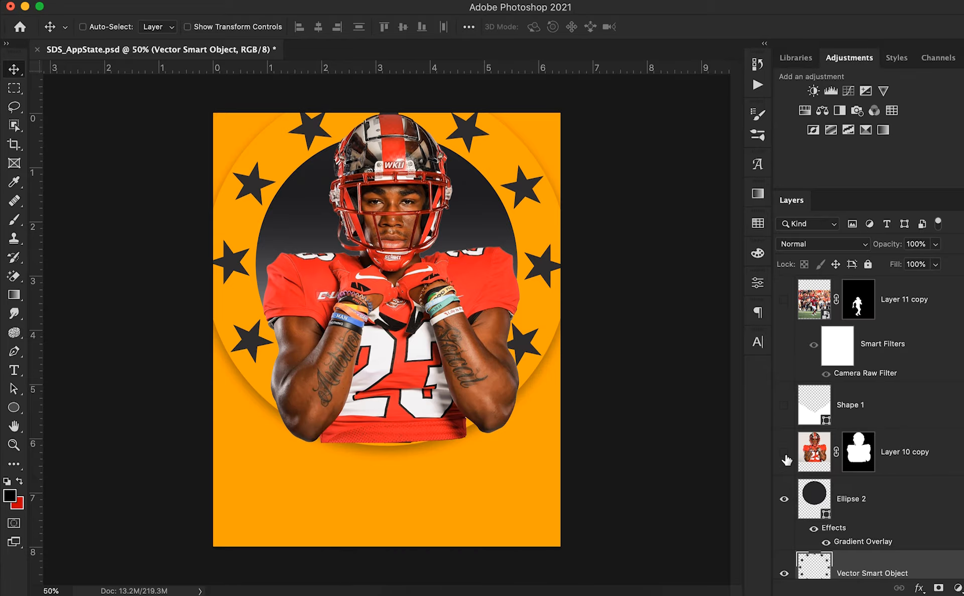
pyautogui.scroll(-1, 783, 447)
pyautogui.click(784, 448)
pyautogui.click(784, 523)
pyautogui.scroll(-3, 786, 538)
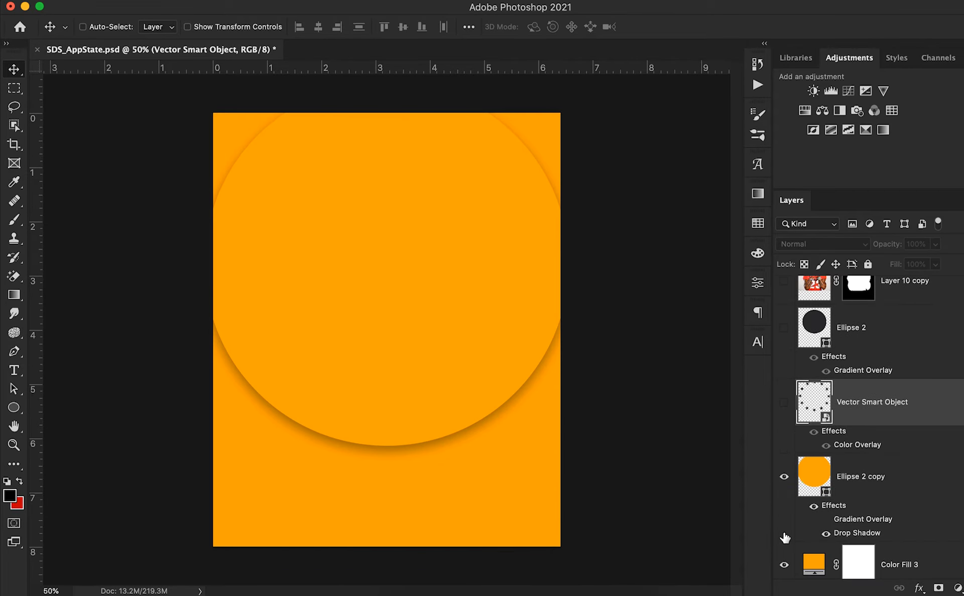
pyautogui.click(784, 477)
pyautogui.click(784, 566)
pyautogui.scroll(-3, 784, 568)
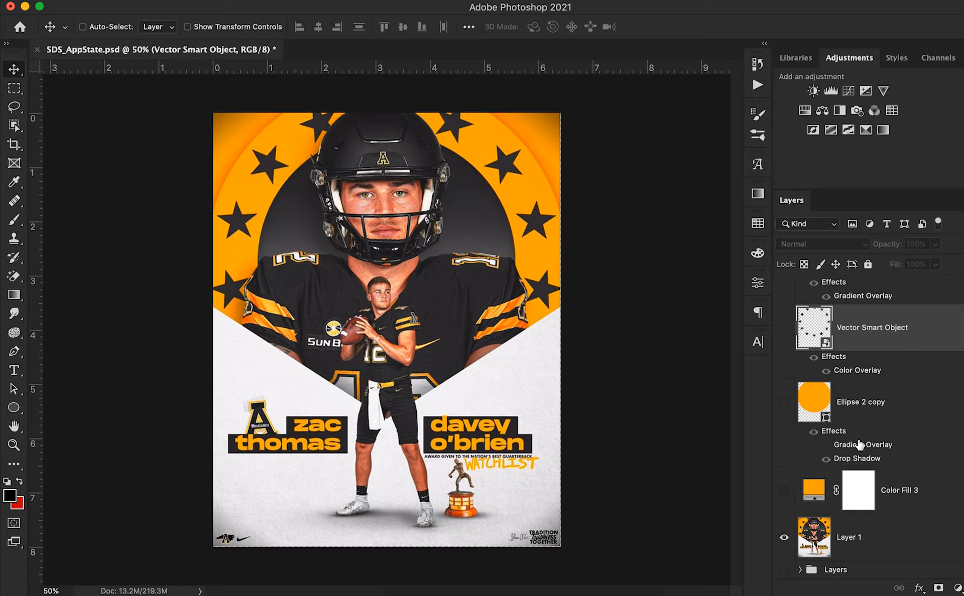
# Show the running player in Layer 11 copy and review its Camera Raw Filter settings without changing them
pyautogui.scroll(5, 911, 439)
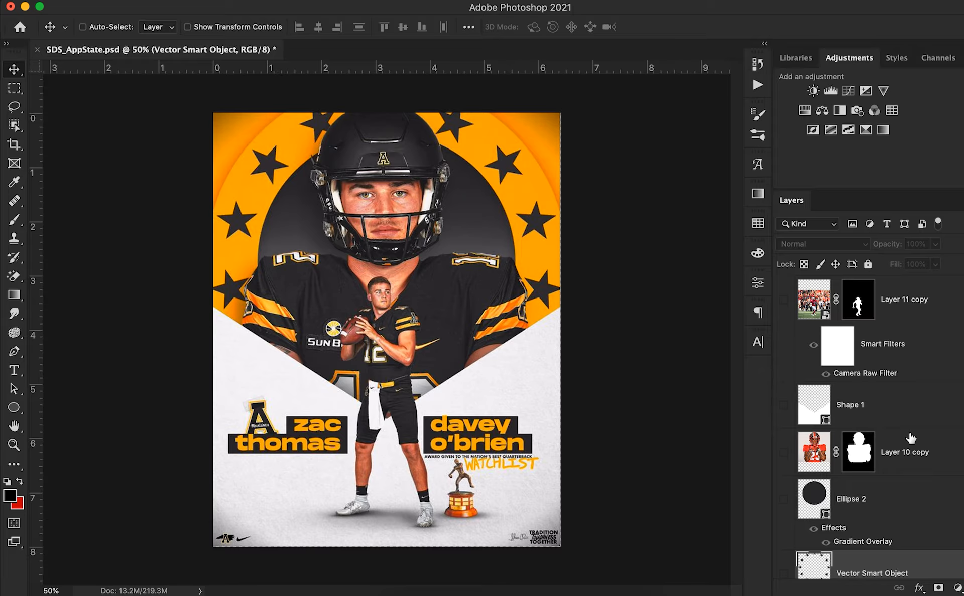
pyautogui.click(782, 301)
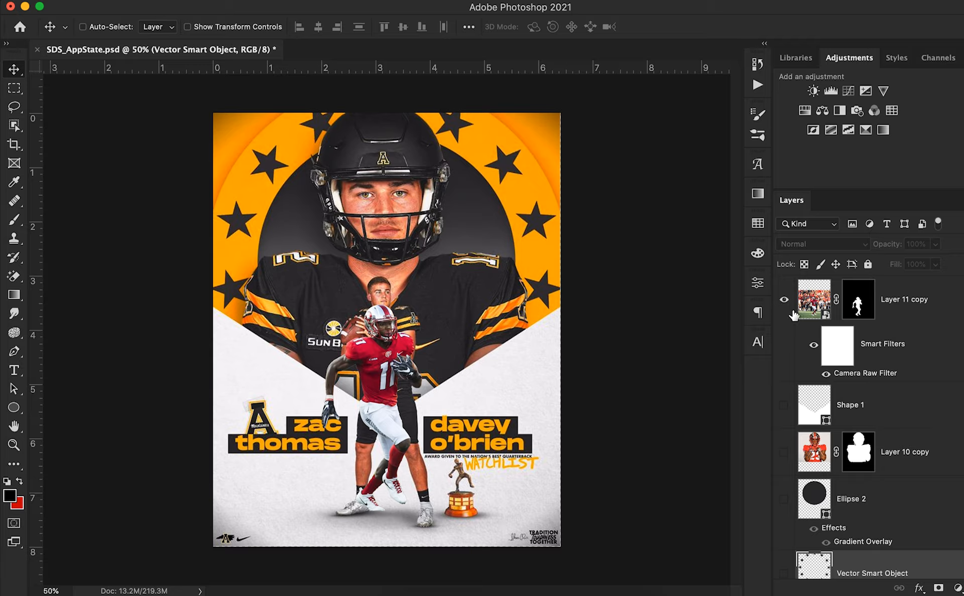
pyautogui.click(850, 374)
pyautogui.doubleClick(848, 374)
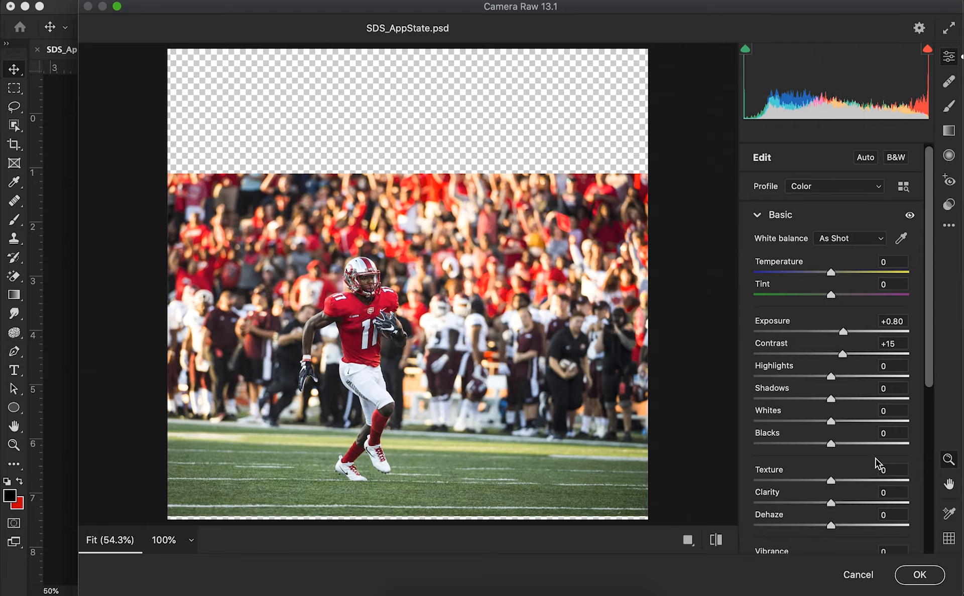
pyautogui.scroll(-2, 878, 477)
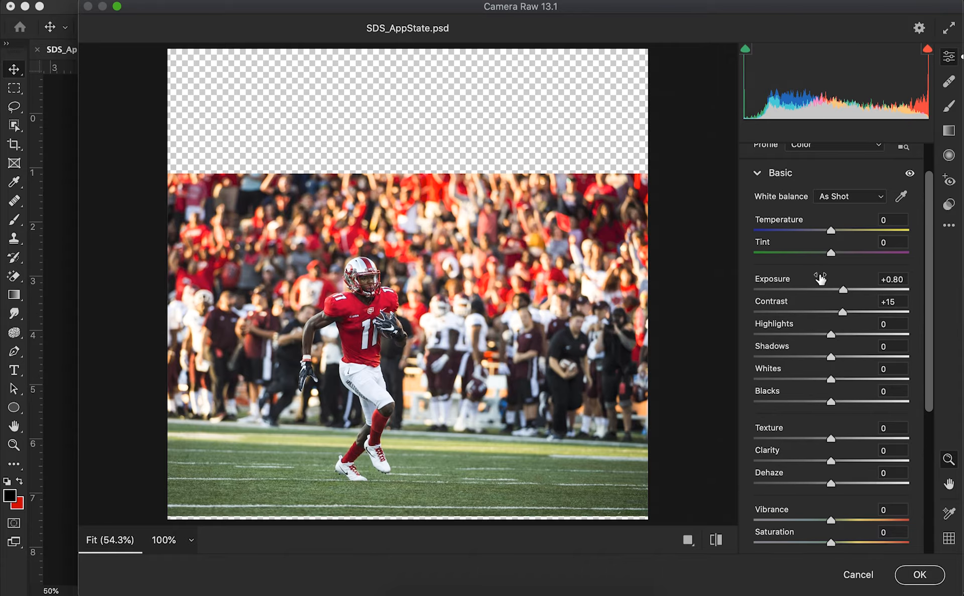
pyautogui.click(854, 575)
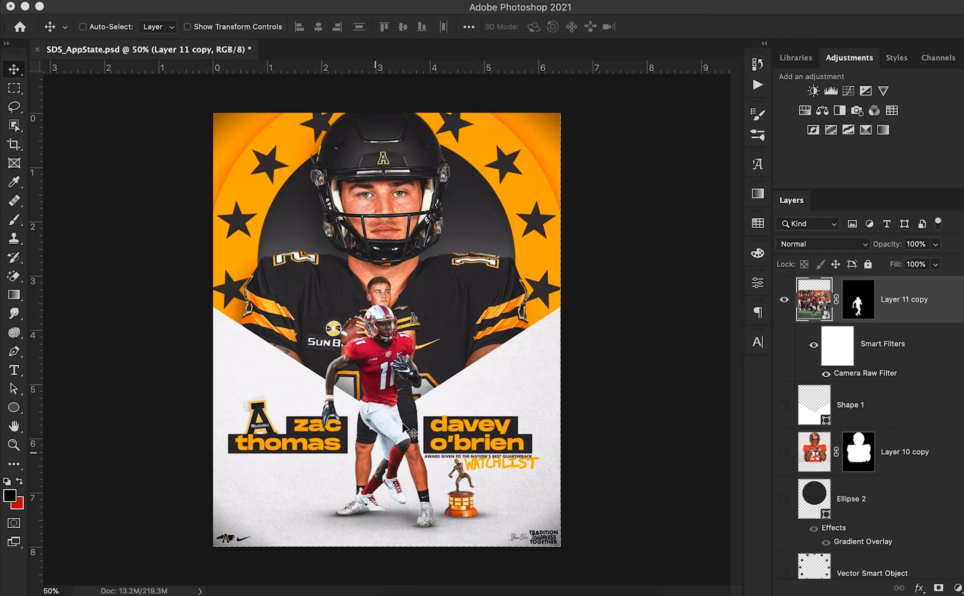
# Add a new empty layer above Shape 1 for the player's shadow and show Shape 1's white V-shaped base
pyautogui.click(779, 418)
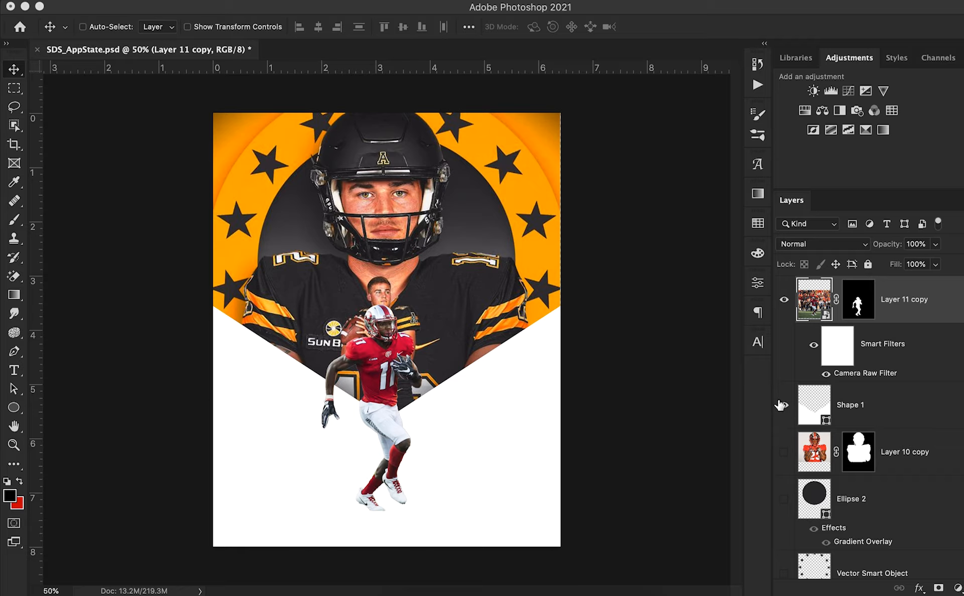
pyautogui.click(781, 406)
pyautogui.click(914, 408)
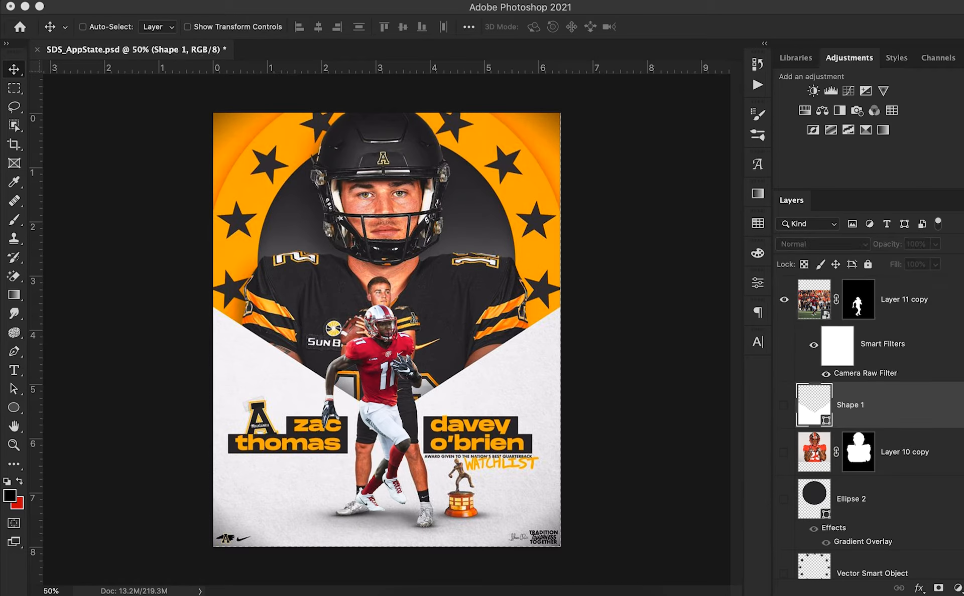
pyautogui.hotkey('ctrl', 'shift', 'alt', 'n')
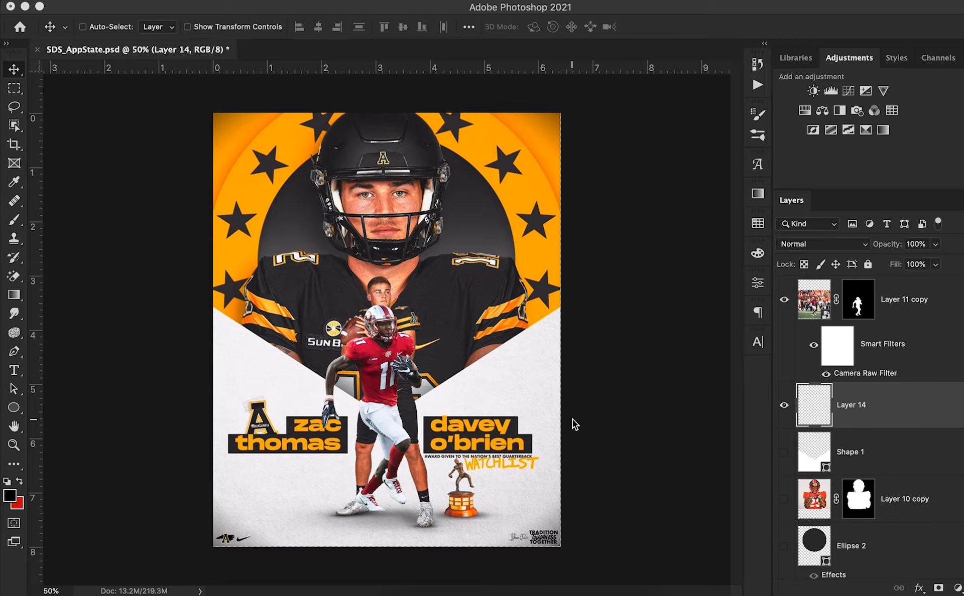
pyautogui.press('b')
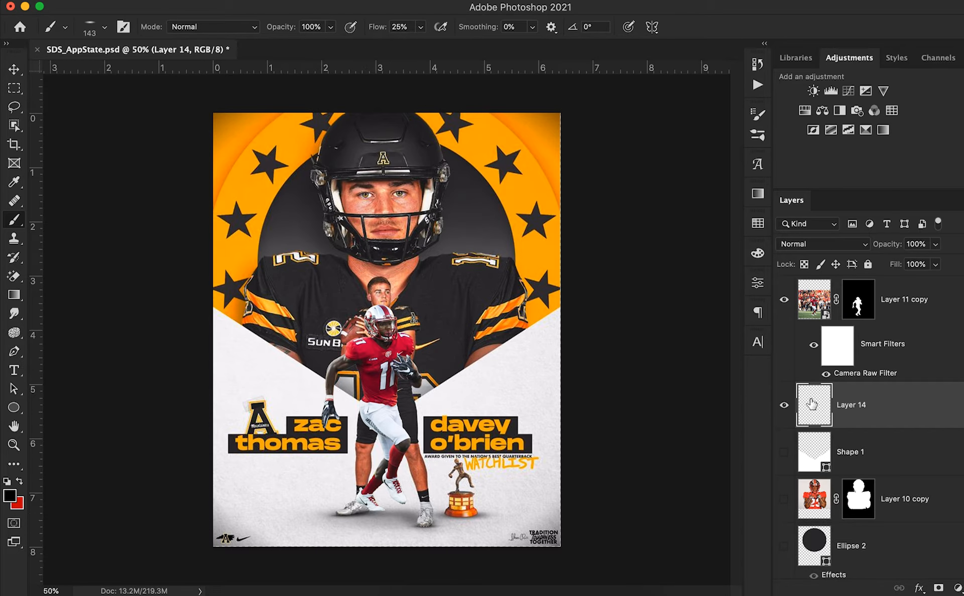
pyautogui.click(784, 452)
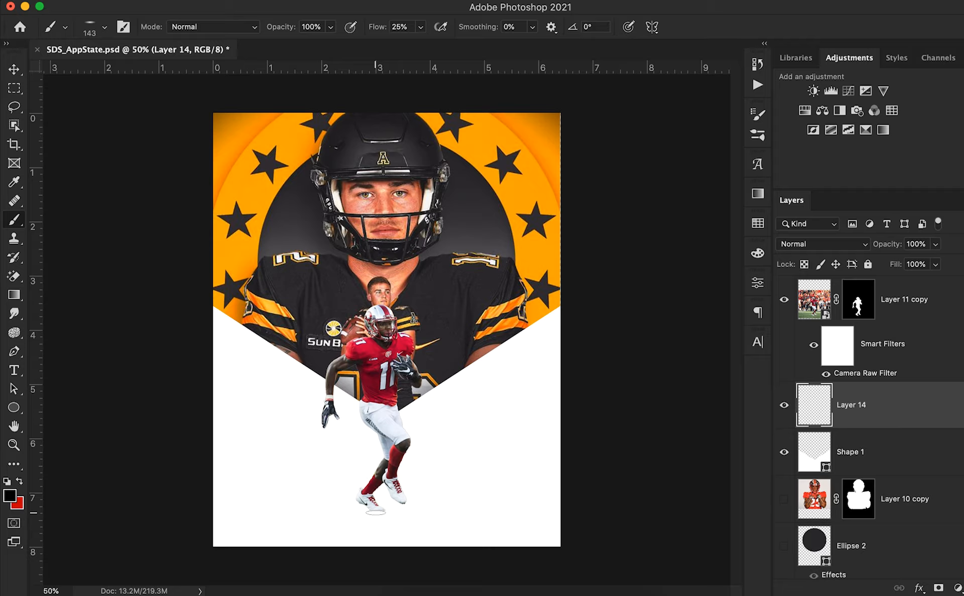
# Set up a Soft Round brush at 166 px and 0% hardness, with its tip flattened into a thin horizontal ellipse
pyautogui.click(89, 25)
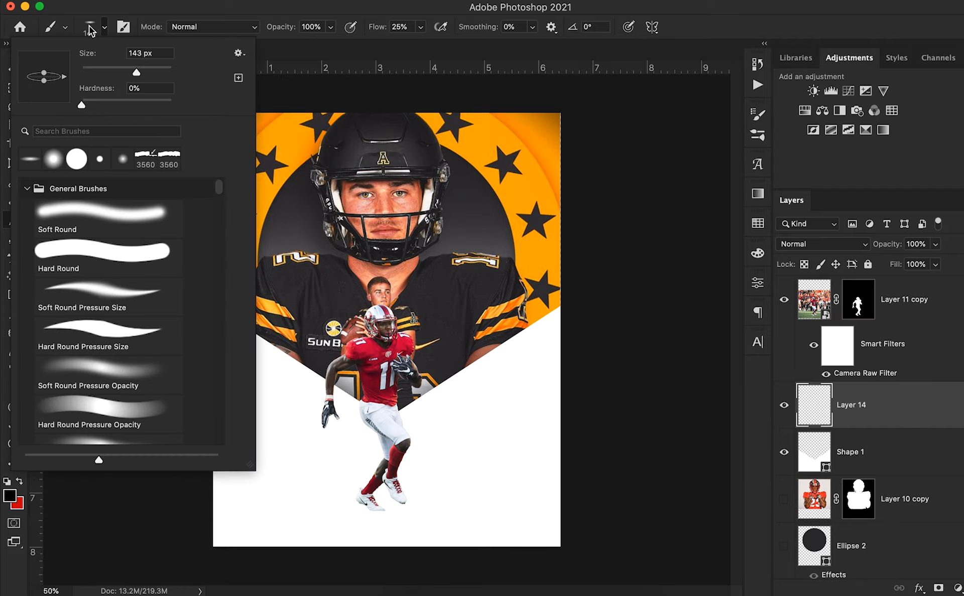
pyautogui.click(141, 72)
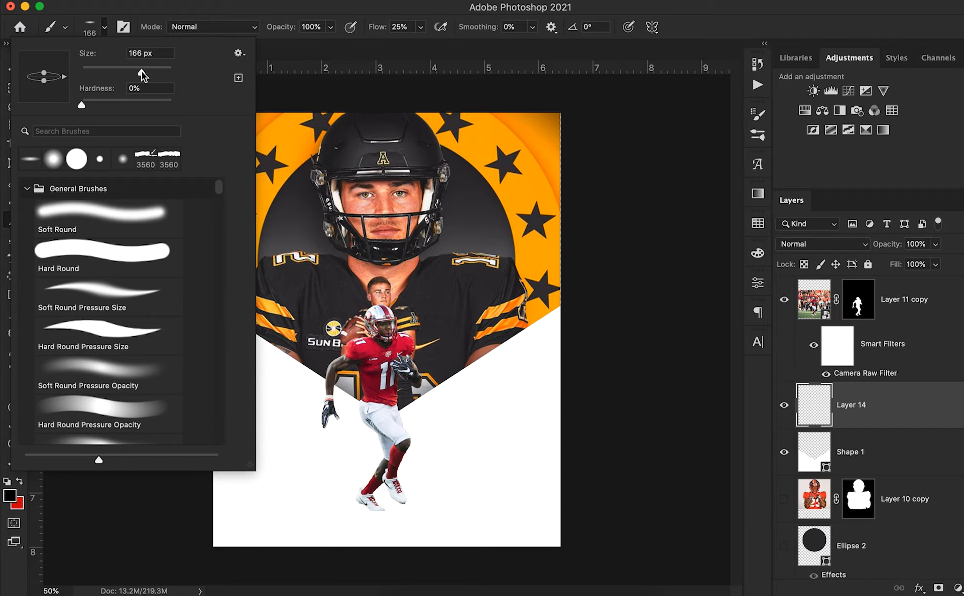
pyautogui.click(98, 214)
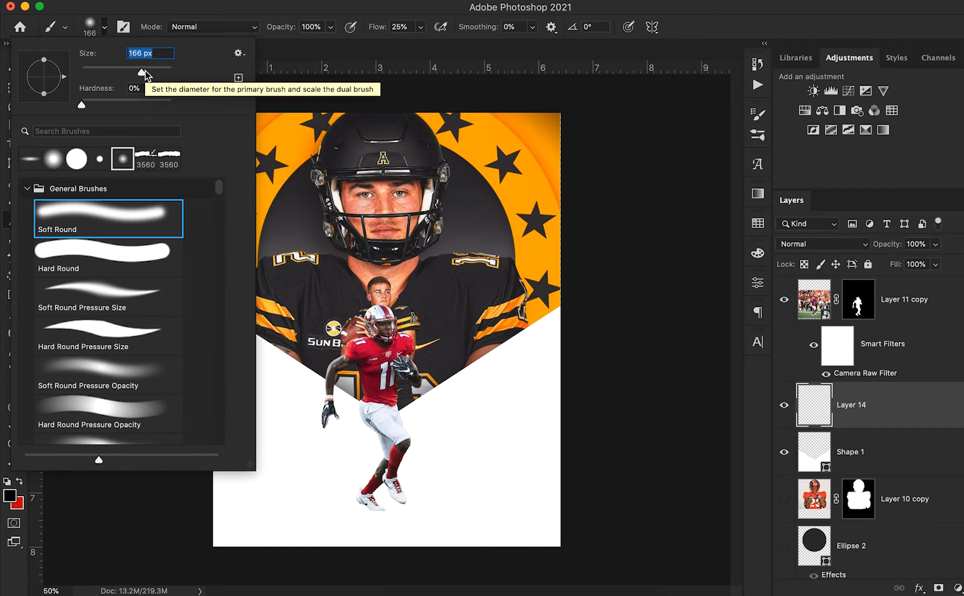
pyautogui.moveTo(45, 96); pyautogui.dragTo(47, 82)
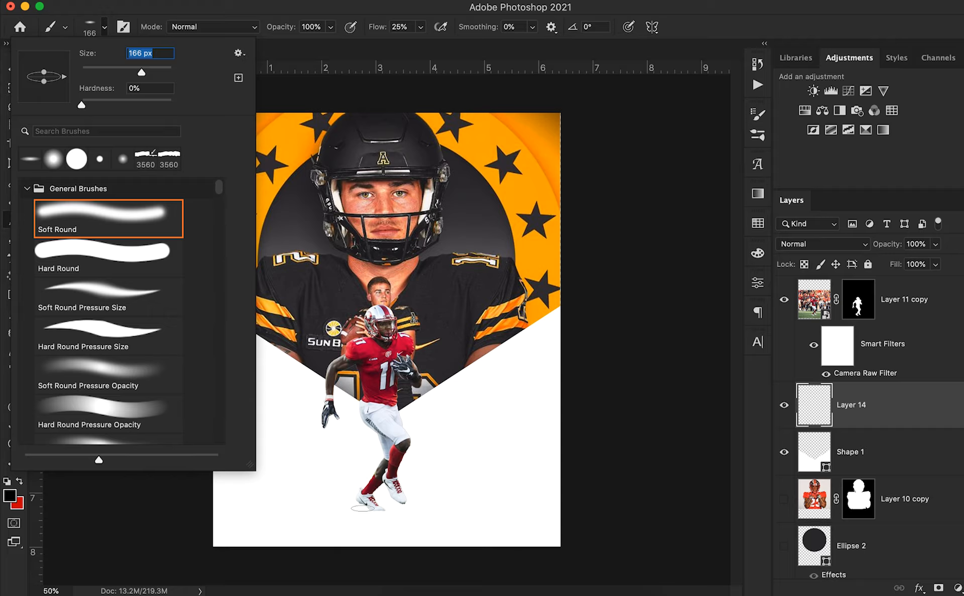
pyautogui.moveTo(44, 81); pyautogui.dragTo(45, 80)
pyautogui.click(104, 30)
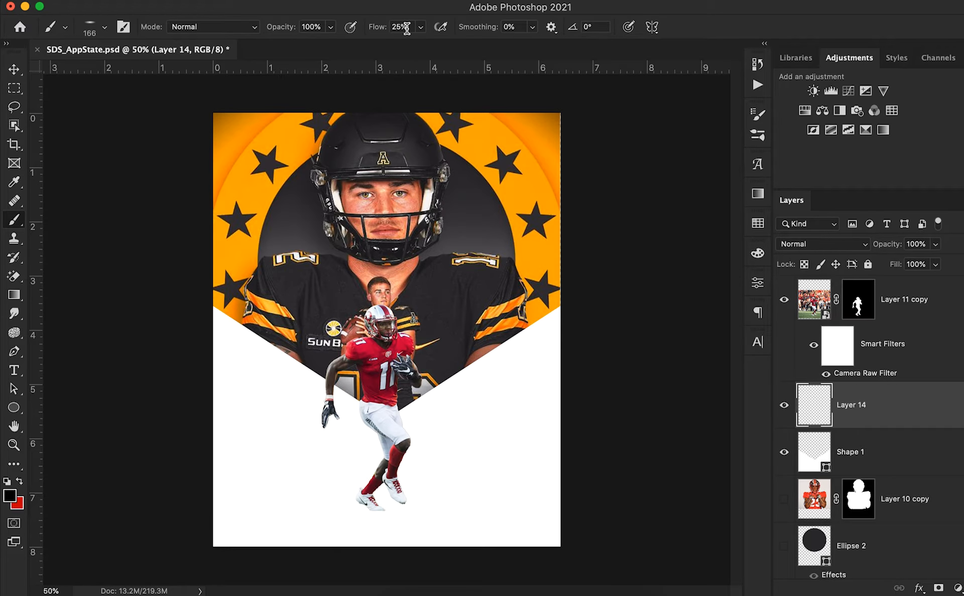
# Try the flattened brush on the white base and under the player's feet, and undo the test strokes
pyautogui.rightClick(307, 456)
pyautogui.press('Escape')
pyautogui.moveTo(235, 391)
pyautogui.mouseDown()
pyautogui.moveTo(236, 446)
pyautogui.moveTo(276, 462)
pyautogui.moveTo(294, 433)
pyautogui.moveTo(287, 406)
pyautogui.moveTo(252, 418)
pyautogui.moveTo(283, 469)
pyautogui.moveTo(296, 407)
pyautogui.moveTo(275, 483)
pyautogui.moveTo(289, 437)
pyautogui.moveTo(263, 477)
pyautogui.moveTo(283, 433)
pyautogui.moveTo(236, 482)
pyautogui.moveTo(276, 415)
pyautogui.moveTo(247, 463)
pyautogui.moveTo(271, 428)
pyautogui.moveTo(263, 449)
pyautogui.mouseUp()
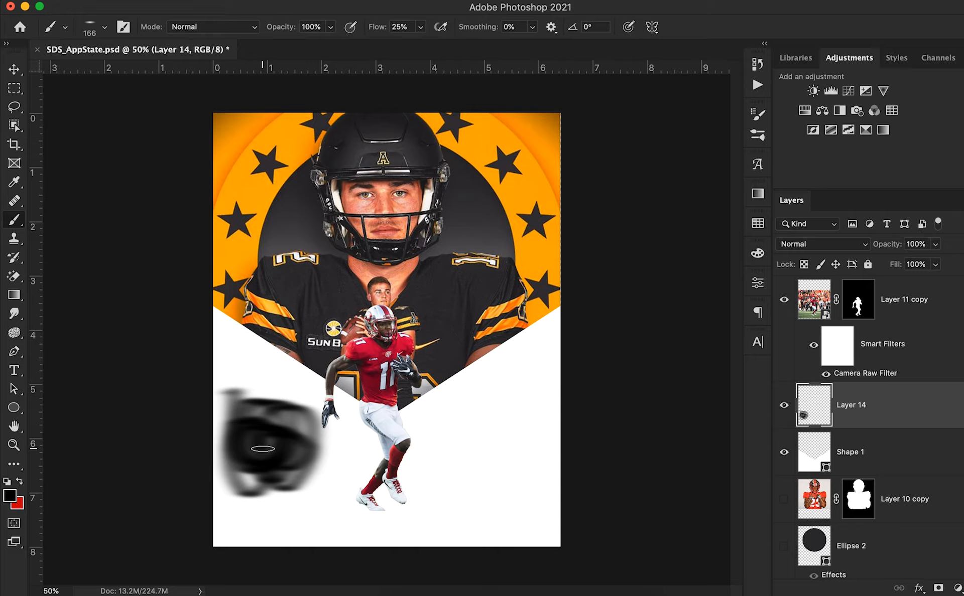
pyautogui.press('super+z')
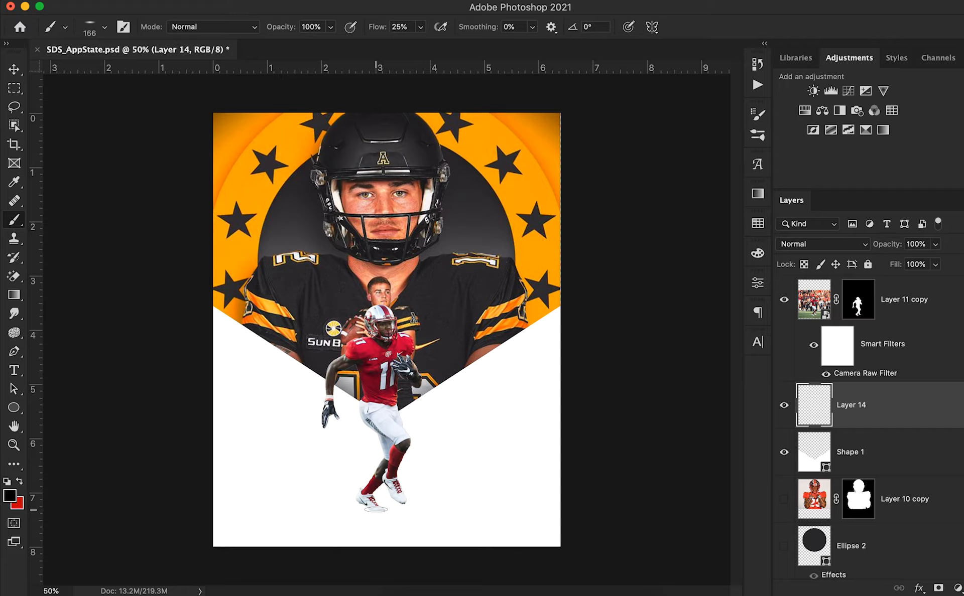
pyautogui.moveTo(376, 509); pyautogui.dragTo(369, 513)
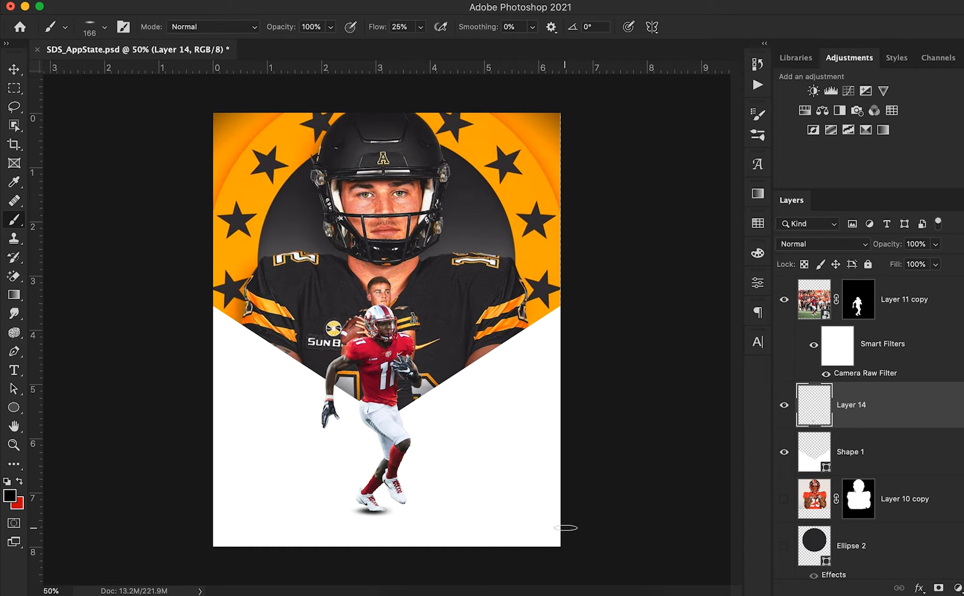
pyautogui.hotkey('ctrl', 'z')
# Enlarge the brush to 332 px and paint a wide, soft black shadow on the ground beneath the running player's feet
pyautogui.click(103, 28)
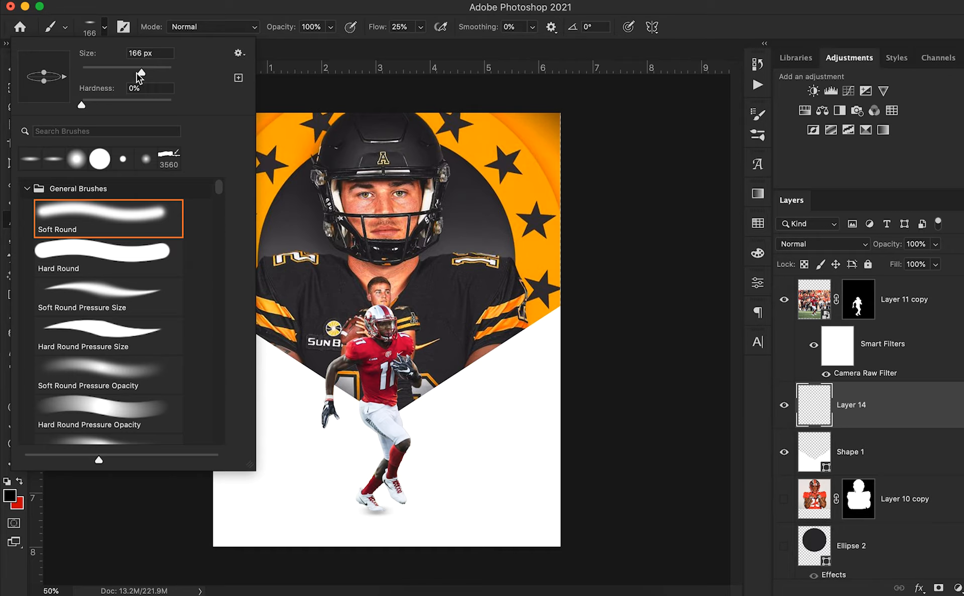
pyautogui.moveTo(158, 69); pyautogui.dragTo(155, 69)
pyautogui.press('Return')
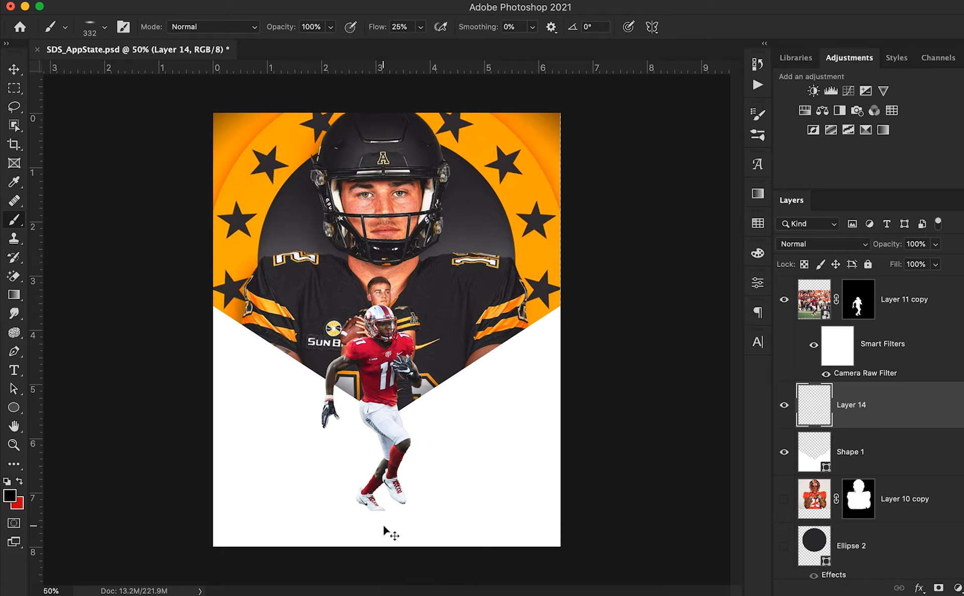
pyautogui.click(380, 510)
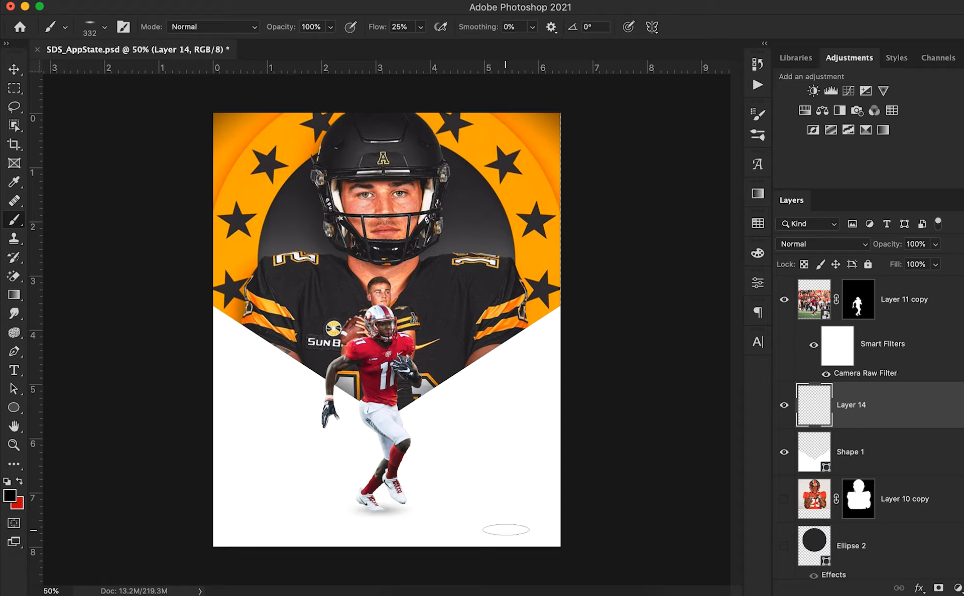
pyautogui.click(404, 513)
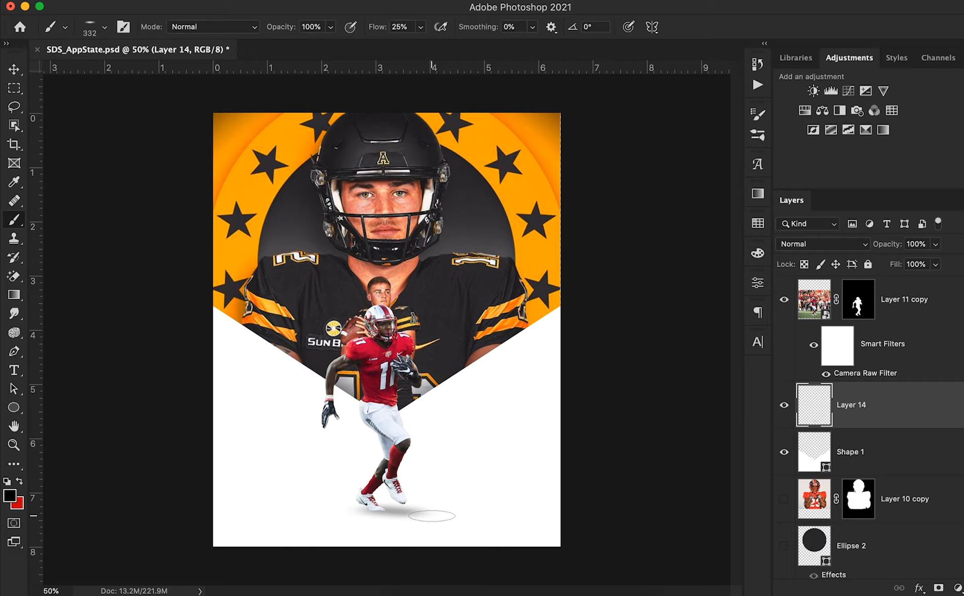
pyautogui.click(363, 513)
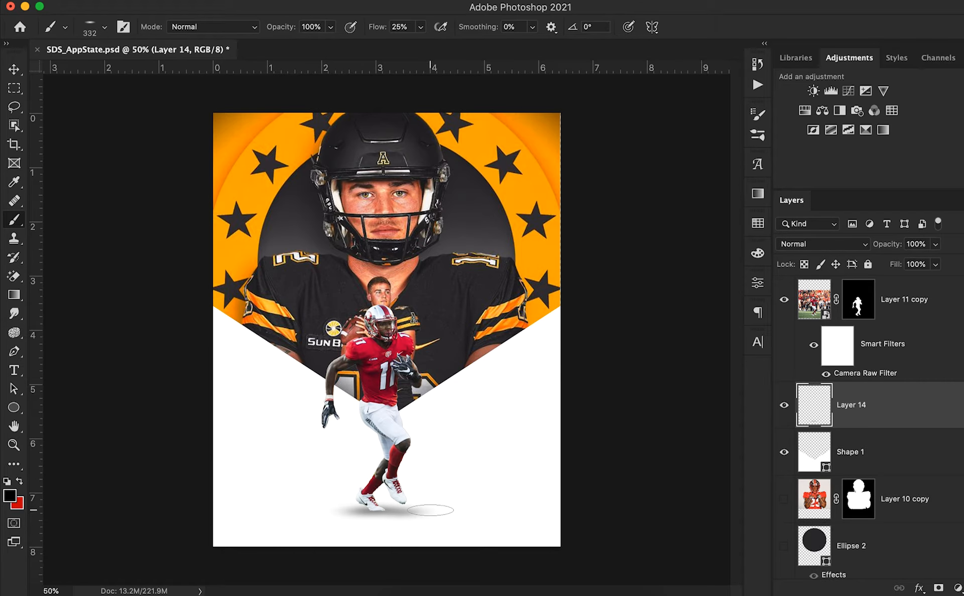
pyautogui.click(413, 511)
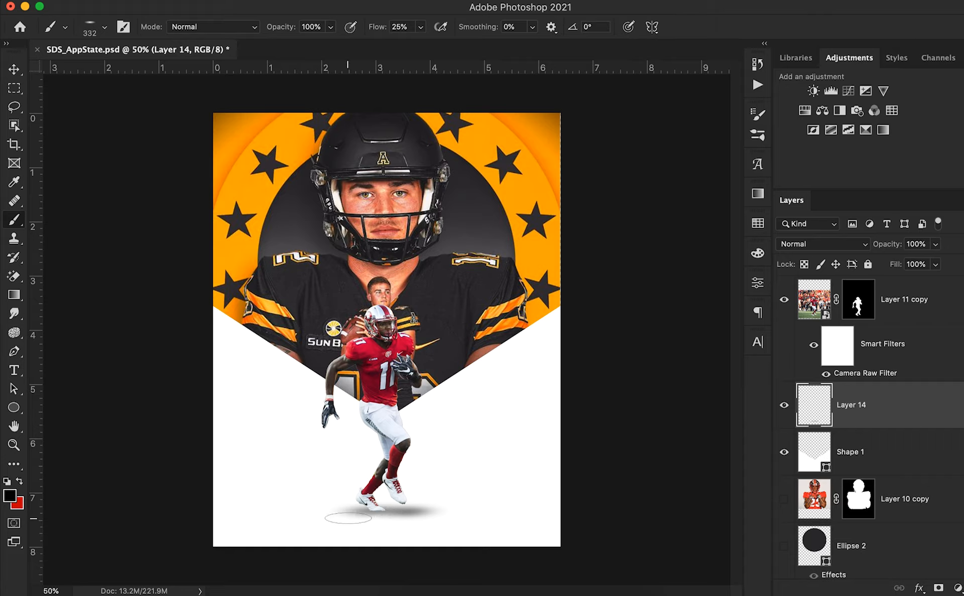
pyautogui.click(341, 510)
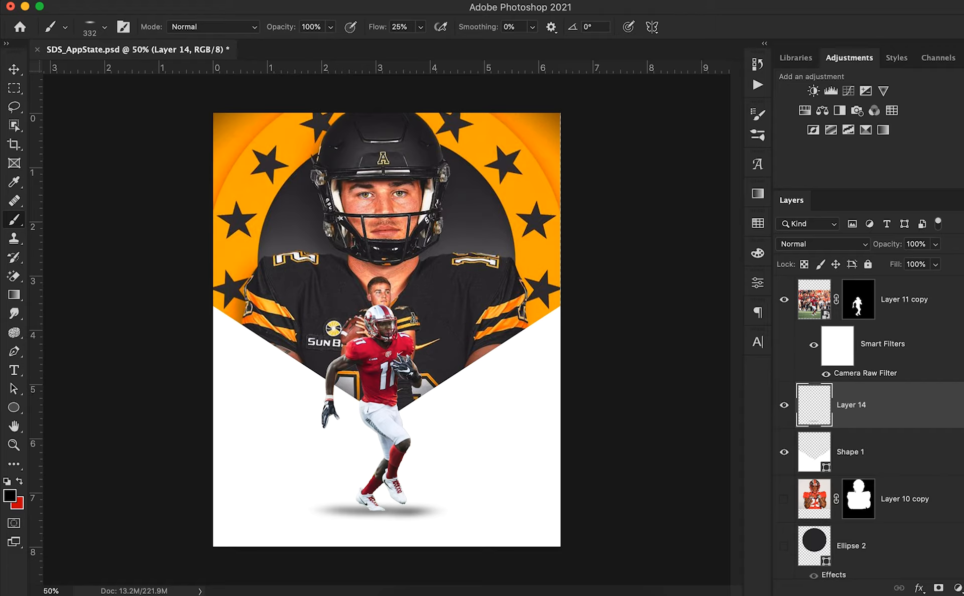
# Add another empty layer above the painted shadow and rename the shadow's layer to Shadow 1
pyautogui.press('super+shift+alt+n')
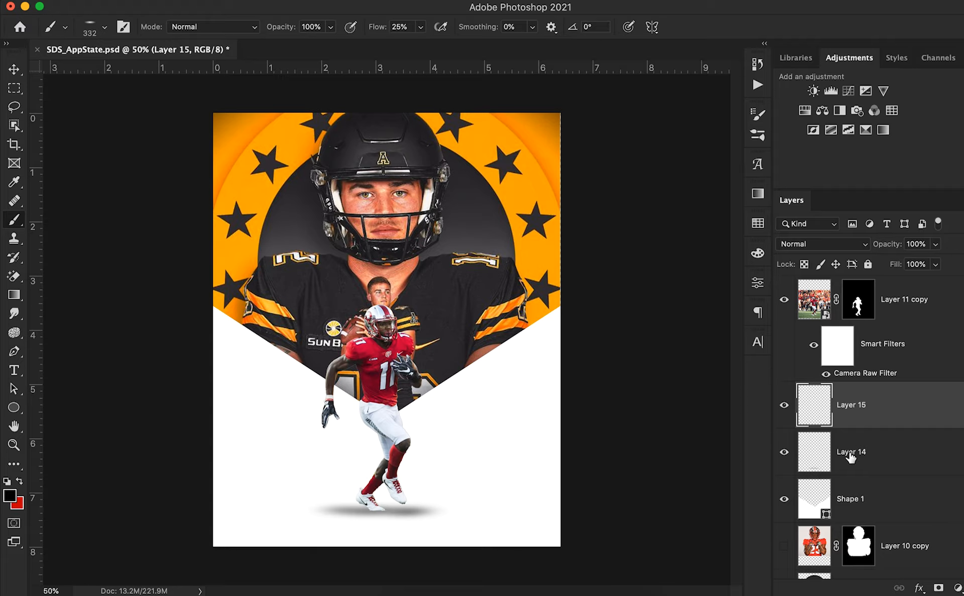
pyautogui.doubleClick(850, 452)
pyautogui.write('Shadow')
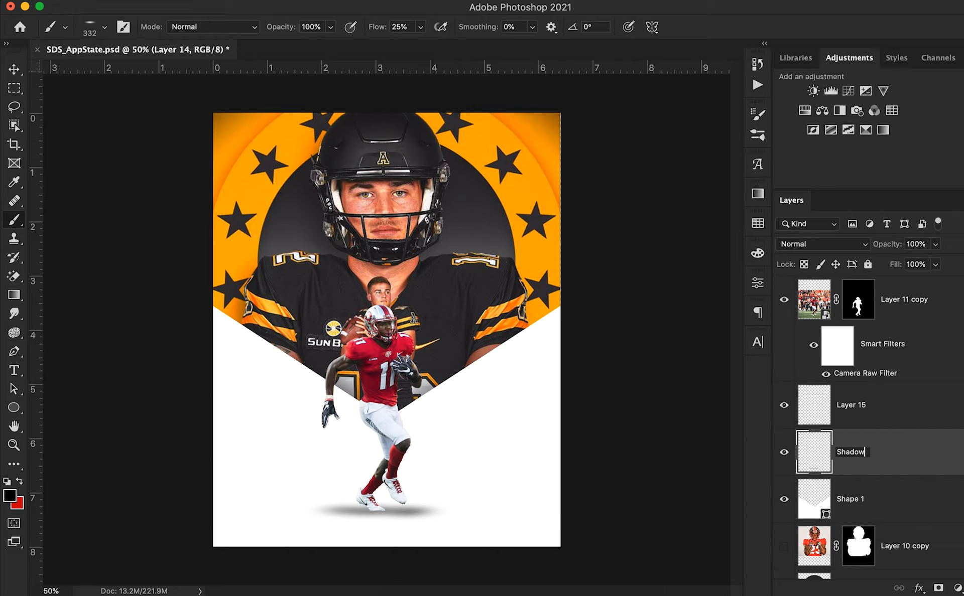
pyautogui.write(' 1')
pyautogui.press('Return')
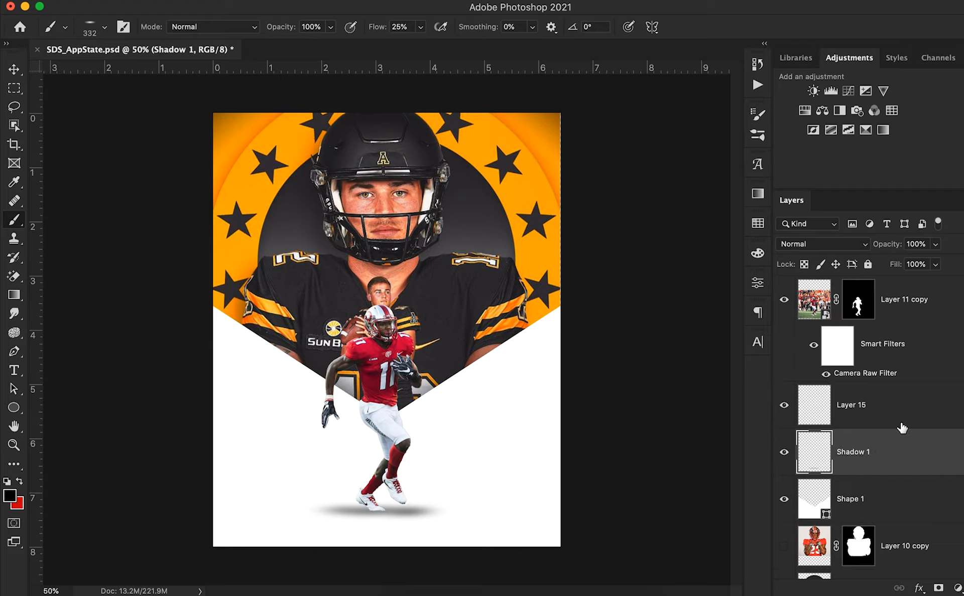
# On the empty layer above Shadow 1, dab a smaller soft shadow directly under the player's feet with the brush at 166 px
pyautogui.click(900, 419)
pyautogui.click(104, 27)
pyautogui.moveTo(133, 67); pyautogui.dragTo(143, 73)
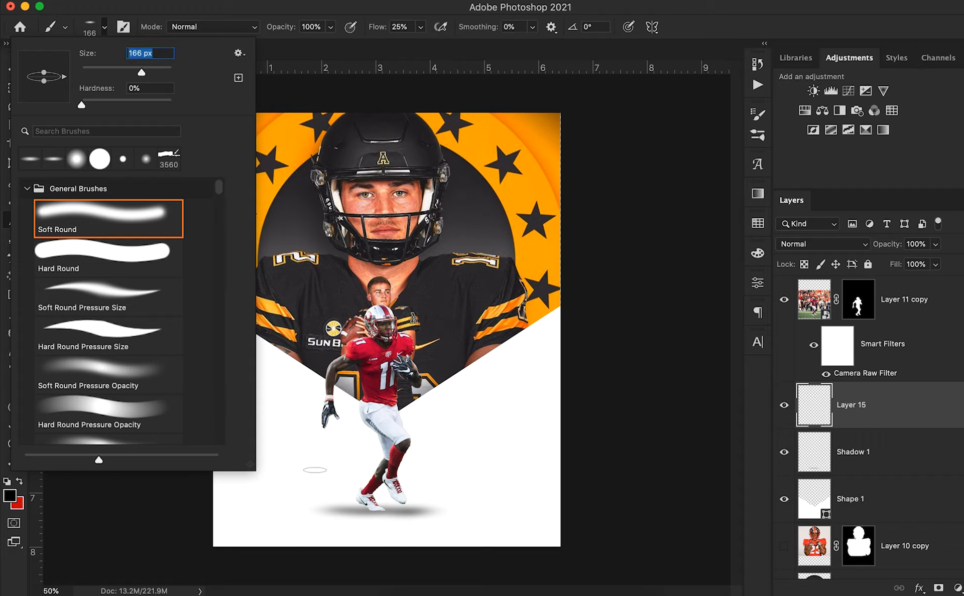
pyautogui.click(377, 511)
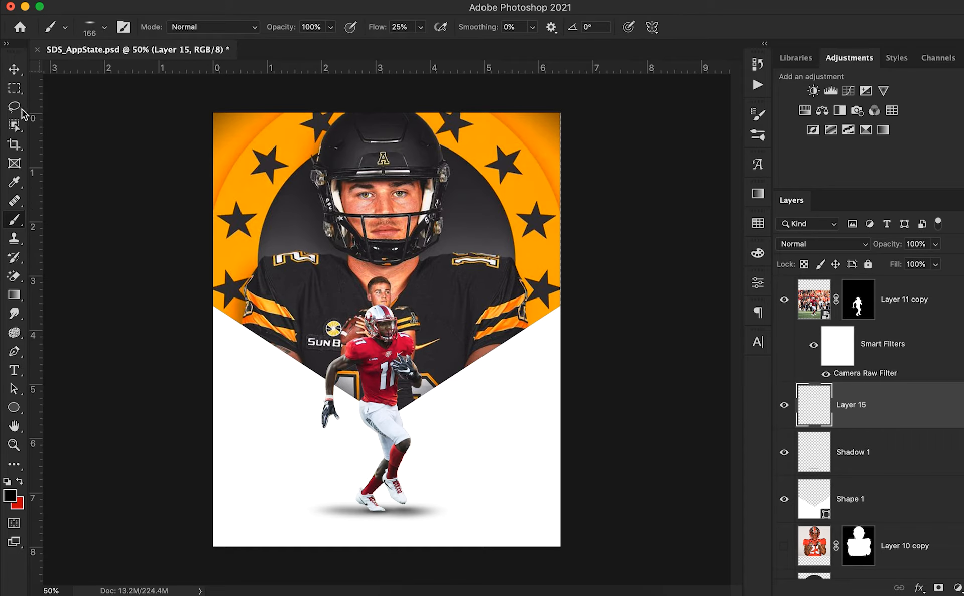
pyautogui.click(14, 69)
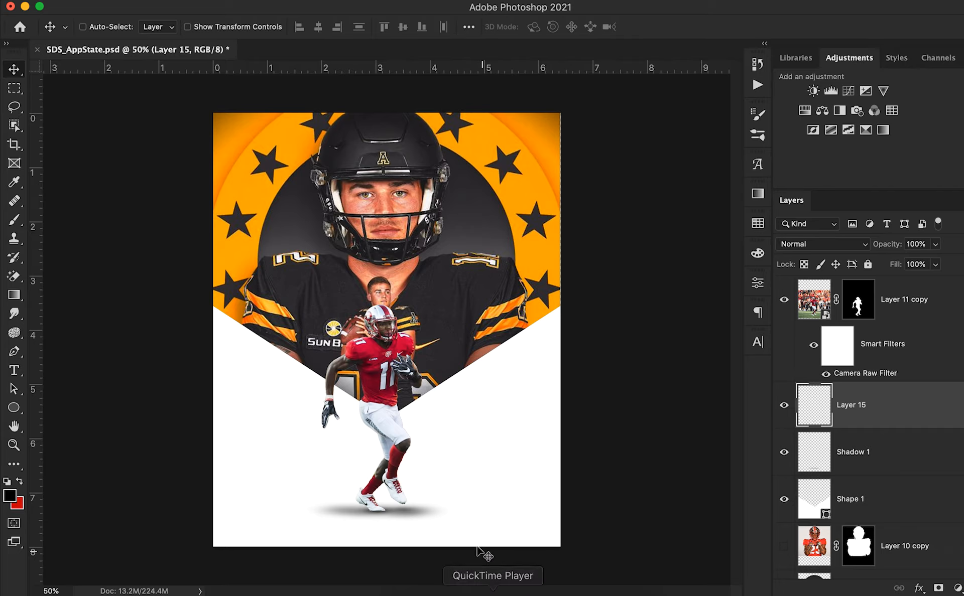
pyautogui.click(784, 500)
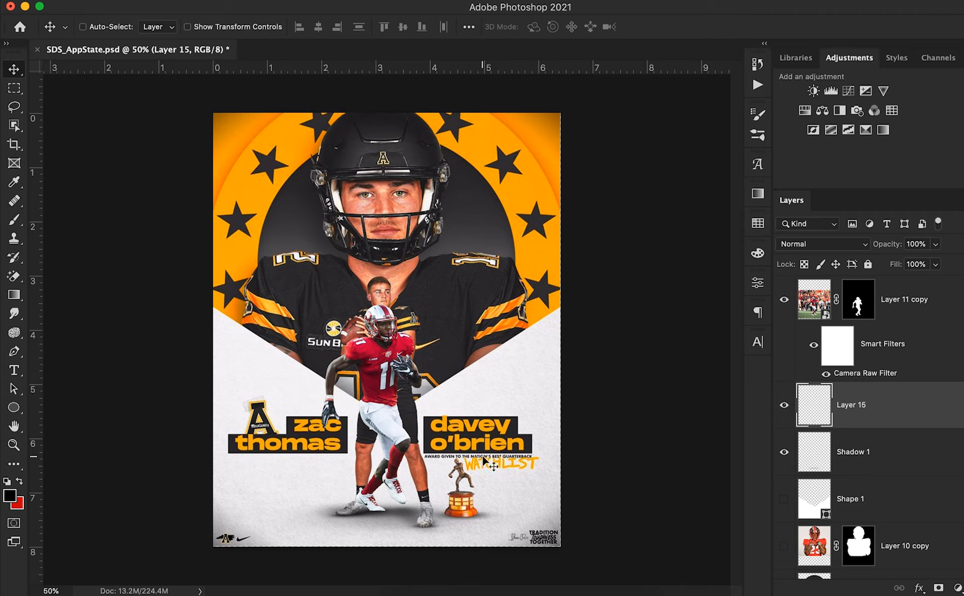
pyautogui.press('t')
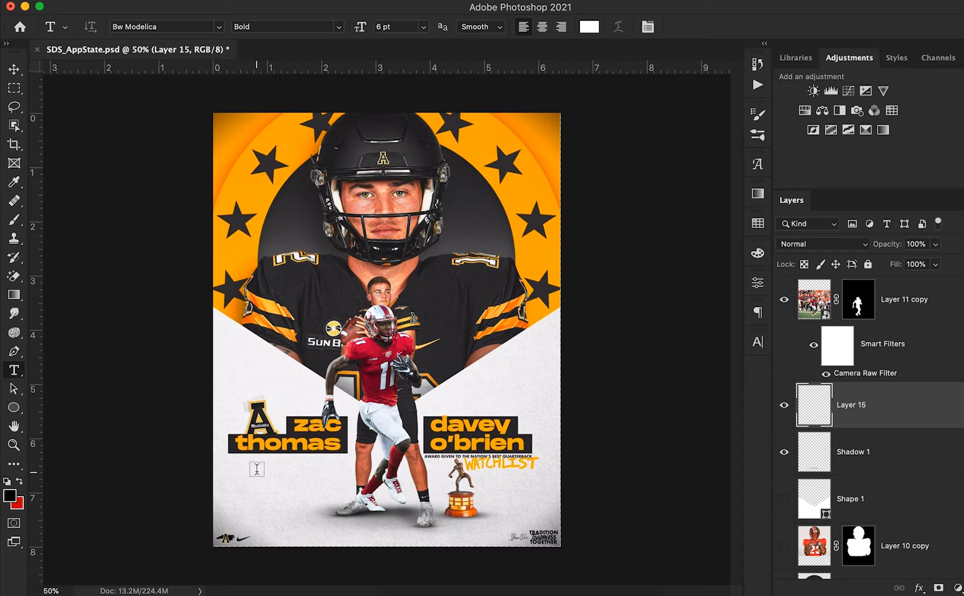
pyautogui.click(276, 469)
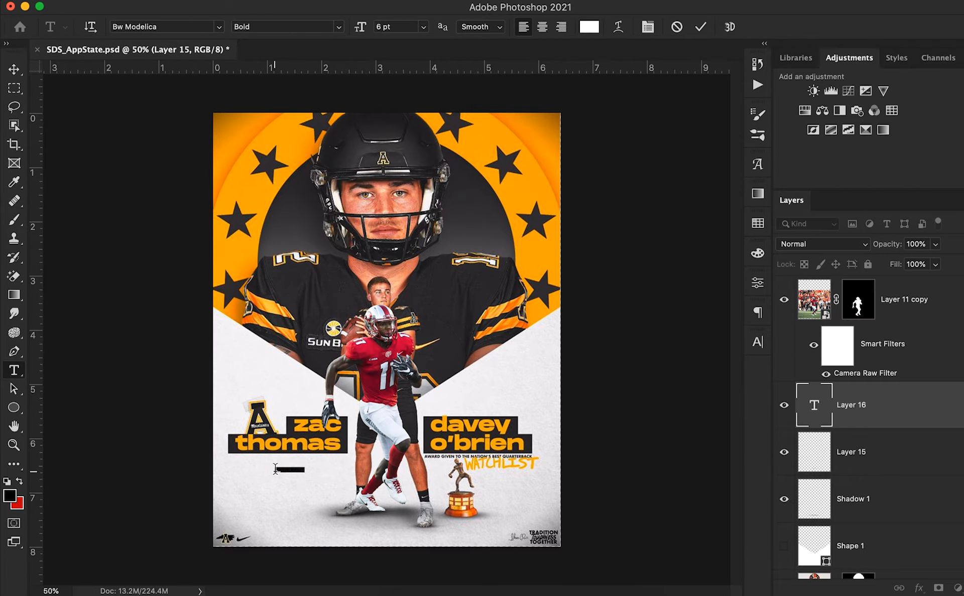
pyautogui.press('BackSpace')
pyautogui.write('zac thomas')
pyautogui.click(14, 70)
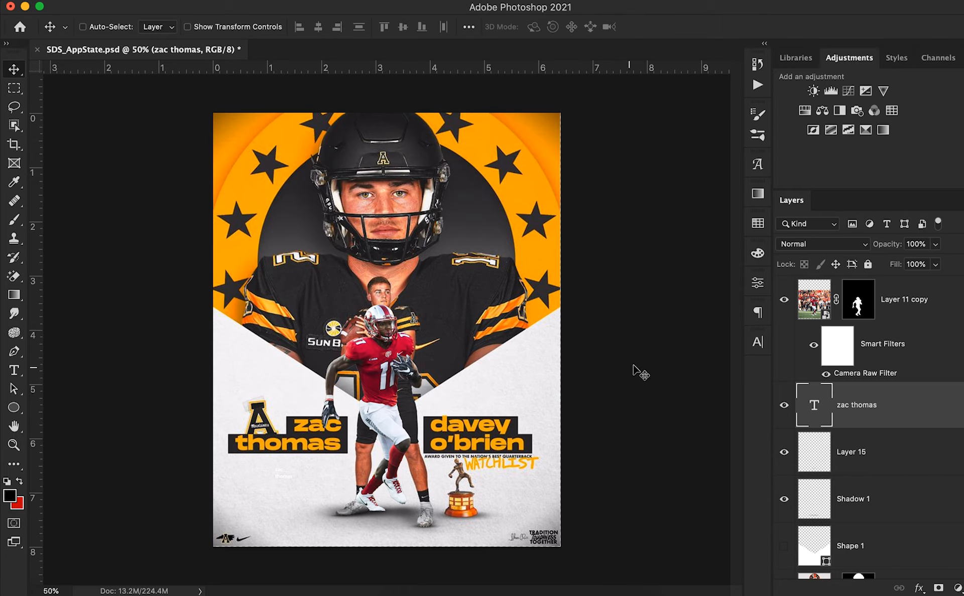
# Format the new name text in Ginger Pro Regular at 39 pt with 26 pt leading
pyautogui.click(757, 341)
pyautogui.click(602, 382)
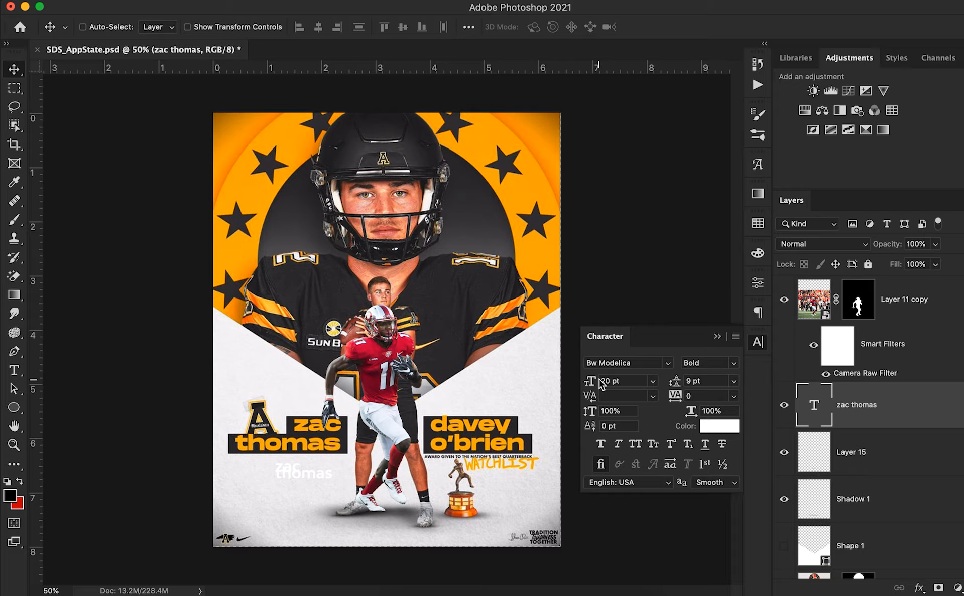
pyautogui.moveTo(670, 384); pyautogui.dragTo(675, 384)
pyautogui.moveTo(592, 381); pyautogui.dragTo(596, 380)
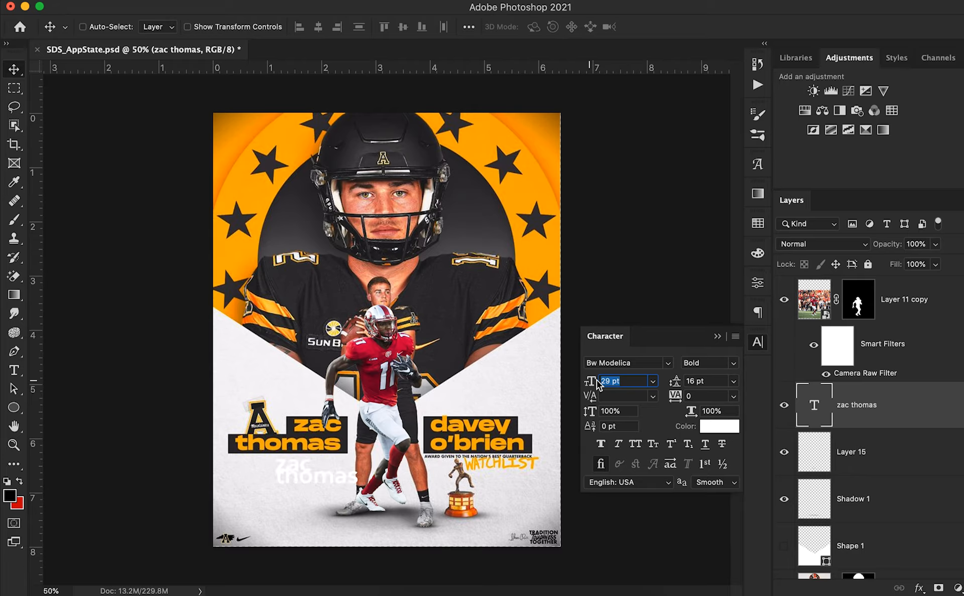
pyautogui.moveTo(672, 382); pyautogui.dragTo(681, 380)
pyautogui.click(668, 363)
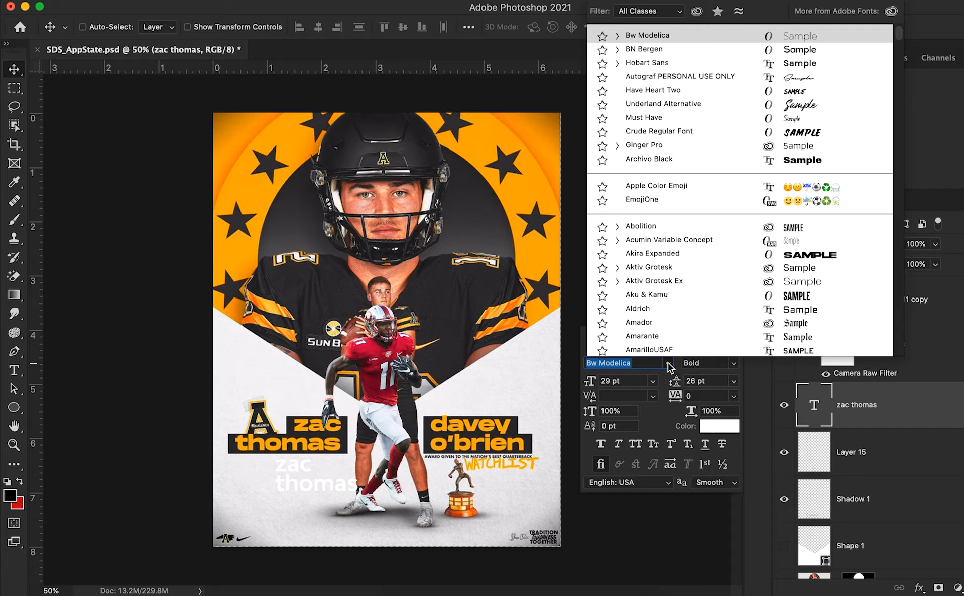
pyautogui.click(634, 145)
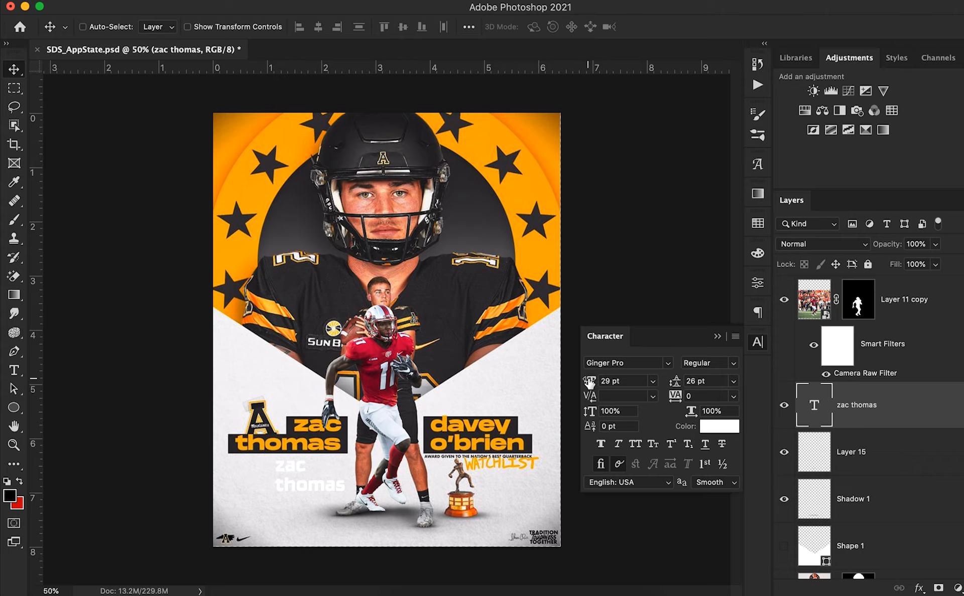
pyautogui.moveTo(589, 382); pyautogui.dragTo(595, 379)
# Color the name text dark #2c2a30, sampled from the reference name box, and move it clear of the running player
pyautogui.click(709, 432)
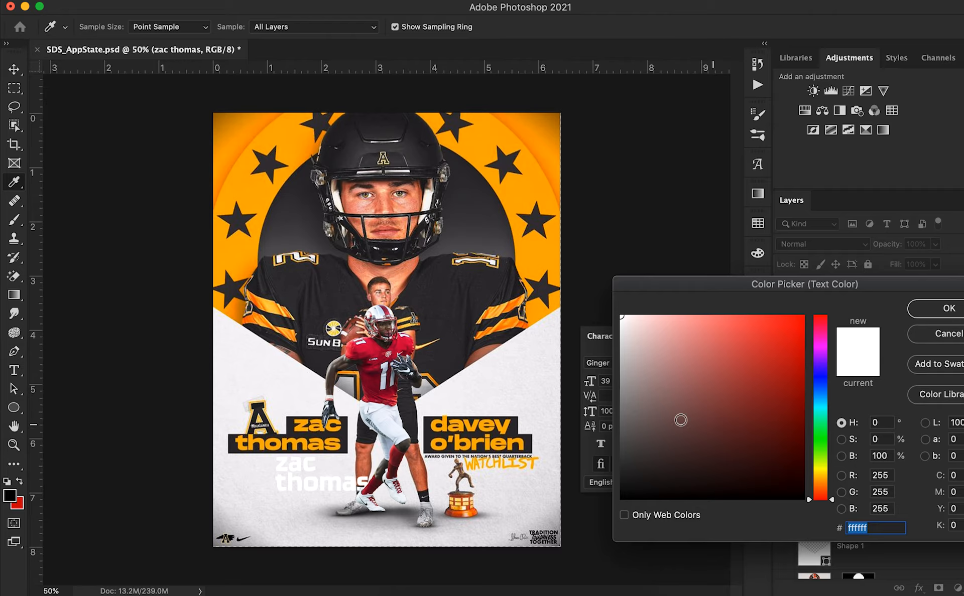
pyautogui.click(435, 432)
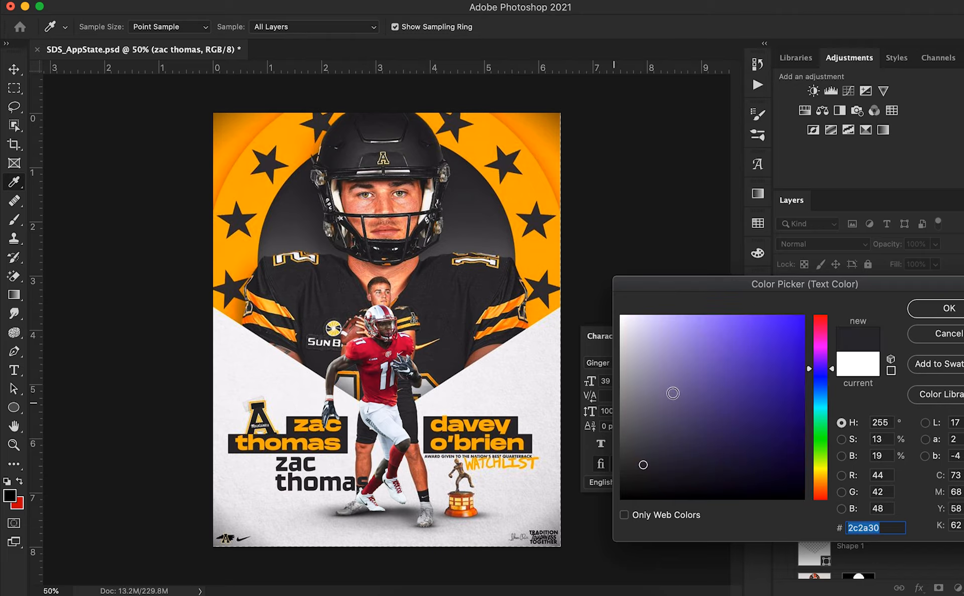
pyautogui.click(949, 308)
pyautogui.press('v')
pyautogui.moveTo(396, 466); pyautogui.dragTo(359, 473)
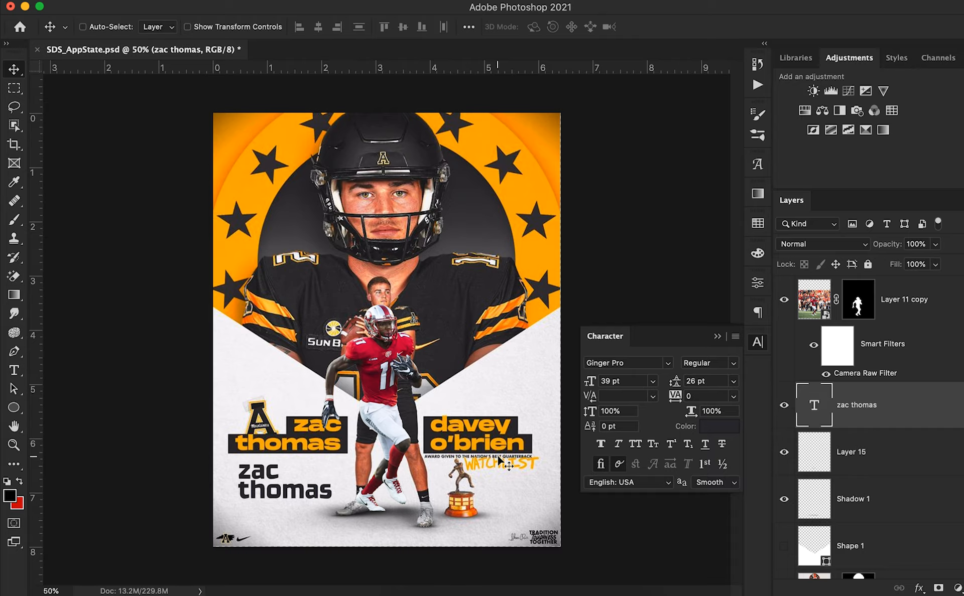
pyautogui.click(758, 313)
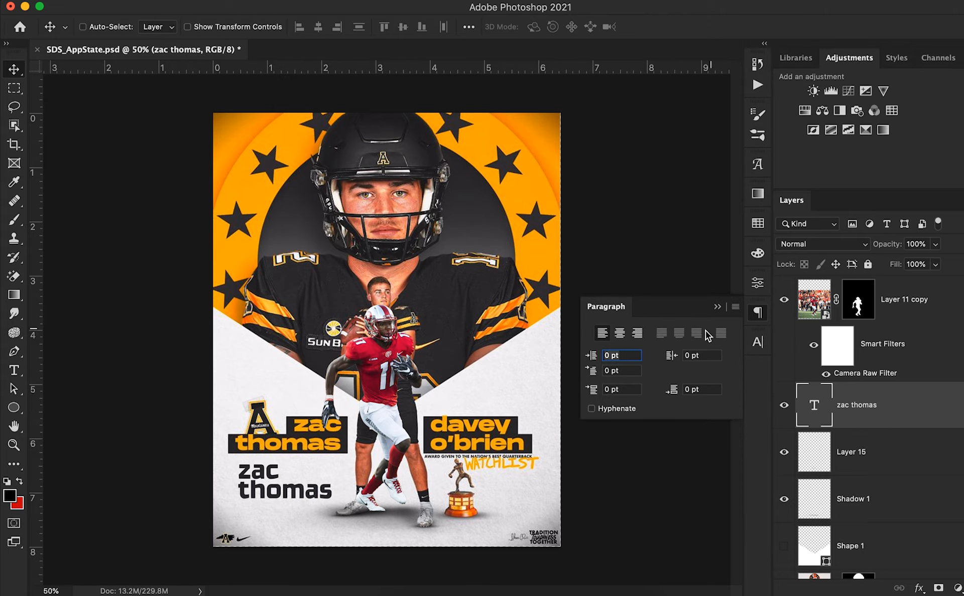
pyautogui.click(638, 334)
pyautogui.moveTo(235, 476); pyautogui.dragTo(337, 474)
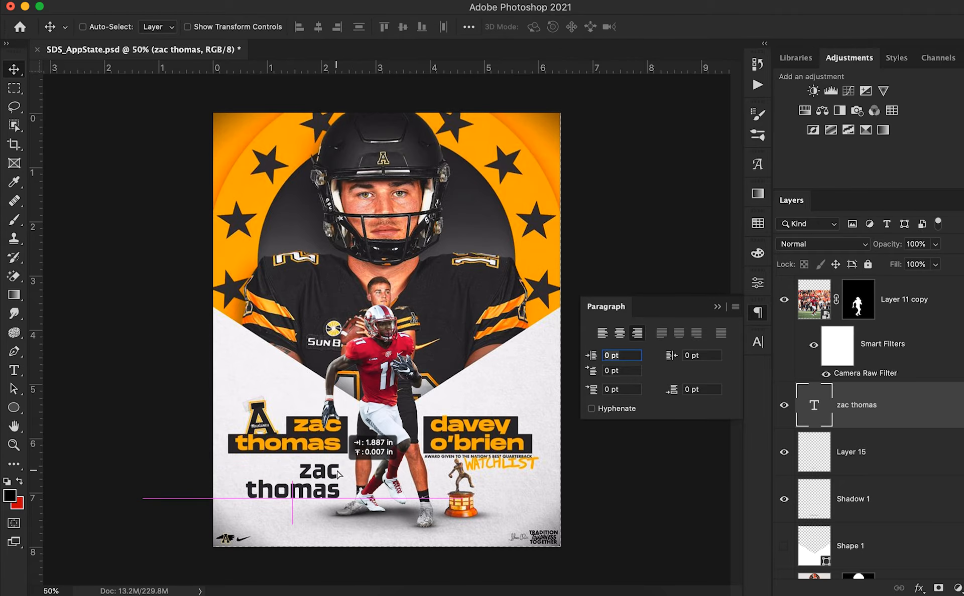
# Widen the name text to 110% horizontal scale and shift it slightly toward the player
pyautogui.click(758, 344)
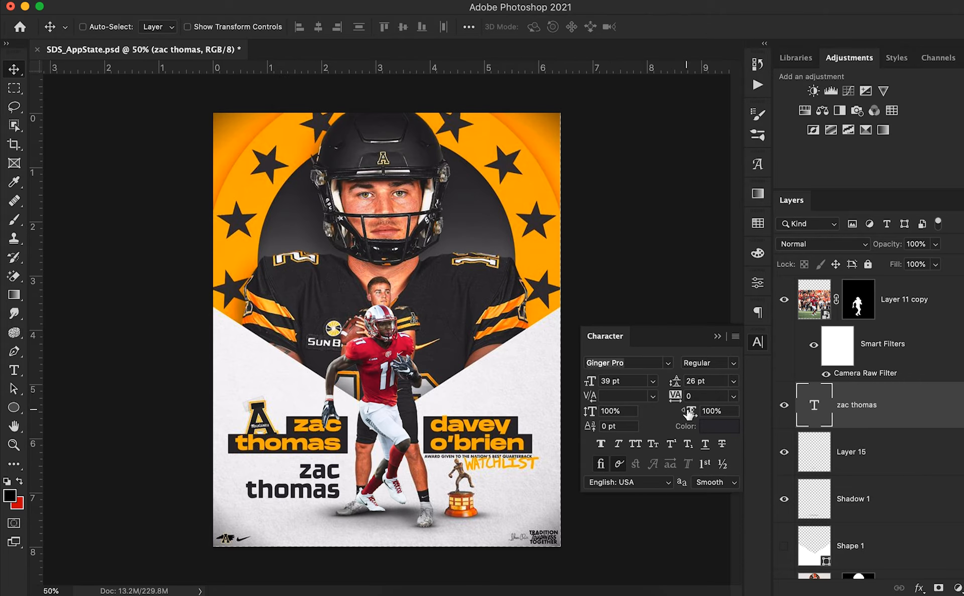
pyautogui.moveTo(692, 416)
pyautogui.mouseDown()
pyautogui.moveTo(701, 414)
pyautogui.moveTo(685, 414)
pyautogui.mouseUp()
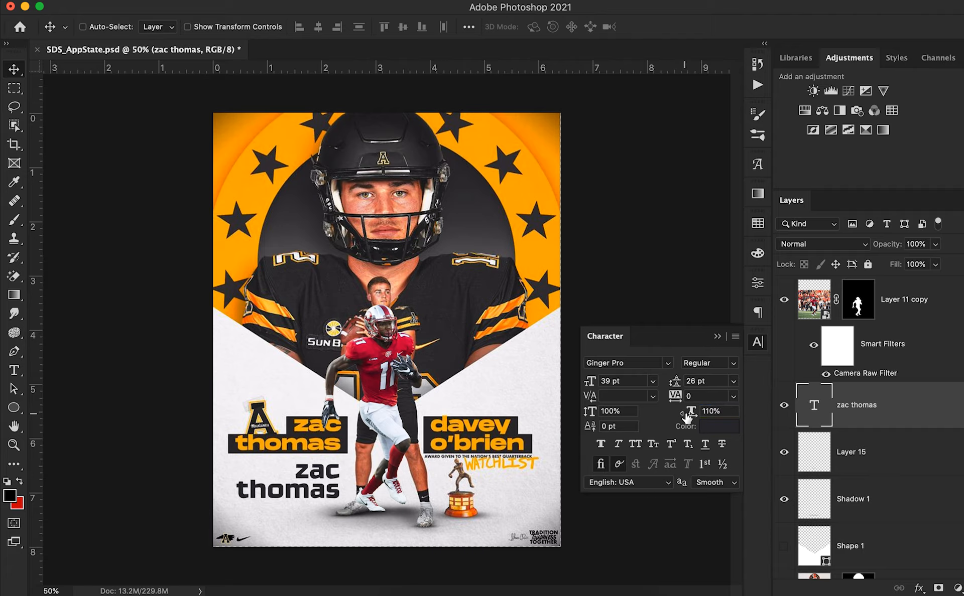
pyautogui.moveTo(399, 483)
pyautogui.mouseDown()
pyautogui.moveTo(398, 439)
pyautogui.moveTo(404, 486)
pyautogui.mouseUp()
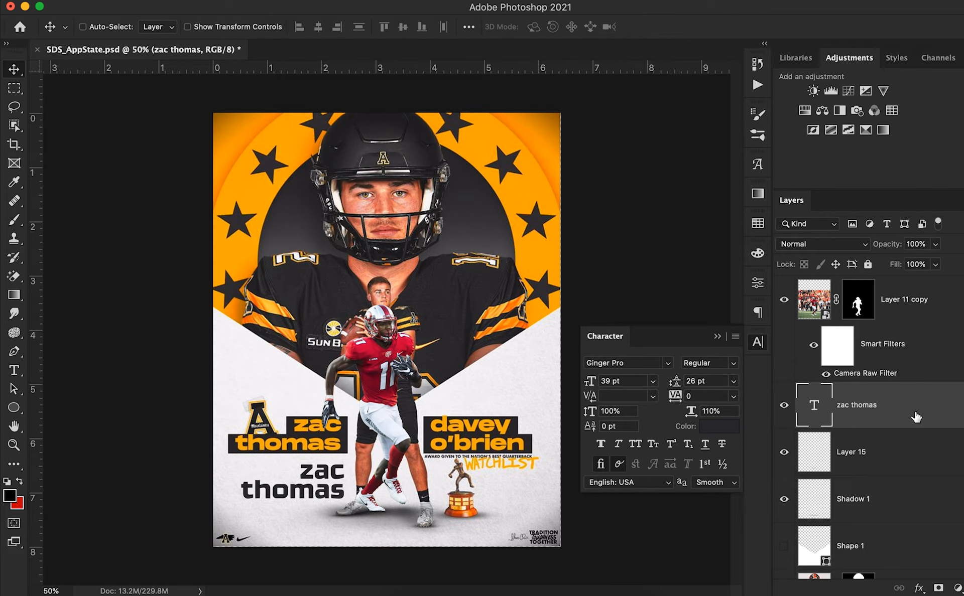
# Duplicate the "zac thomas" text layer and place the copy on the opposite side of the player, over the trophy
pyautogui.moveTo(920, 411); pyautogui.dragTo(921, 390)
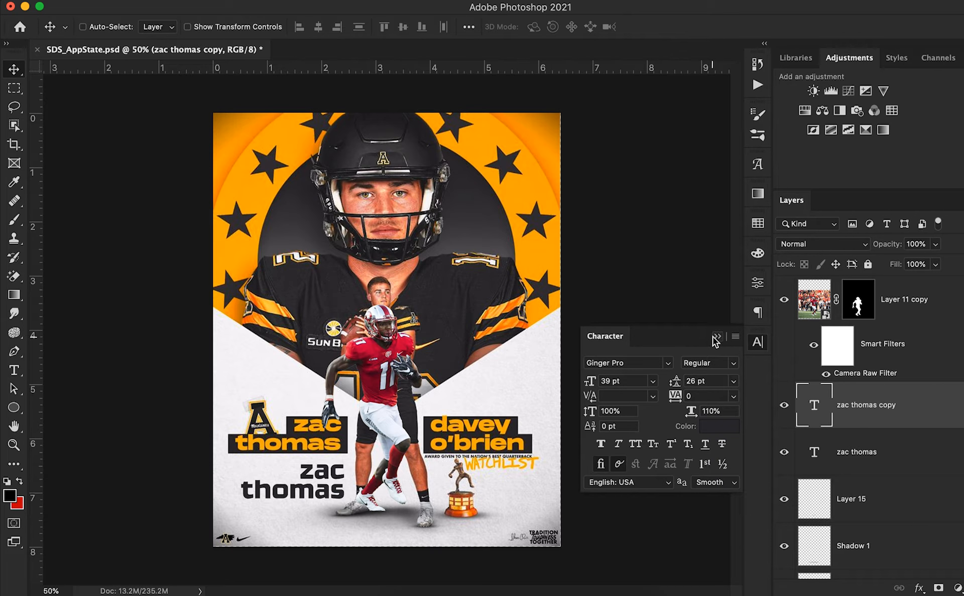
pyautogui.click(717, 337)
pyautogui.rightClick(360, 486)
pyautogui.click(290, 471)
pyautogui.moveTo(290, 471); pyautogui.dragTo(491, 477)
# Left-align the copied text and reposition it beneath the reference "davey o'brien" block
pyautogui.click(756, 312)
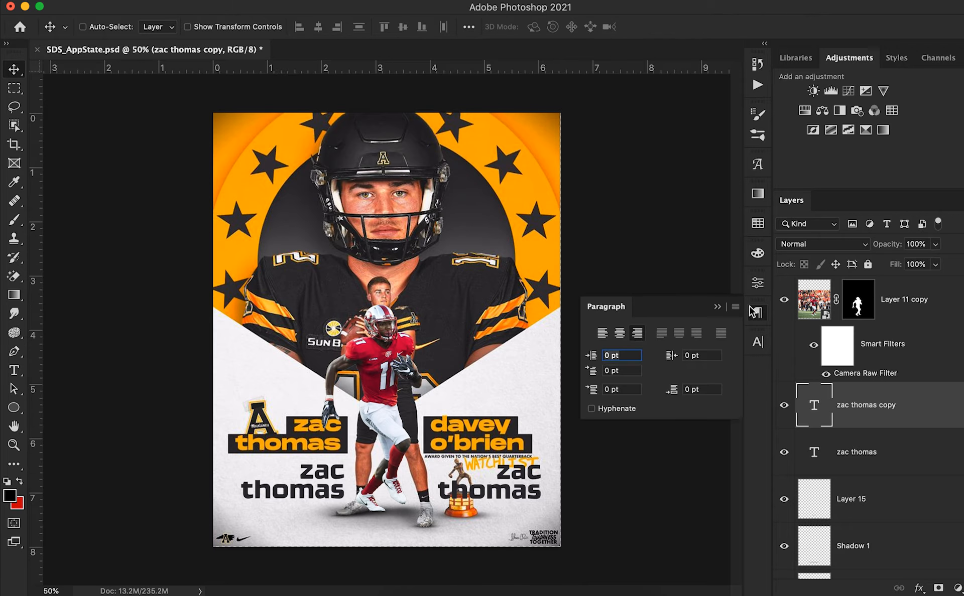
pyautogui.click(606, 333)
pyautogui.moveTo(580, 491); pyautogui.dragTo(472, 490)
# Replace the copied text with "davey" and "o'brien" on two lines
pyautogui.press('t')
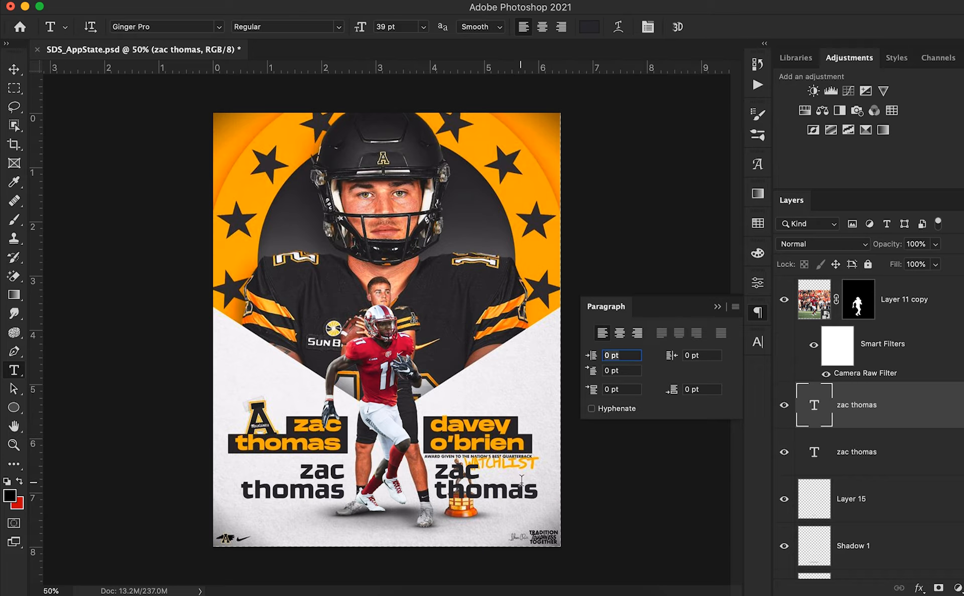
pyautogui.moveTo(533, 492); pyautogui.dragTo(340, 452)
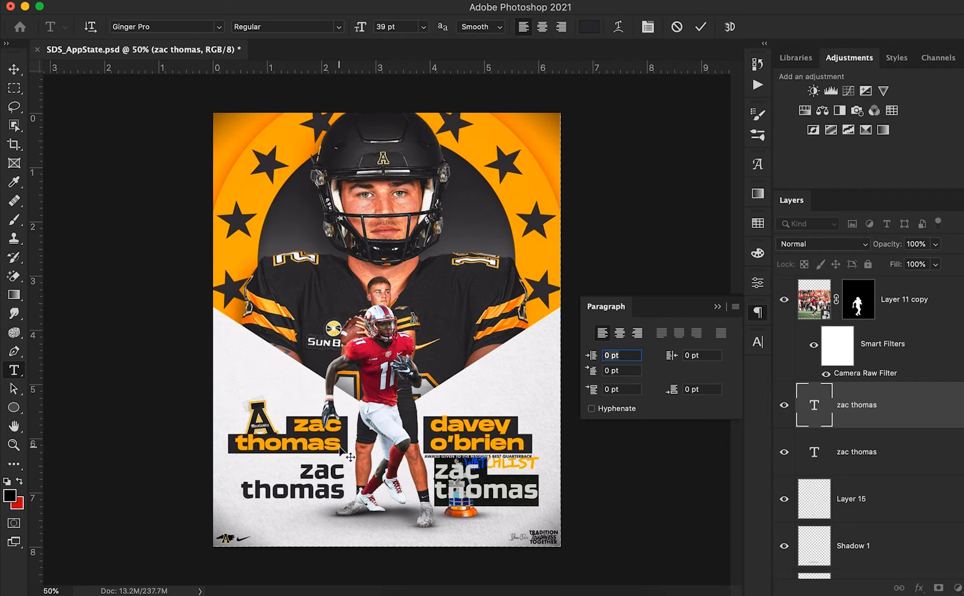
pyautogui.write('davey')
pyautogui.press('Return')
pyautogui.write("o'brien")
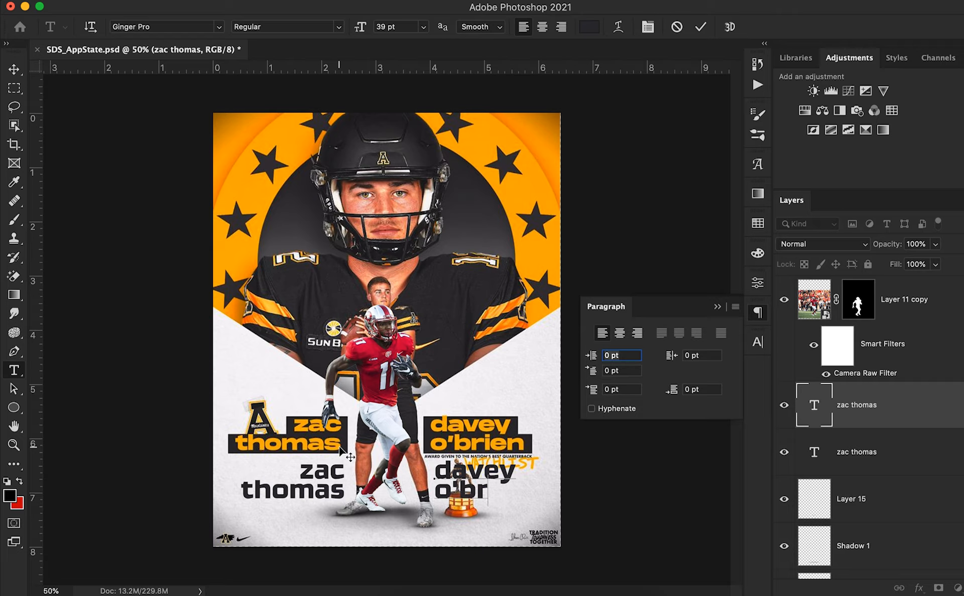
pyautogui.click(14, 69)
# Move both name texts together up over the reference name blocks and set their size to 38 pt
pyautogui.keyDown('shift'); pyautogui.click(855, 455); pyautogui.keyUp('shift')
pyautogui.moveTo(475, 485); pyautogui.dragTo(477, 439)
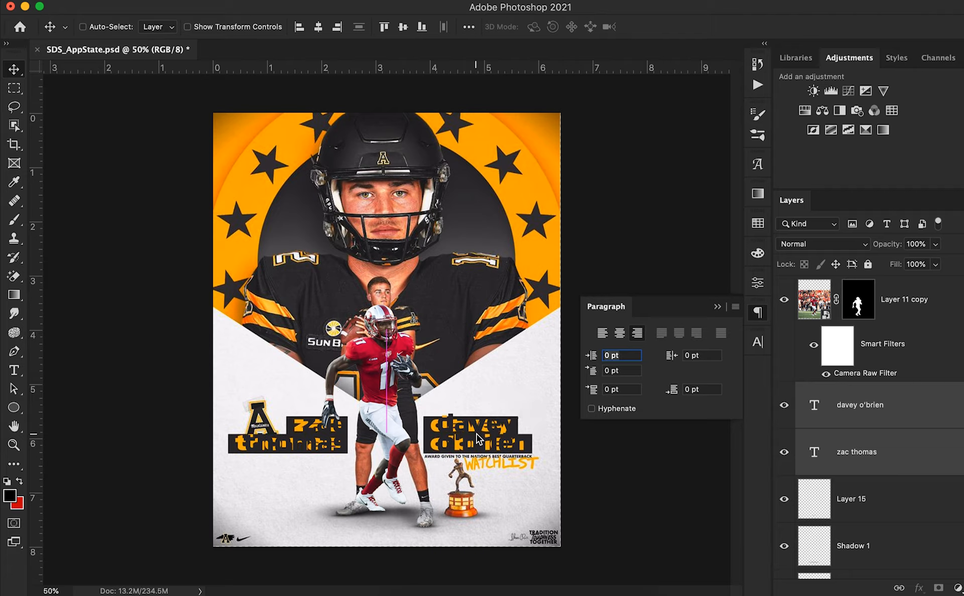
pyautogui.click(758, 343)
pyautogui.moveTo(589, 385); pyautogui.dragTo(589, 384)
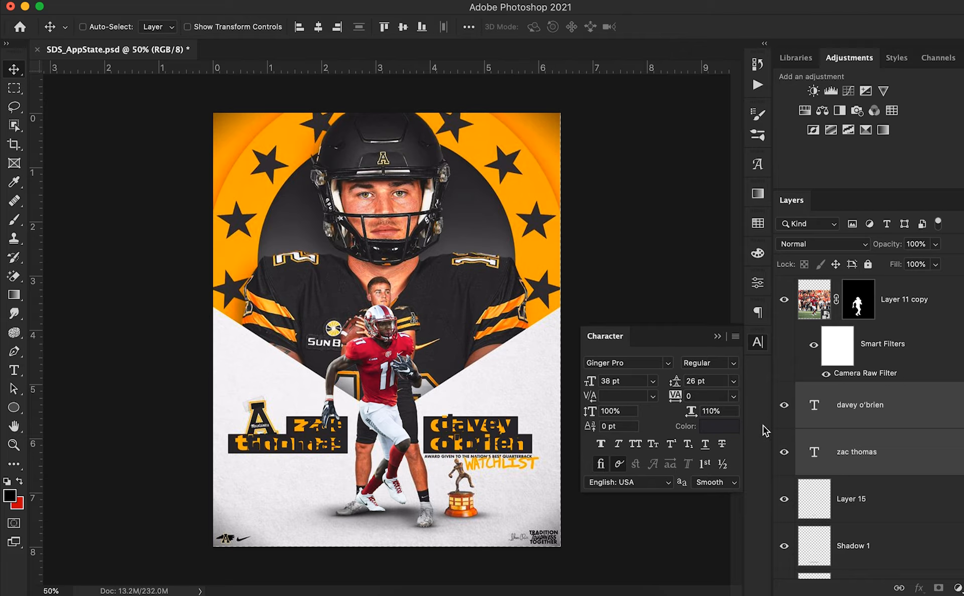
# Recolor both name texts orange, sampled from the poster's orange background
pyautogui.click(728, 430)
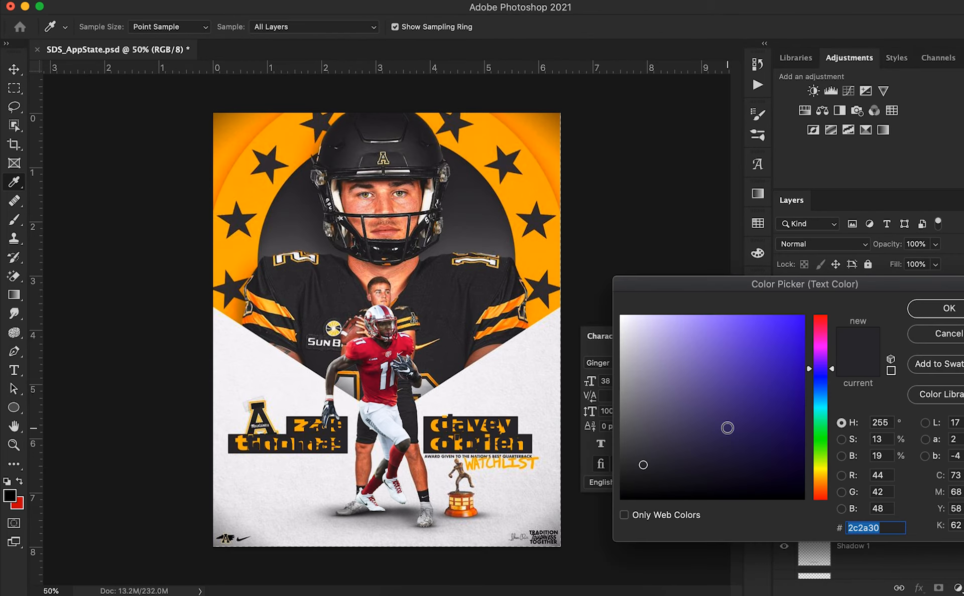
pyautogui.click(525, 193)
pyautogui.click(948, 311)
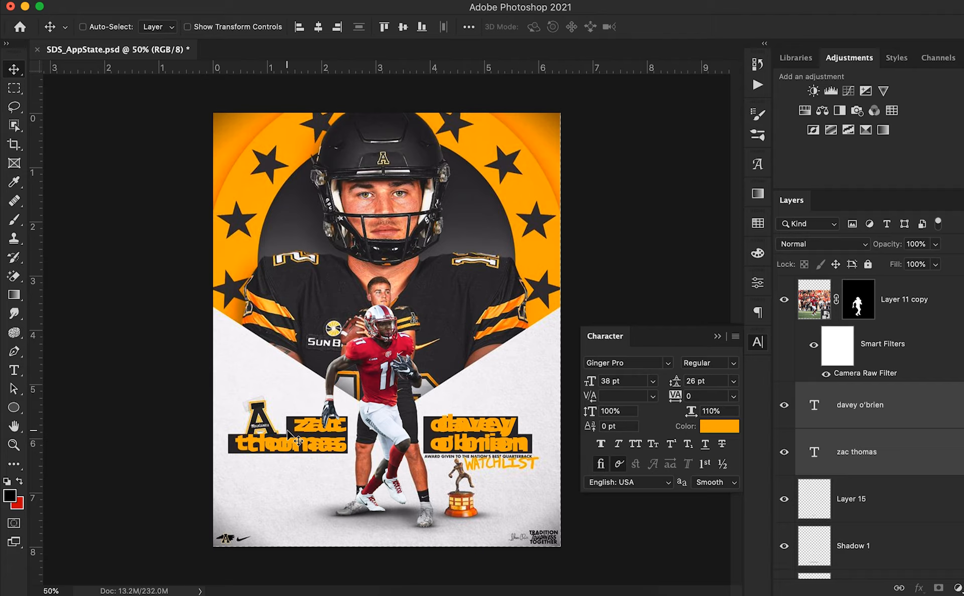
# Draw a rectangle of about 1.11 × 0.45 in behind the word "zac", on a shape layer above Layer 15
pyautogui.click(882, 494)
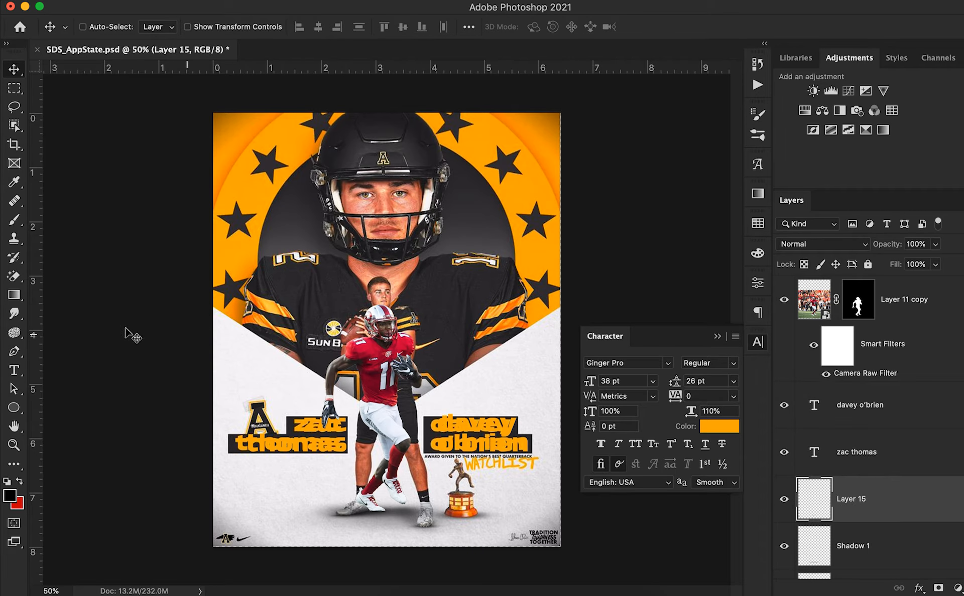
pyautogui.click(14, 408)
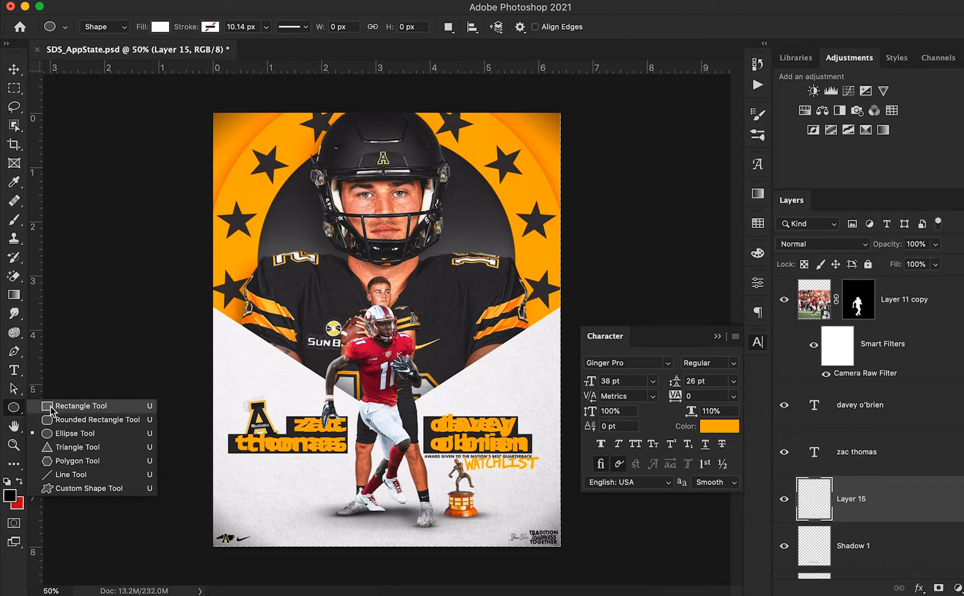
pyautogui.click(64, 407)
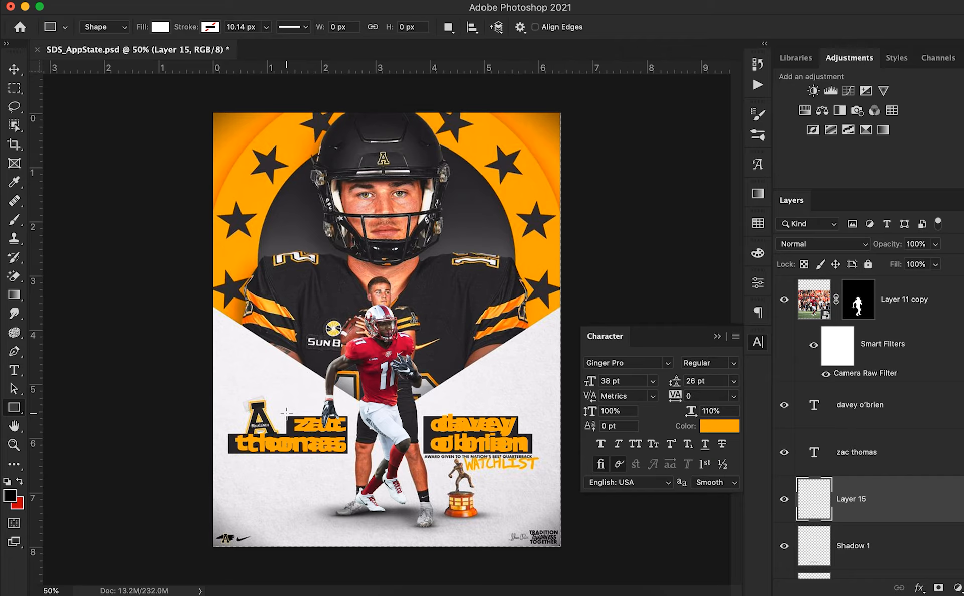
pyautogui.moveTo(287, 413); pyautogui.dragTo(347, 438)
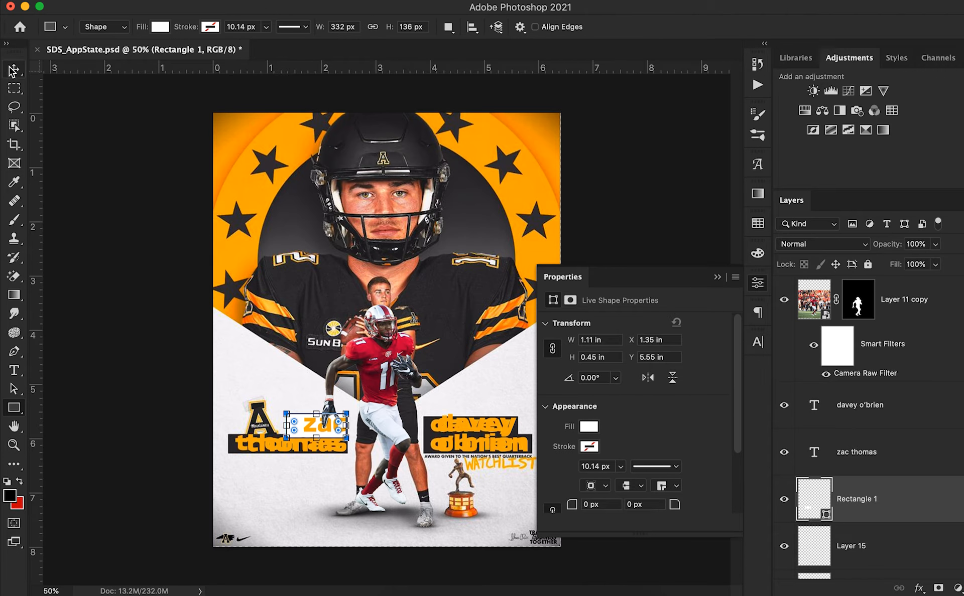
pyautogui.press('v')
# Fill the rectangle behind "zac" with dark #2b2a2d, sampled from the reference box, and nudge it right to X 1.41 in
pyautogui.doubleClick(826, 515)
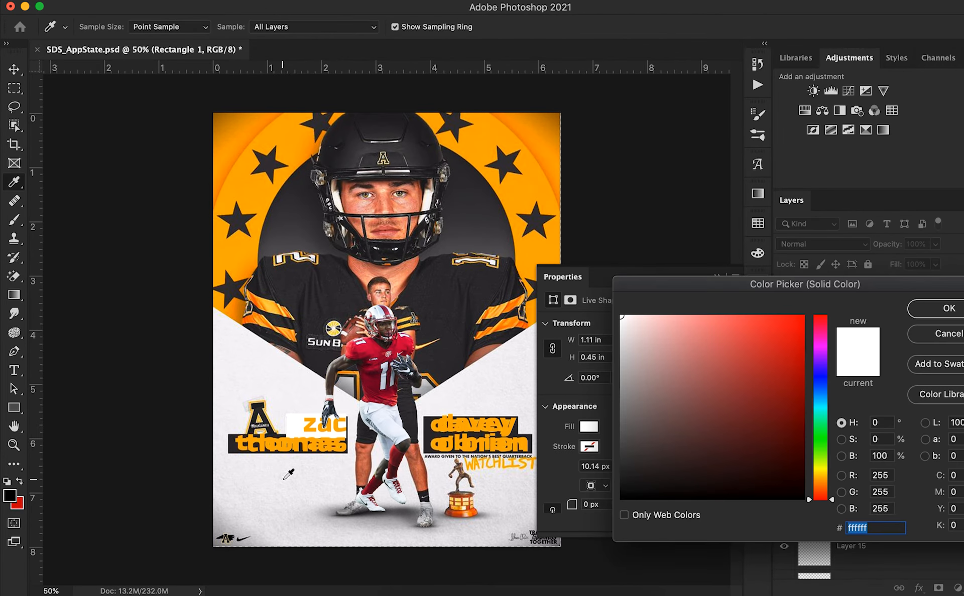
pyautogui.click(235, 449)
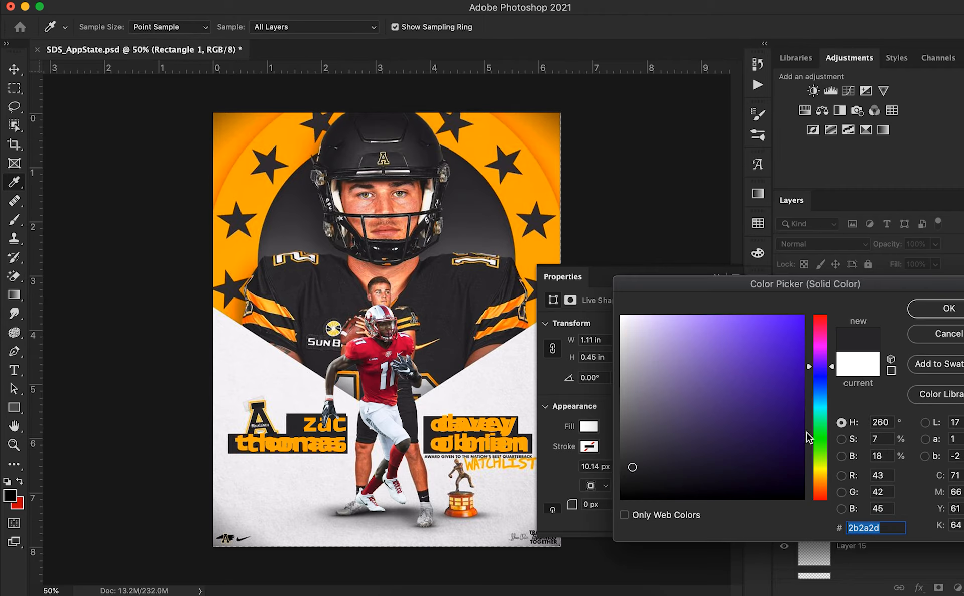
pyautogui.click(951, 312)
pyautogui.press('Right')
pyautogui.press('Right')
pyautogui.press('Right')
pyautogui.press('Right')
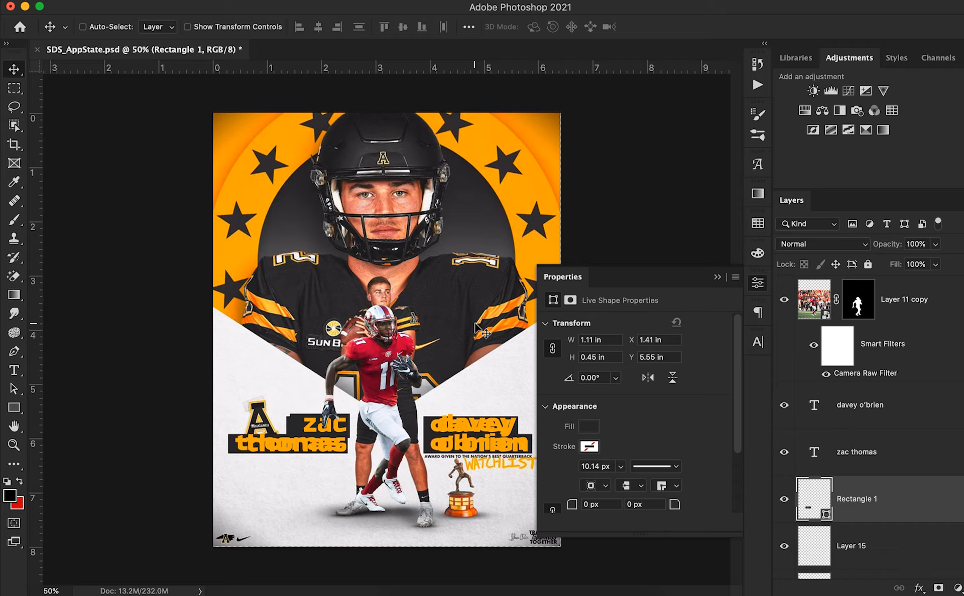
# Duplicate the rectangle behind "zac", move the copy down to Y 5.88 in behind "thomas", and widen it leftward to 2.04 in
pyautogui.scroll(-1, 911, 495)
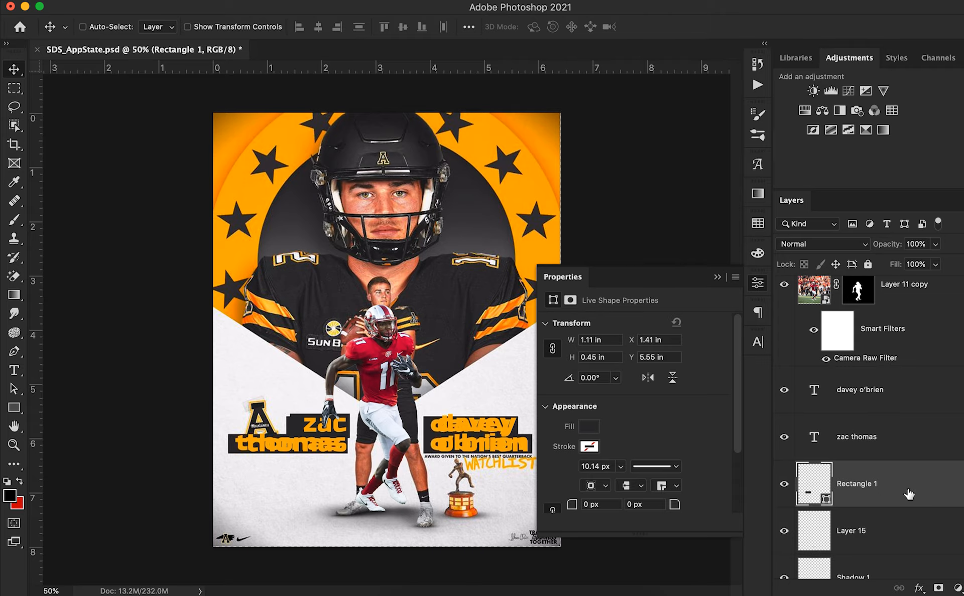
pyautogui.keyDown('alt'); pyautogui.moveTo(909, 494); pyautogui.dragTo(915, 510); pyautogui.keyUp('alt')
pyautogui.moveTo(391, 414); pyautogui.dragTo(394, 432)
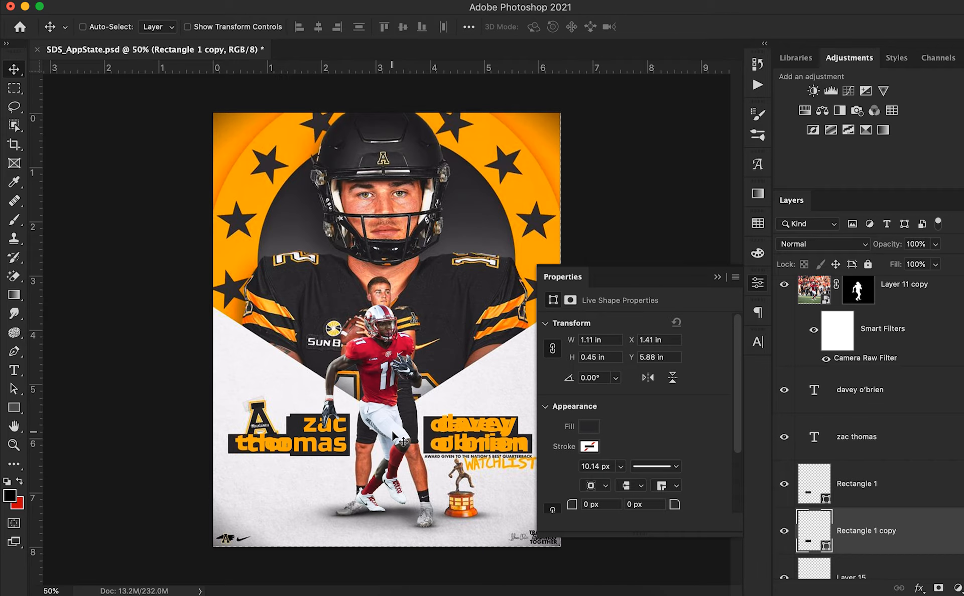
pyautogui.hotkey('ctrl', 't')
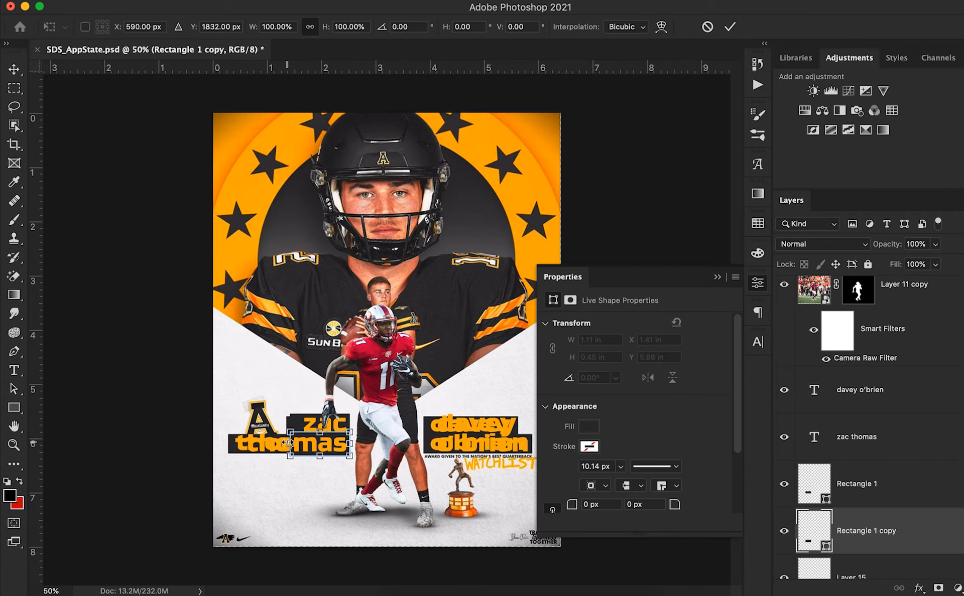
pyautogui.moveTo(287, 443); pyautogui.dragTo(235, 442)
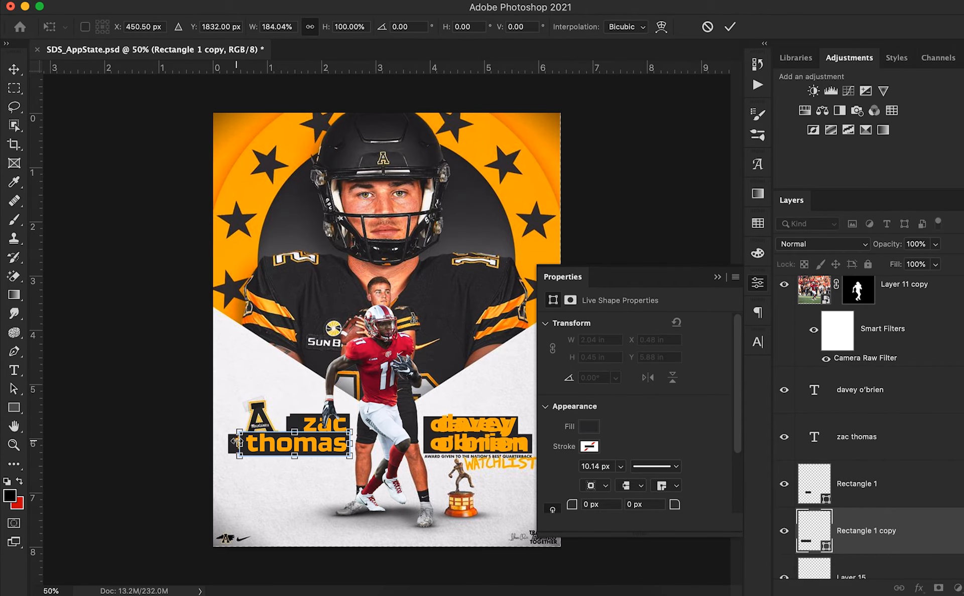
pyautogui.click(730, 27)
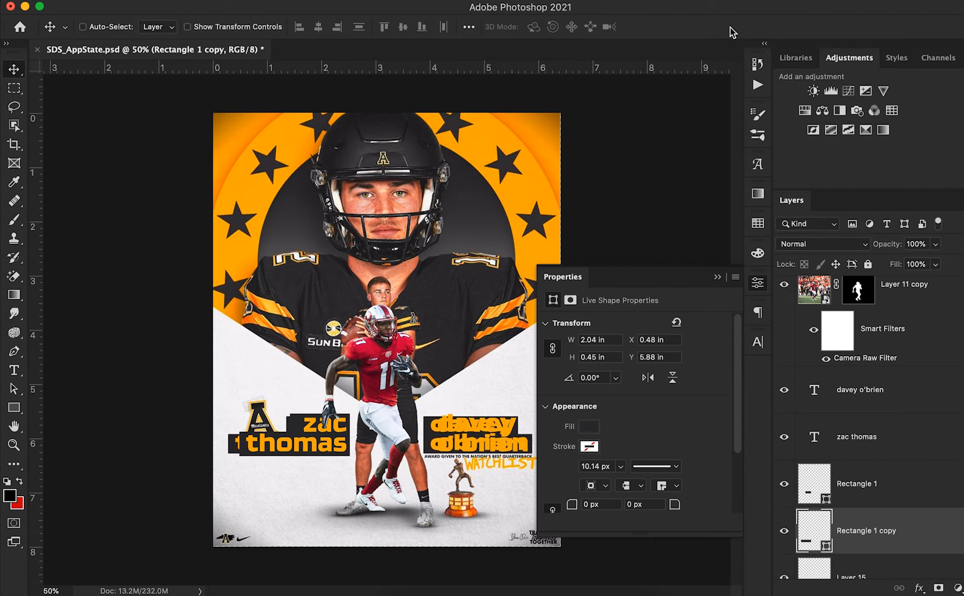
pyautogui.press('super+z')
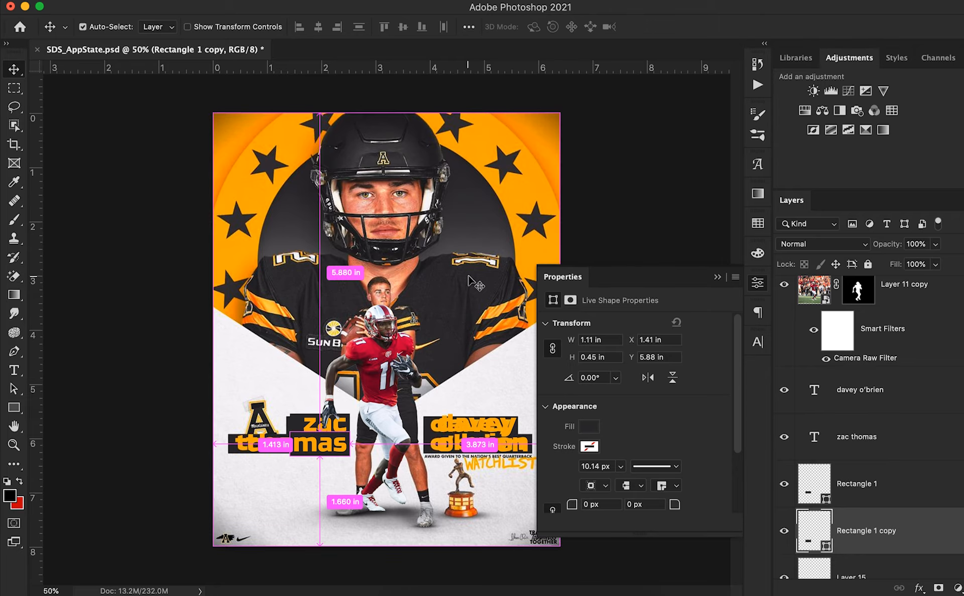
pyautogui.press('super+t')
pyautogui.moveTo(290, 448); pyautogui.dragTo(213, 449)
pyautogui.press('super+z')
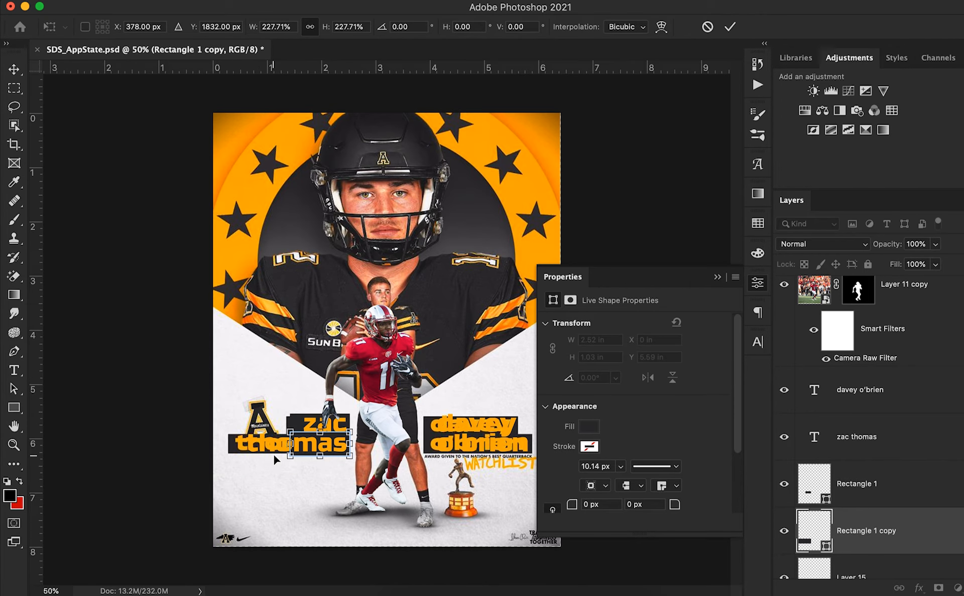
pyautogui.click(708, 27)
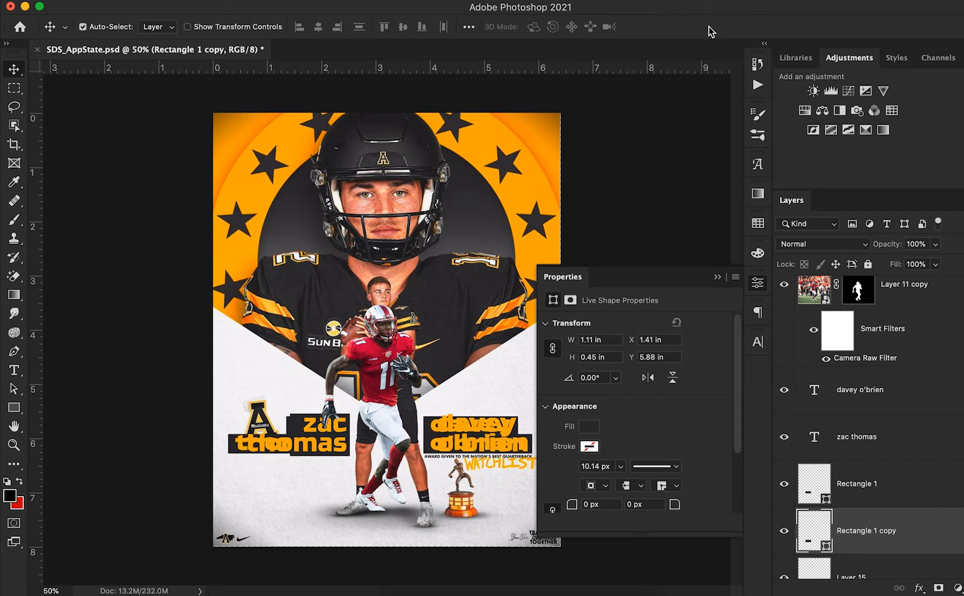
pyautogui.press('super')
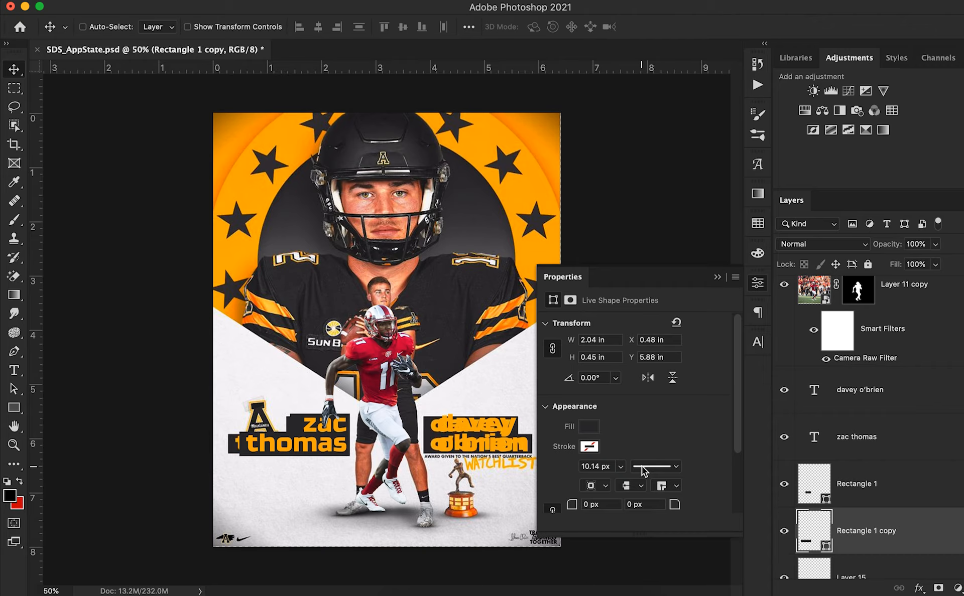
# Make the white V-shaped base layer Shape 1 visible so it covers the reference name blocks
pyautogui.scroll(-3, 837, 520)
pyautogui.scroll(-5, 857, 474)
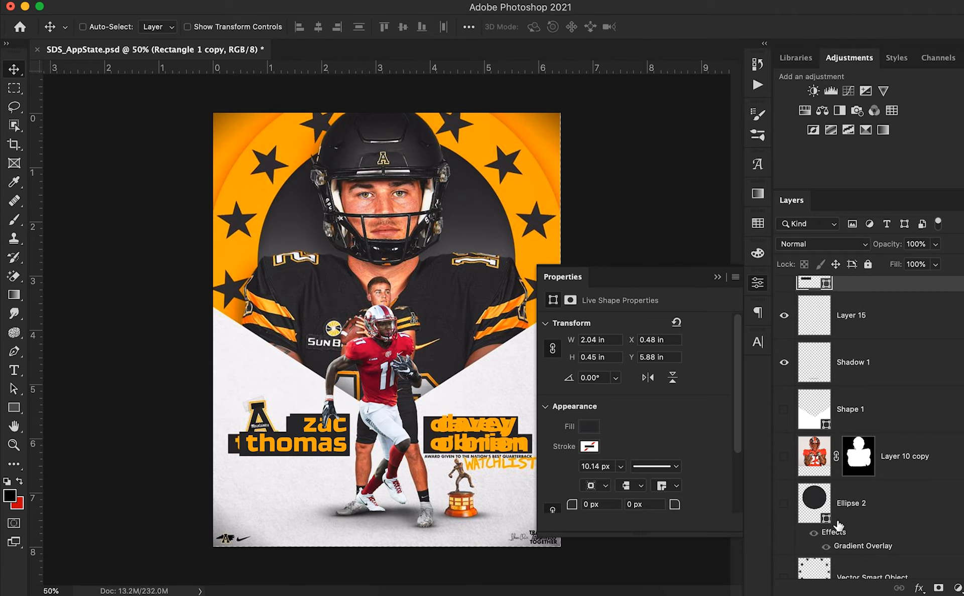
pyautogui.click(784, 412)
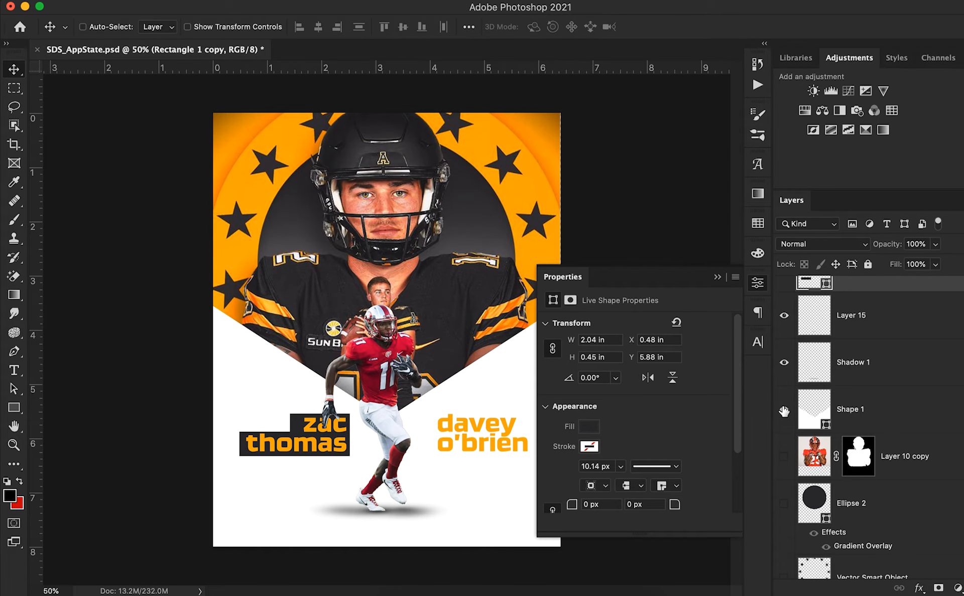
# Narrow the rectangle behind "zac" from its outer left side to a width of 1.02 in
pyautogui.scroll(6, 803, 407)
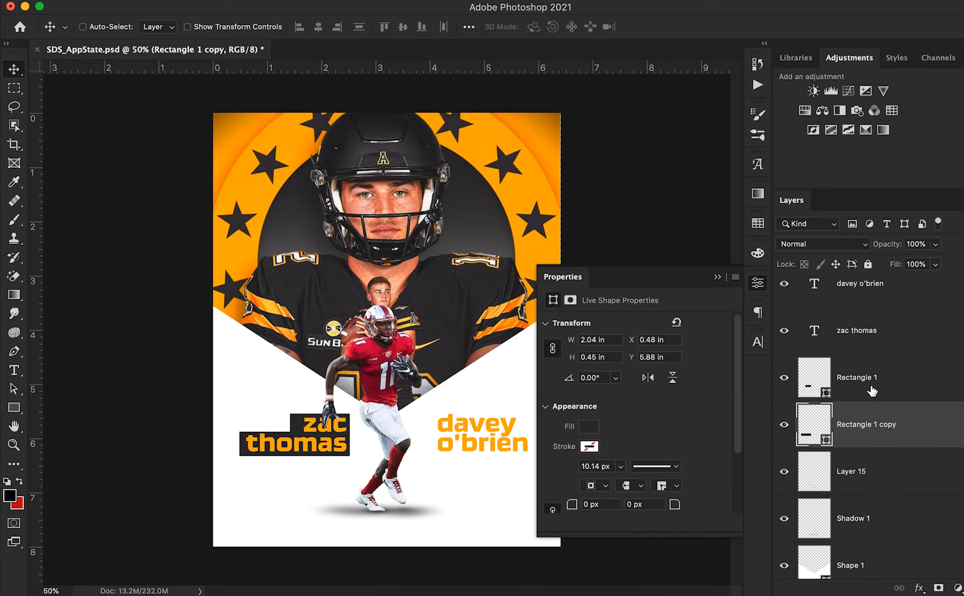
pyautogui.click(872, 391)
pyautogui.hotkey('ctrl', 't')
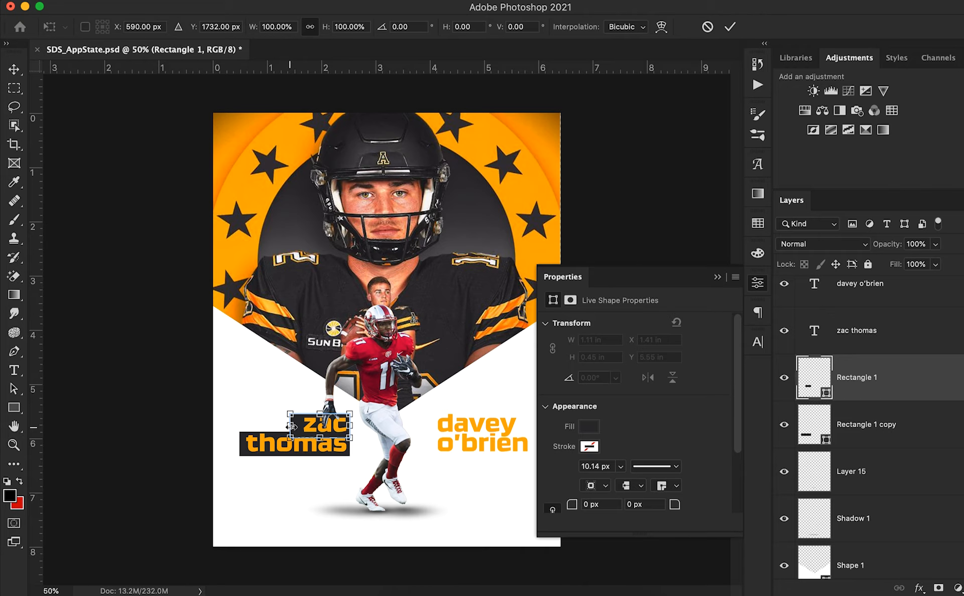
pyautogui.moveTo(291, 426); pyautogui.dragTo(297, 427)
pyautogui.click(732, 26)
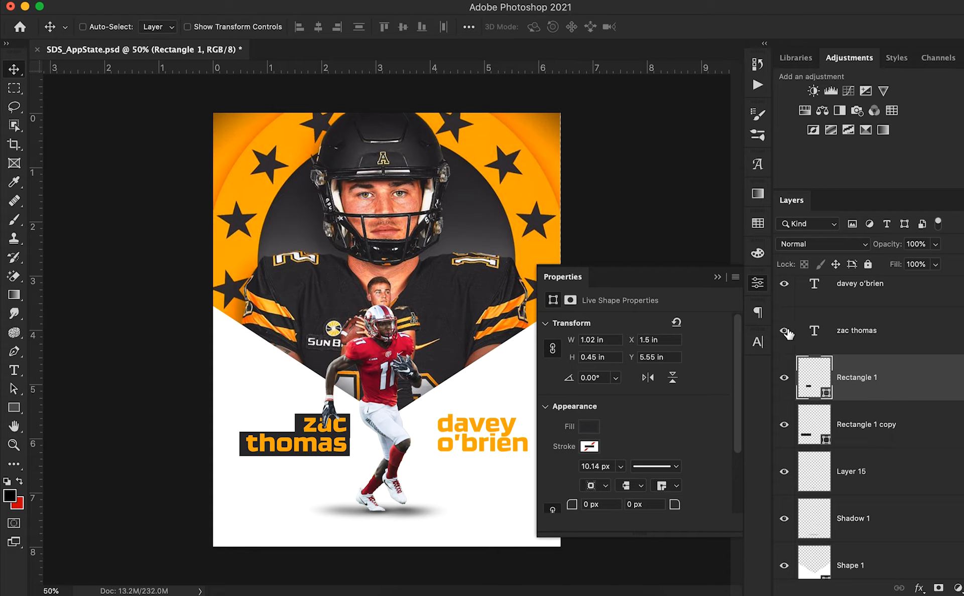
pyautogui.click(717, 278)
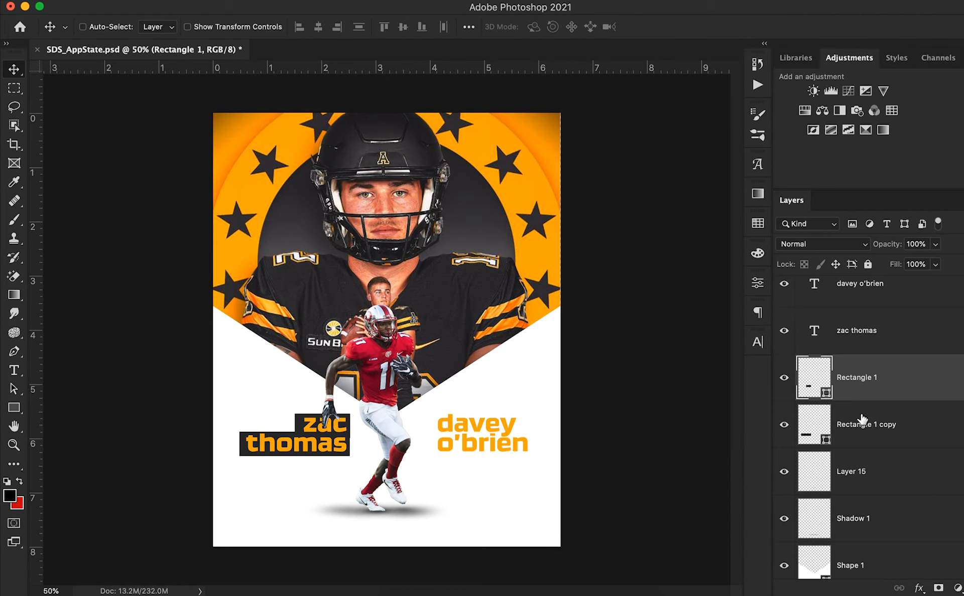
# Duplicate the rectangle behind "thomas" to just below the "davey o'brien" text layer and align the copy behind "o'brien"
pyautogui.click(902, 428)
pyautogui.moveTo(902, 428); pyautogui.dragTo(883, 319)
pyautogui.moveTo(349, 402); pyautogui.dragTo(535, 397)
pyautogui.press('Left')
pyautogui.press('Left')
pyautogui.press('Left')
pyautogui.press('Left')
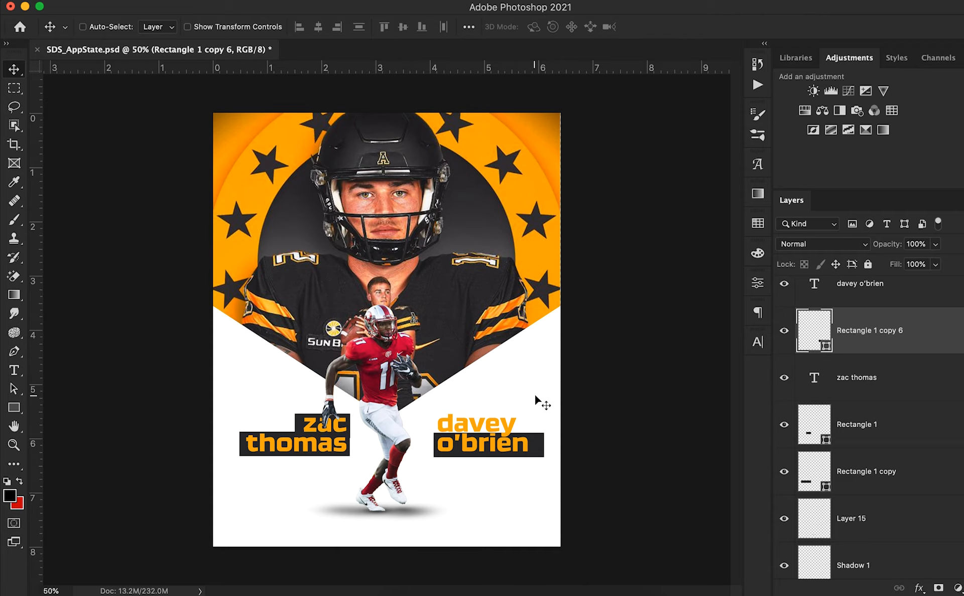
pyautogui.moveTo(536, 396); pyautogui.dragTo(535, 394)
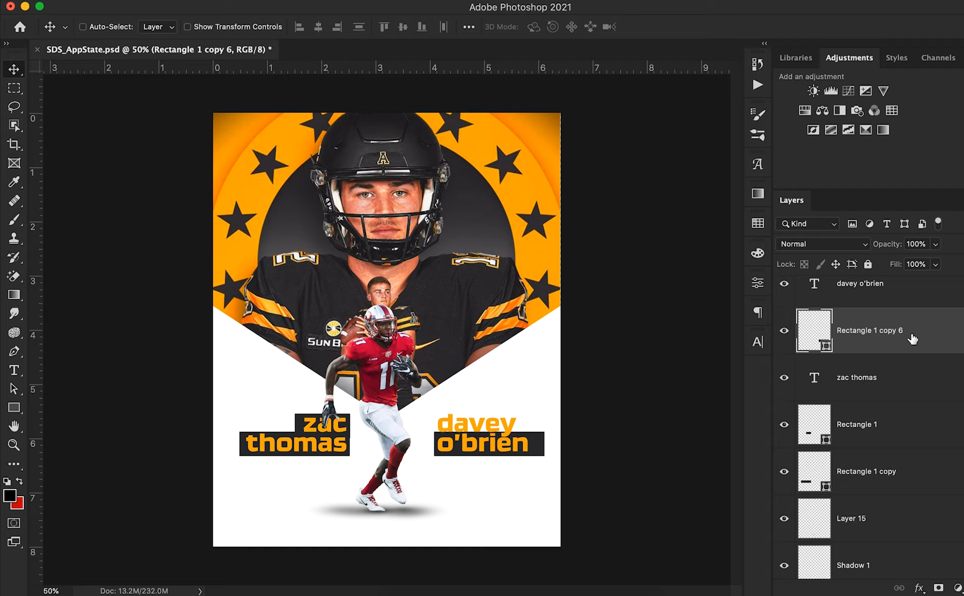
# Duplicate the "o'brien" rectangle, move the copy up behind "davey", and shorten its right side to about 1.72 in wide
pyautogui.moveTo(913, 340); pyautogui.dragTo(914, 316)
pyautogui.moveTo(525, 481); pyautogui.dragTo(526, 462)
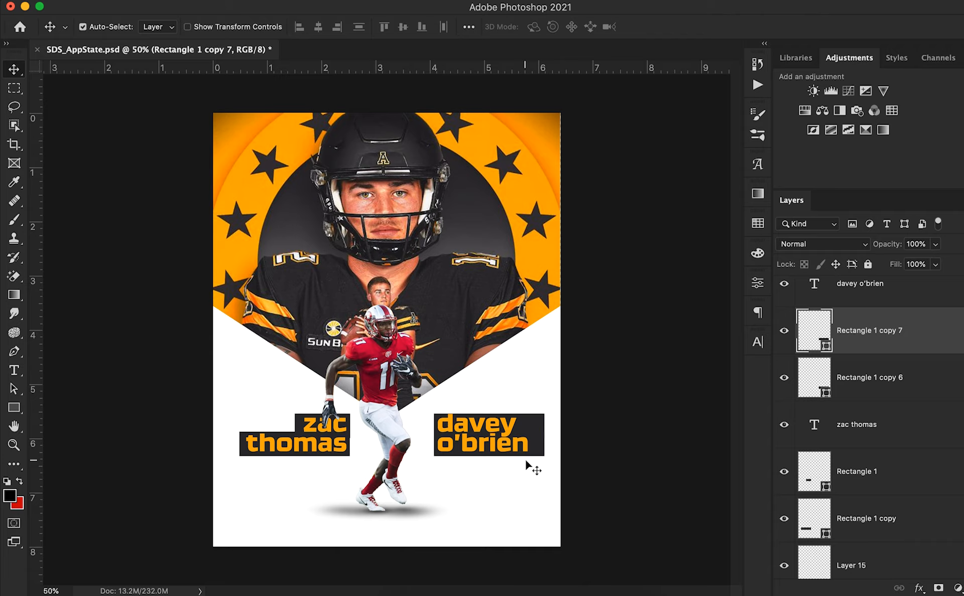
pyautogui.hotkey('ctrl', 't')
pyautogui.moveTo(539, 425); pyautogui.dragTo(521, 430)
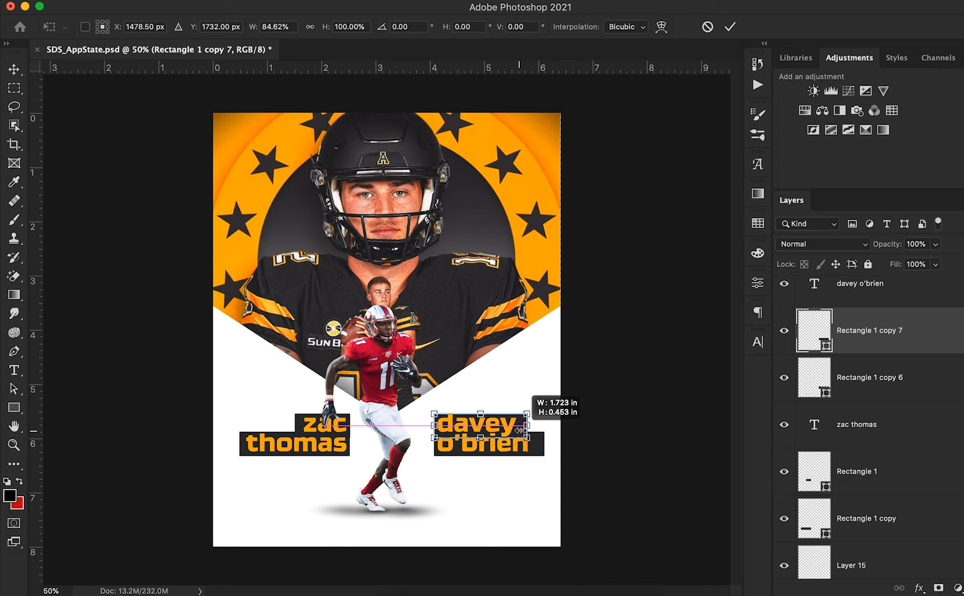
pyautogui.click(729, 27)
# Narrow the rectangle behind "o'brien" from its right side to 91.98% of its width
pyautogui.click(898, 398)
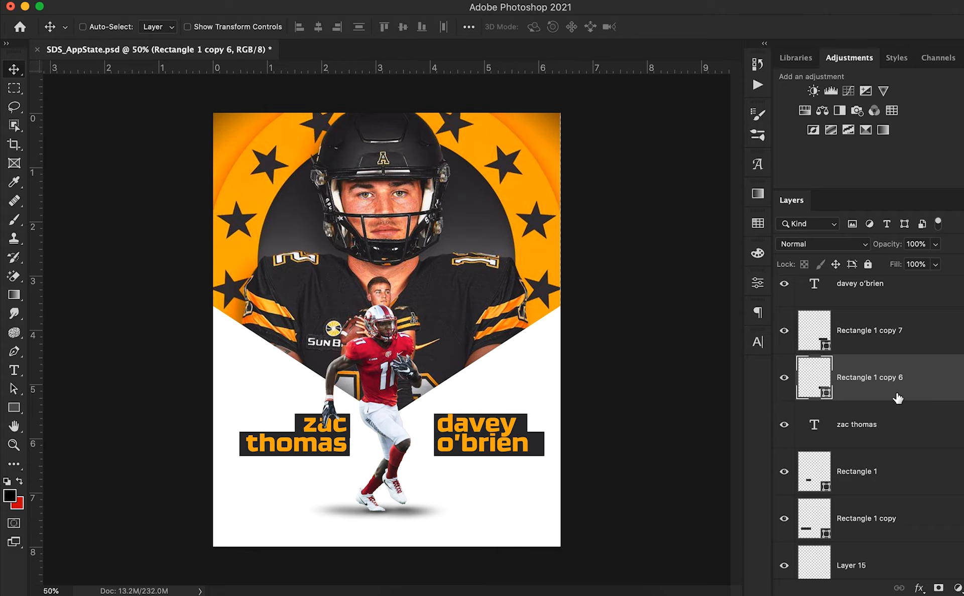
pyautogui.hotkey('ctrl', 't')
pyautogui.moveTo(543, 444); pyautogui.dragTo(542, 449)
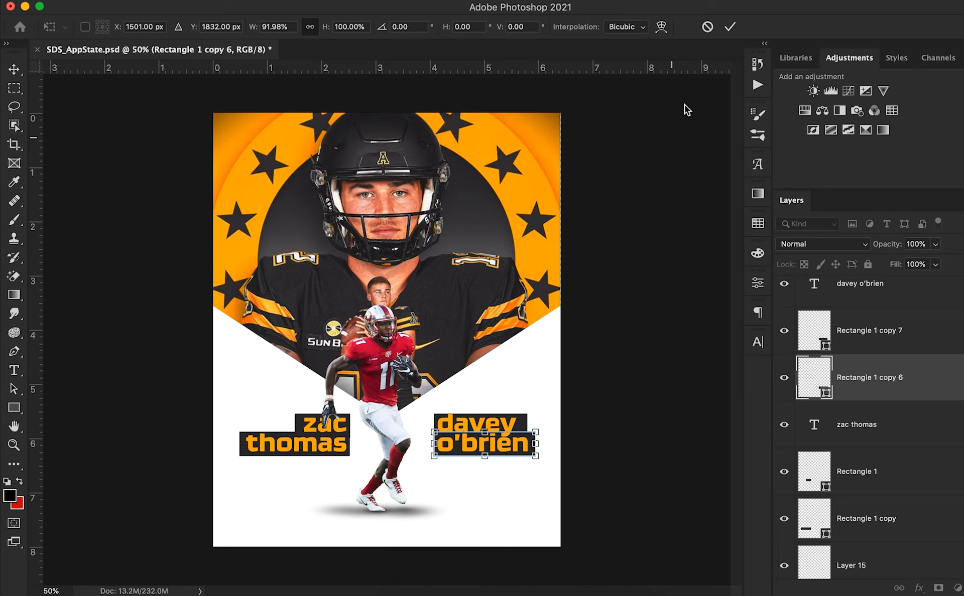
pyautogui.click(731, 26)
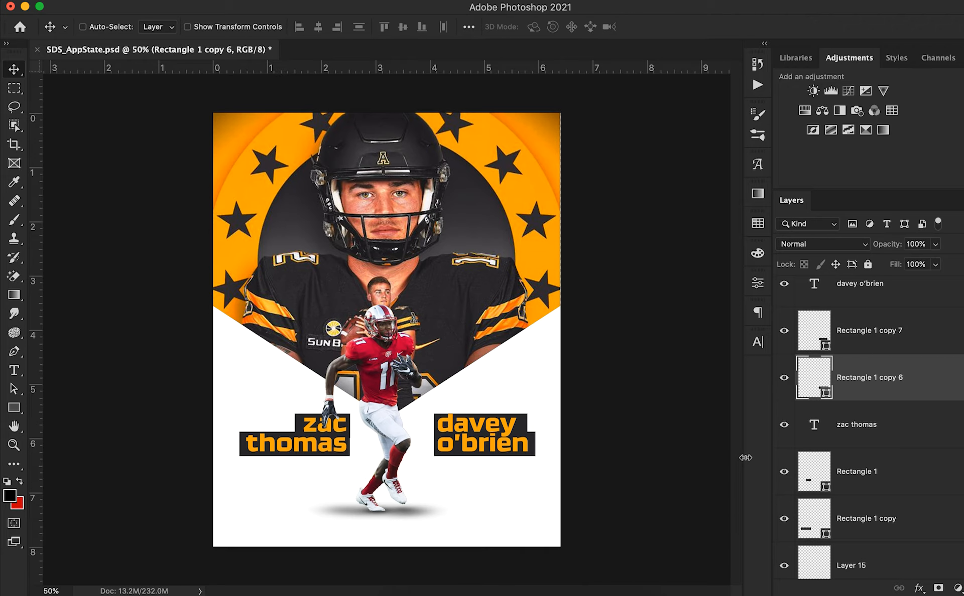
# Hide both name texts, their four rectangles and Shape 1 to reveal the reference poster's lower half
pyautogui.scroll(-3, 879, 543)
pyautogui.scroll(5, 879, 544)
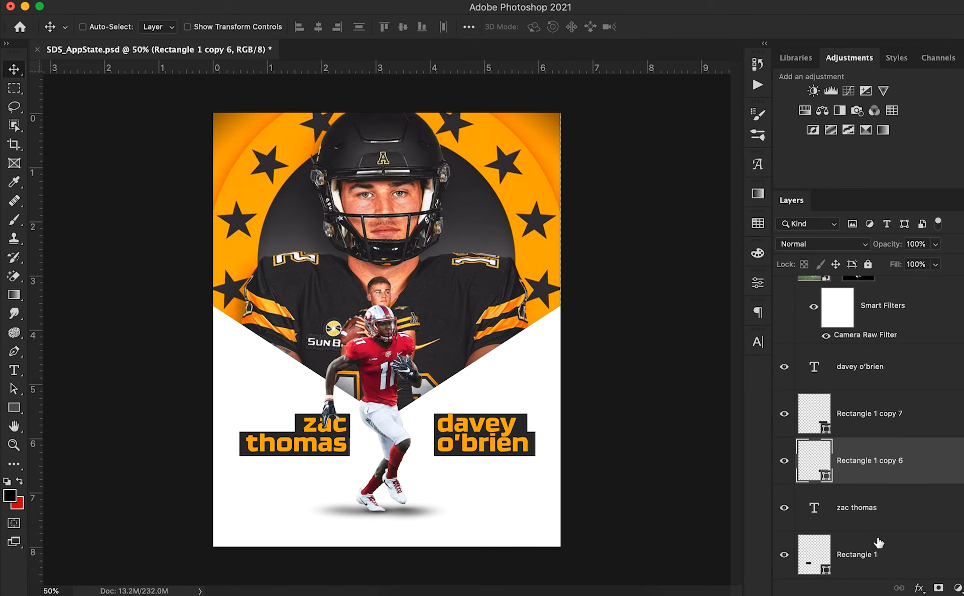
pyautogui.moveTo(782, 413); pyautogui.dragTo(787, 564)
pyautogui.scroll(-1, 786, 565)
pyautogui.click(785, 489)
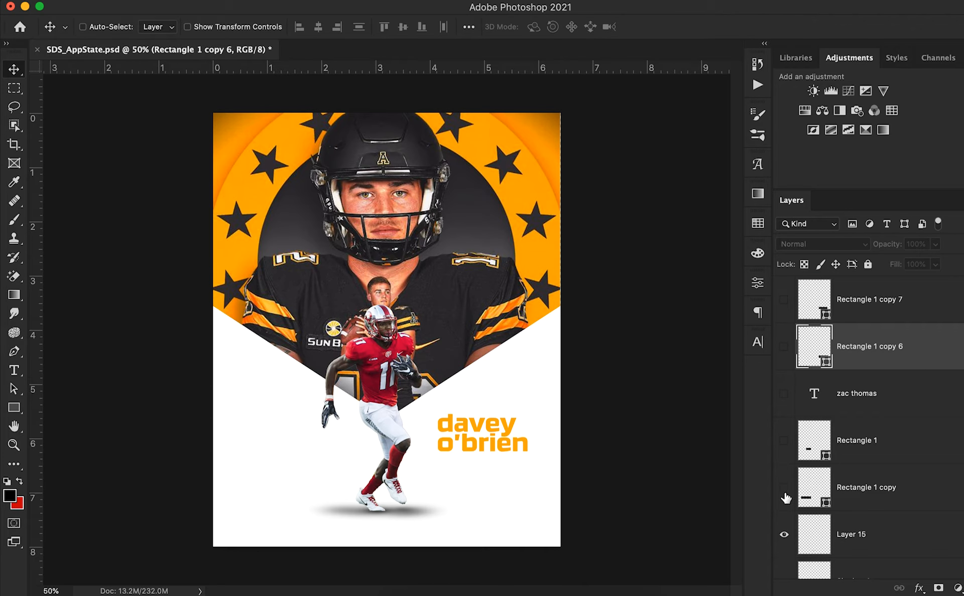
pyautogui.scroll(4, 795, 433)
pyautogui.click(785, 405)
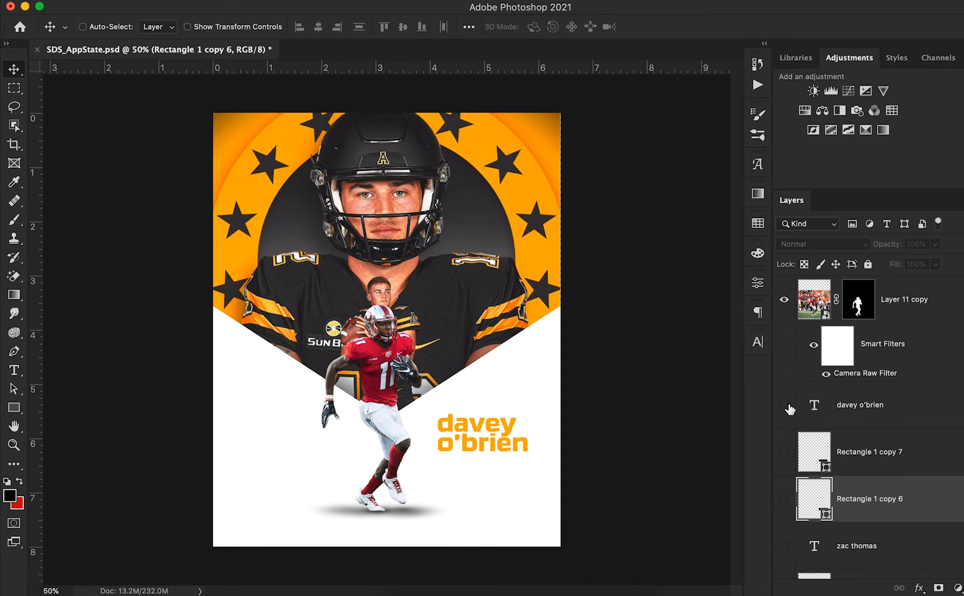
pyautogui.scroll(-6, 787, 405)
pyautogui.scroll(-2, 790, 409)
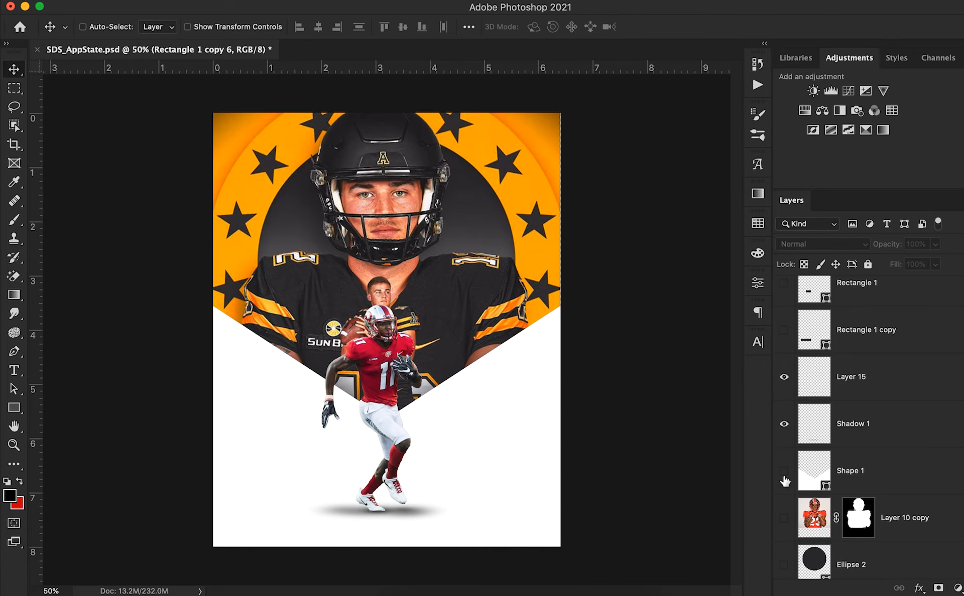
pyautogui.click(785, 477)
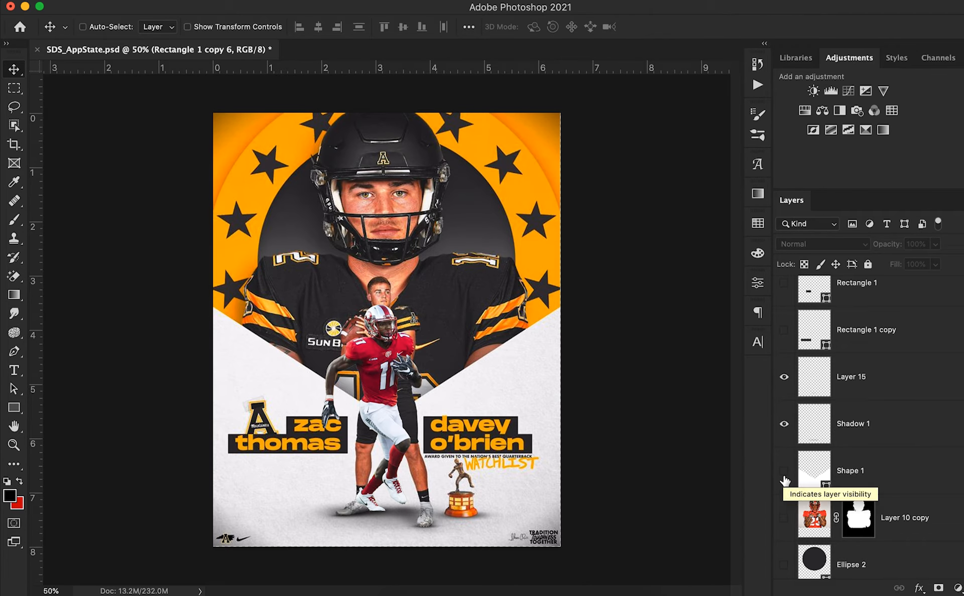
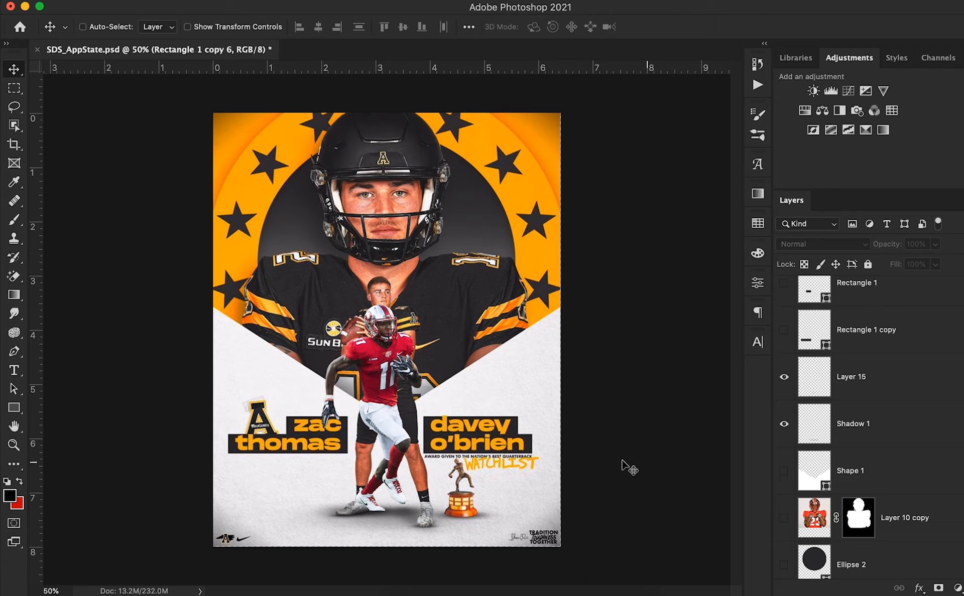
# Add a text line reading "AWARD GIVEN TO THE NATION'S BEST QUARTERBACK" below the "thomas" name block
pyautogui.press('t')
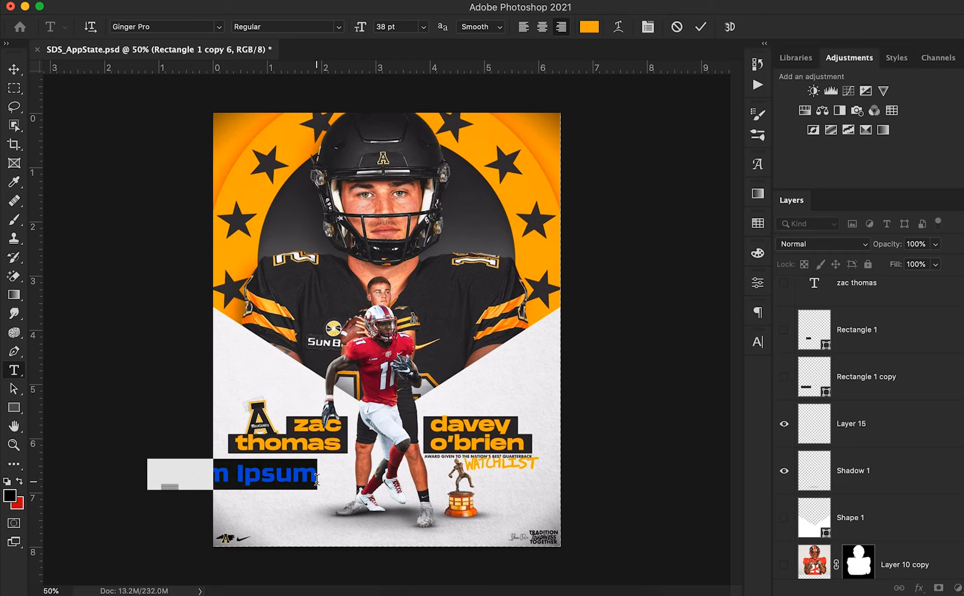
pyautogui.write('AWARD GIV')
pyautogui.write('EN TO THE')
pyautogui.write(" NATION'S")
pyautogui.write(' BEST QUART')
pyautogui.write('ERBACK')
pyautogui.click(14, 69)
# Reduce the award text line to 9 pt and position it just above the "davey o'brien" block
pyautogui.moveTo(304, 489); pyautogui.dragTo(607, 496)
pyautogui.click(757, 343)
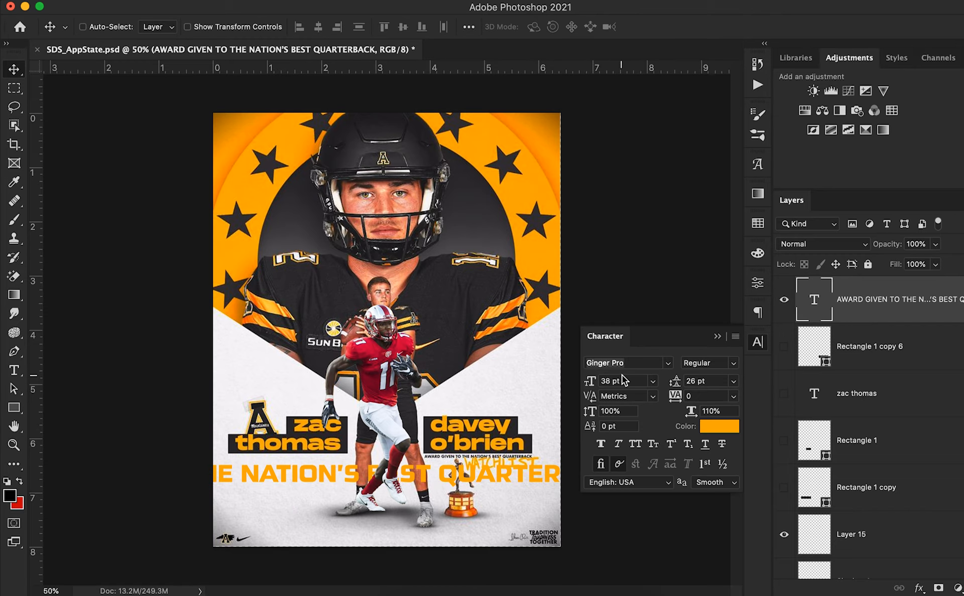
pyautogui.moveTo(590, 381); pyautogui.dragTo(571, 385)
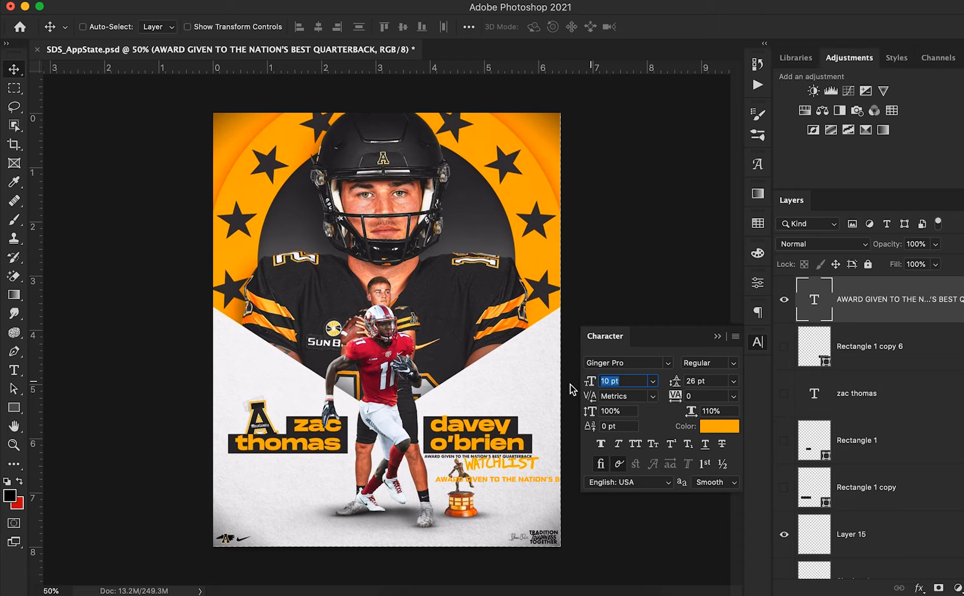
pyautogui.moveTo(551, 459); pyautogui.dragTo(529, 376)
pyautogui.moveTo(587, 389); pyautogui.dragTo(584, 389)
pyautogui.moveTo(525, 391); pyautogui.dragTo(508, 391)
# Set the award text line in Bw Modelica Black at 5 pt
pyautogui.click(667, 363)
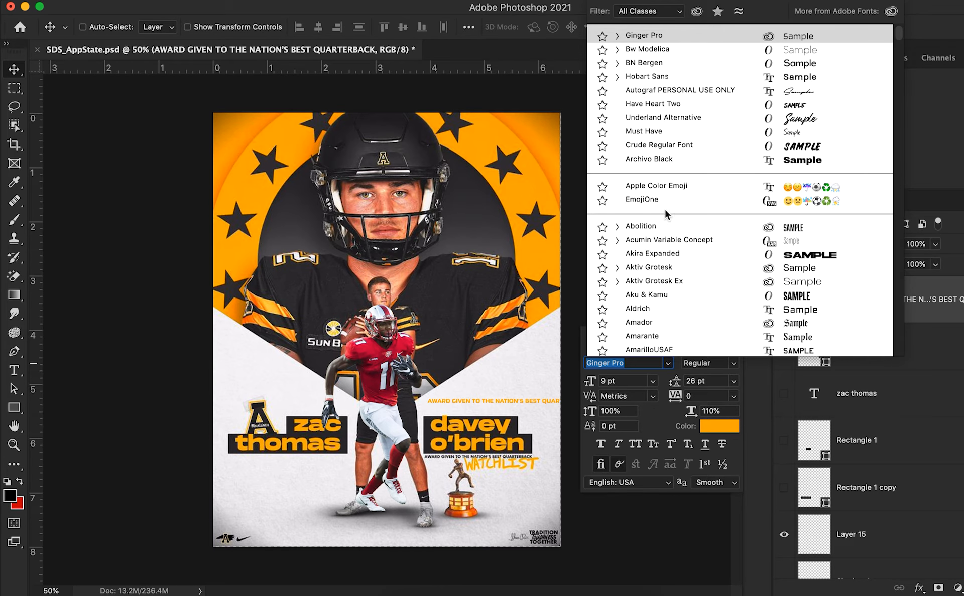
pyautogui.click(656, 47)
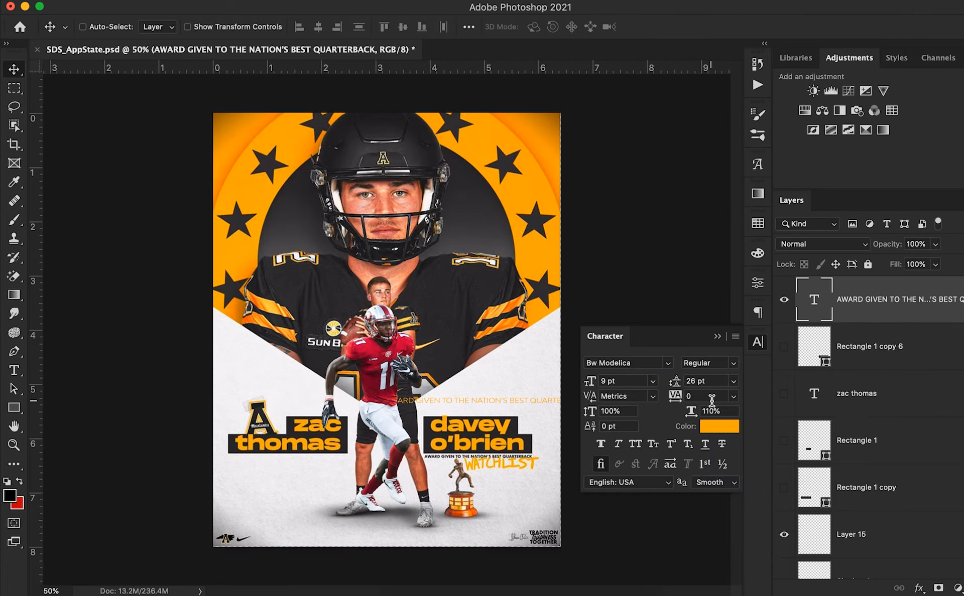
pyautogui.click(734, 363)
pyautogui.click(720, 504)
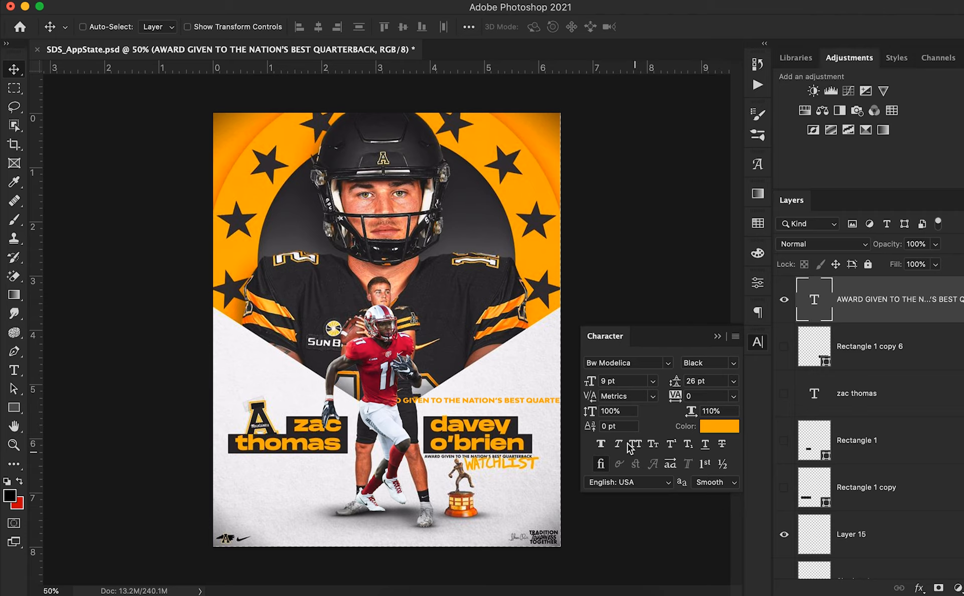
pyautogui.moveTo(592, 385); pyautogui.dragTo(589, 384)
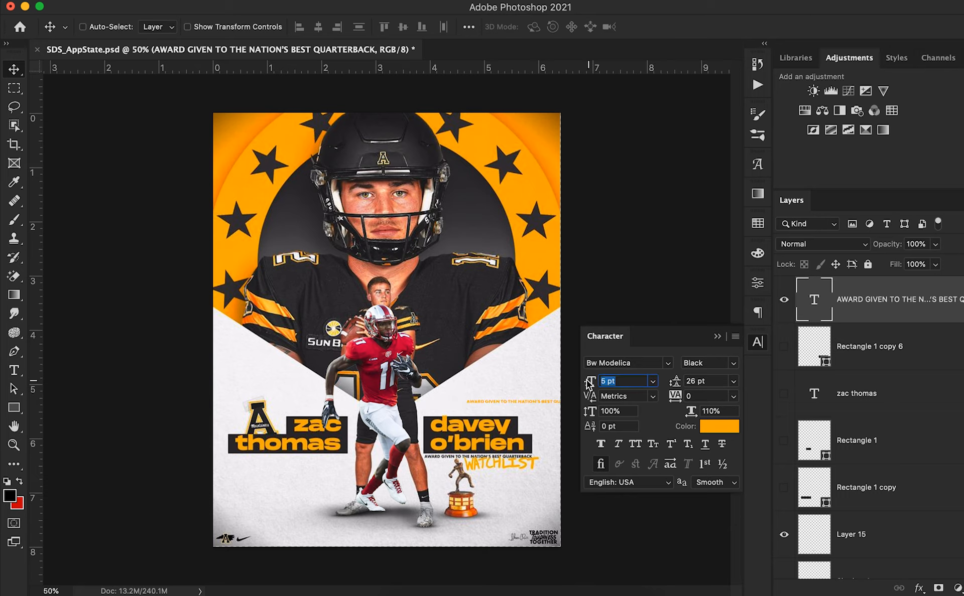
# Move the award text line directly below the "davey o'brien" block, over the reference caption
pyautogui.moveTo(516, 375); pyautogui.dragTo(472, 428)
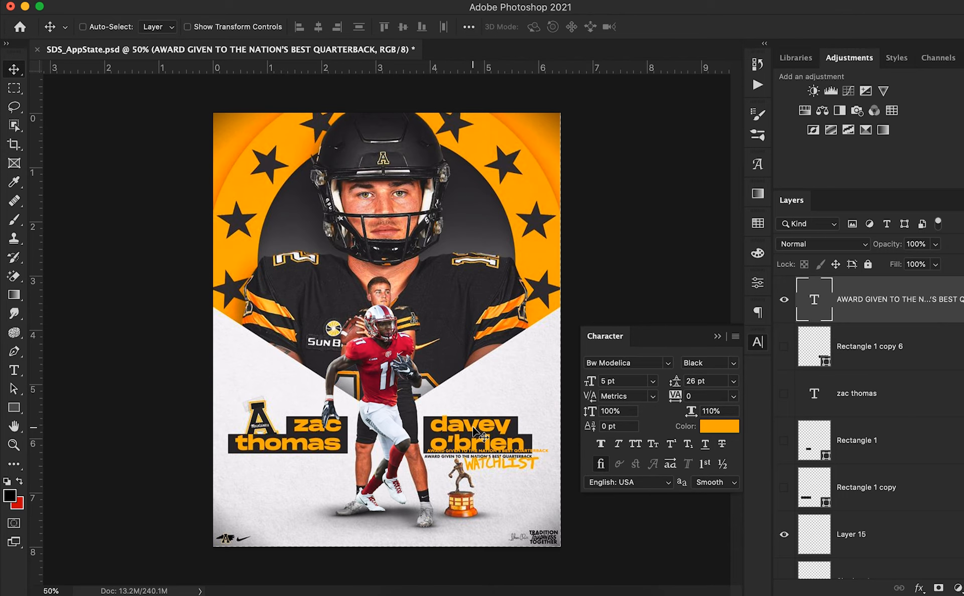
pyautogui.press('Down')
pyautogui.press('Down')
pyautogui.press('Down')
pyautogui.press('Down')
pyautogui.press('Down')
pyautogui.press('Down')
pyautogui.press('Down')
pyautogui.press('Down')
pyautogui.press('Down')
pyautogui.press('Down')
pyautogui.press('Down')
pyautogui.press('Down')
pyautogui.press('Down')
pyautogui.press('Down')
pyautogui.press('Down')
pyautogui.press('Down')
pyautogui.press('Down')
pyautogui.press('Down')
pyautogui.press('Down')
pyautogui.press('Down')
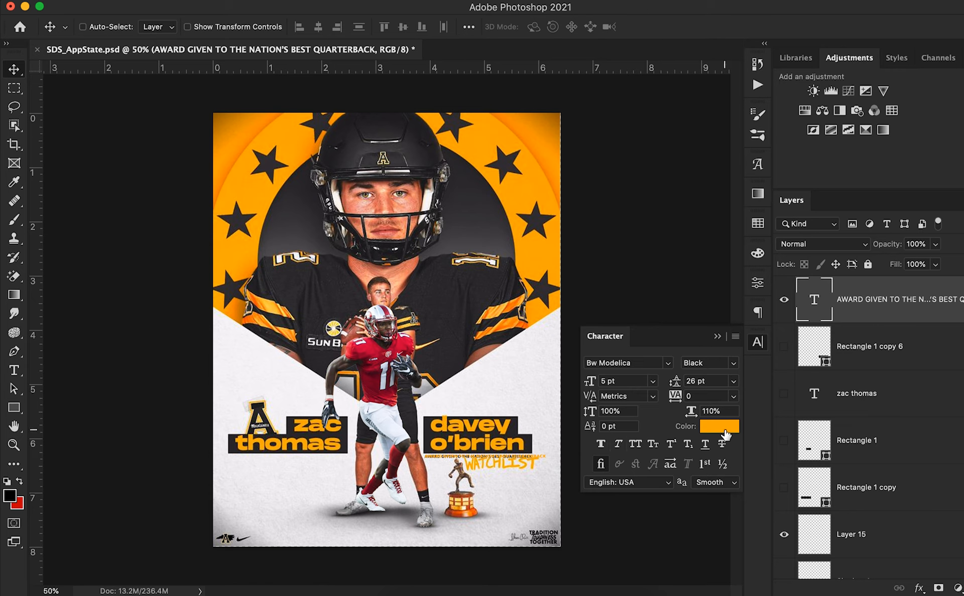
# Set the award text line's horizontal scale to 100% and its color to the dark #2c2a2d sampled from the name box
pyautogui.click(678, 412)
pyautogui.write('10')
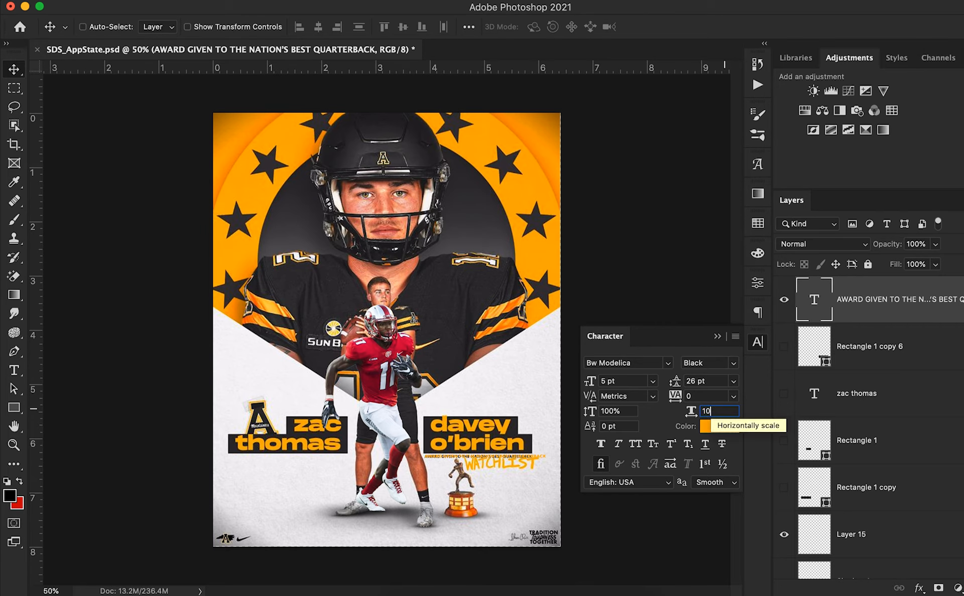
pyautogui.write('0')
pyautogui.press('Return')
pyautogui.moveTo(528, 492); pyautogui.dragTo(528, 466)
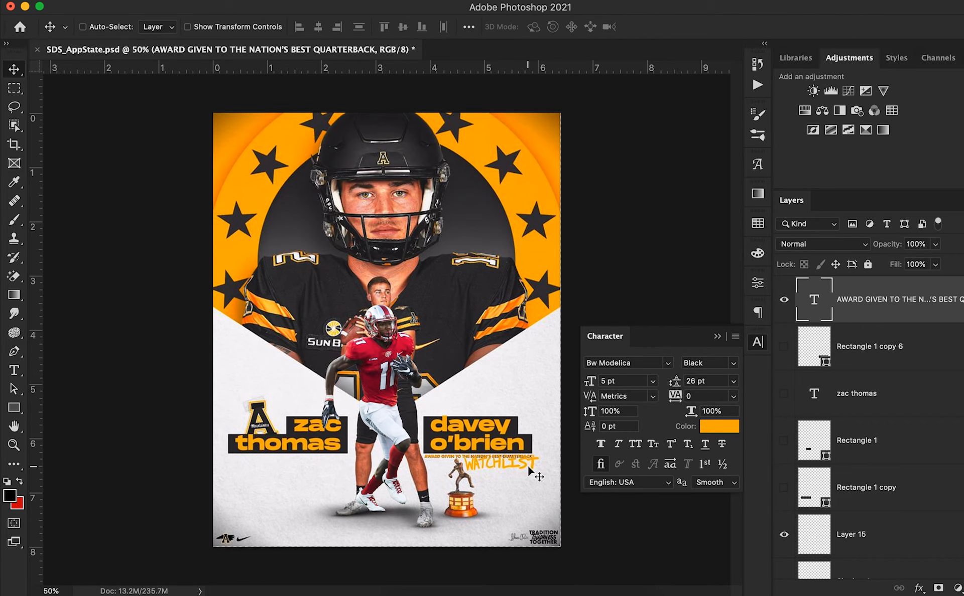
pyautogui.click(734, 430)
pyautogui.click(512, 432)
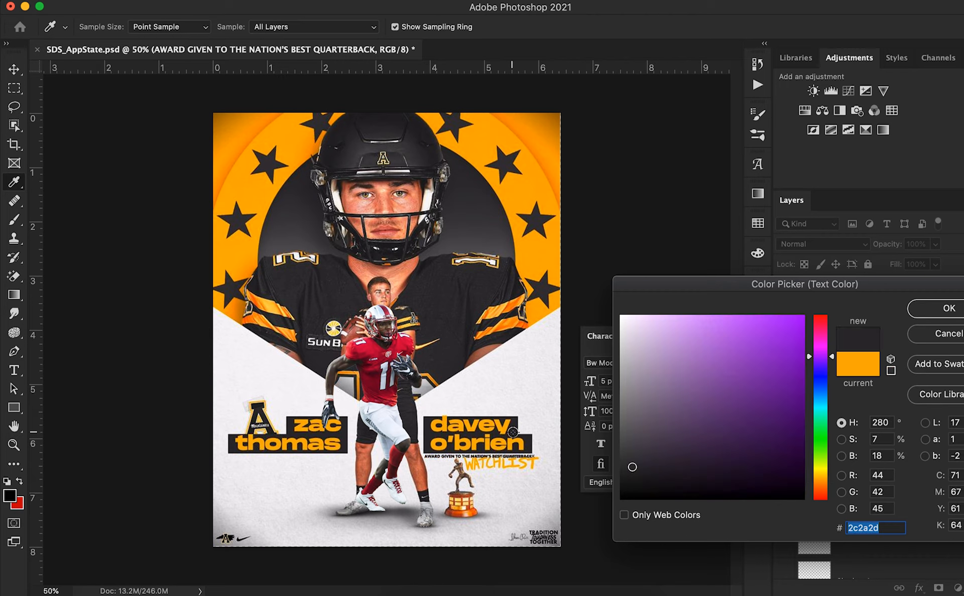
pyautogui.click(948, 308)
# Show and hide Shape 1 to check the award text line against the plain white base
pyautogui.scroll(-5, 898, 431)
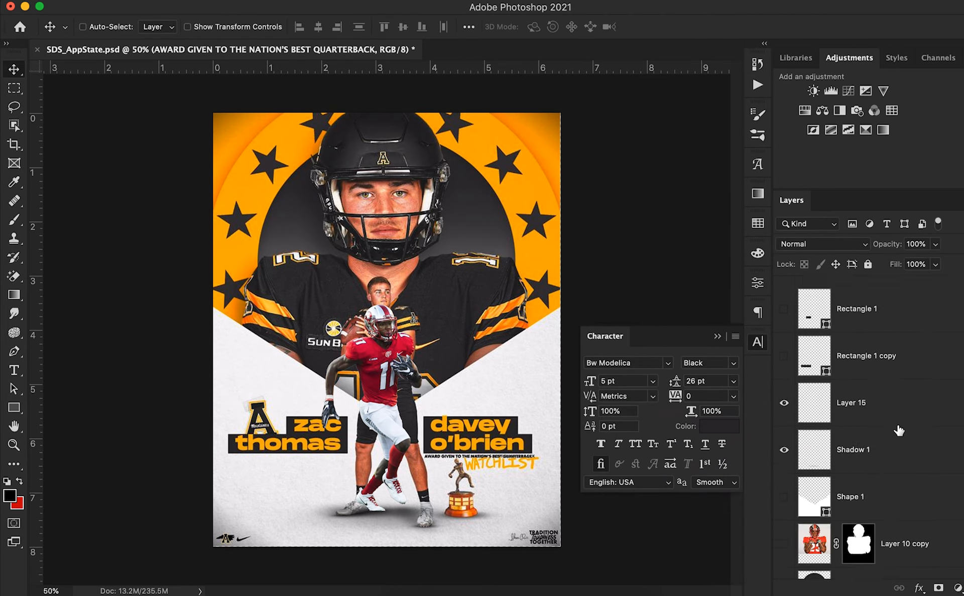
pyautogui.scroll(-1, 899, 431)
pyautogui.click(784, 392)
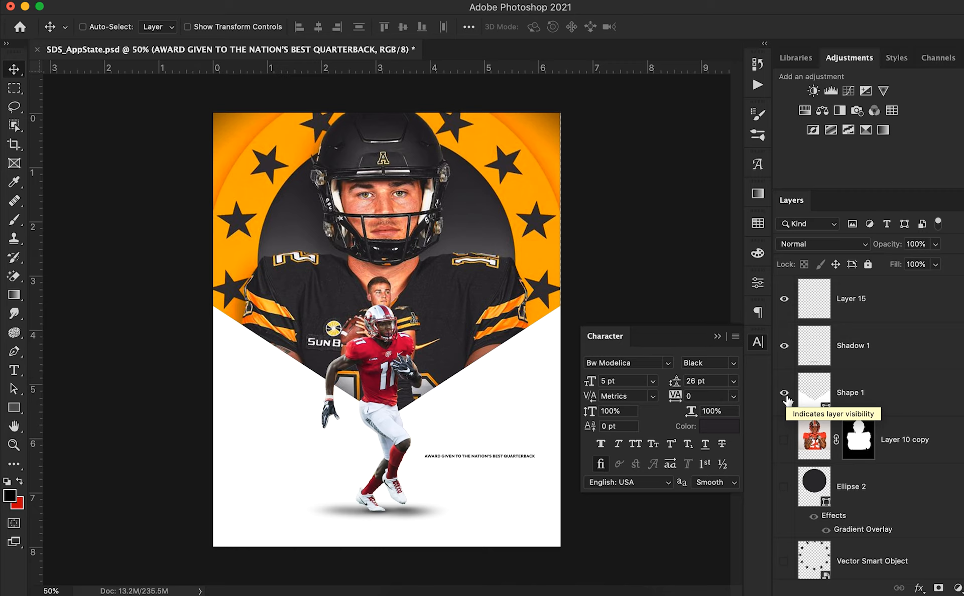
pyautogui.click(785, 394)
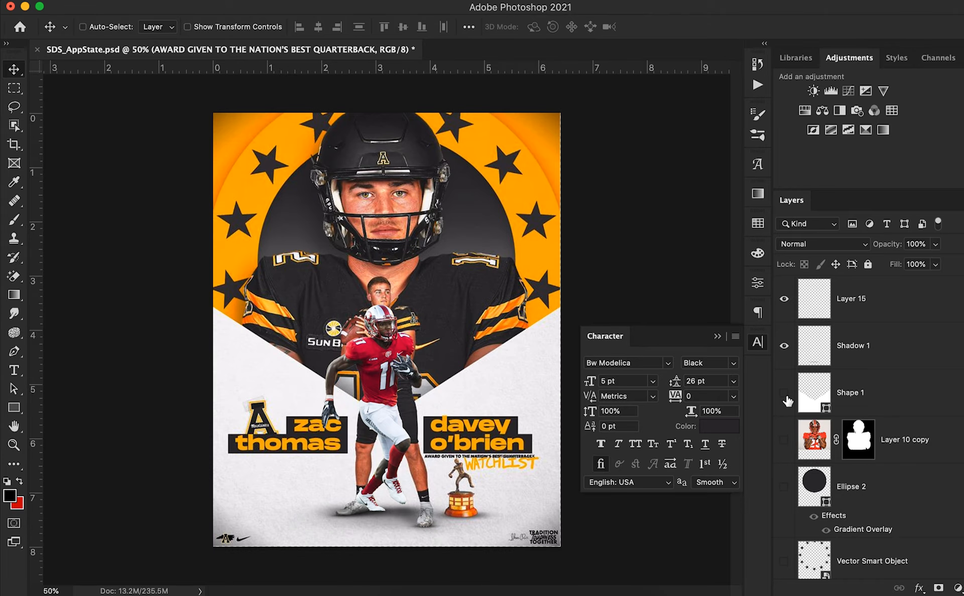
# Add a text line reading "Watchlist" near the poster's lower-left corner
pyautogui.click(717, 337)
pyautogui.press('t')
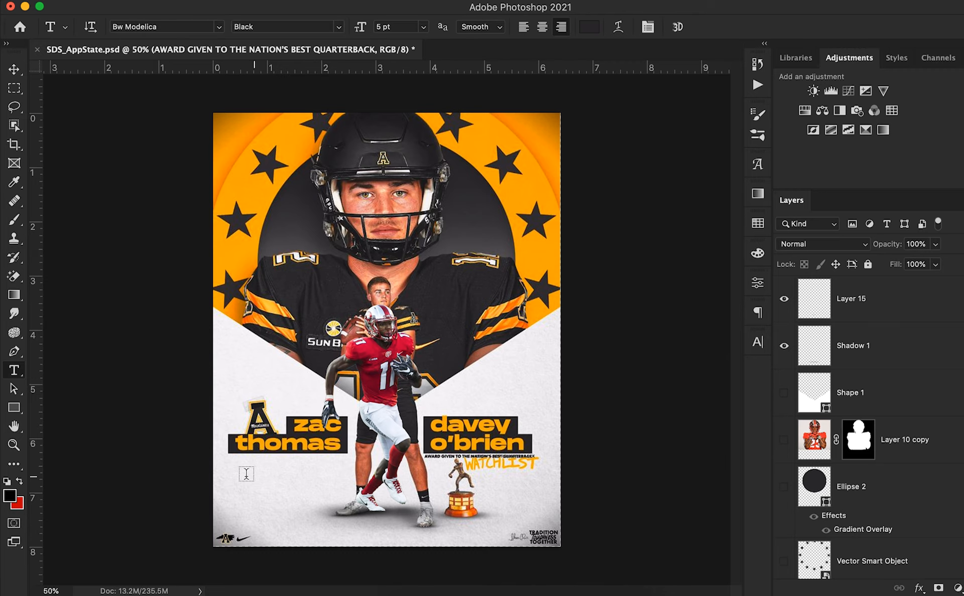
pyautogui.click(247, 499)
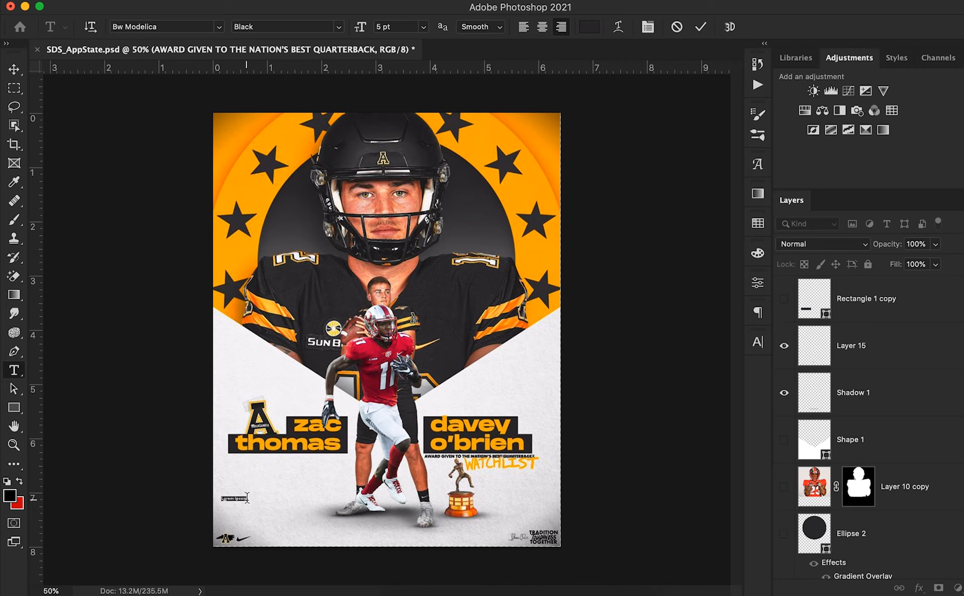
pyautogui.write('w')
pyautogui.click(14, 69)
pyautogui.click(757, 342)
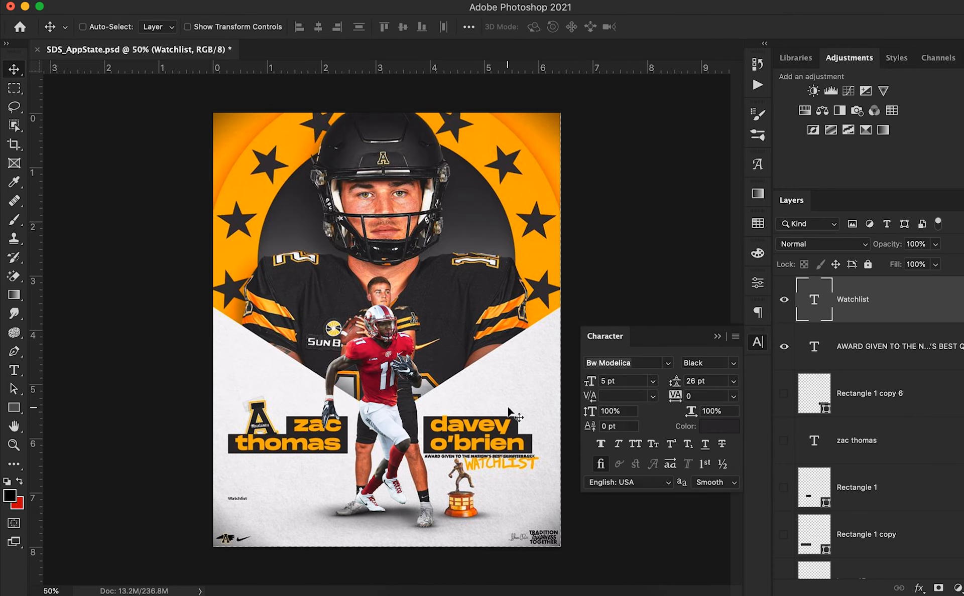
# Enlarge the Watchlist text to 21 pt and move it below the "thomas" name block
pyautogui.click(590, 381)
pyautogui.write('21')
pyautogui.press('Return')
pyautogui.moveTo(295, 486); pyautogui.dragTo(381, 467)
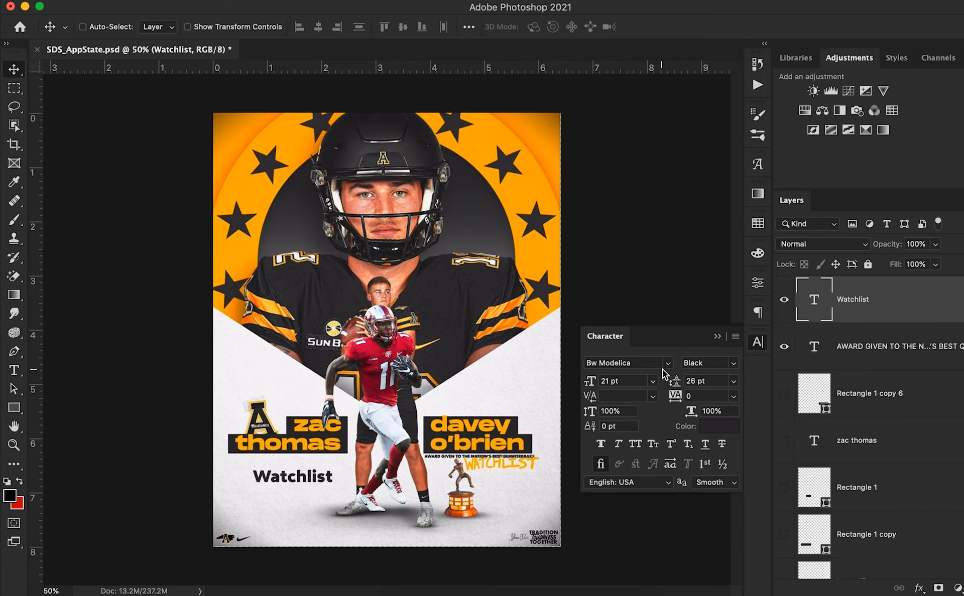
# Set the Watchlist text in Must Have at 37 pt with all caps and move it over the reference lettering
pyautogui.click(668, 364)
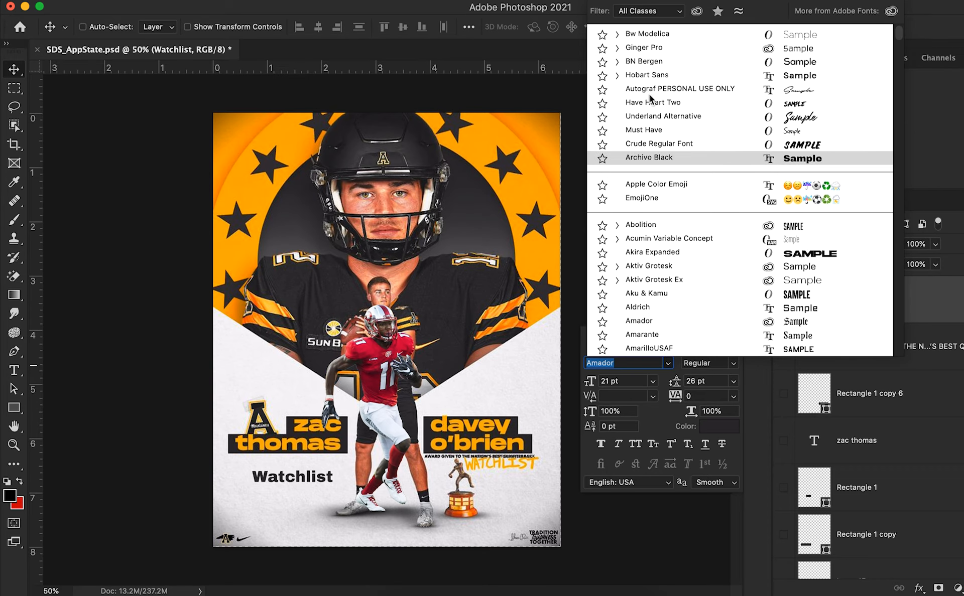
pyautogui.click(644, 130)
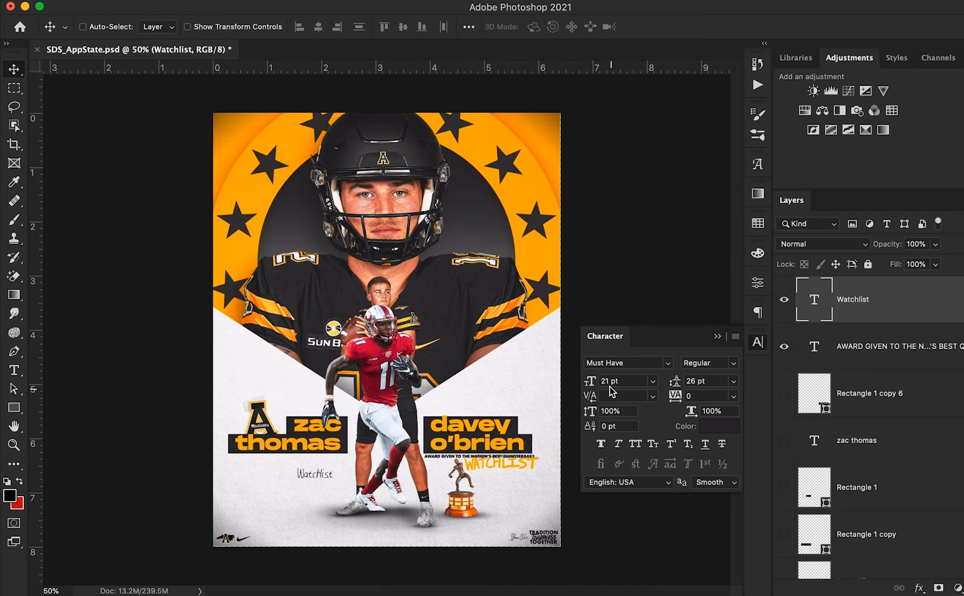
pyautogui.moveTo(591, 382); pyautogui.dragTo(601, 383)
pyautogui.click(635, 445)
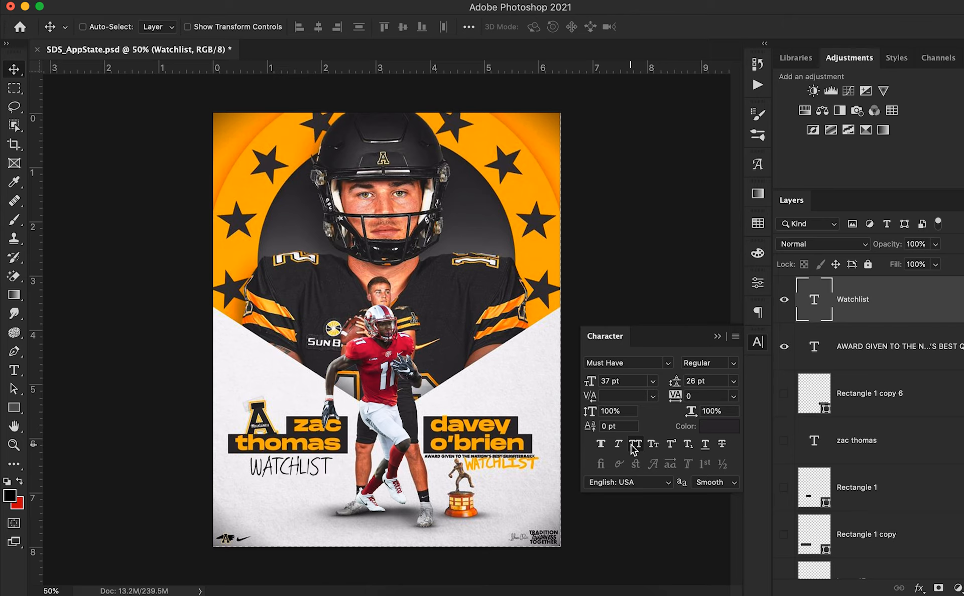
pyautogui.moveTo(357, 478); pyautogui.dragTo(513, 478)
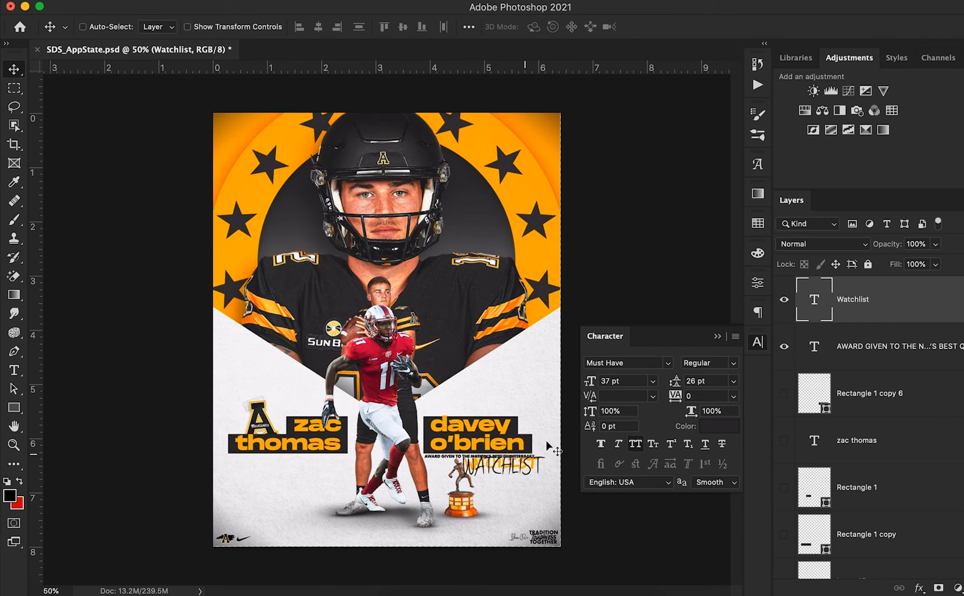
# Reduce the Watchlist text to 27 pt and rotate it to -6.97° over the reference lettering
pyautogui.click(734, 363)
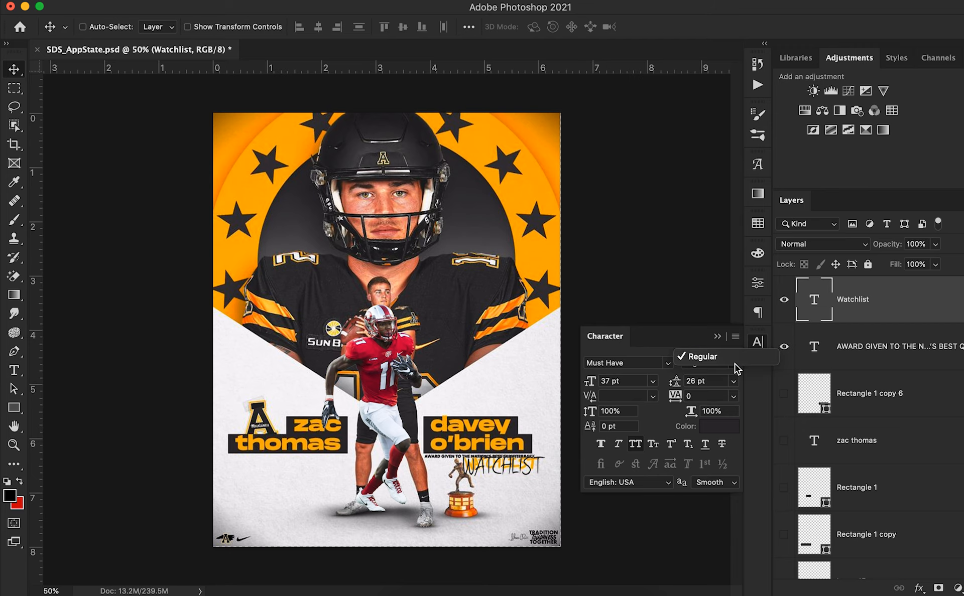
pyautogui.click(695, 336)
pyautogui.moveTo(592, 382); pyautogui.dragTo(590, 384)
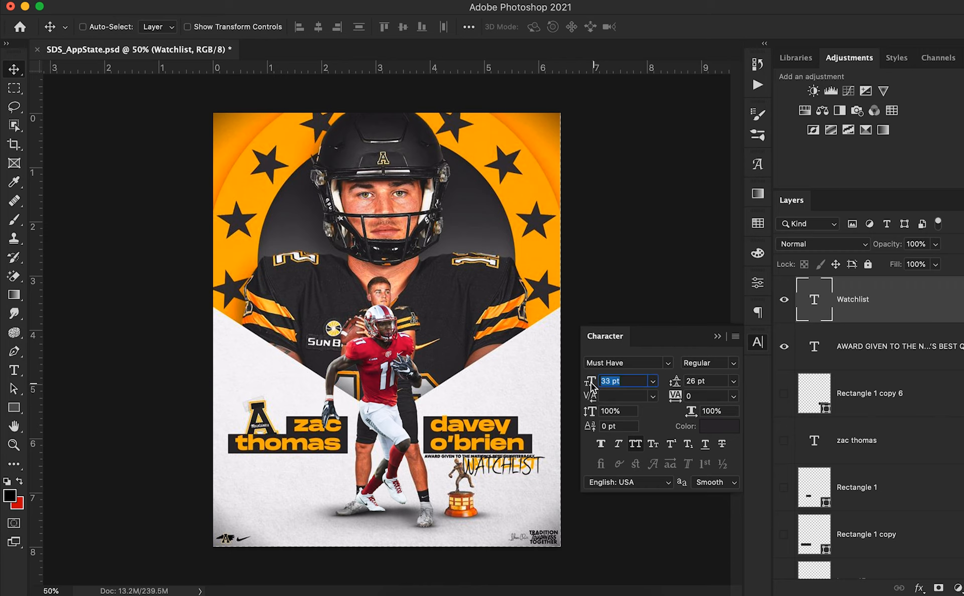
pyautogui.moveTo(542, 486); pyautogui.dragTo(566, 466)
pyautogui.hotkey('ctrl', 't')
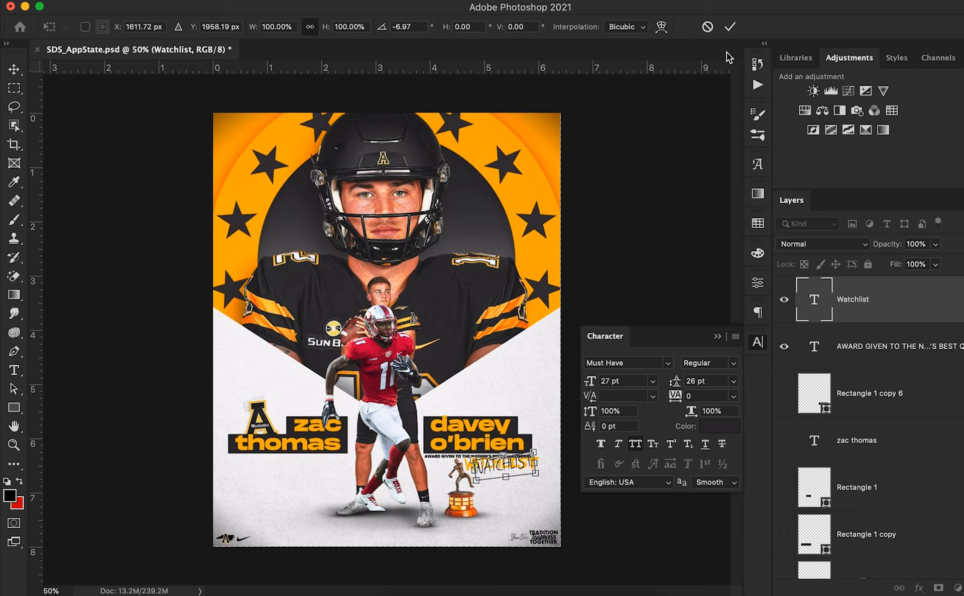
pyautogui.click(730, 26)
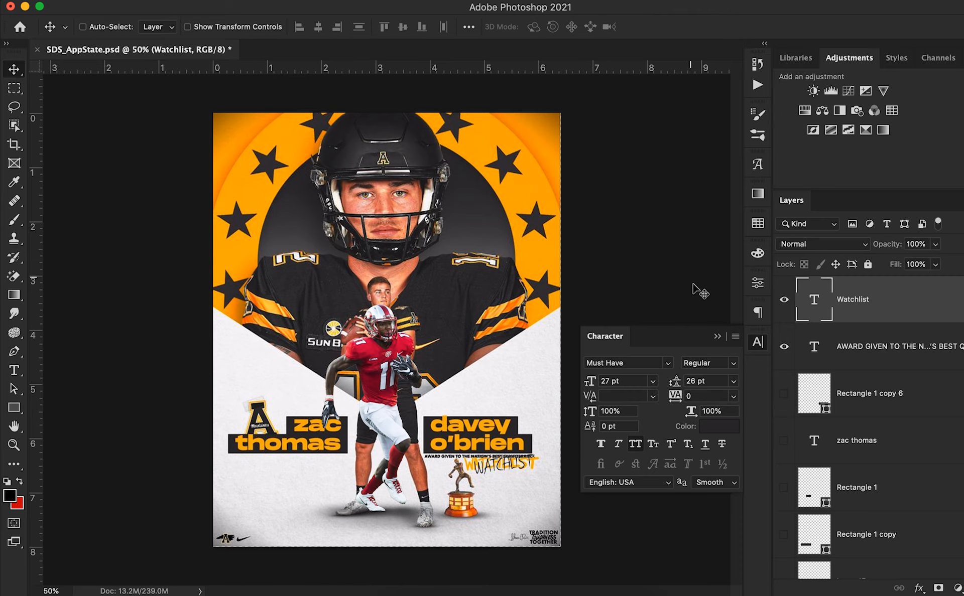
# Color the Watchlist text orange sampled from the star ring and compare it with the reference lettering
pyautogui.click(718, 427)
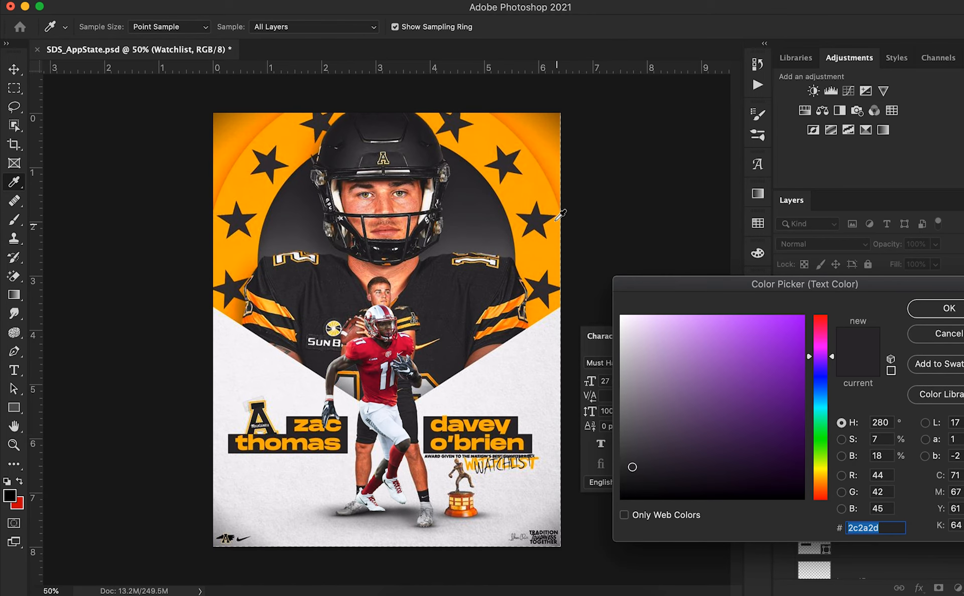
pyautogui.click(528, 193)
pyautogui.click(938, 308)
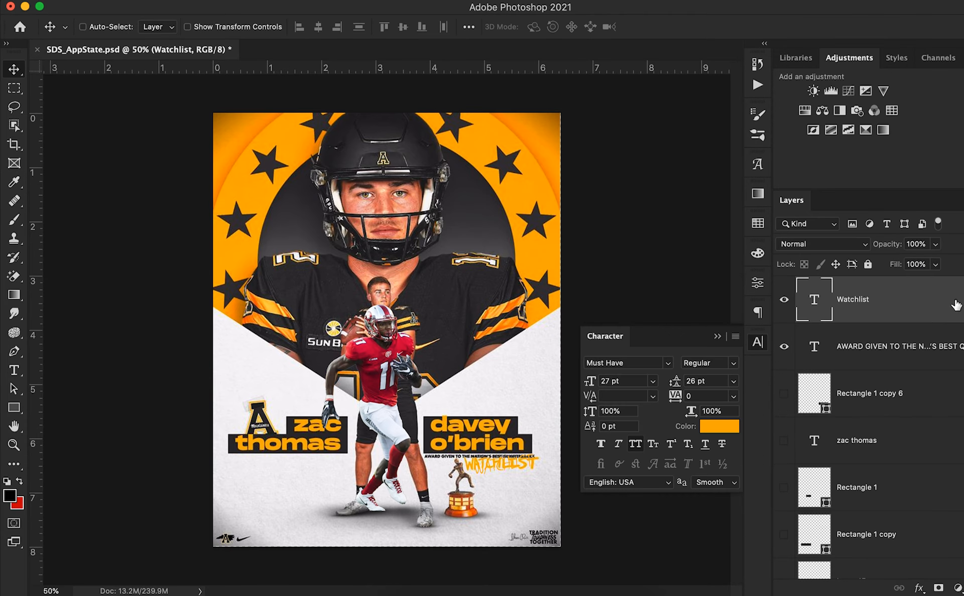
pyautogui.click(782, 308)
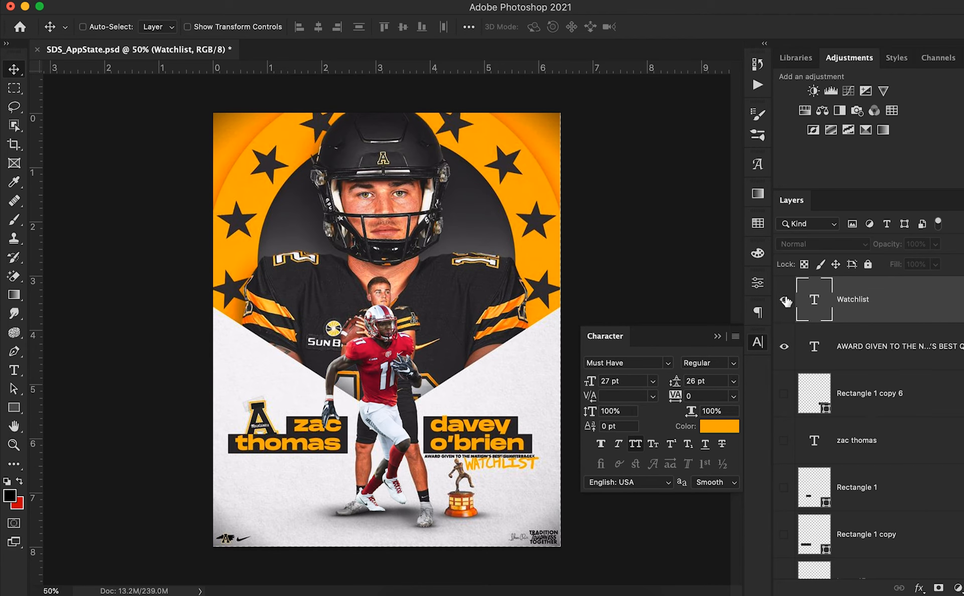
pyautogui.click(785, 300)
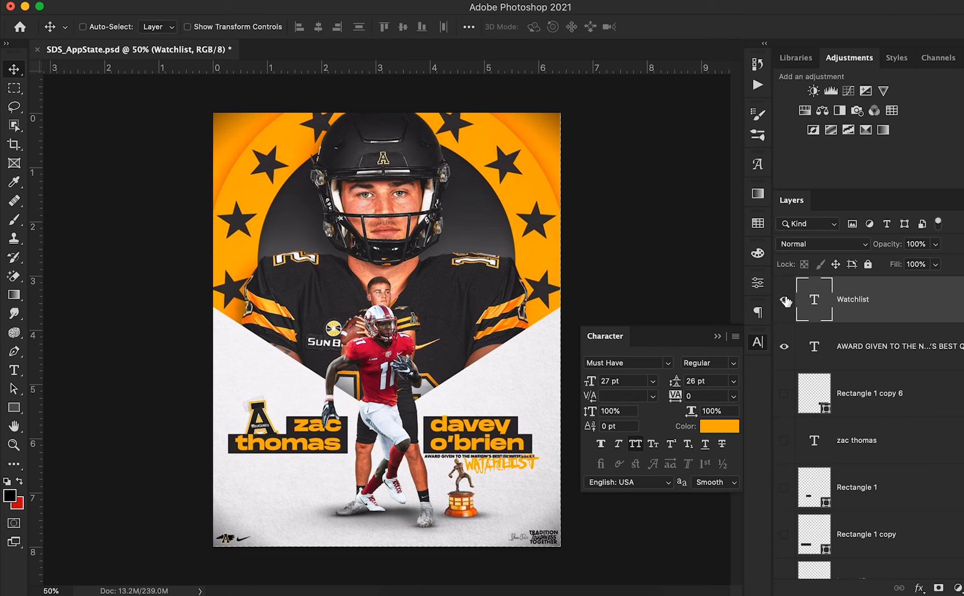
# Add a 4 px centered stroke to the Watchlist text in orange sampled from the star ring
pyautogui.doubleClick(909, 311)
pyautogui.click(544, 304)
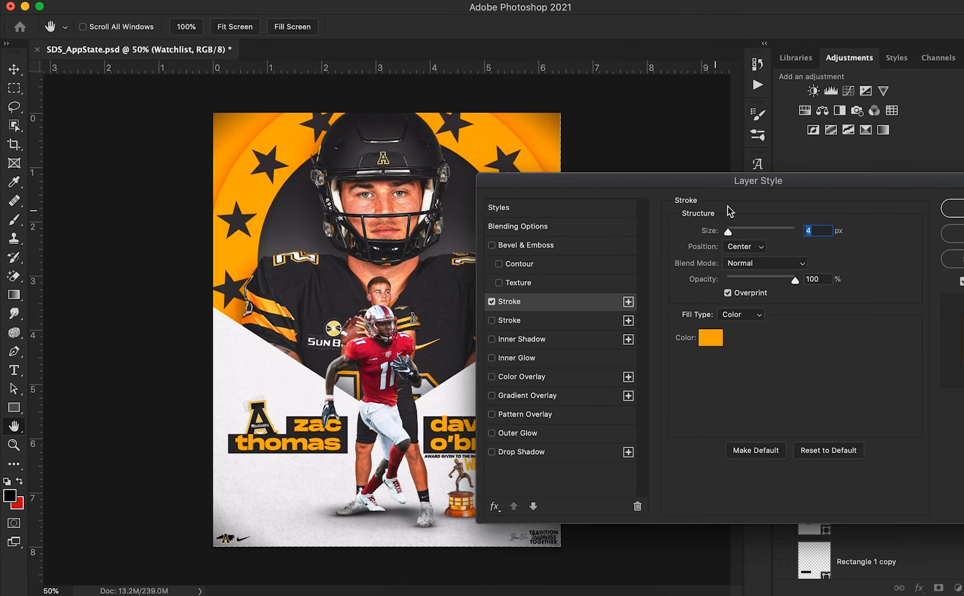
pyautogui.moveTo(693, 176); pyautogui.dragTo(760, 180)
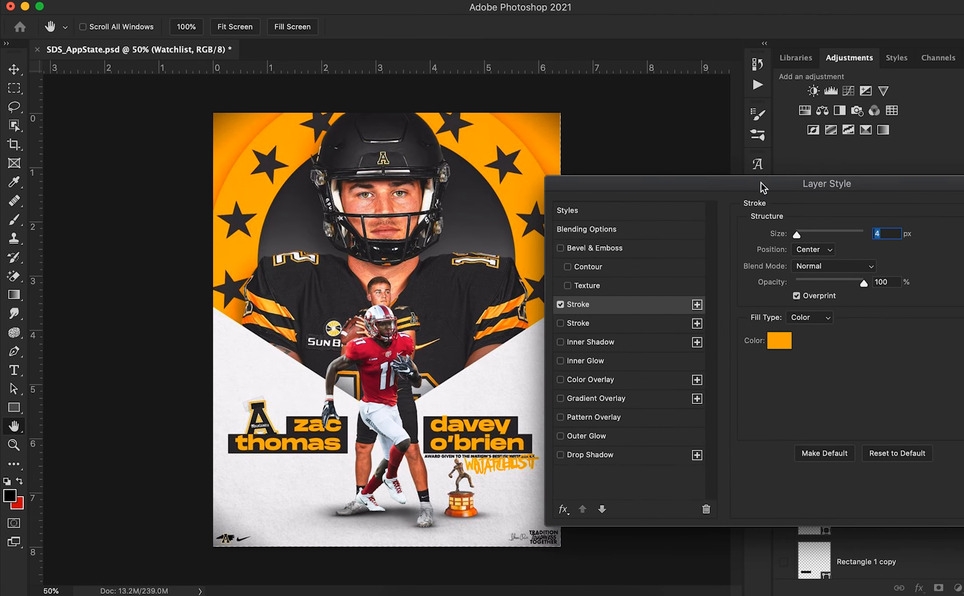
pyautogui.click(777, 344)
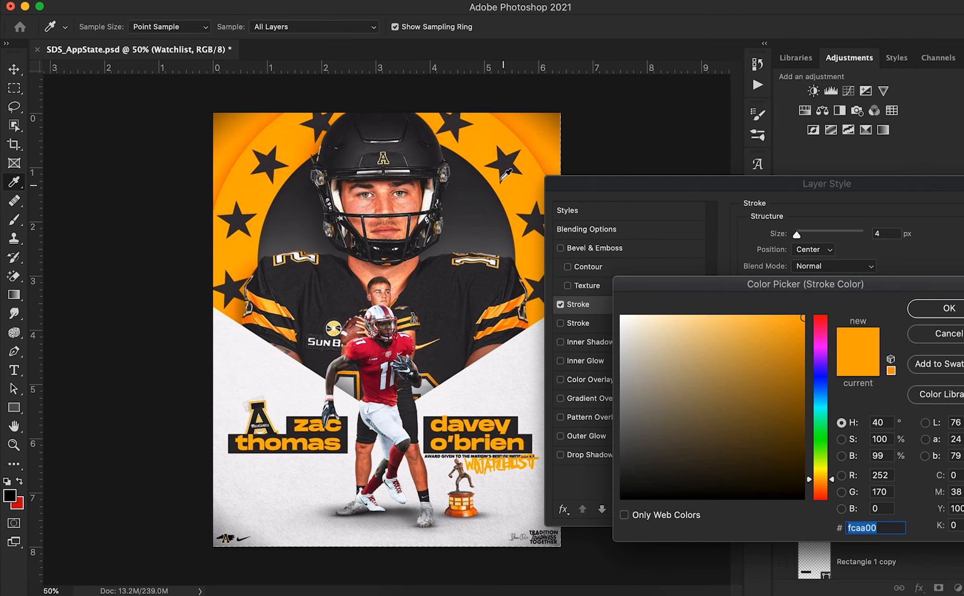
pyautogui.click(522, 191)
pyautogui.click(959, 318)
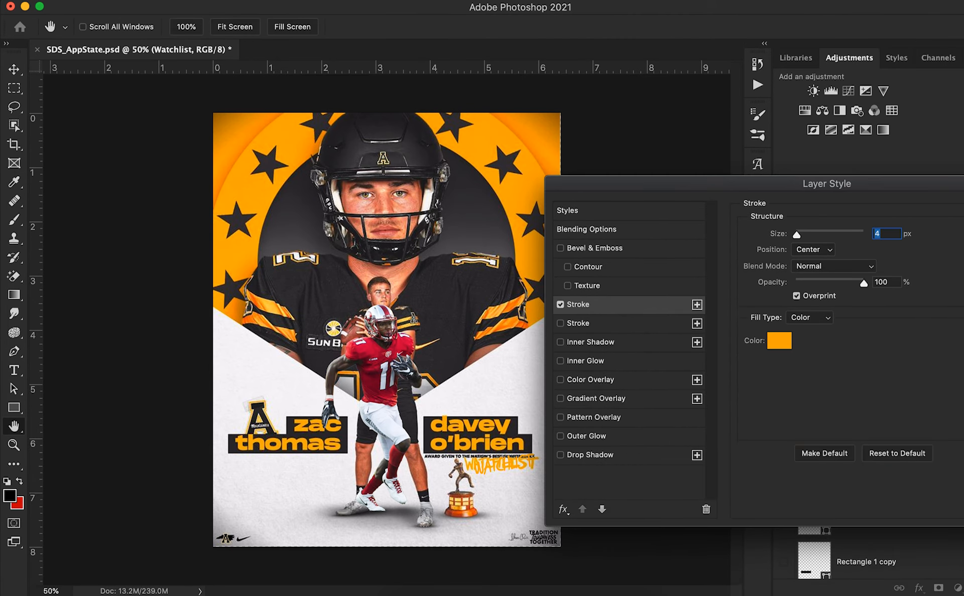
pyautogui.press('Return')
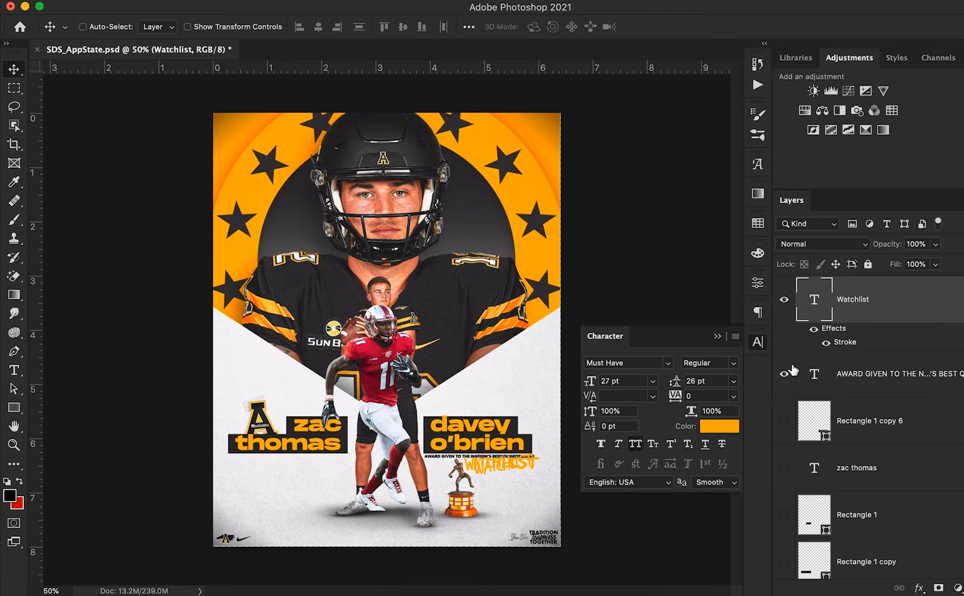
# Show Shape 1, the "davey o'brien" text and Rectangle 1 copy 7 again
pyautogui.scroll(-4, 825, 453)
pyautogui.scroll(-2, 827, 456)
pyautogui.click(783, 454)
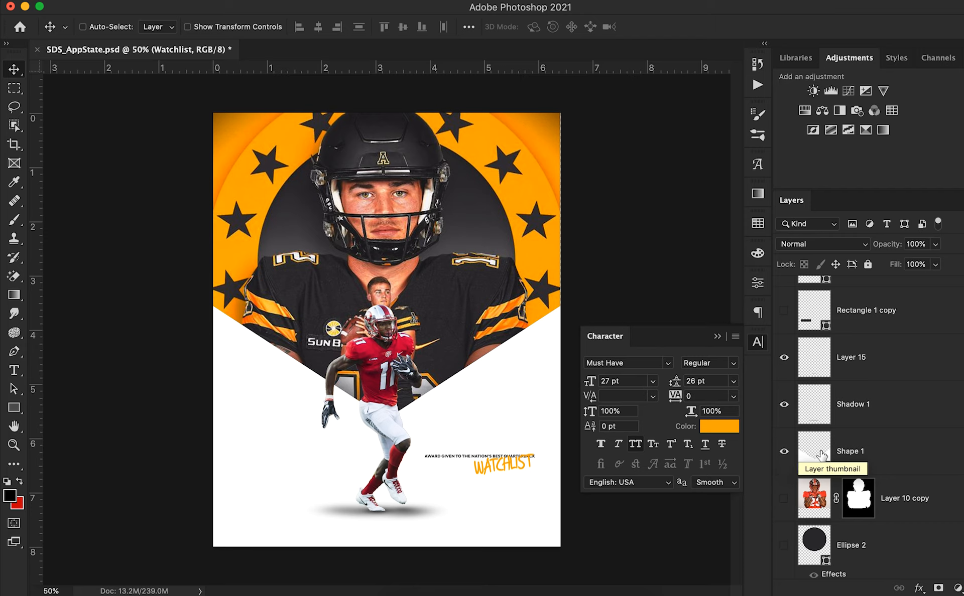
pyautogui.scroll(5, 818, 454)
pyautogui.scroll(5, 814, 442)
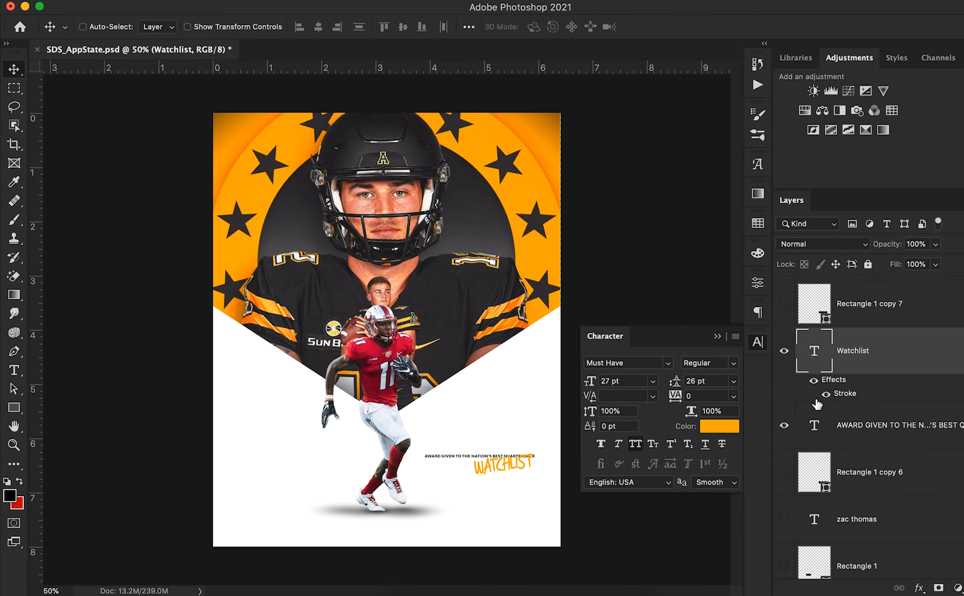
pyautogui.click(784, 420)
pyautogui.click(781, 394)
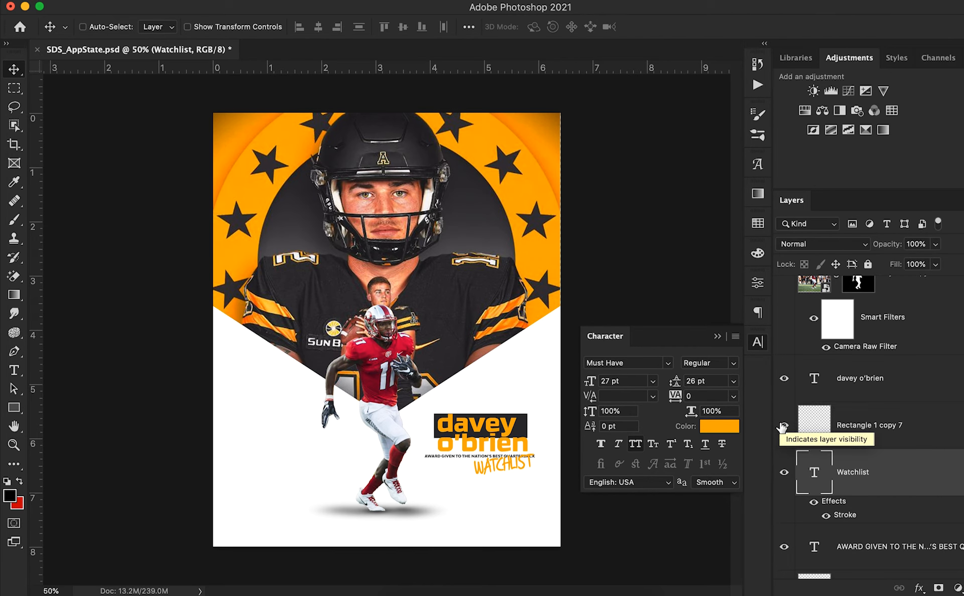
pyautogui.scroll(1, 781, 428)
pyautogui.scroll(-6, 782, 428)
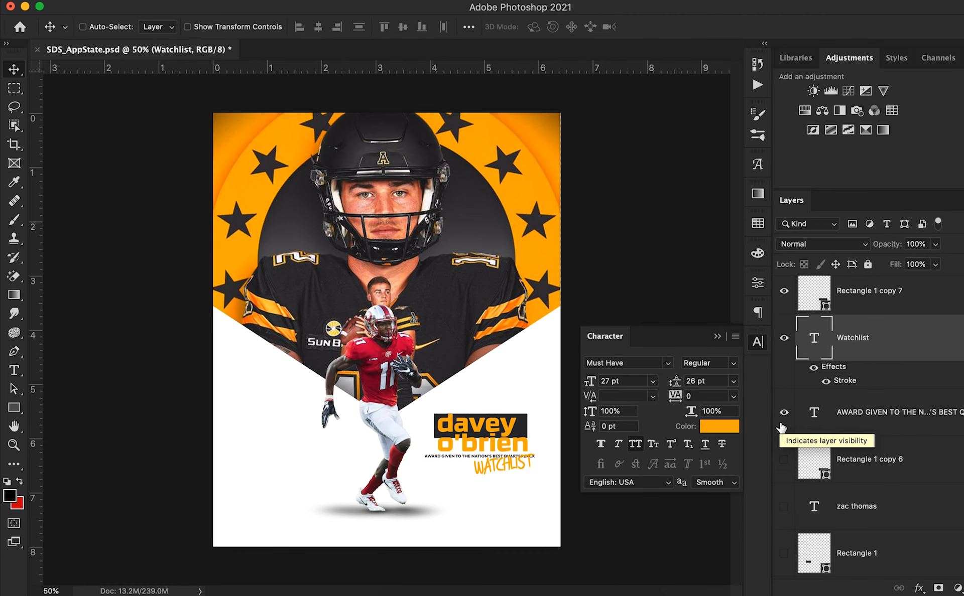
pyautogui.click(784, 459)
pyautogui.click(785, 552)
pyautogui.scroll(-3, 786, 553)
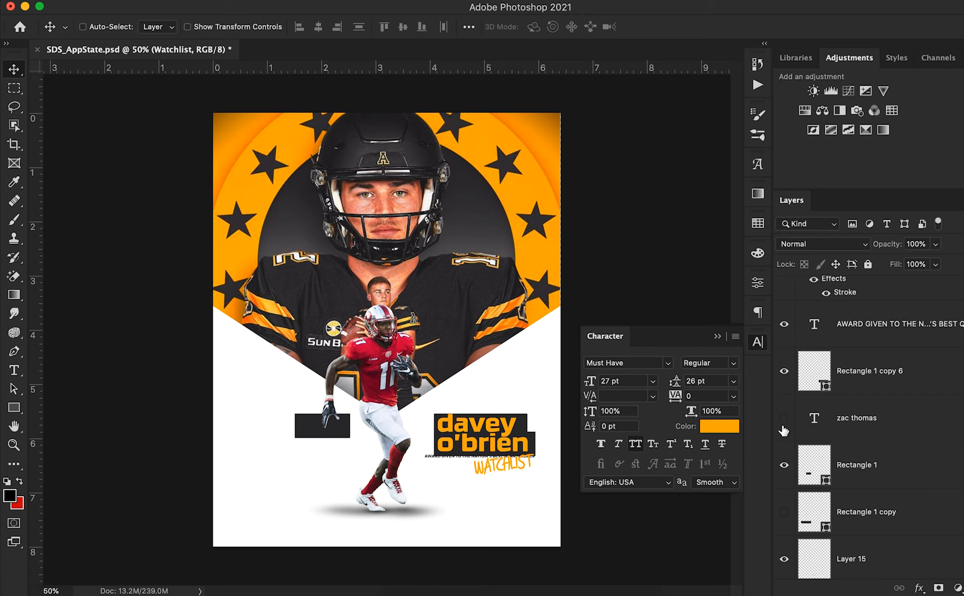
pyautogui.click(784, 419)
pyautogui.click(785, 517)
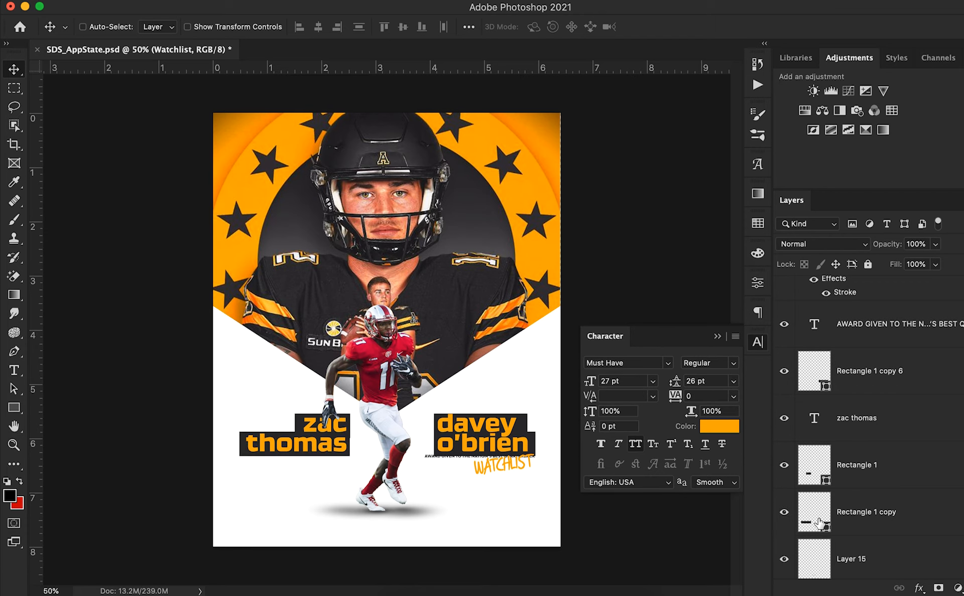
# Move the Watchlist and award caption text layers together directly below Layer 11 copy in the layer stack
pyautogui.scroll(-4, 824, 525)
pyautogui.scroll(5, 828, 524)
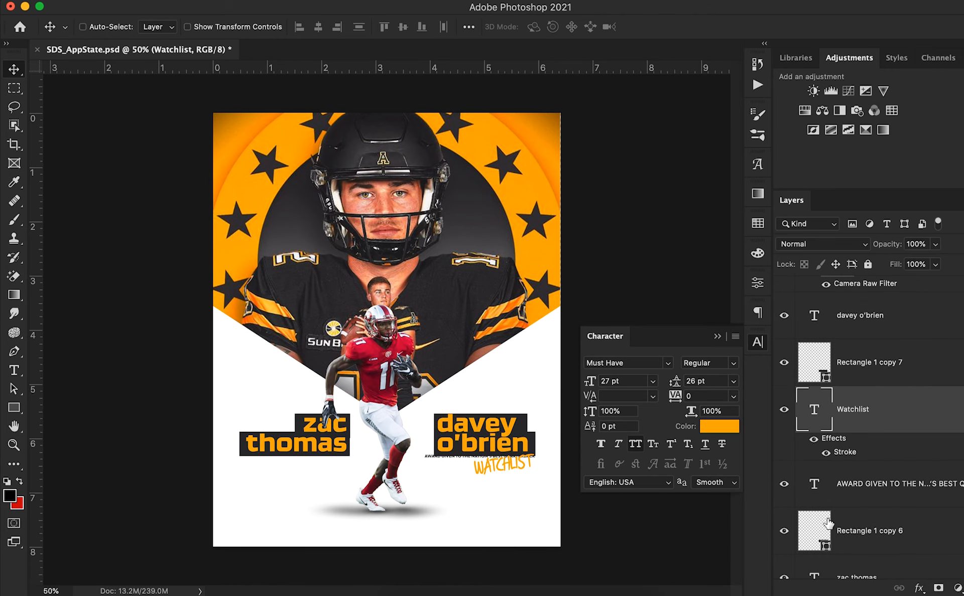
pyautogui.click(860, 497)
pyautogui.keyDown('shift'); pyautogui.click(866, 430); pyautogui.keyUp('shift')
pyautogui.moveTo(874, 424); pyautogui.dragTo(881, 352)
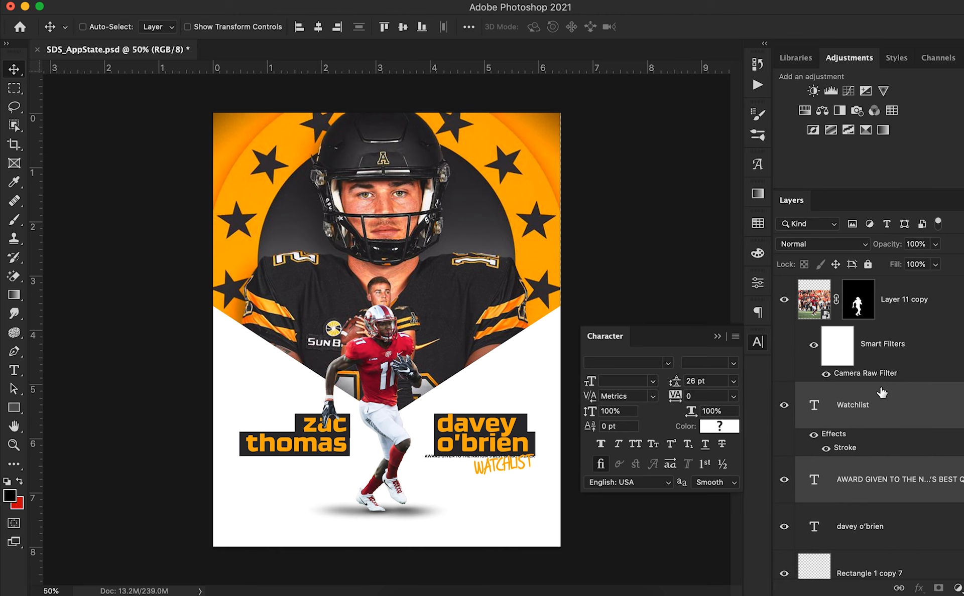
# Nudge the award caption and Watchlist text down together so the caption sits just below the second name's box
pyautogui.hotkey('shift', 'Down')
pyautogui.hotkey('shift', 'Down')
pyautogui.hotkey('shift', 'Down')
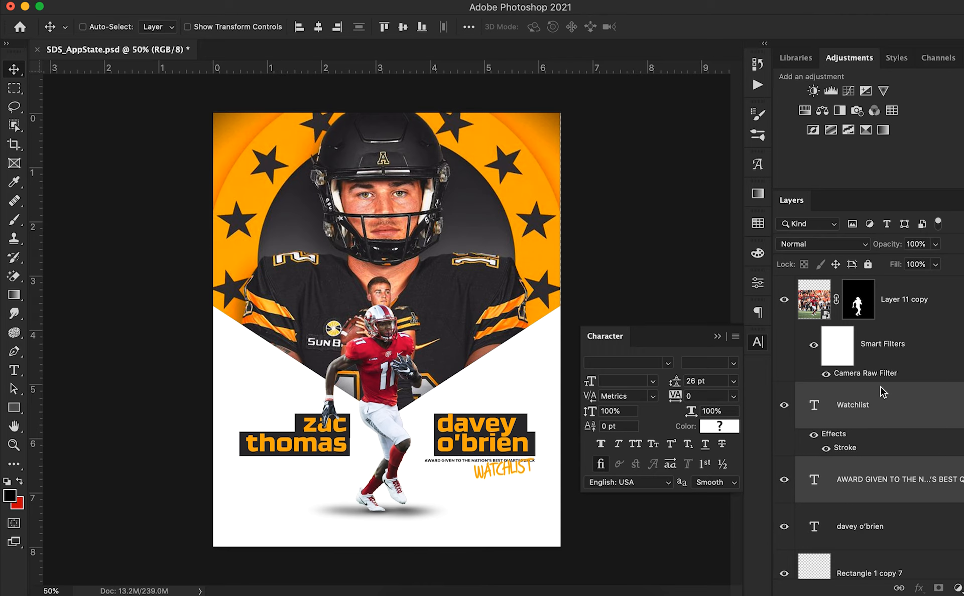
pyautogui.press('Down')
pyautogui.press('Down')
pyautogui.press('Down')
pyautogui.press('Down')
pyautogui.press('Down')
pyautogui.press('Down')
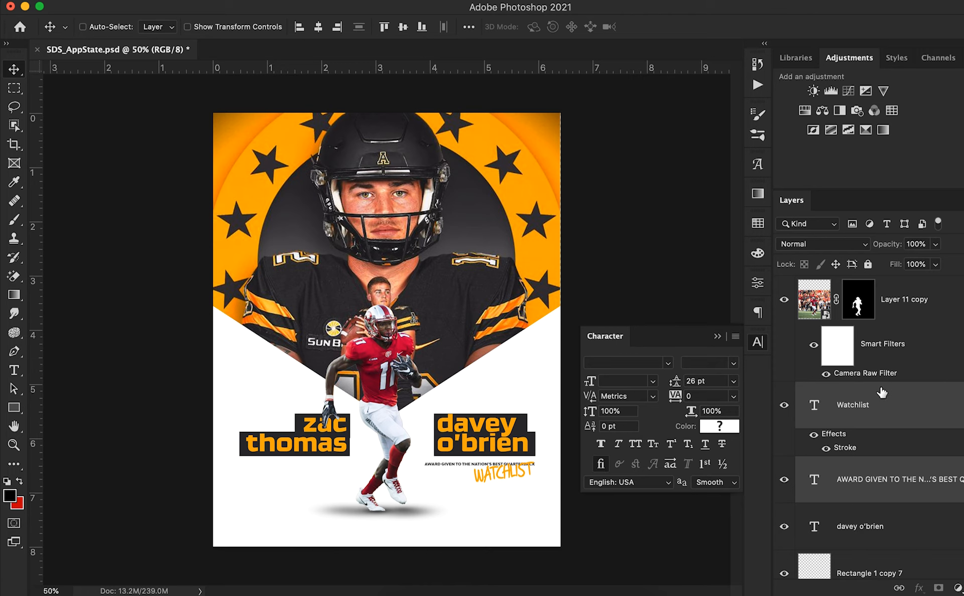
pyautogui.press('Up')
pyautogui.press('Up')
pyautogui.press('Up')
pyautogui.press('Up')
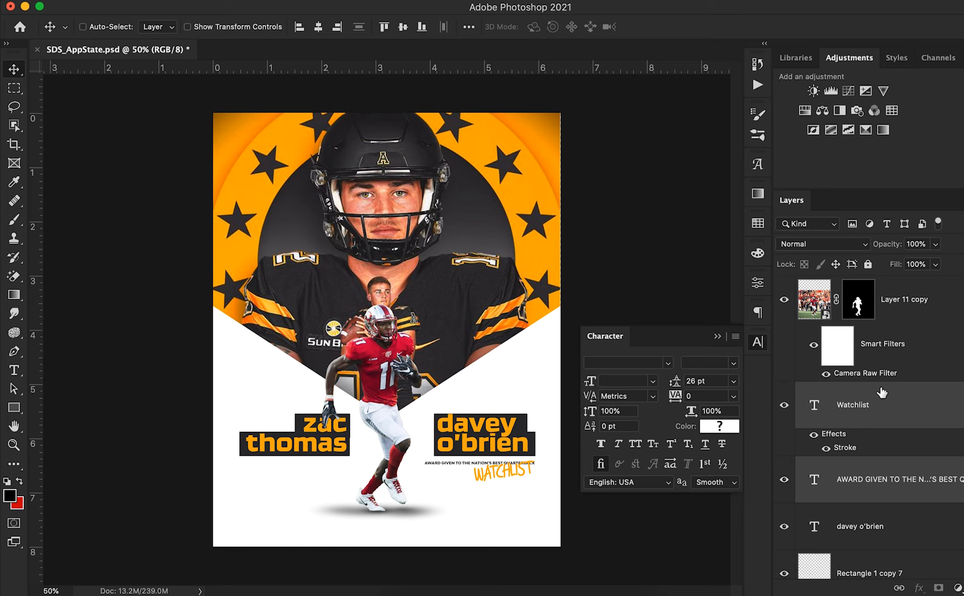
pyautogui.press('Up')
pyautogui.press('Up')
pyautogui.press('Up')
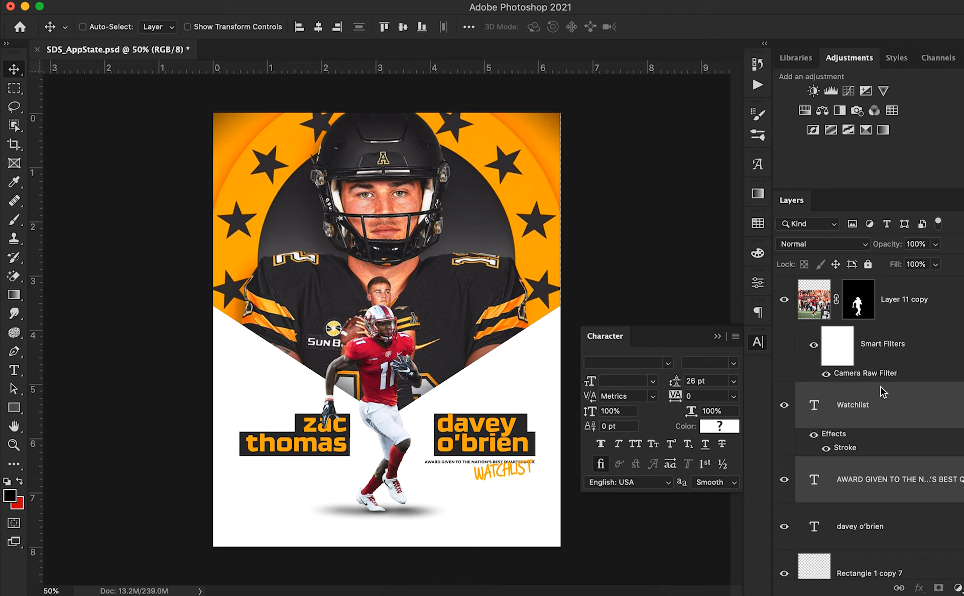
# Nudge the Watchlist text alone slightly right and down beneath the end of the award caption
pyautogui.click(882, 419)
pyautogui.press('Down')
pyautogui.press('Down')
pyautogui.press('Down')
pyautogui.press('Down')
pyautogui.press('Down')
pyautogui.press('Down')
pyautogui.press('Down')
pyautogui.press('Down')
pyautogui.press('Up')
pyautogui.press('Up')
pyautogui.press('Up')
pyautogui.press('Up')
pyautogui.press('Up')
pyautogui.press('Up')
pyautogui.press('Right')
pyautogui.press('Right')
pyautogui.press('Right')
pyautogui.press('Right')
pyautogui.press('Right')
pyautogui.press('Right')
pyautogui.press('Right')
pyautogui.press('Right')
pyautogui.press('Right')
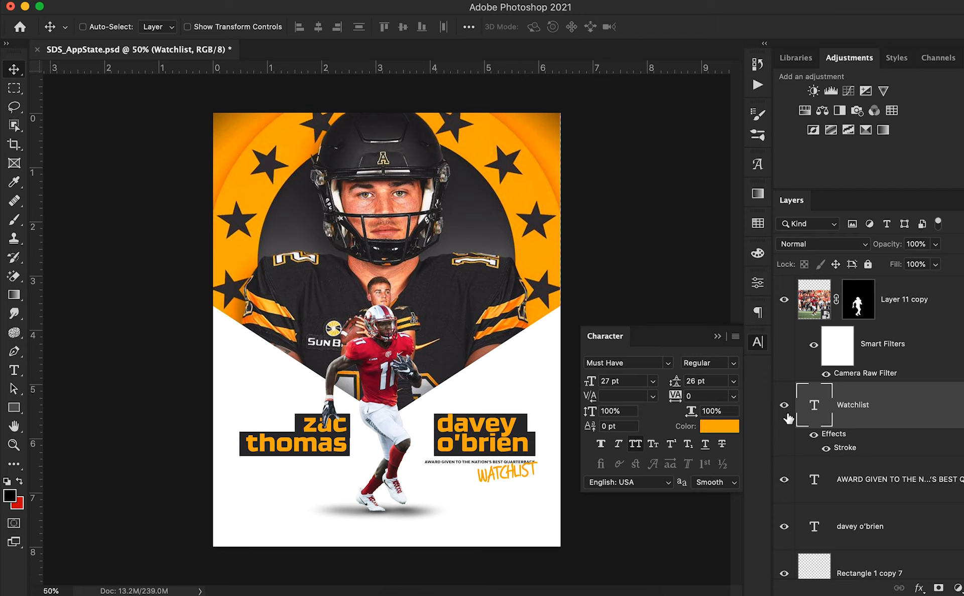
# Compare the layout with the reference poster and look through the original layers for the one holding the trophy
pyautogui.scroll(-10, 788, 419)
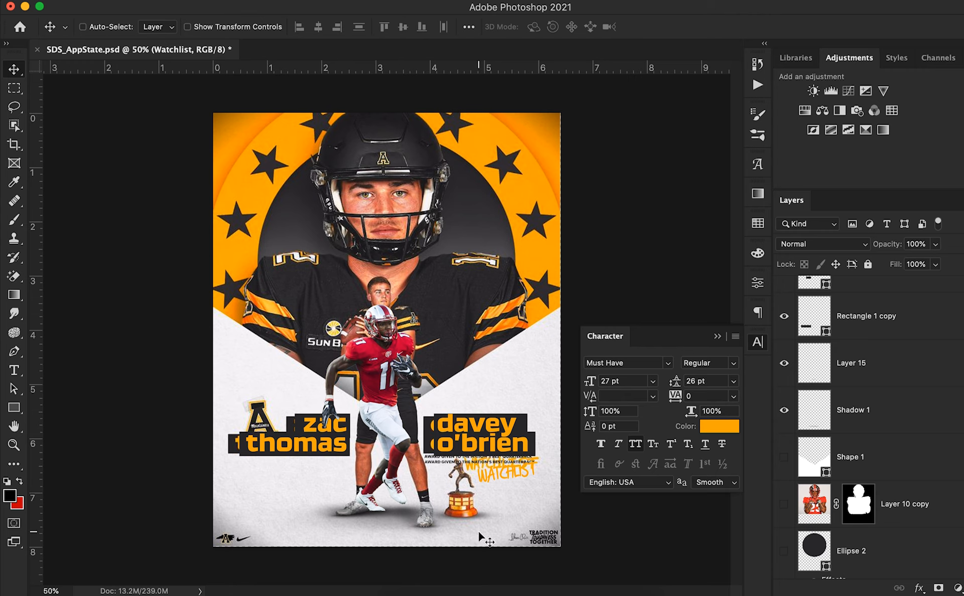
pyautogui.click(717, 336)
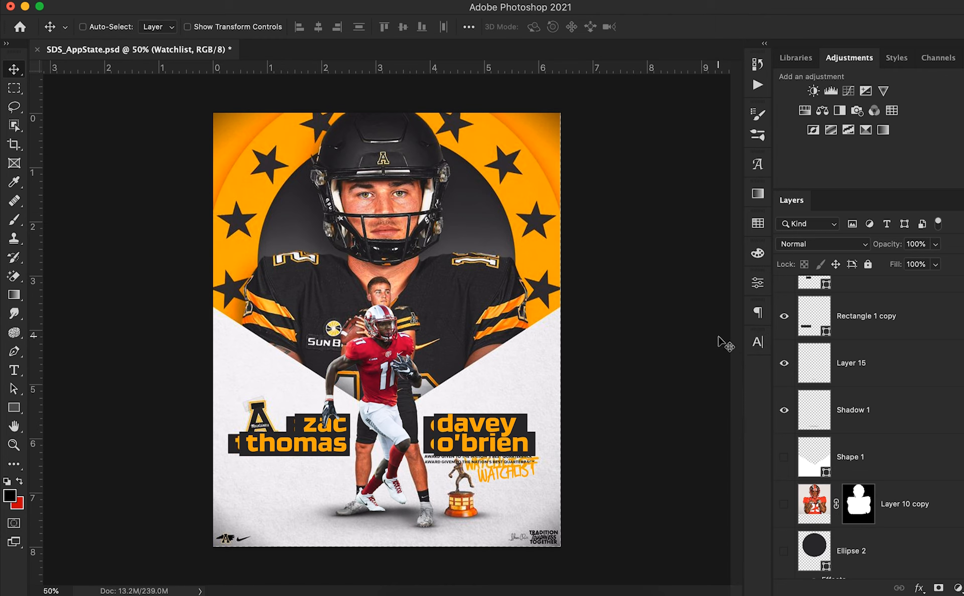
pyautogui.scroll(10, 899, 377)
pyautogui.scroll(-15, 903, 378)
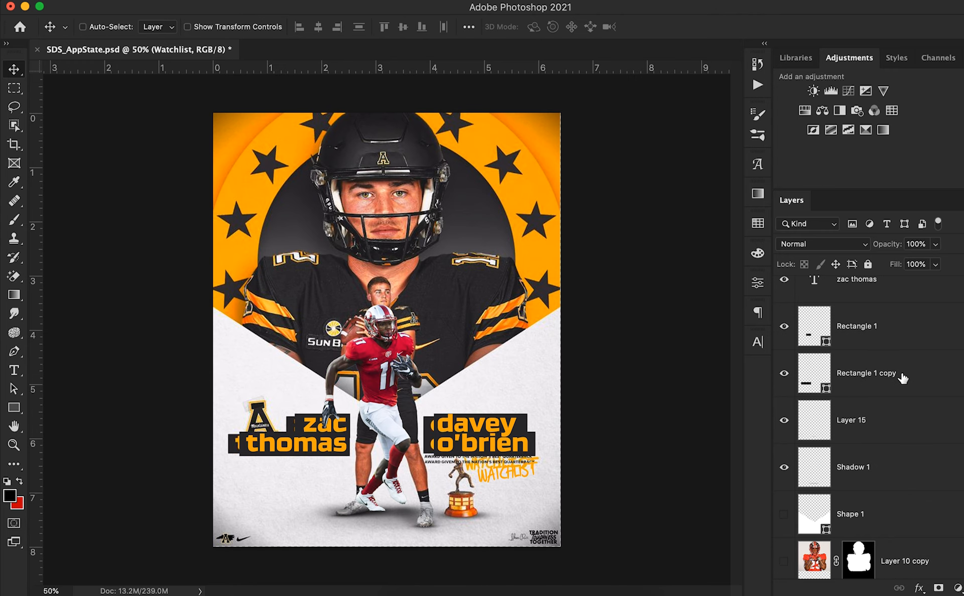
pyautogui.click(800, 569)
pyautogui.scroll(-8, 889, 509)
pyautogui.scroll(-10, 888, 508)
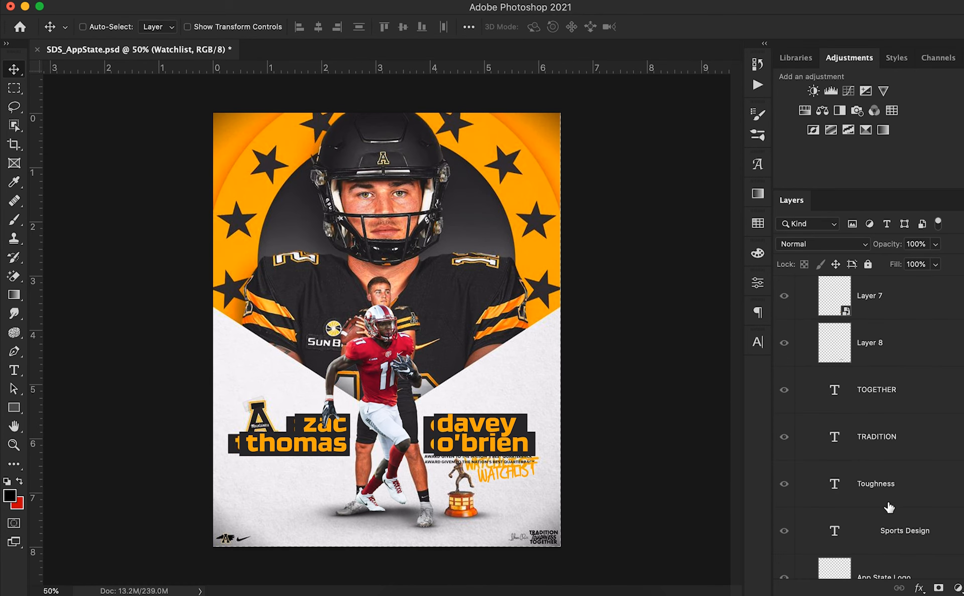
pyautogui.scroll(-3, 889, 508)
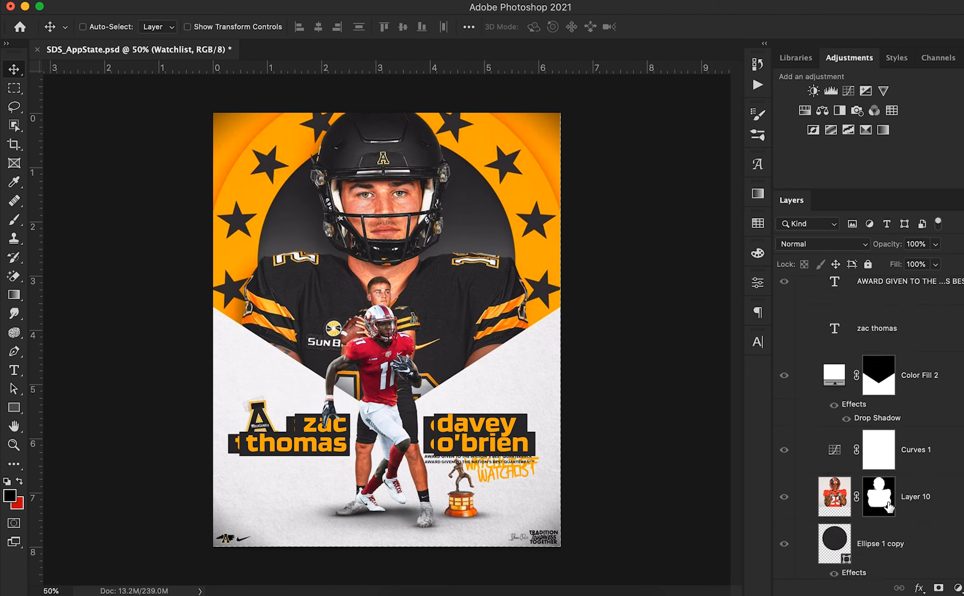
pyautogui.scroll(-4, 889, 509)
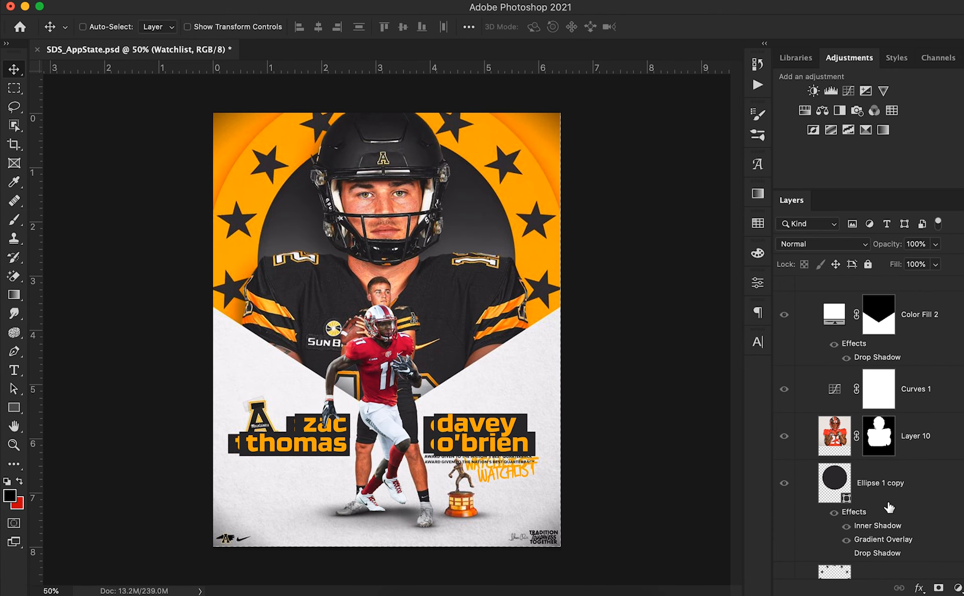
pyautogui.scroll(-3, 889, 508)
pyautogui.scroll(12, 889, 508)
pyautogui.scroll(7, 888, 509)
pyautogui.scroll(6, 889, 509)
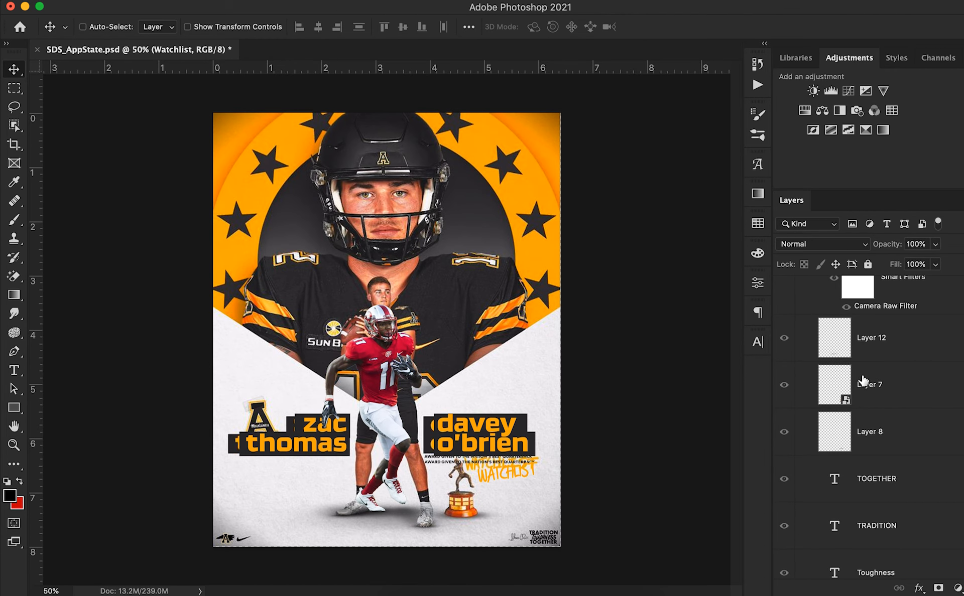
pyautogui.scroll(5, 864, 382)
pyautogui.scroll(-3, 864, 442)
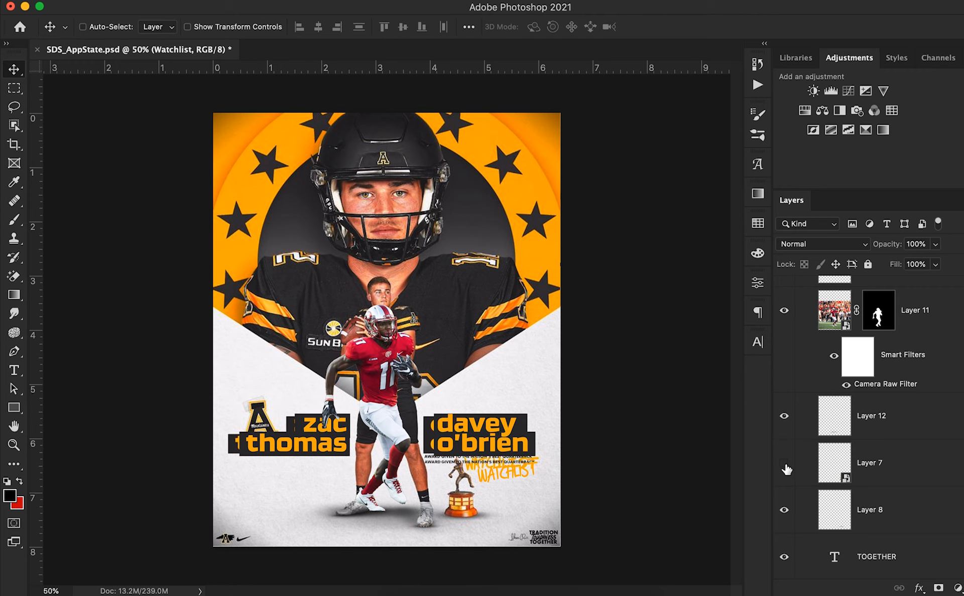
pyautogui.scroll(5, 787, 469)
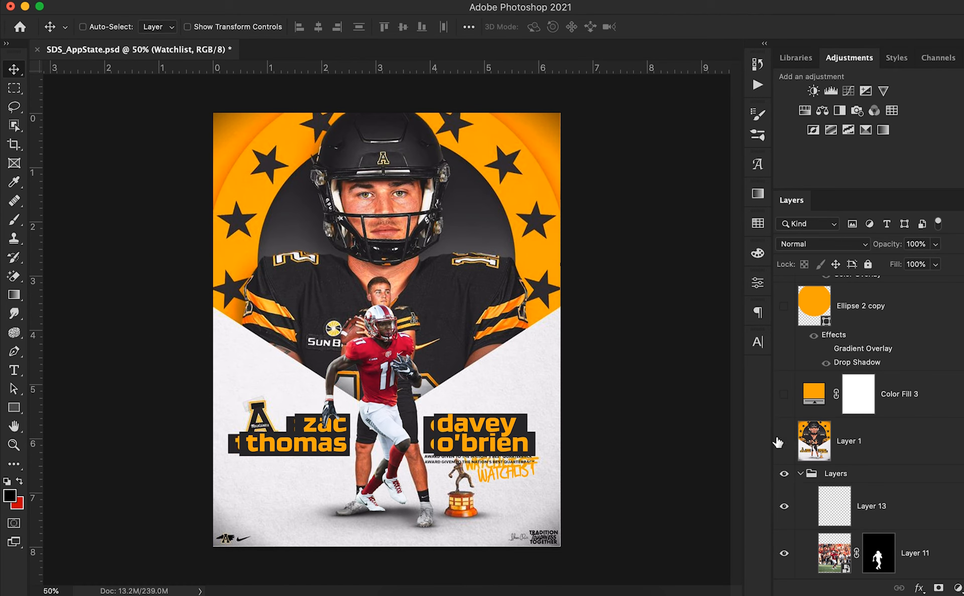
# Hide the Layer 1 reference and move the trophy's Layer 7 out of the Layers group to the top of the stack
pyautogui.click(777, 442)
pyautogui.scroll(-5, 828, 481)
pyautogui.scroll(-2, 827, 481)
pyautogui.click(785, 354)
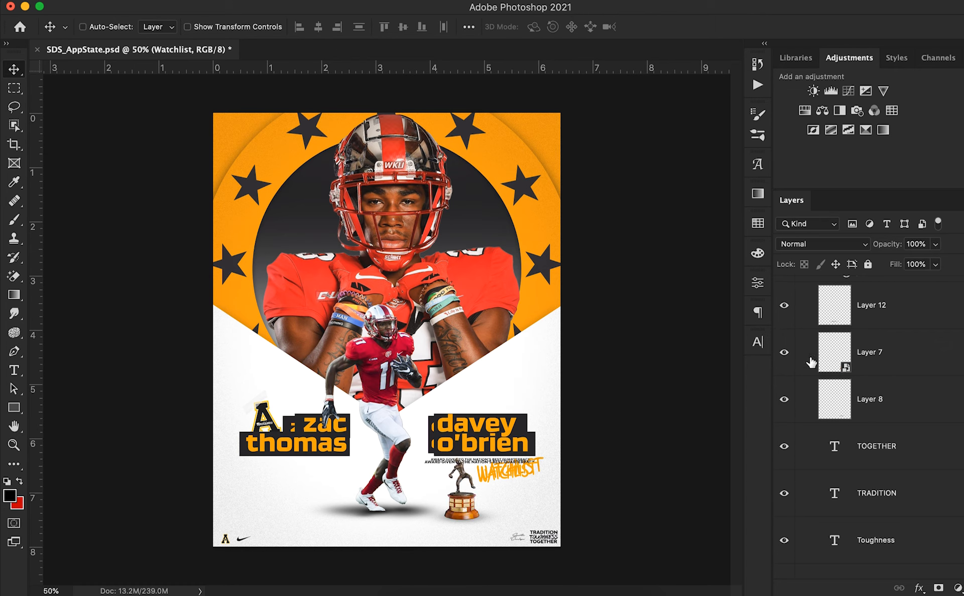
pyautogui.click(882, 366)
pyautogui.moveTo(907, 362); pyautogui.dragTo(906, 301)
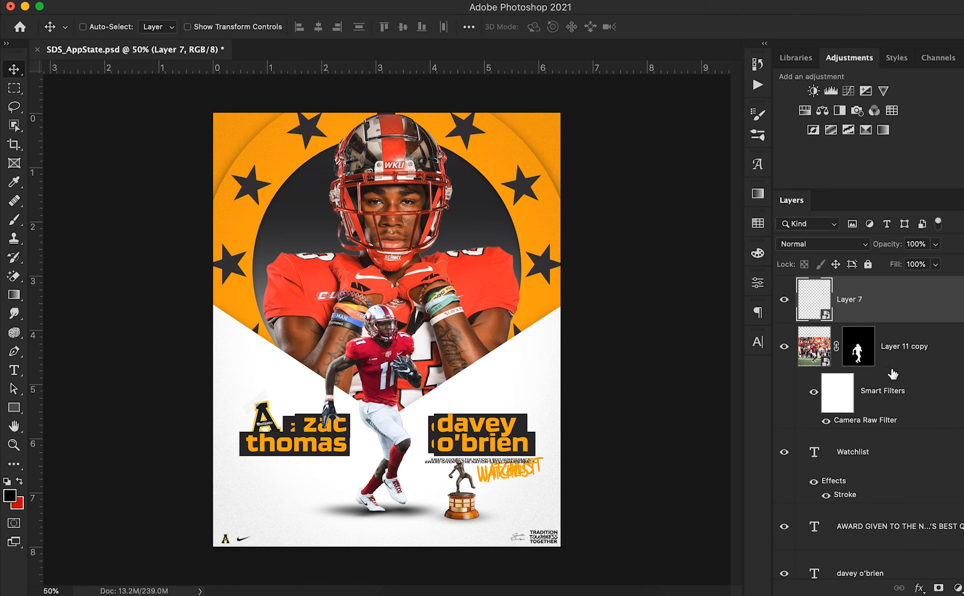
# Collapse and hide the Layers group containing the original design
pyautogui.scroll(-10, 882, 423)
pyautogui.scroll(-10, 882, 423)
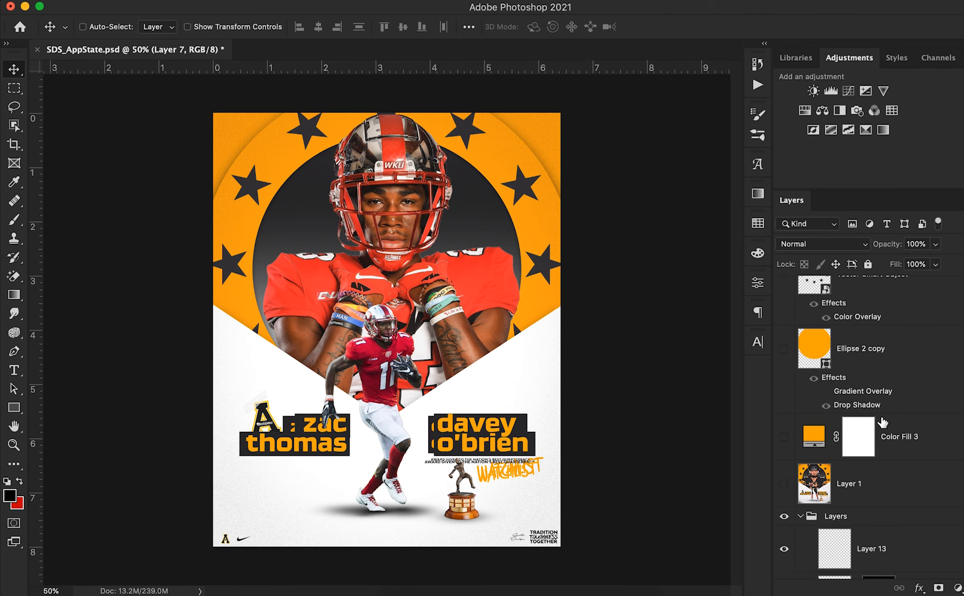
pyautogui.click(802, 400)
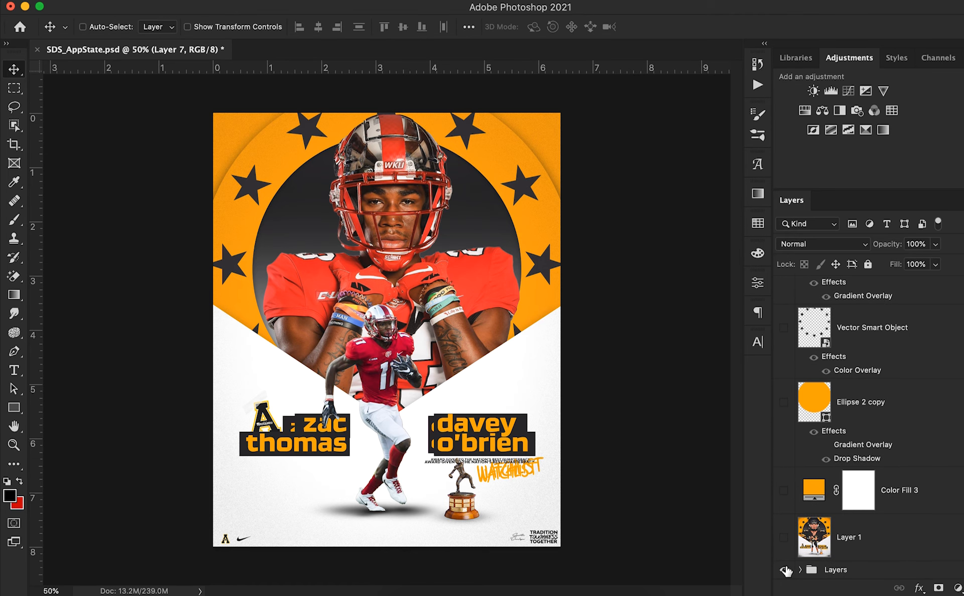
pyautogui.click(785, 572)
pyautogui.scroll(10, 915, 463)
pyautogui.scroll(5, 914, 461)
pyautogui.scroll(-10, 913, 459)
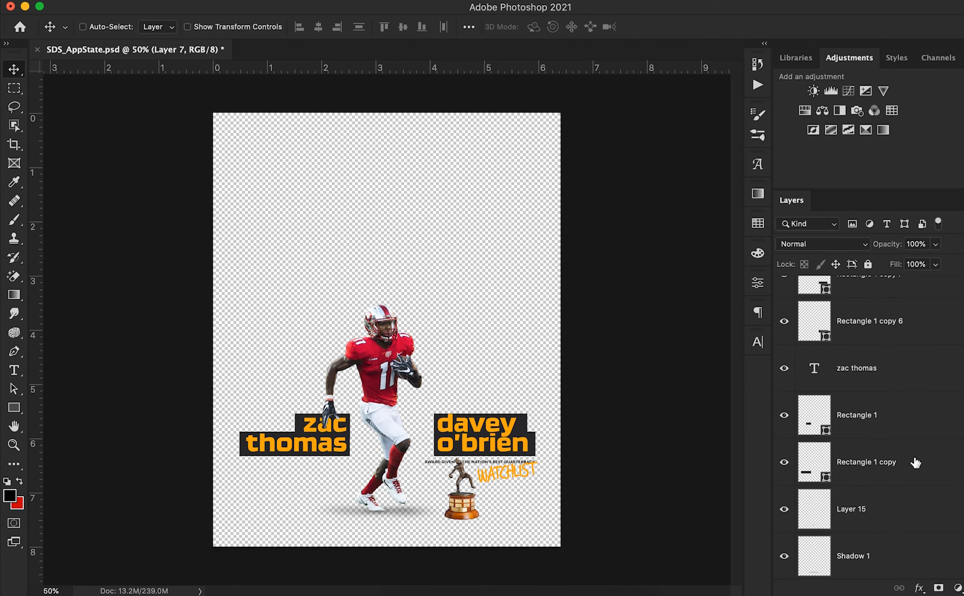
# Show the white Shape 1 base and the orange Color Fill 3 background again
pyautogui.click(784, 377)
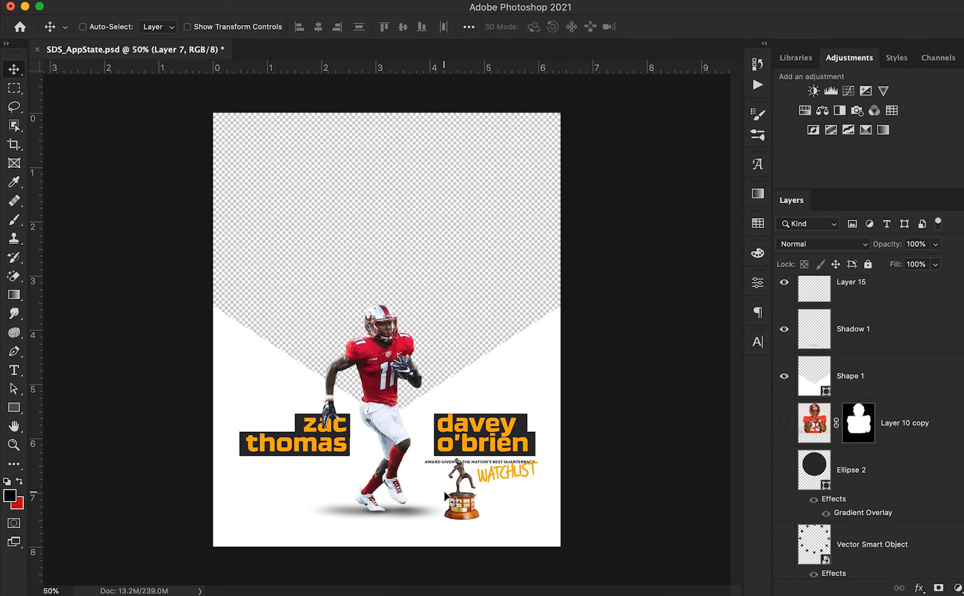
pyautogui.scroll(-5, 888, 510)
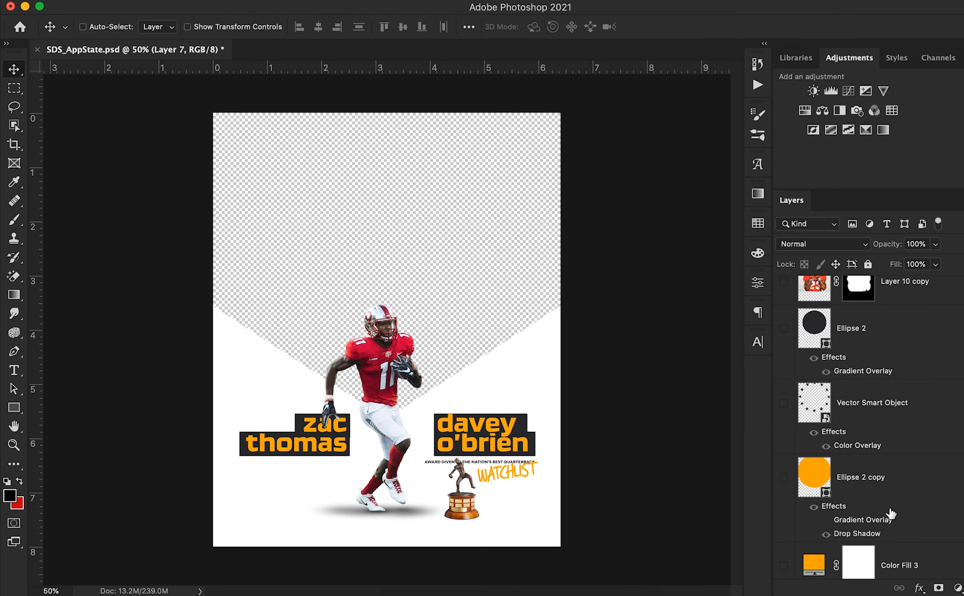
pyautogui.scroll(-3, 804, 510)
pyautogui.click(783, 490)
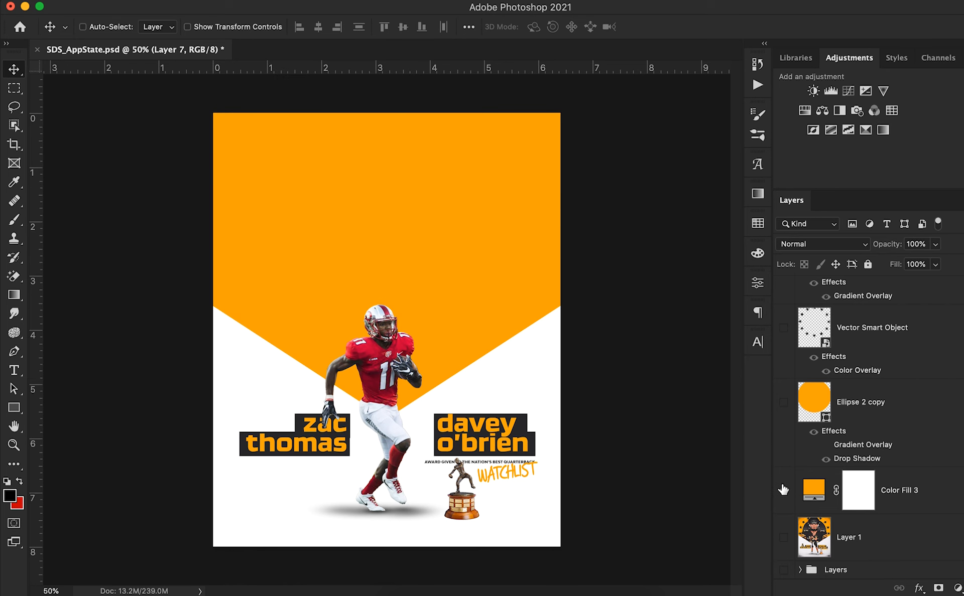
pyautogui.scroll(10, 859, 459)
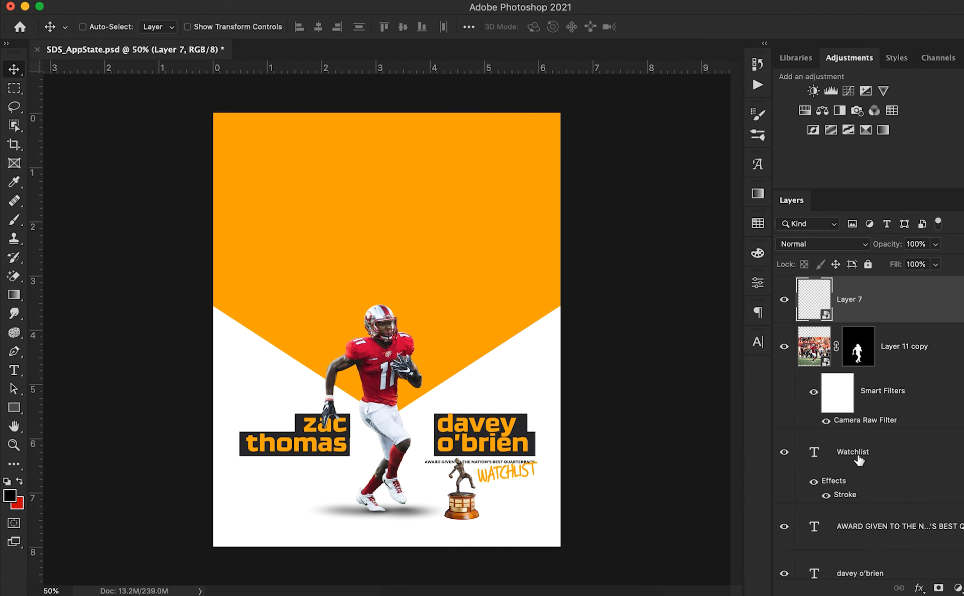
# Rename Layer 7 as Trophy
pyautogui.click(926, 371)
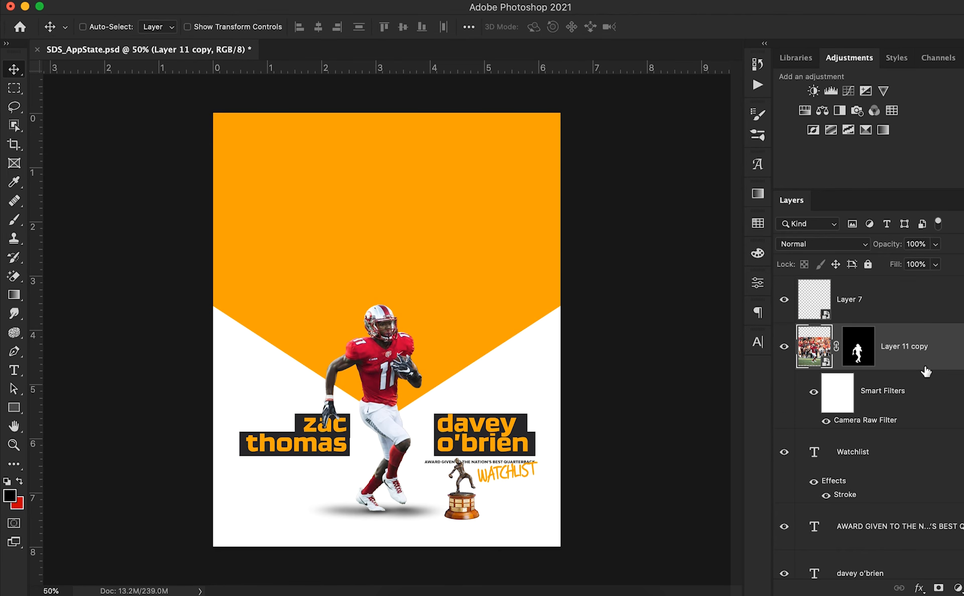
pyautogui.click(859, 309)
pyautogui.doubleClick(858, 307)
pyautogui.write('Trophy')
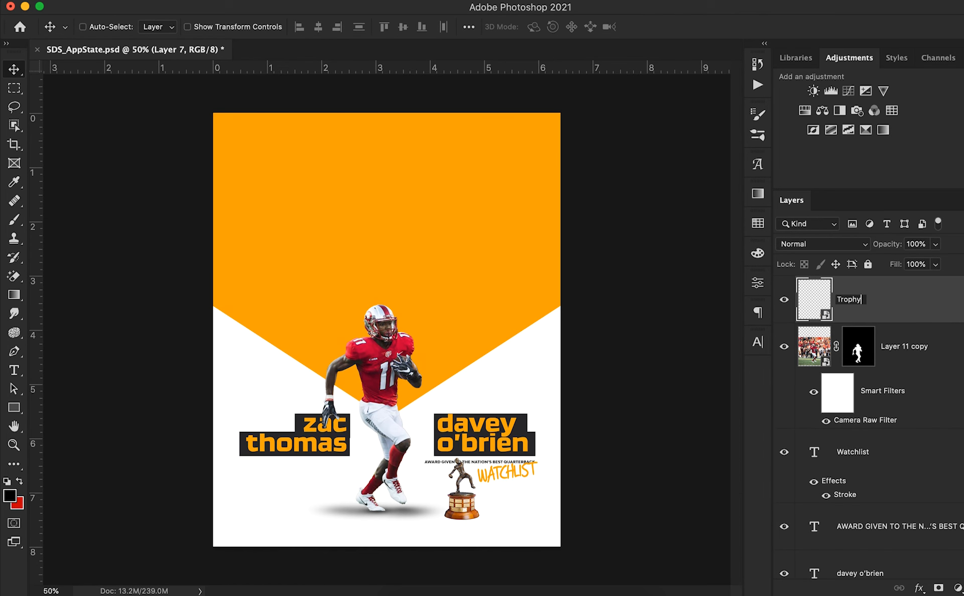
pyautogui.press('Return')
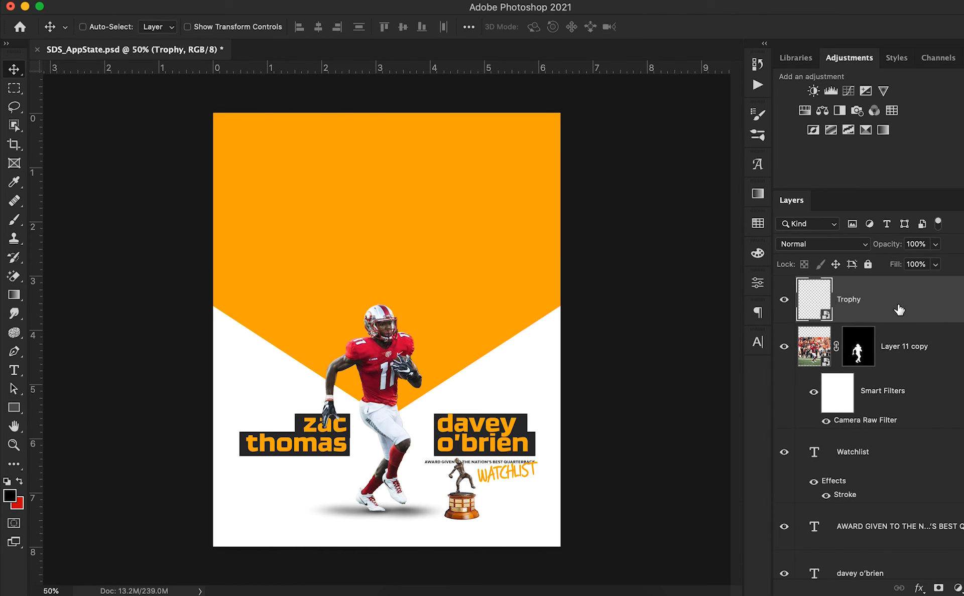
# Add a new layer beneath Trophy and brush a black shadow along the trophy's base
pyautogui.press('super+shift+alt+n')
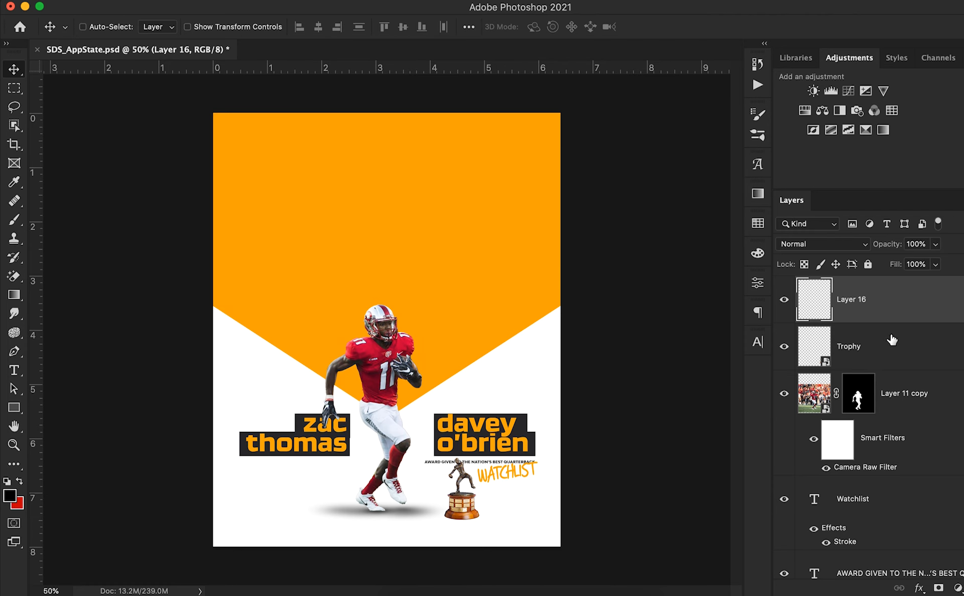
pyautogui.moveTo(900, 314); pyautogui.dragTo(899, 366)
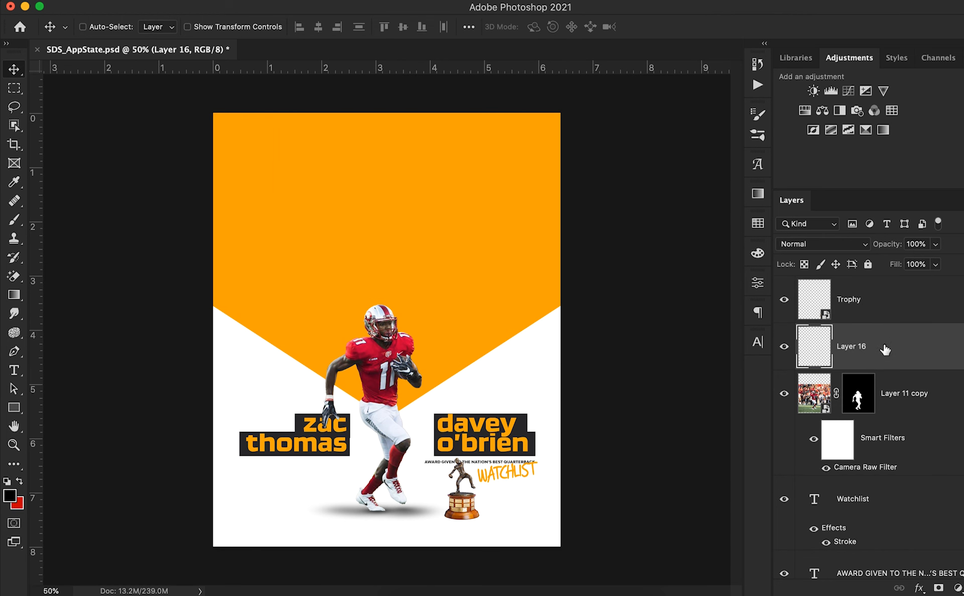
pyautogui.press('b')
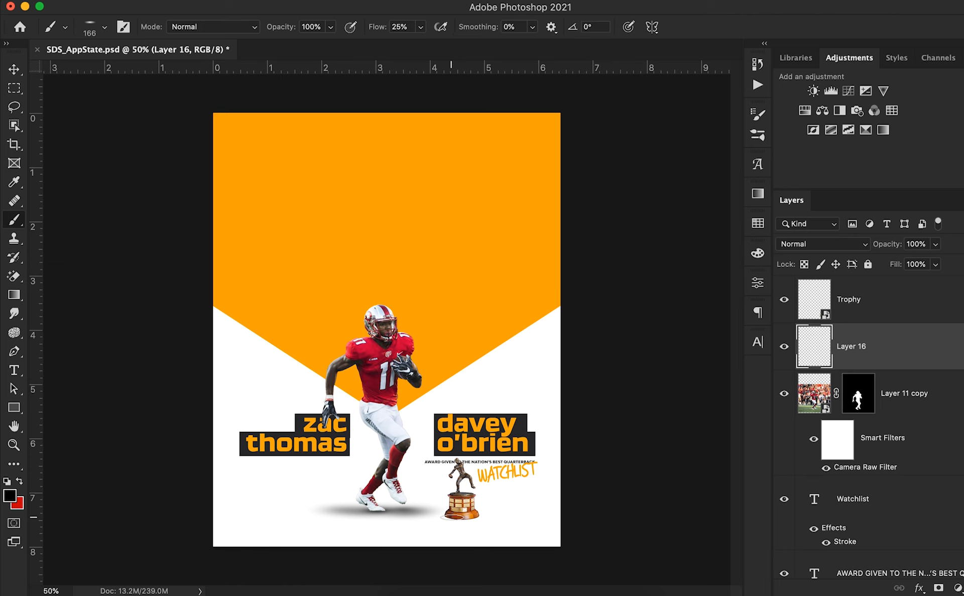
pyautogui.moveTo(448, 517); pyautogui.dragTo(467, 518)
pyautogui.click(14, 69)
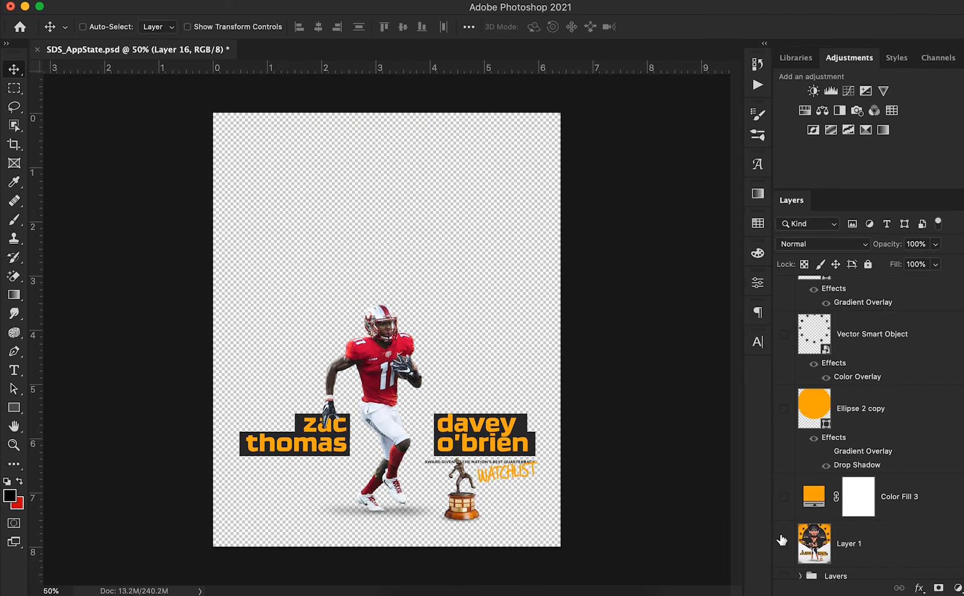
# Show the Layer 1 reference, then switch to Google Chrome and bring the black Appalachian State "A" Mountaineers logo into the Photoshop poster
pyautogui.click(783, 544)
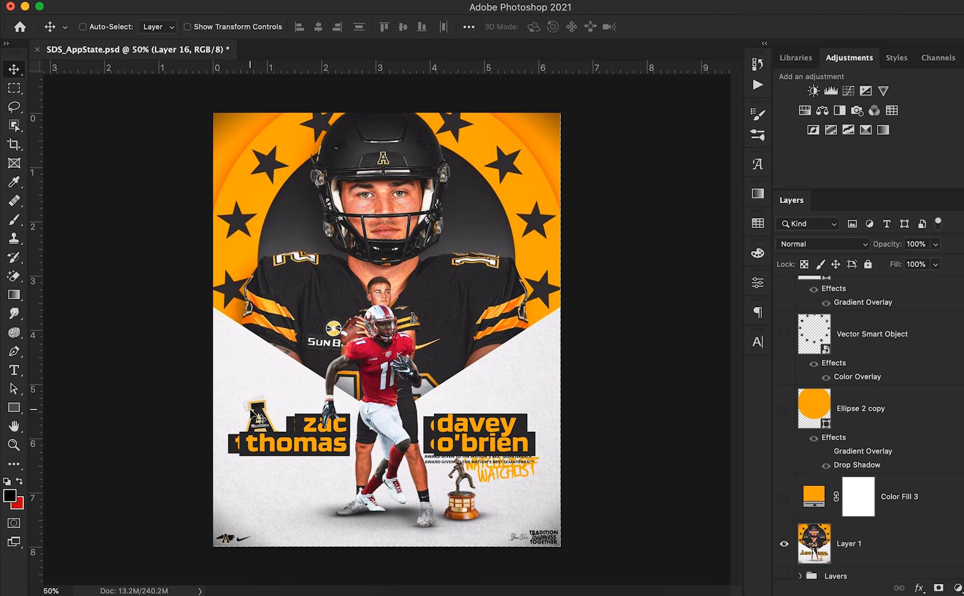
pyautogui.click(464, 593)
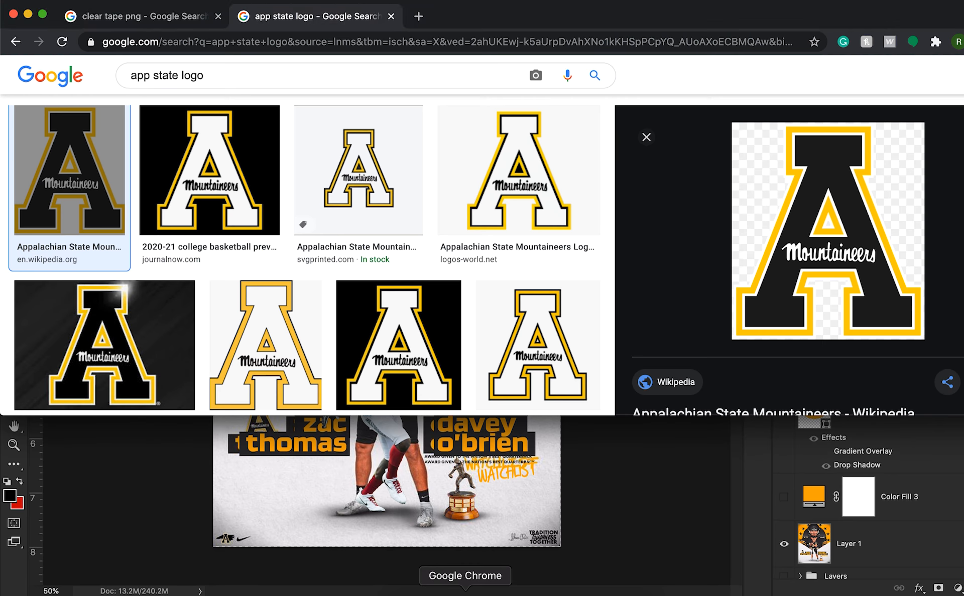
pyautogui.moveTo(829, 231); pyautogui.dragTo(374, 347)
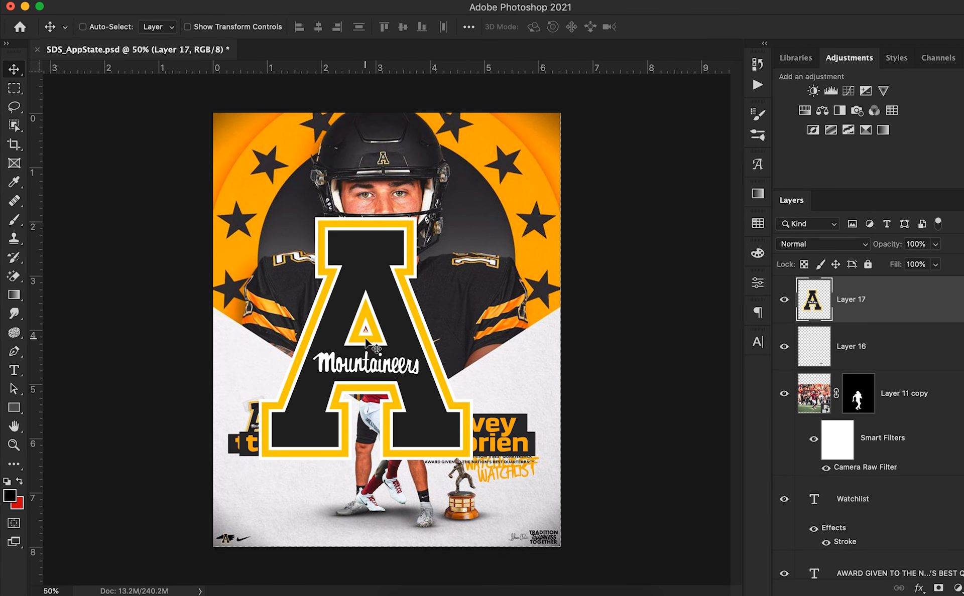
# Move the Mountaineers logo to the lower left of the poster and rename its layer App State Logo
pyautogui.moveTo(379, 308); pyautogui.dragTo(371, 423)
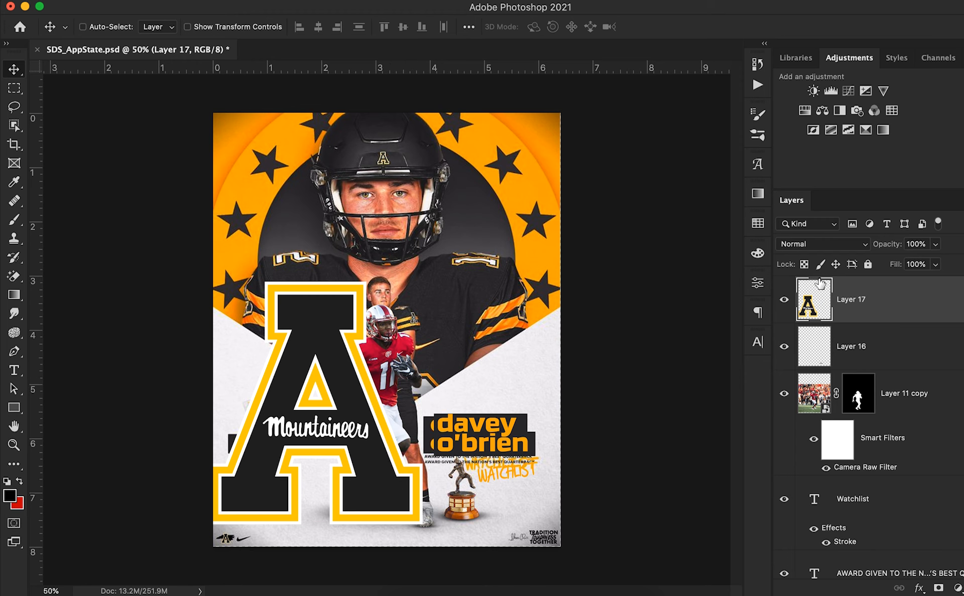
pyautogui.doubleClick(856, 300)
pyautogui.write('App State Logo')
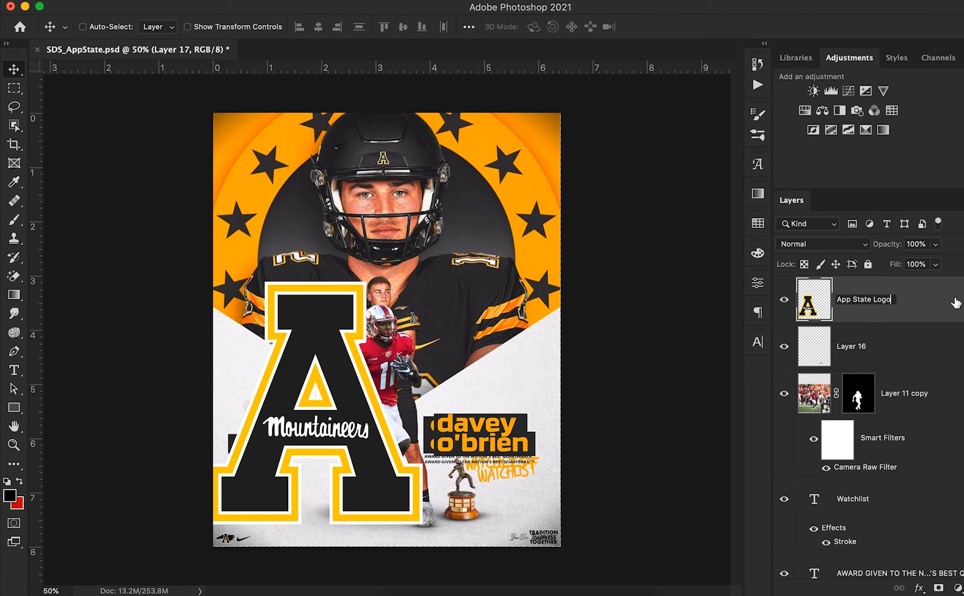
pyautogui.press('Return')
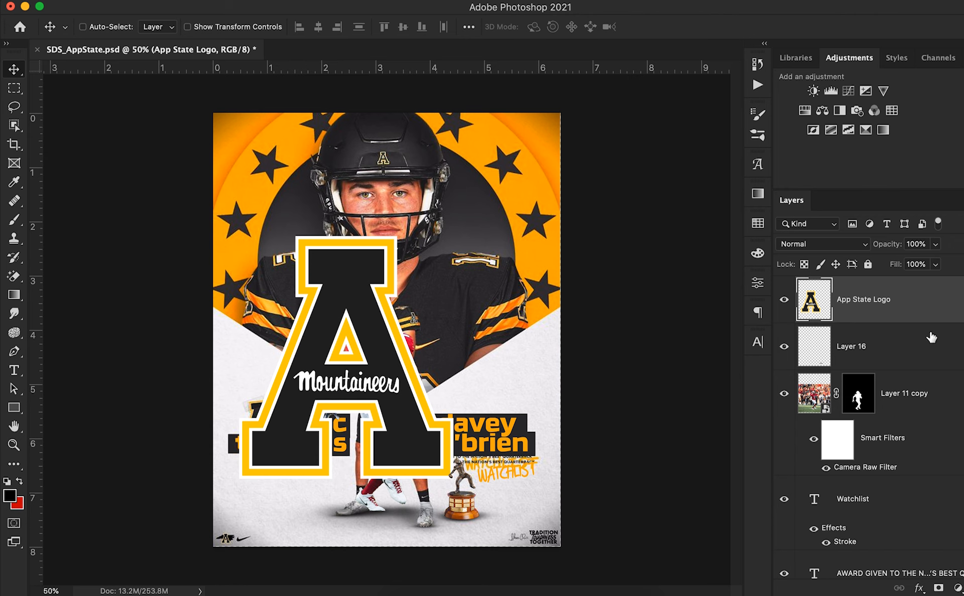
# Convert App State Logo to a smart object, then scale it to 16.5%, rotate it -5.68° and place it beside the player-name title
pyautogui.rightClick(923, 302)
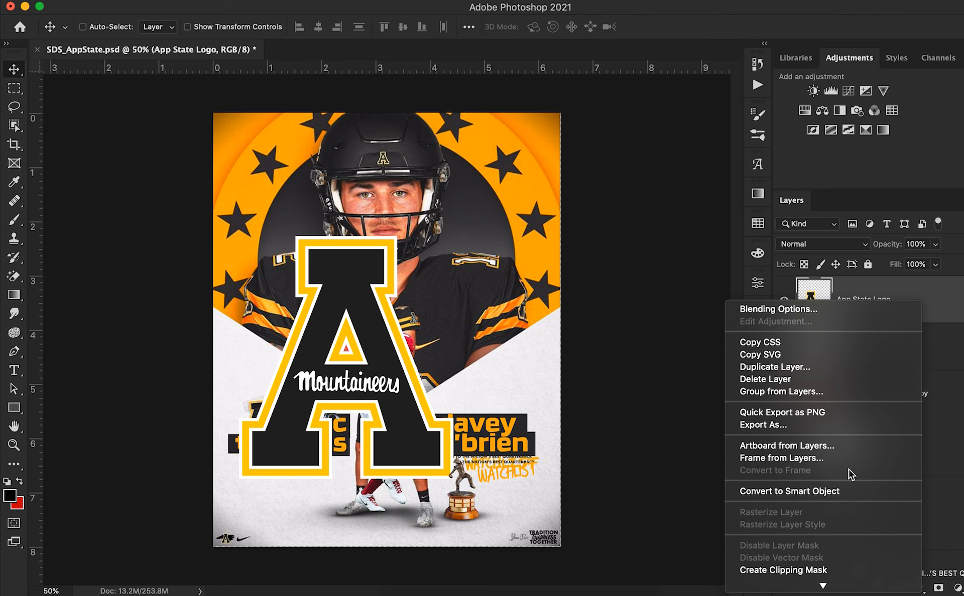
pyautogui.click(809, 492)
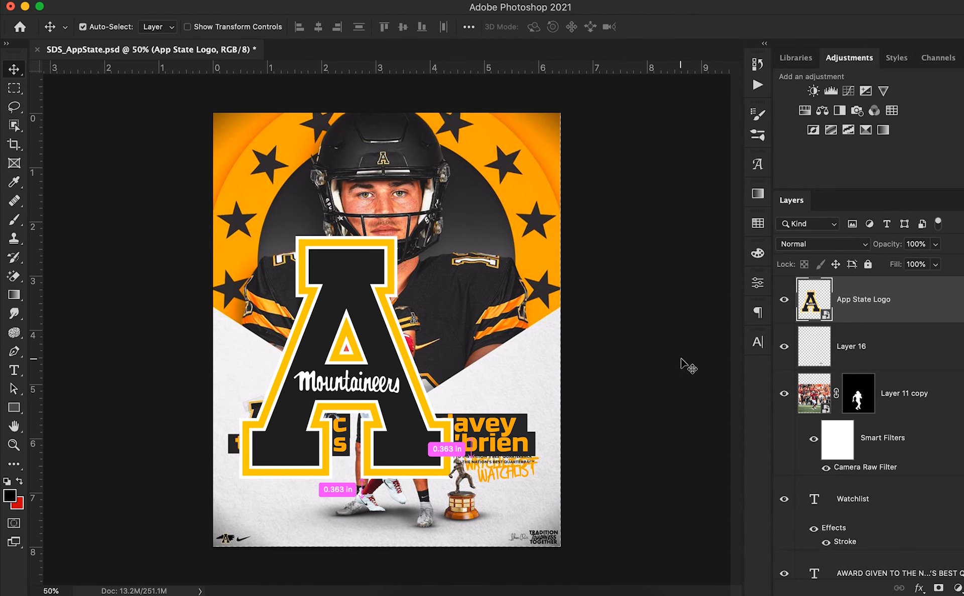
pyautogui.press('super+t')
pyautogui.moveTo(453, 236); pyautogui.dragTo(281, 438)
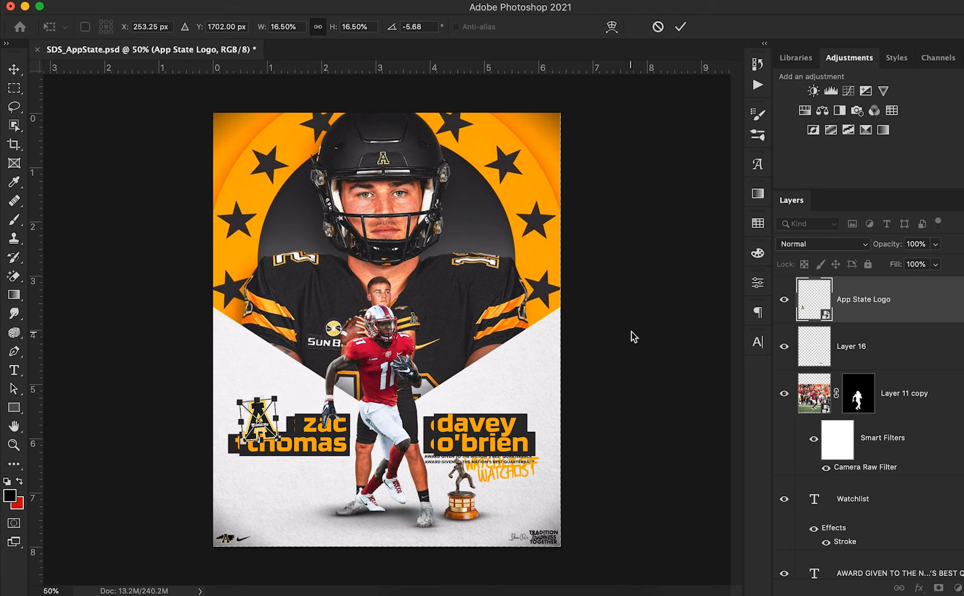
pyautogui.click(680, 28)
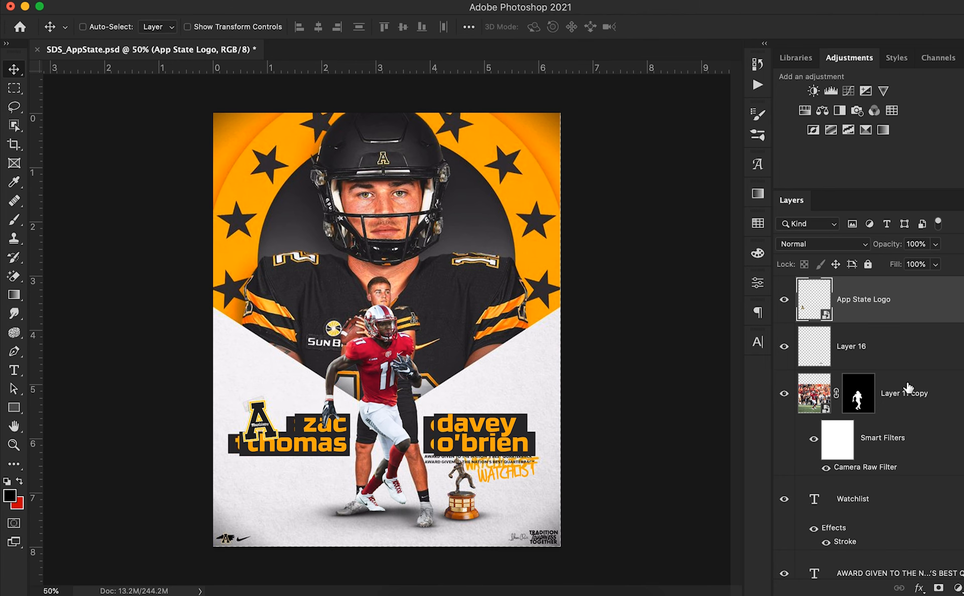
# Add a Multiply drop shadow to App State Logo with 36% opacity, 5 px distance and 6 px size
pyautogui.scroll(-3, 954, 309)
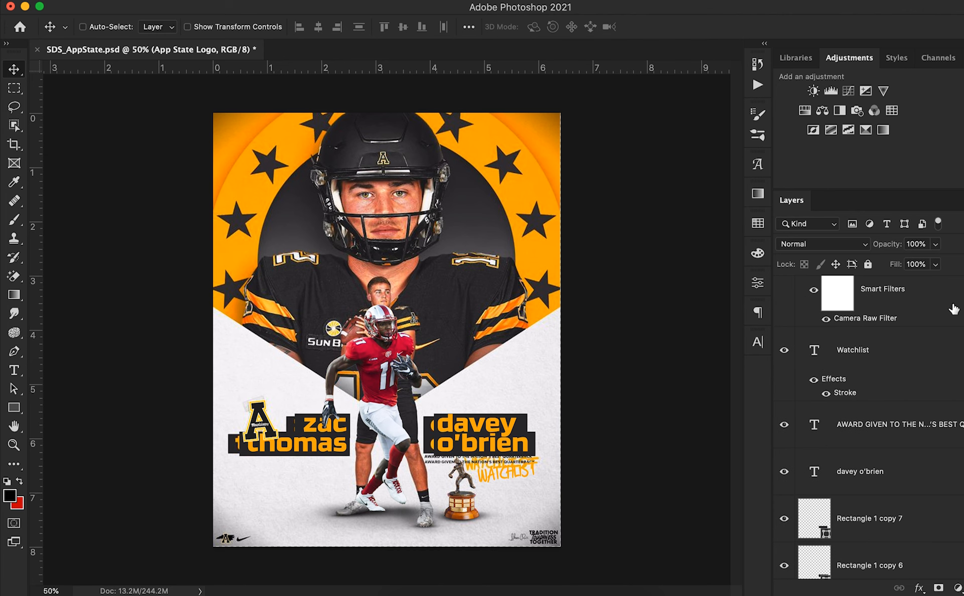
pyautogui.scroll(4, 953, 309)
pyautogui.doubleClick(923, 336)
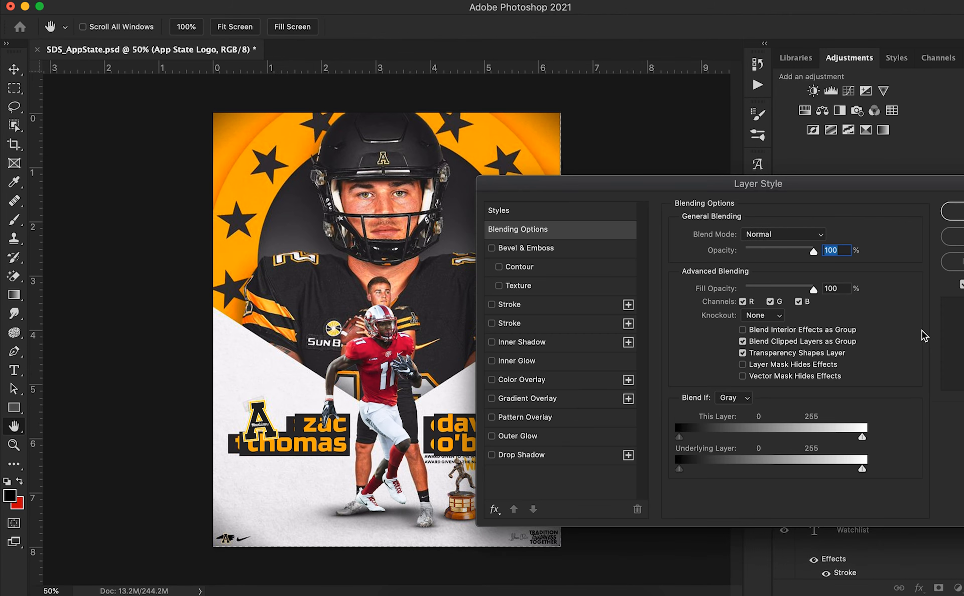
pyautogui.click(571, 455)
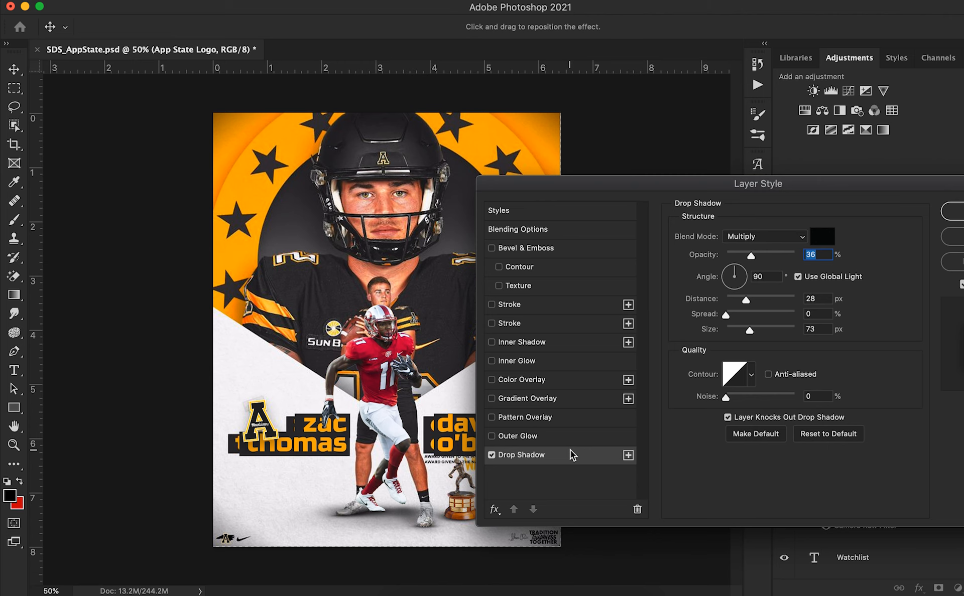
pyautogui.moveTo(744, 331); pyautogui.dragTo(731, 300)
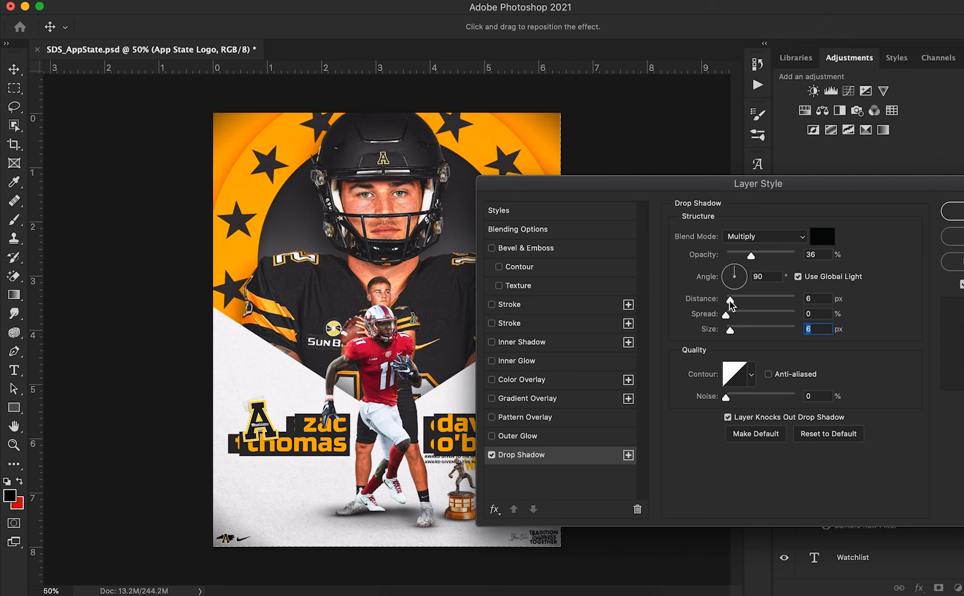
pyautogui.moveTo(729, 301); pyautogui.dragTo(728, 300)
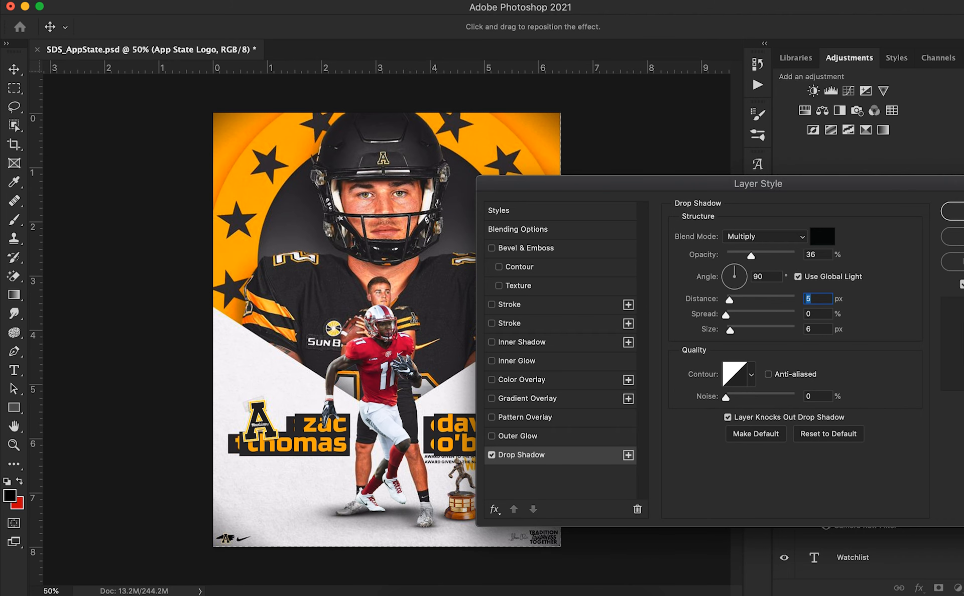
pyautogui.click(953, 211)
# Move App State Logo beneath Rectangle 1 copy in the layer order and show the white Shape 1 base
pyautogui.moveTo(920, 347); pyautogui.dragTo(912, 499)
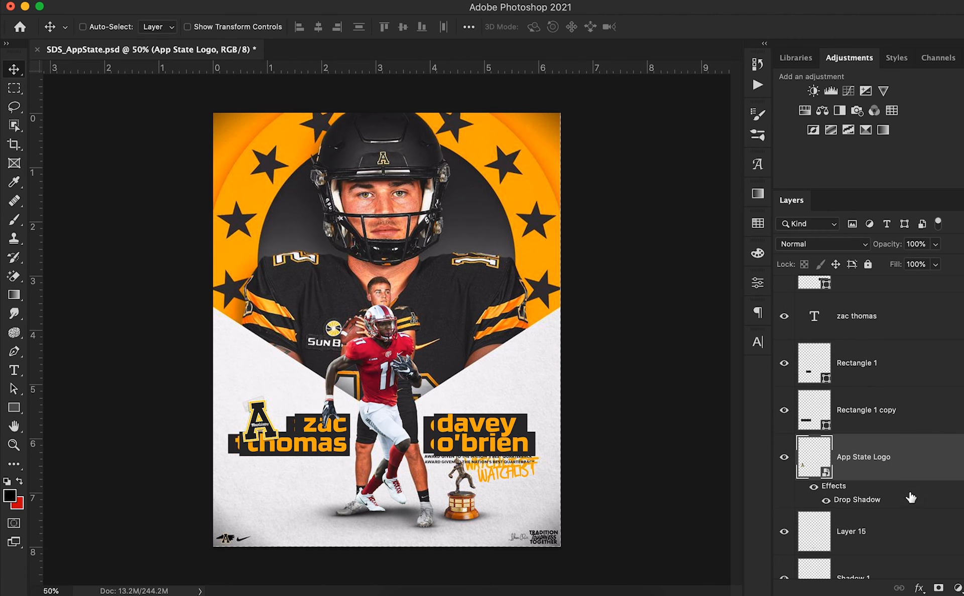
pyautogui.scroll(-5, 911, 498)
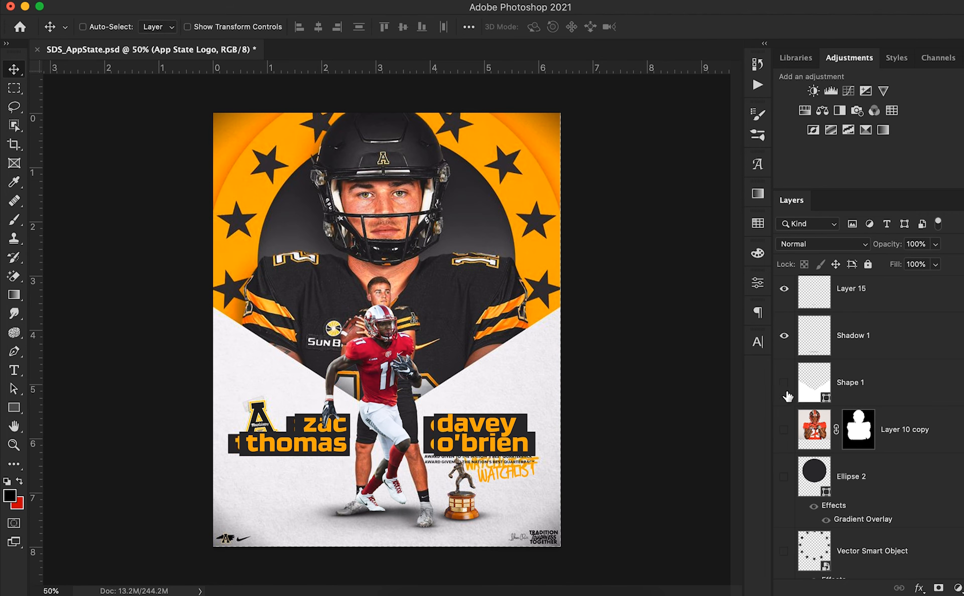
pyautogui.click(783, 384)
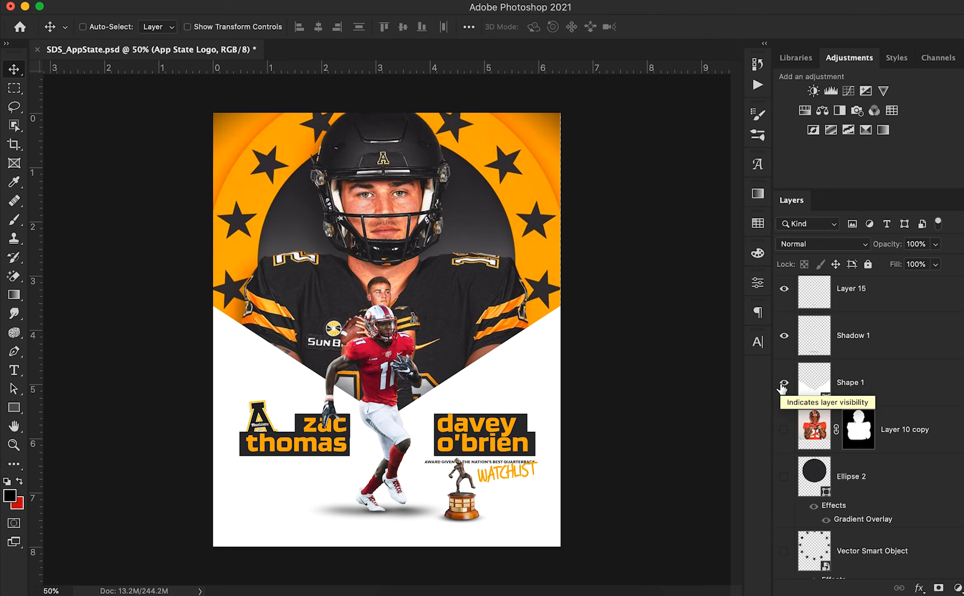
# Shift the App State logo slightly up and to the right behind the player-name title boxes
pyautogui.scroll(5, 878, 392)
pyautogui.scroll(-5, 878, 392)
pyautogui.scroll(6, 878, 392)
pyautogui.scroll(-8, 878, 392)
pyautogui.scroll(-1, 878, 390)
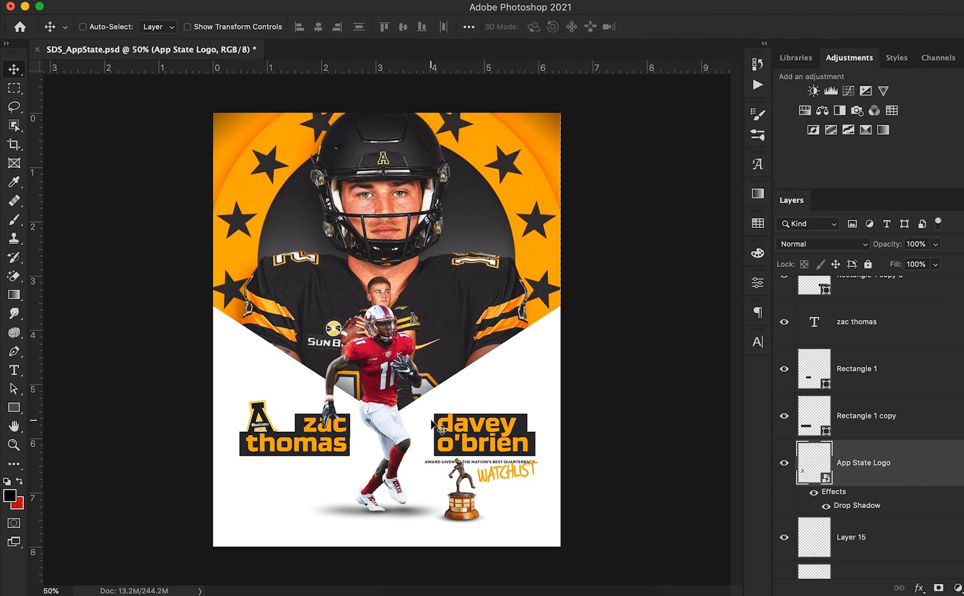
pyautogui.moveTo(280, 438); pyautogui.dragTo(288, 435)
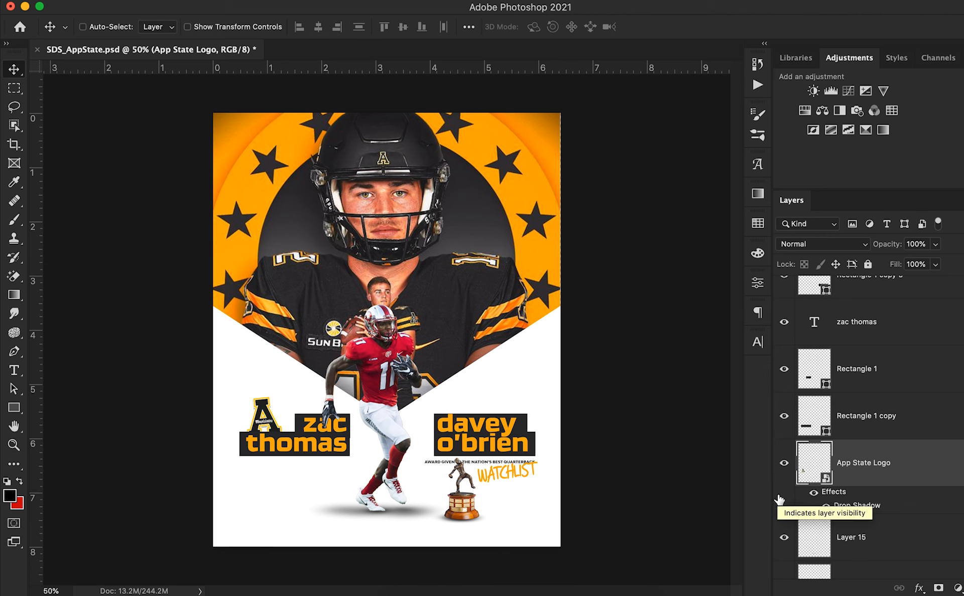
# Bring the clear tape image from Google Chrome into the Photoshop poster, scale it to 72% and place it over the logo's top
pyautogui.click(465, 593)
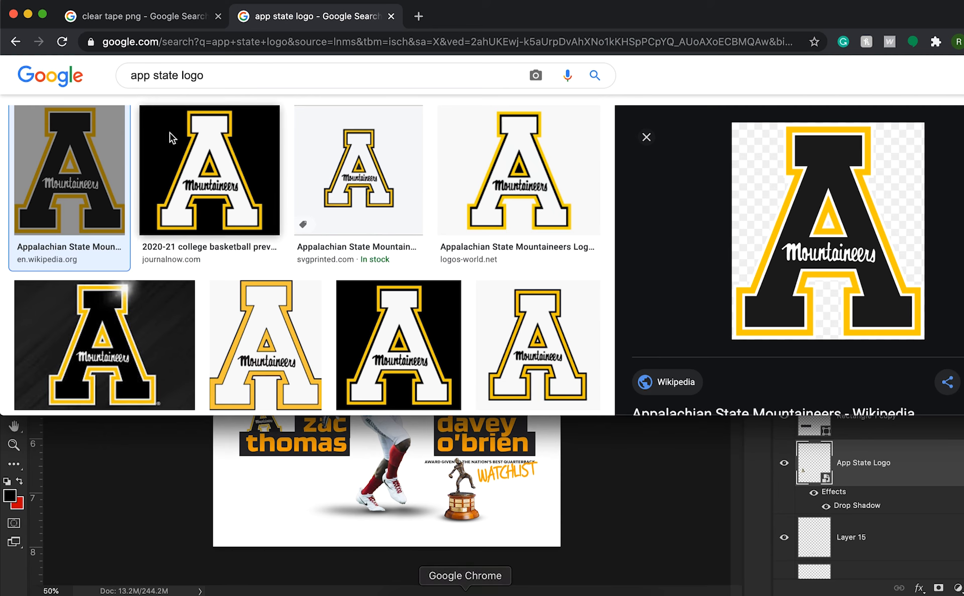
pyautogui.click(138, 25)
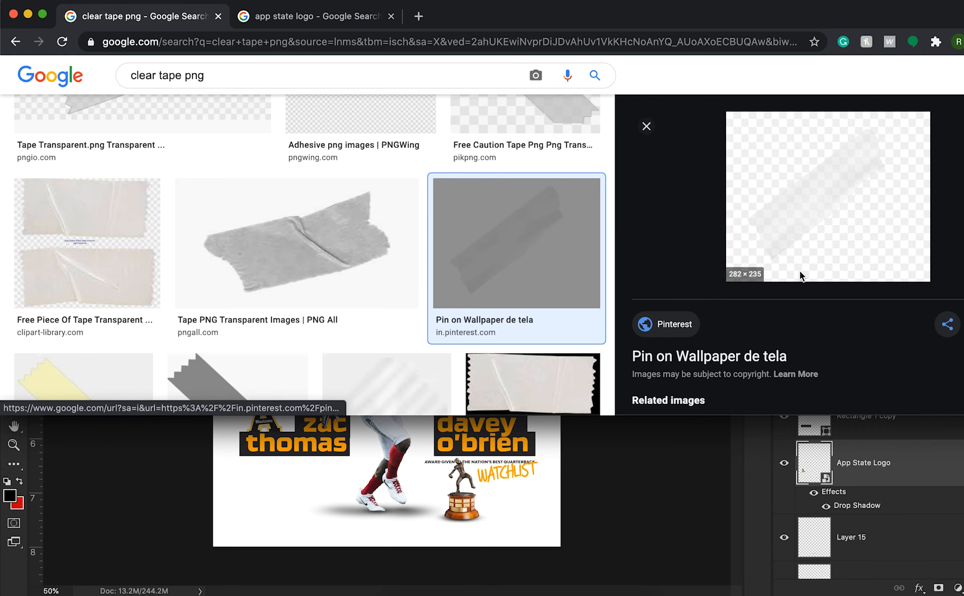
pyautogui.moveTo(812, 199); pyautogui.dragTo(349, 547)
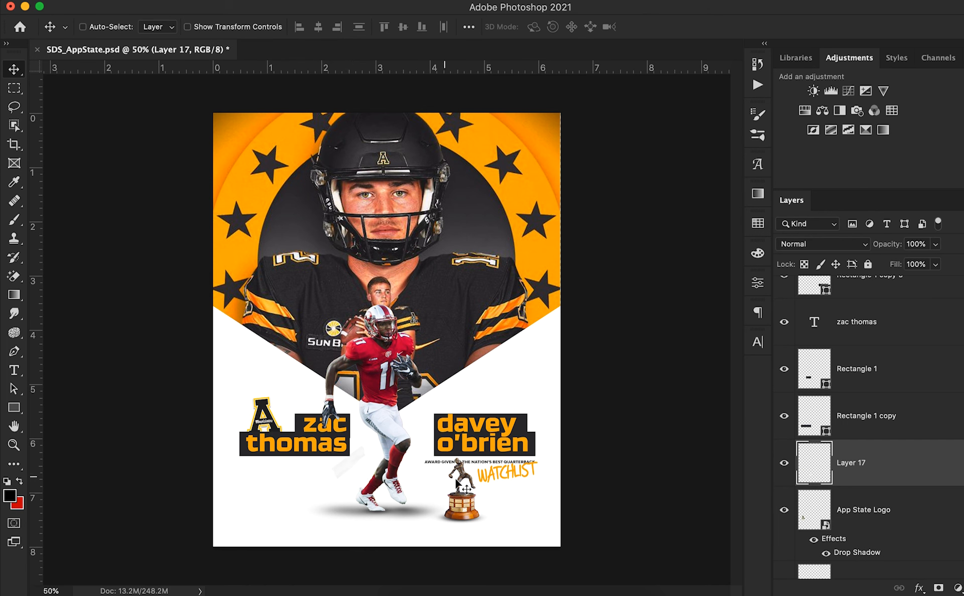
pyautogui.moveTo(457, 485); pyautogui.dragTo(311, 378)
pyautogui.hotkey('ctrl', 't')
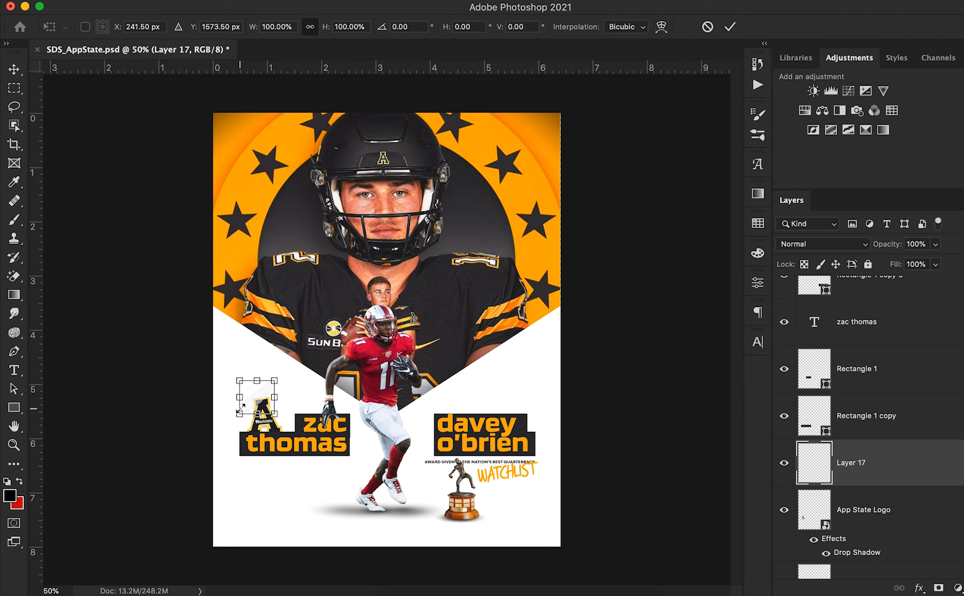
pyautogui.moveTo(258, 34); pyautogui.dragTo(234, 35)
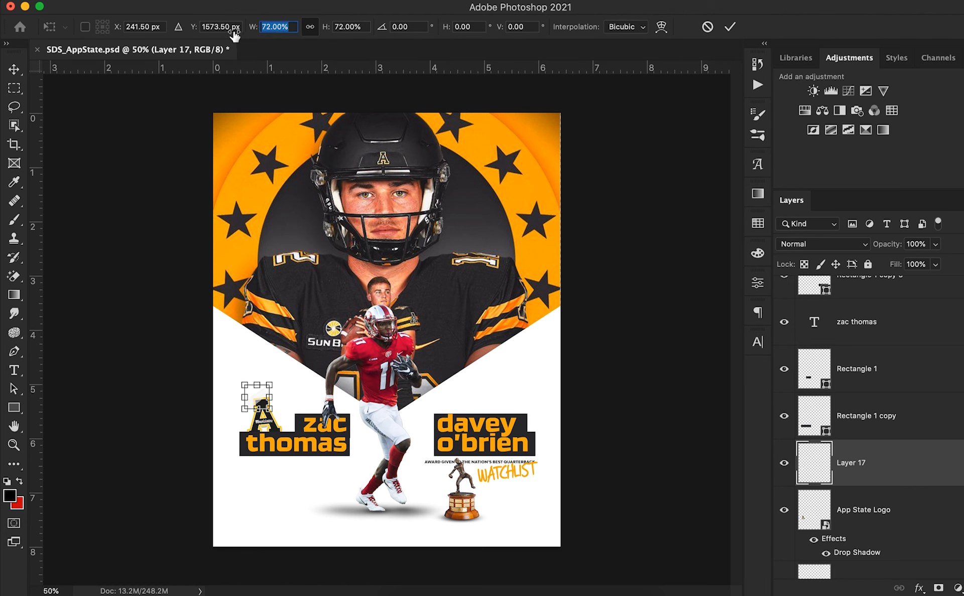
pyautogui.click(727, 26)
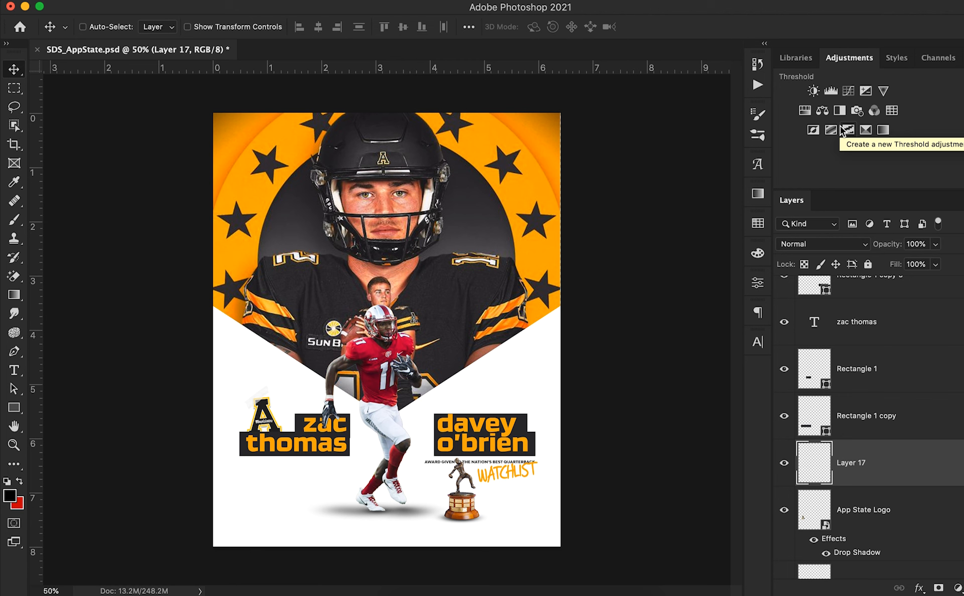
# Rename the tape's Layer 17 as Tape
pyautogui.doubleClick(850, 463)
pyautogui.write('Tape')
pyautogui.press('Return')
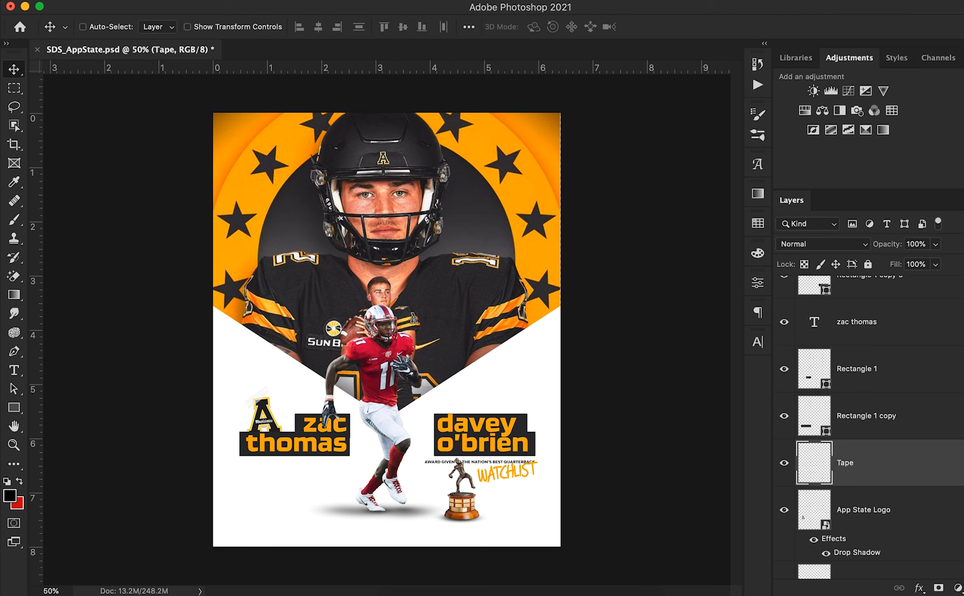
# Select the Tape and App State Logo layers together and nudge them slightly downward
pyautogui.keyDown('shift'); pyautogui.click(888, 529); pyautogui.keyUp('shift')
pyautogui.press('Down')
pyautogui.press('Down')
pyautogui.press('Down')
pyautogui.press('Down')
pyautogui.press('Down')
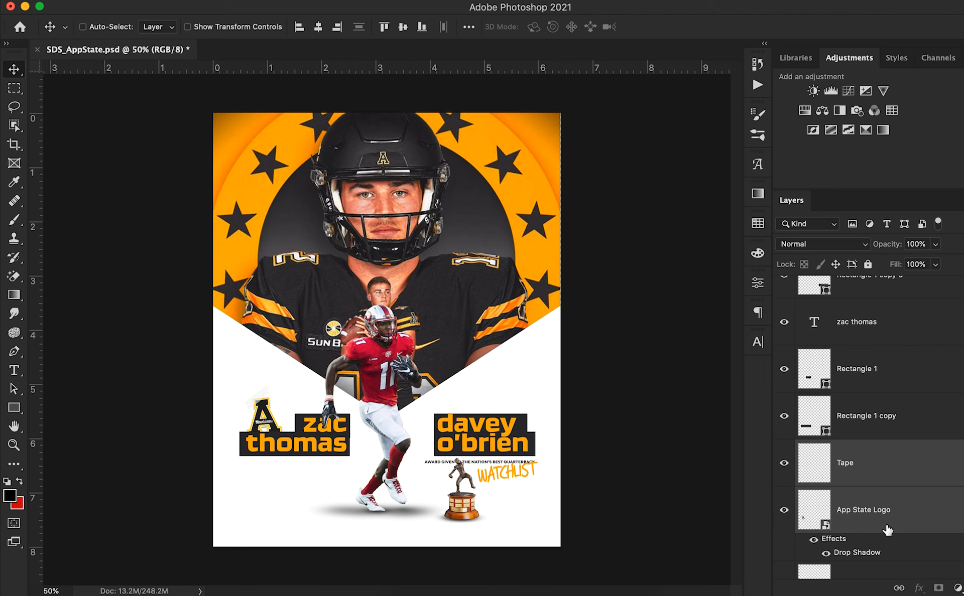
pyautogui.press('Up')
pyautogui.press('Up')
pyautogui.press('Down')
# Hide the white Shape 1 base to compare the lower half with the Layer 1 reference
pyautogui.scroll(-10, 874, 535)
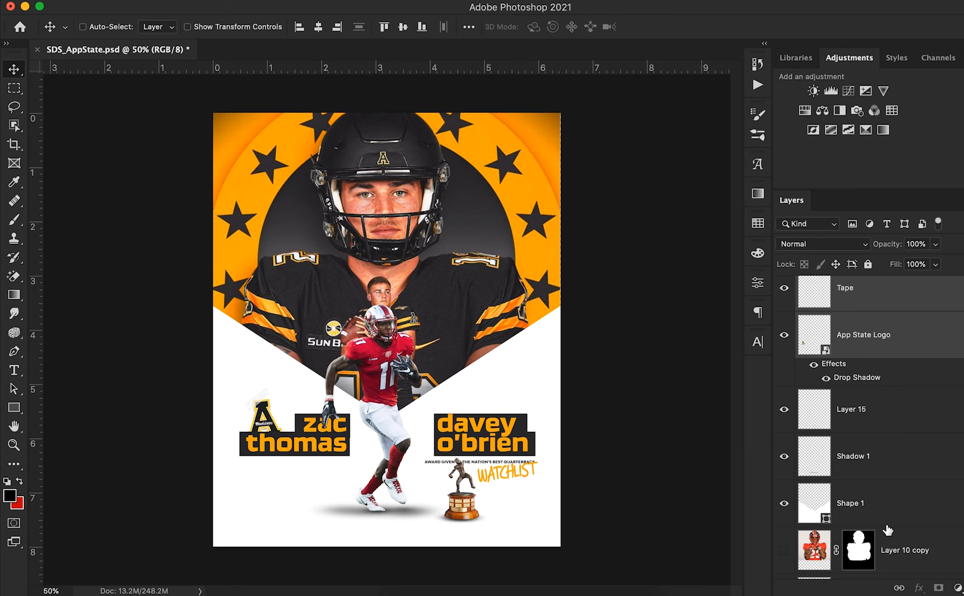
pyautogui.click(784, 424)
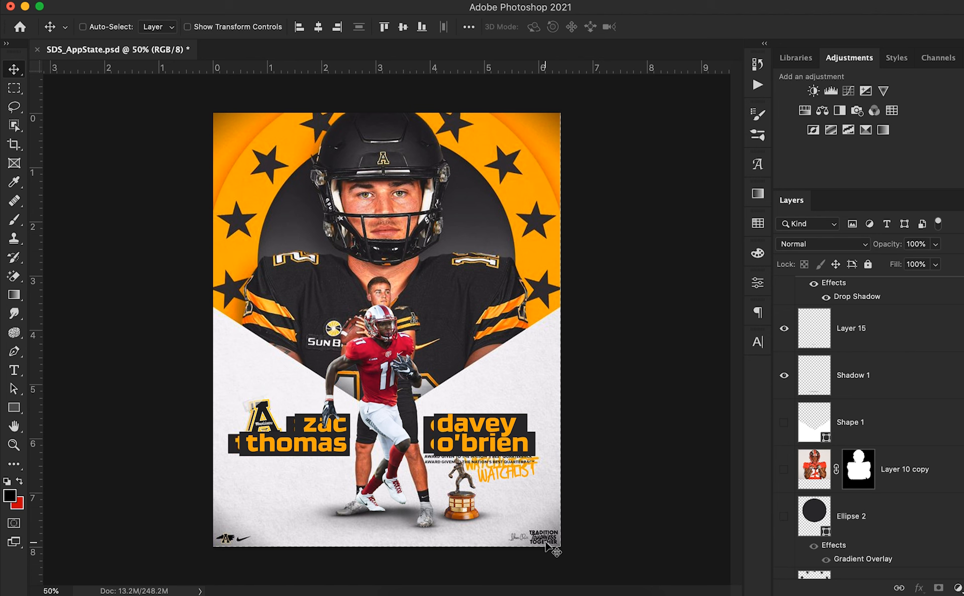
pyautogui.scroll(5, 832, 415)
pyautogui.scroll(5, 832, 415)
pyautogui.scroll(-10, 832, 414)
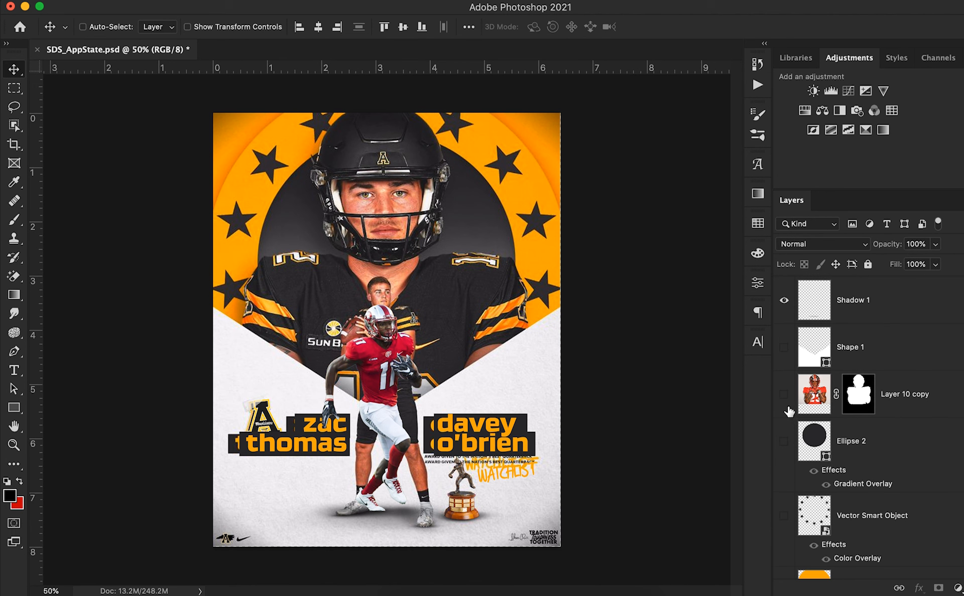
# Show Shape 1, Layer 10 copy, Ellipse 2, Vector Smart Object, Ellipse 2 copy and Color Fill 3, and hide the Layer 1 reference
pyautogui.click(784, 348)
pyautogui.click(784, 394)
pyautogui.click(783, 441)
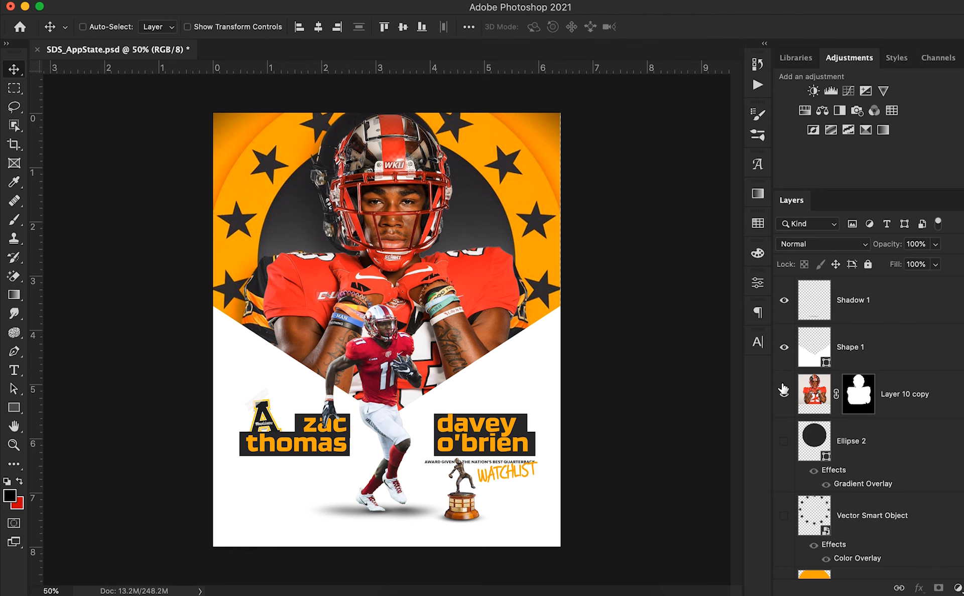
pyautogui.click(784, 517)
pyautogui.scroll(-3, 782, 520)
pyautogui.scroll(-1, 782, 520)
pyautogui.click(783, 489)
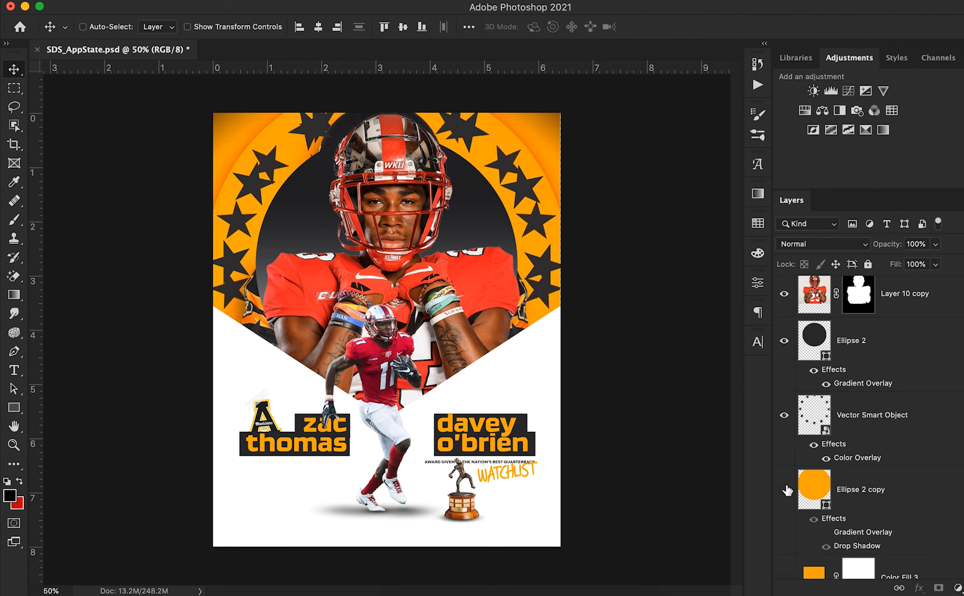
pyautogui.scroll(-4, 785, 491)
pyautogui.click(784, 490)
pyautogui.click(783, 537)
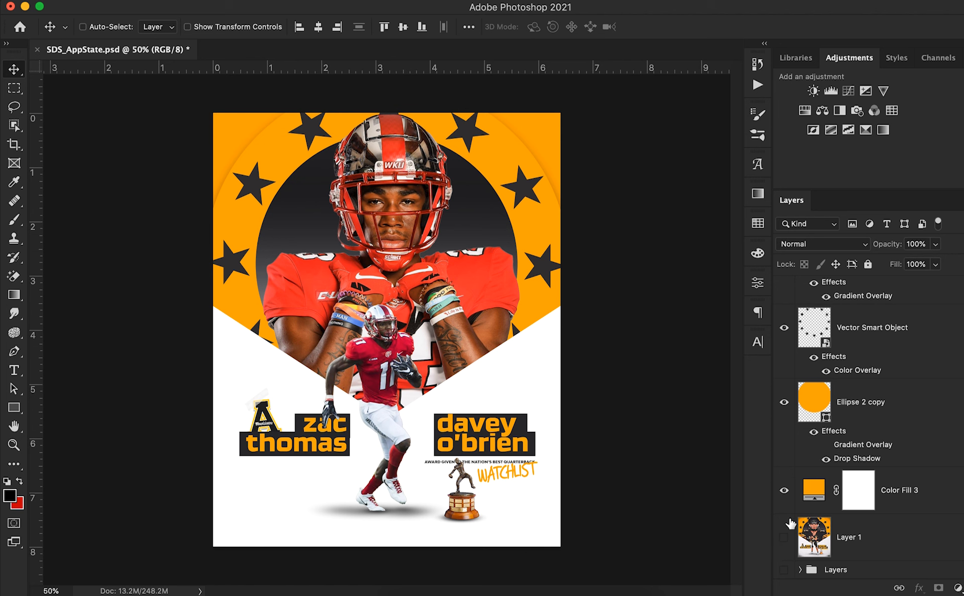
# Show the Layer 1 reference and hide Ellipse 2 copy, Ellipse 2, Layer 10 copy and Shape 1, keeping Color Fill 3 and the stars visible
pyautogui.click(784, 491)
pyautogui.click(784, 538)
pyautogui.click(784, 490)
pyautogui.click(783, 402)
pyautogui.click(785, 329)
pyautogui.click(784, 329)
pyautogui.scroll(3, 786, 333)
pyautogui.click(784, 333)
pyautogui.scroll(2, 788, 460)
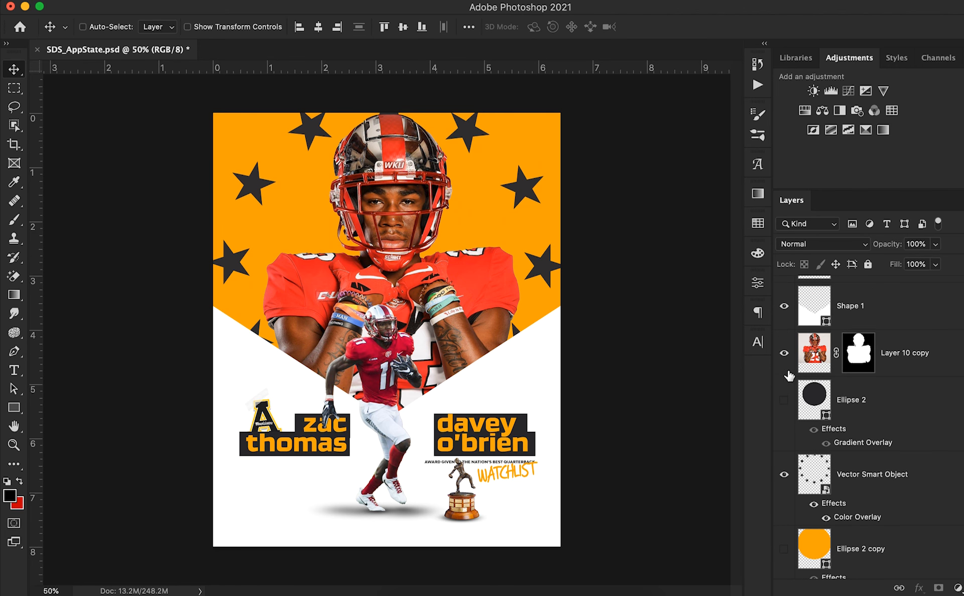
pyautogui.click(784, 354)
pyautogui.click(782, 309)
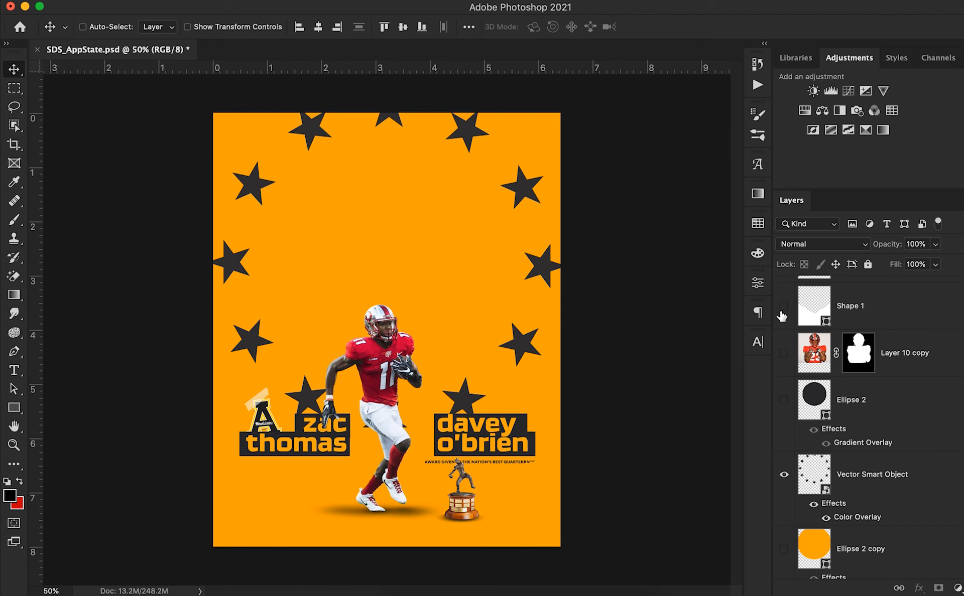
# Toggle Color Fill 3 off and on to compare the star ring with the Layer 1 reference
pyautogui.scroll(-2, 784, 516)
pyautogui.click(783, 515)
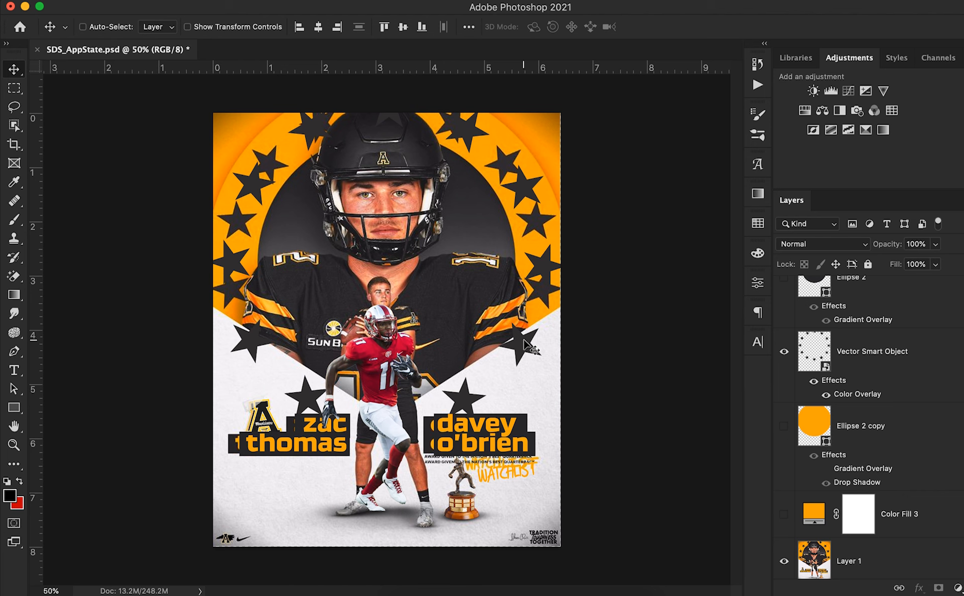
pyautogui.click(784, 514)
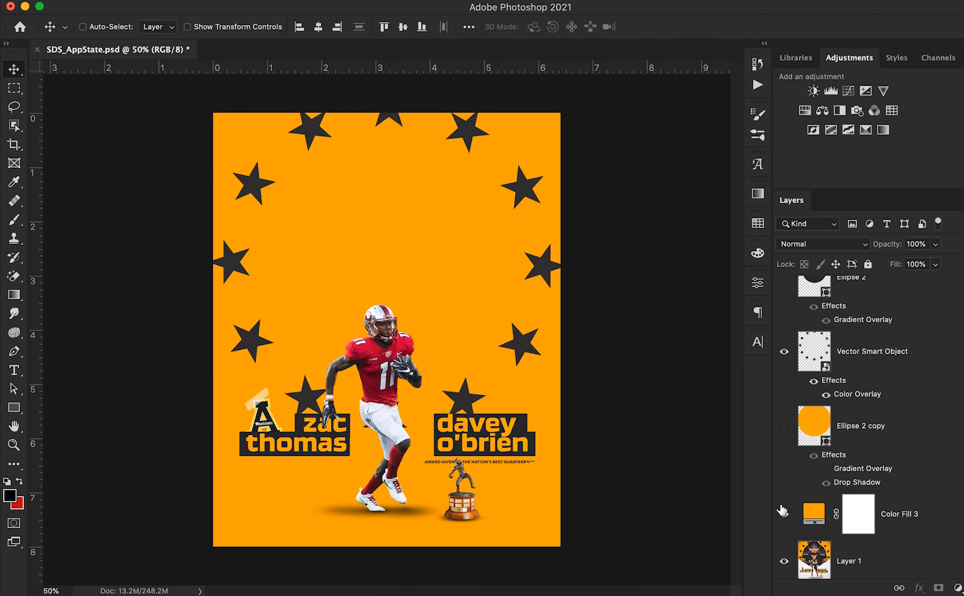
# Show the Ellipse 2 copy, Ellipse 2, Layer 10 copy and Shape 1 layers again to restore the full poster
pyautogui.click(783, 427)
pyautogui.scroll(2, 786, 437)
pyautogui.click(784, 379)
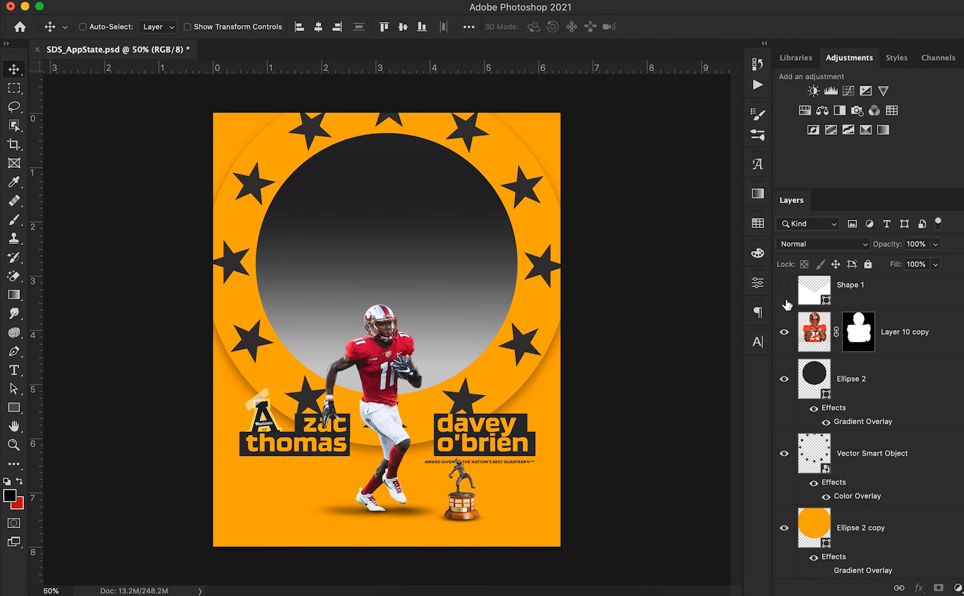
pyautogui.click(784, 285)
pyautogui.scroll(4, 882, 367)
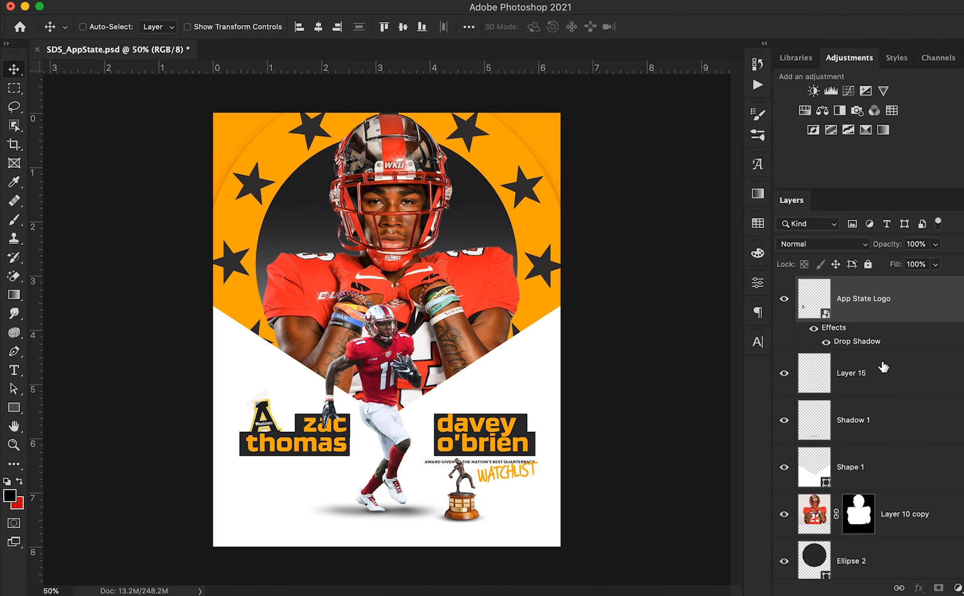
# Add a white Solid Color fill layer above the Trophy layer, covering the whole poster
pyautogui.scroll(5, 919, 422)
pyautogui.click(932, 306)
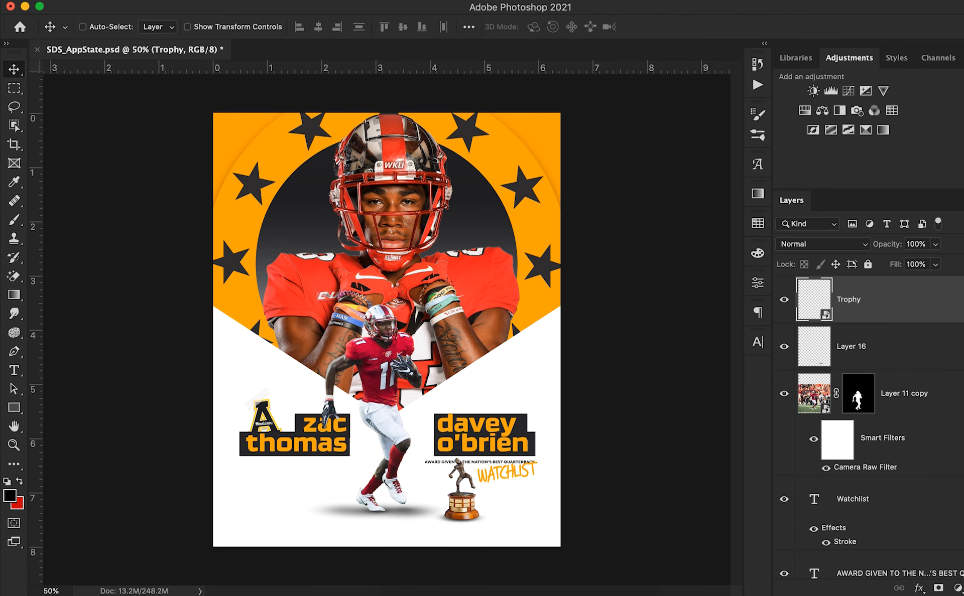
pyautogui.click(957, 590)
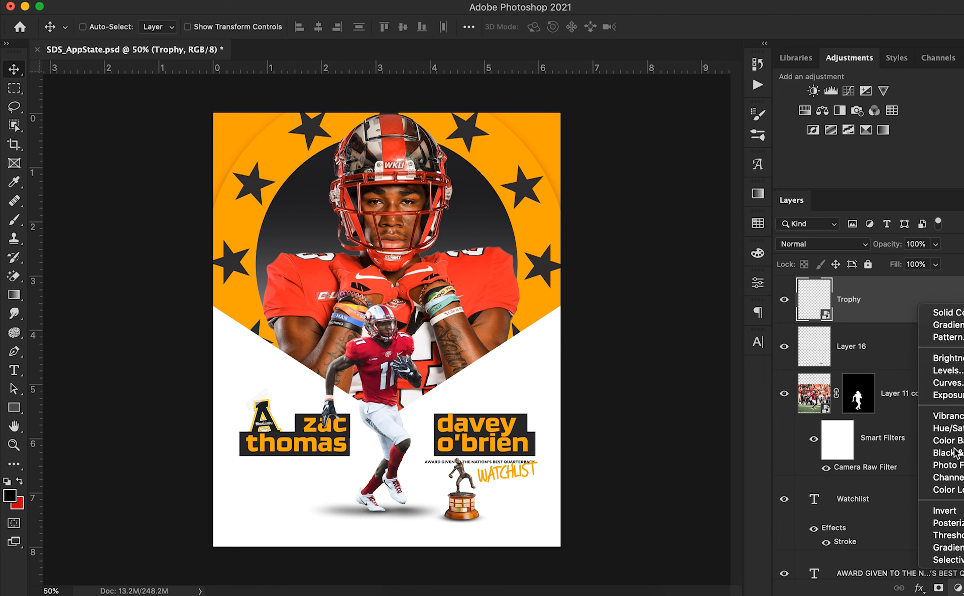
pyautogui.click(936, 312)
pyautogui.moveTo(655, 350); pyautogui.dragTo(583, 265)
pyautogui.click(944, 310)
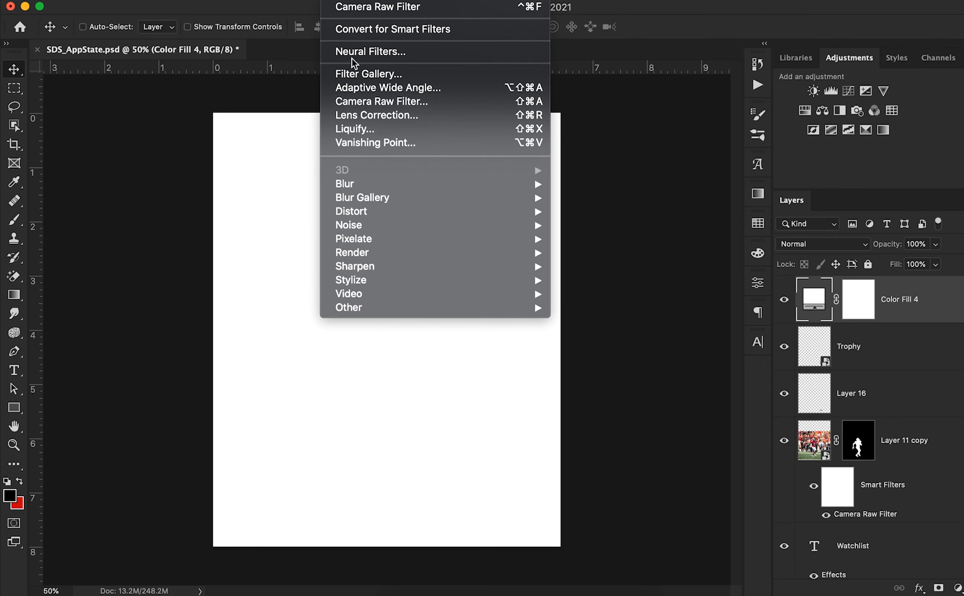
# Convert the white fill layer to a smart object and apply a Camera Raw Filter with added grain and -58 vignetting
pyautogui.click(374, 102)
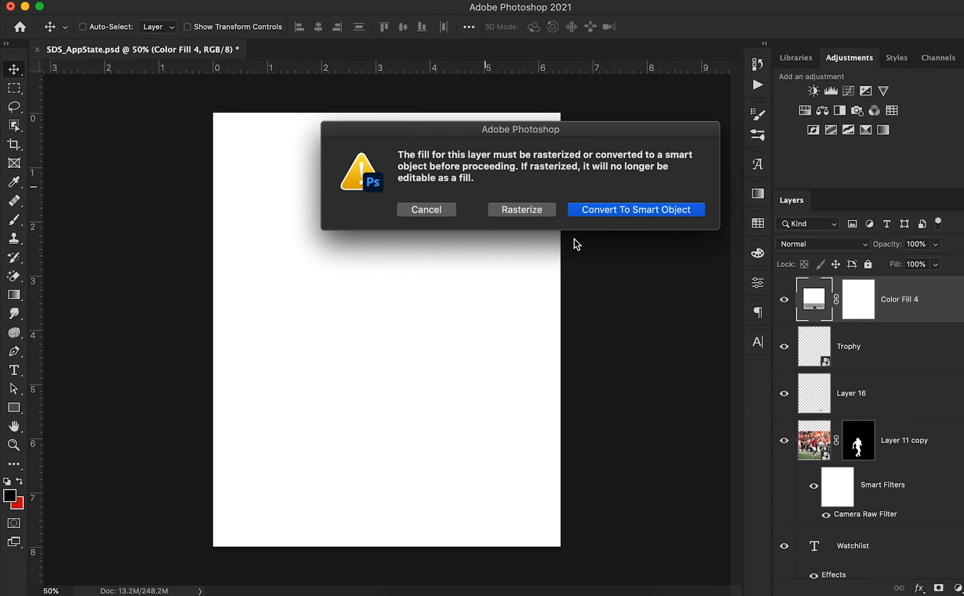
pyautogui.click(597, 211)
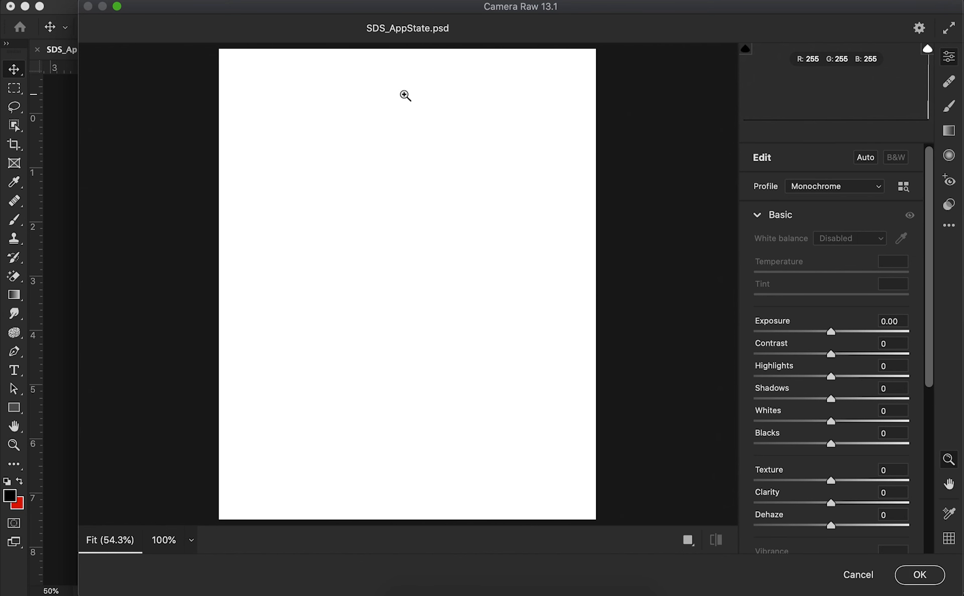
pyautogui.moveTo(928, 323); pyautogui.dragTo(928, 584)
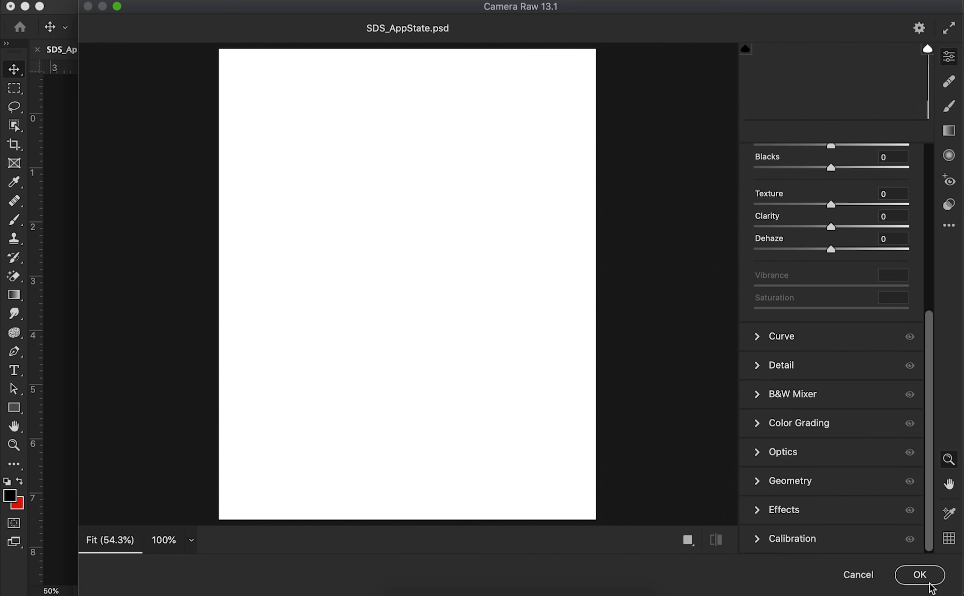
pyautogui.click(791, 510)
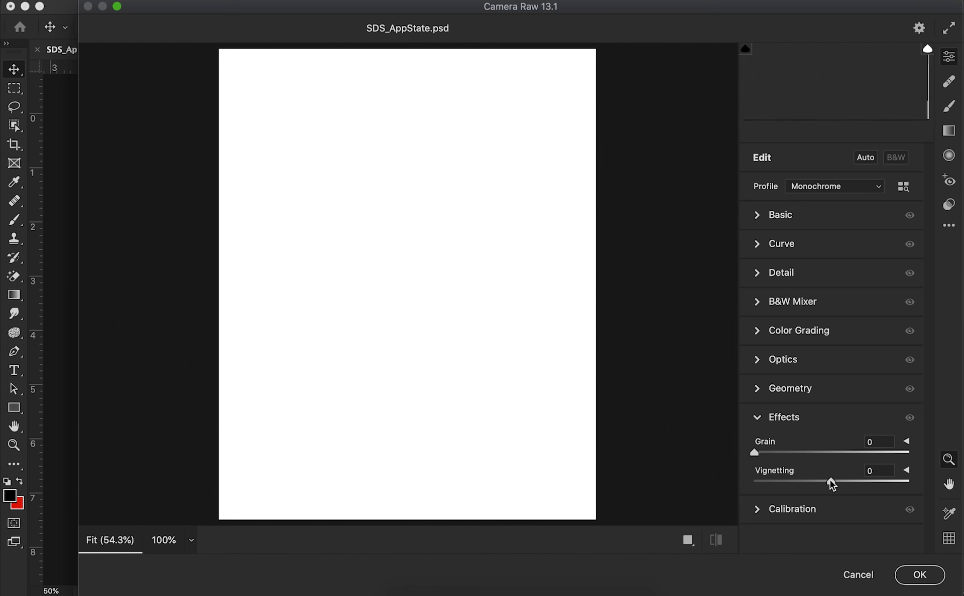
pyautogui.moveTo(830, 480); pyautogui.dragTo(797, 453)
pyautogui.moveTo(882, 450); pyautogui.dragTo(790, 455)
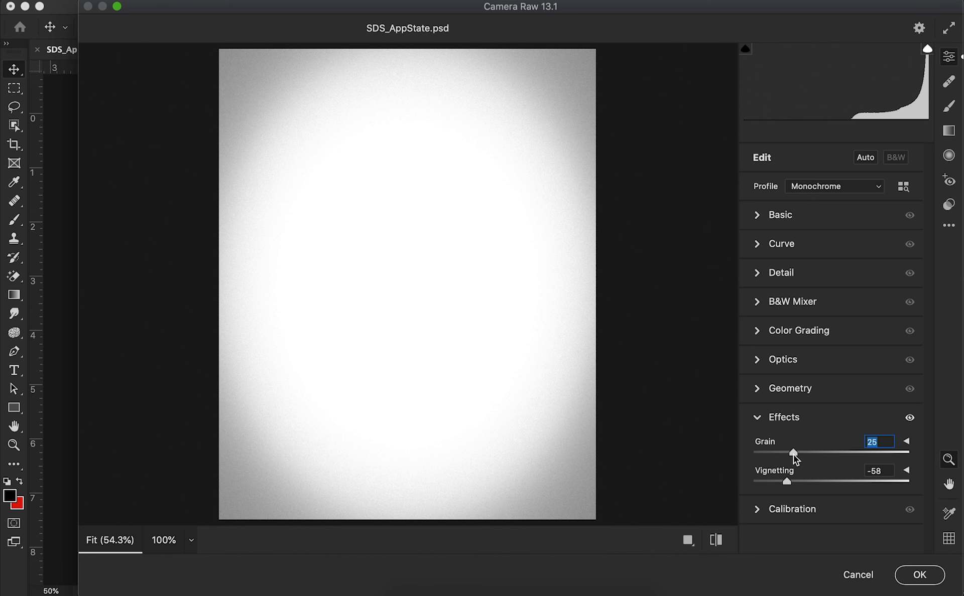
pyautogui.moveTo(793, 455); pyautogui.dragTo(799, 455)
pyautogui.click(919, 575)
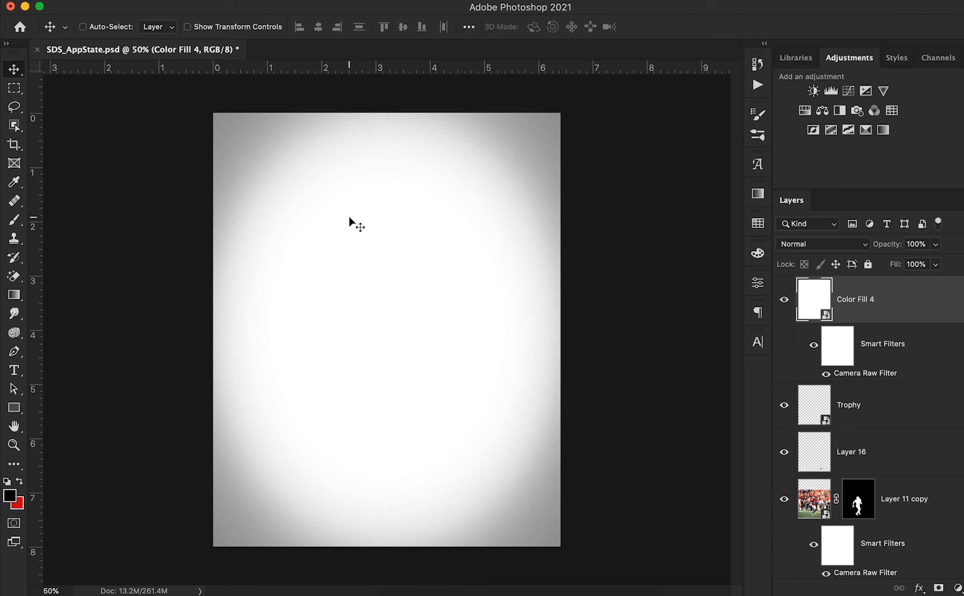
# Blend the Color Fill 4 vignette layer over the poster with Multiply mode and 75% fill
pyautogui.click(805, 242)
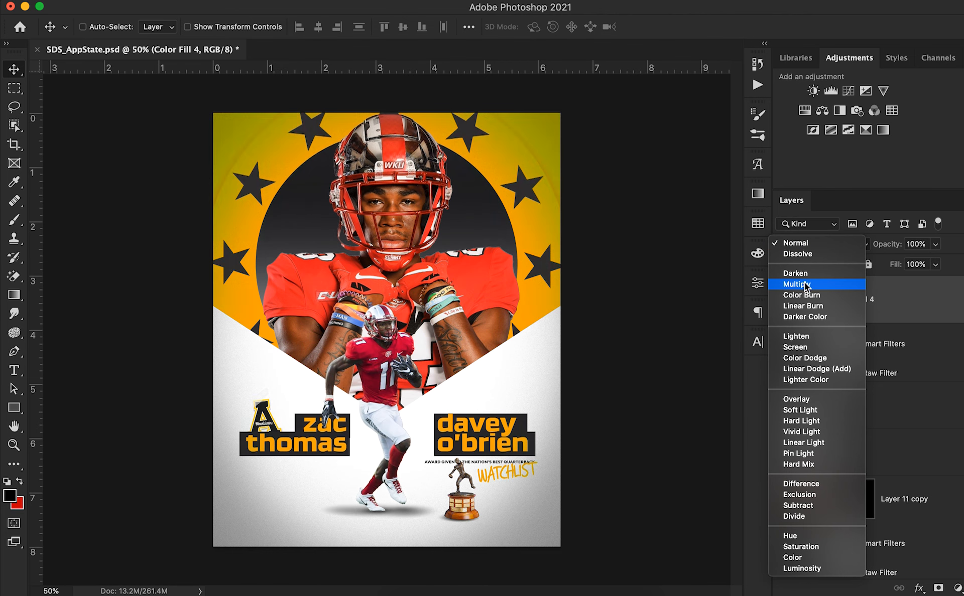
pyautogui.click(804, 285)
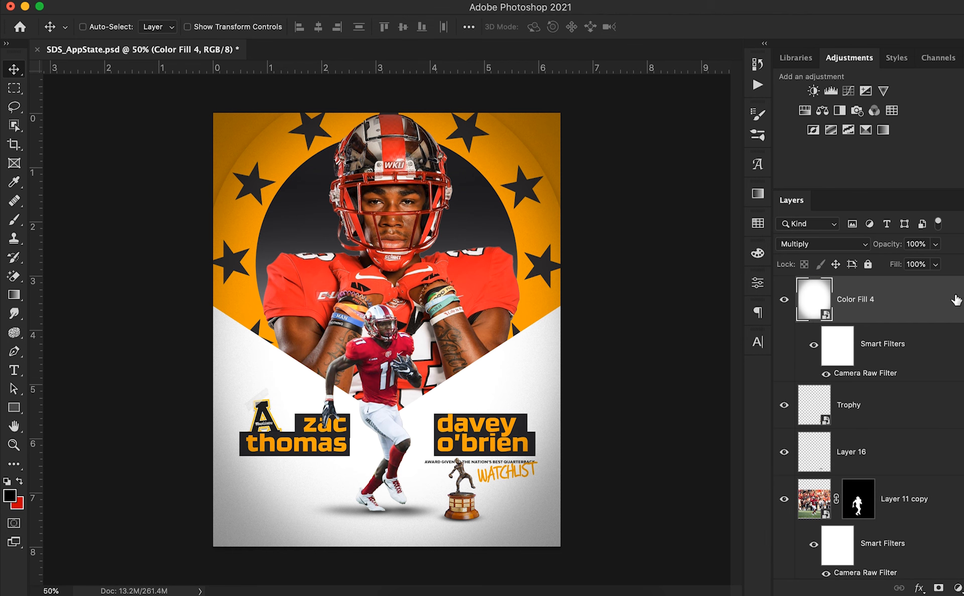
pyautogui.click(936, 264)
pyautogui.moveTo(917, 284); pyautogui.dragTo(920, 284)
pyautogui.click(910, 317)
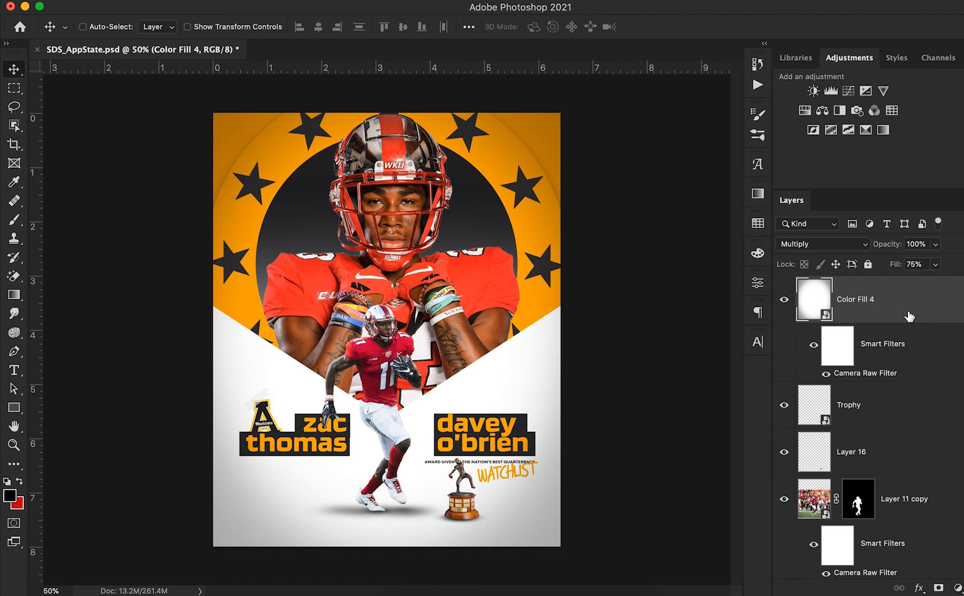